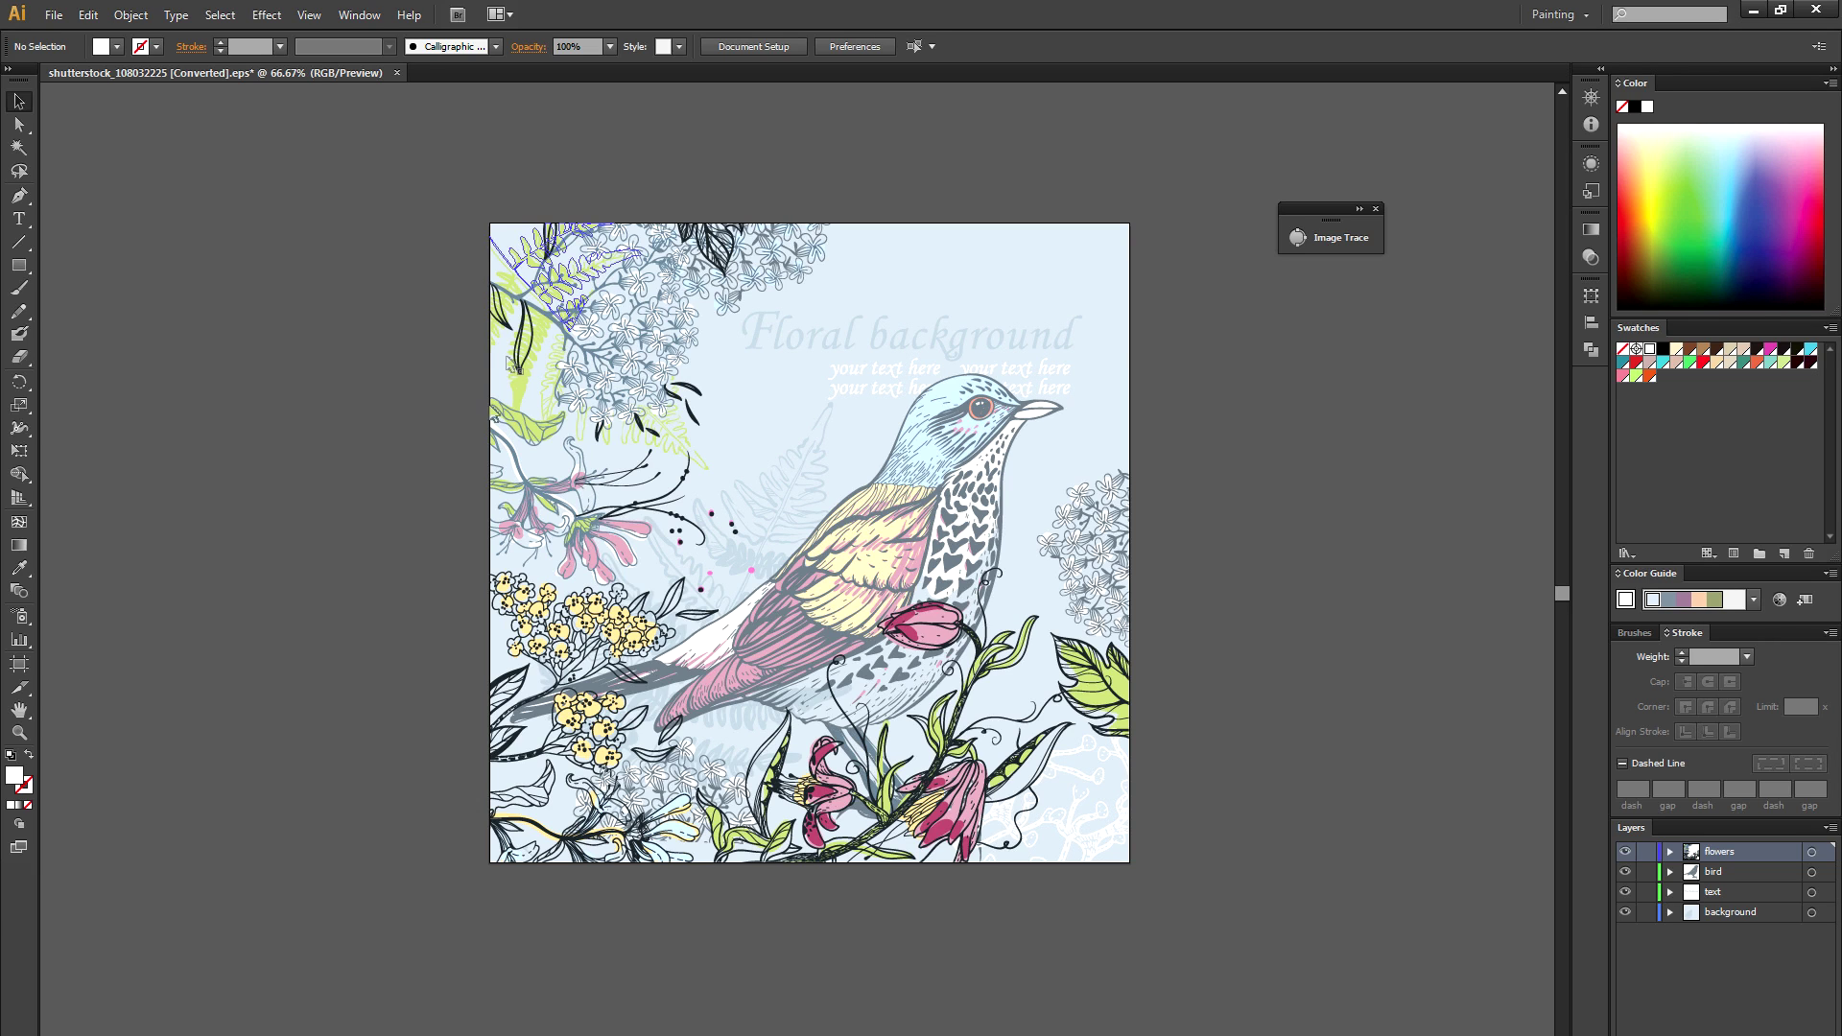
Step: In Illustrator, move the bird group onto the pasteboard and then back onto the artwork
click(931, 547)
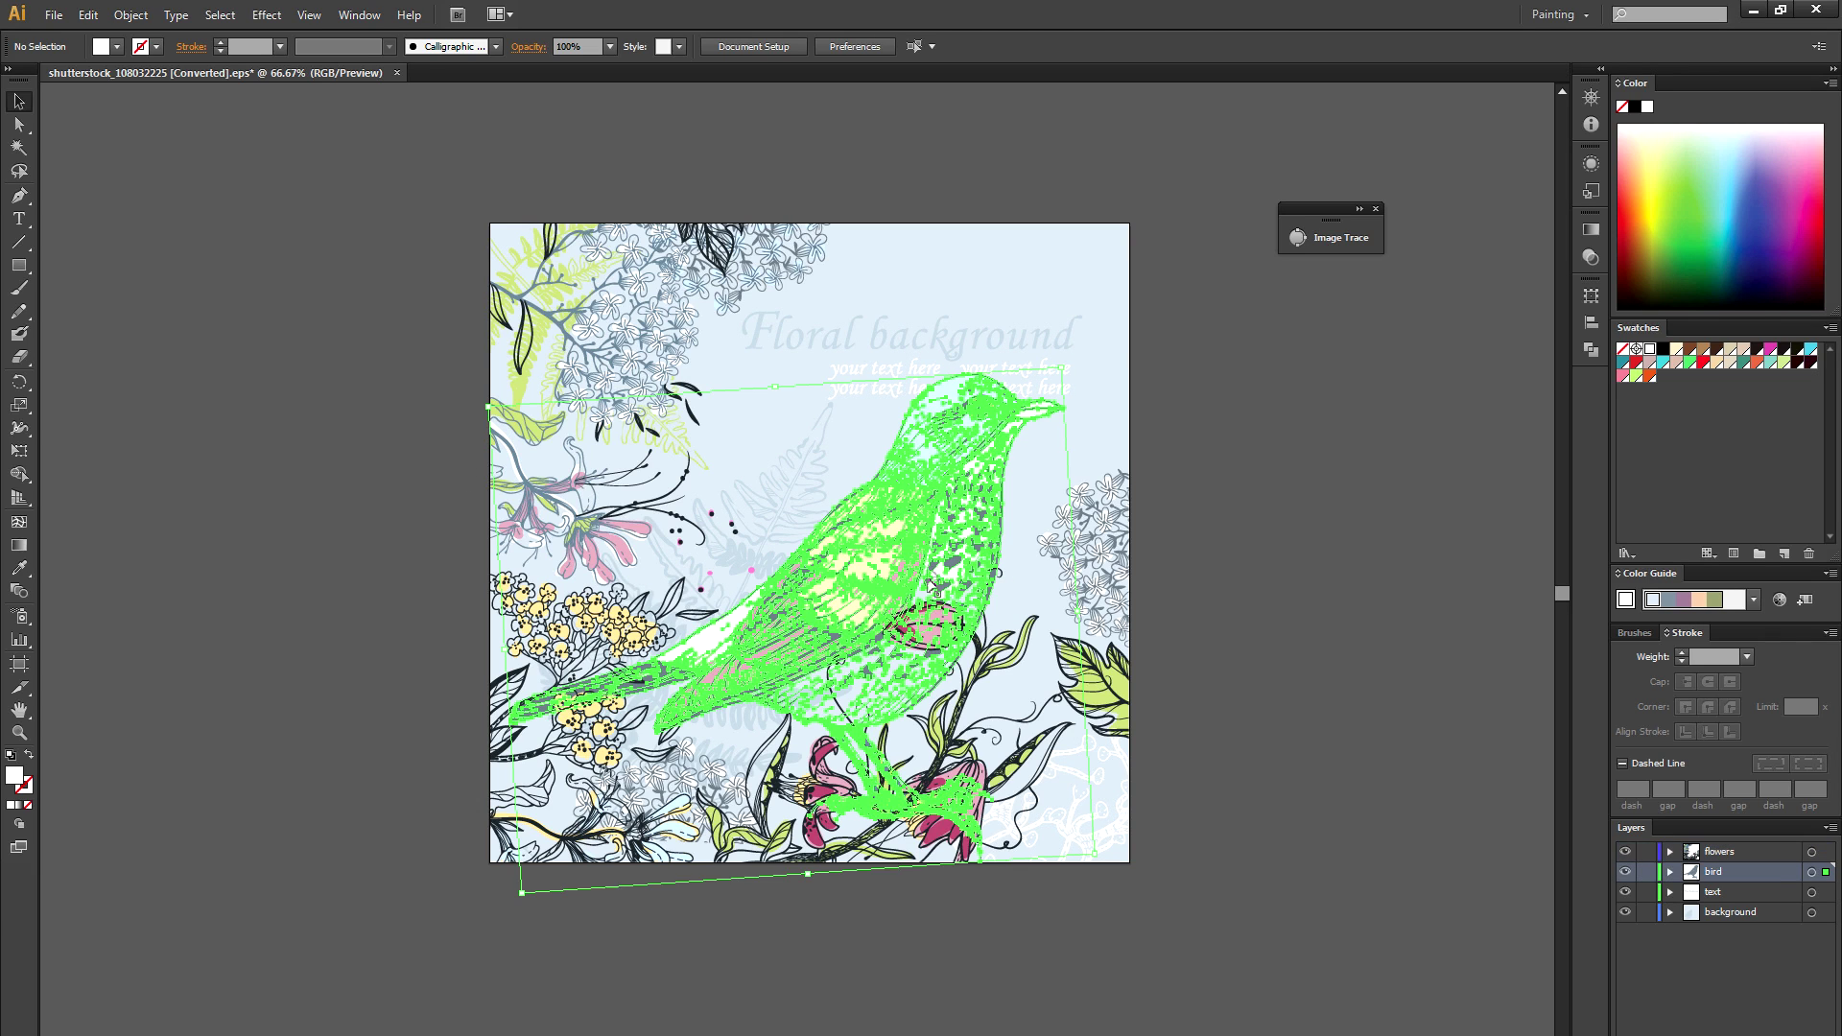
drag(928, 534, 1293, 516)
click(1274, 908)
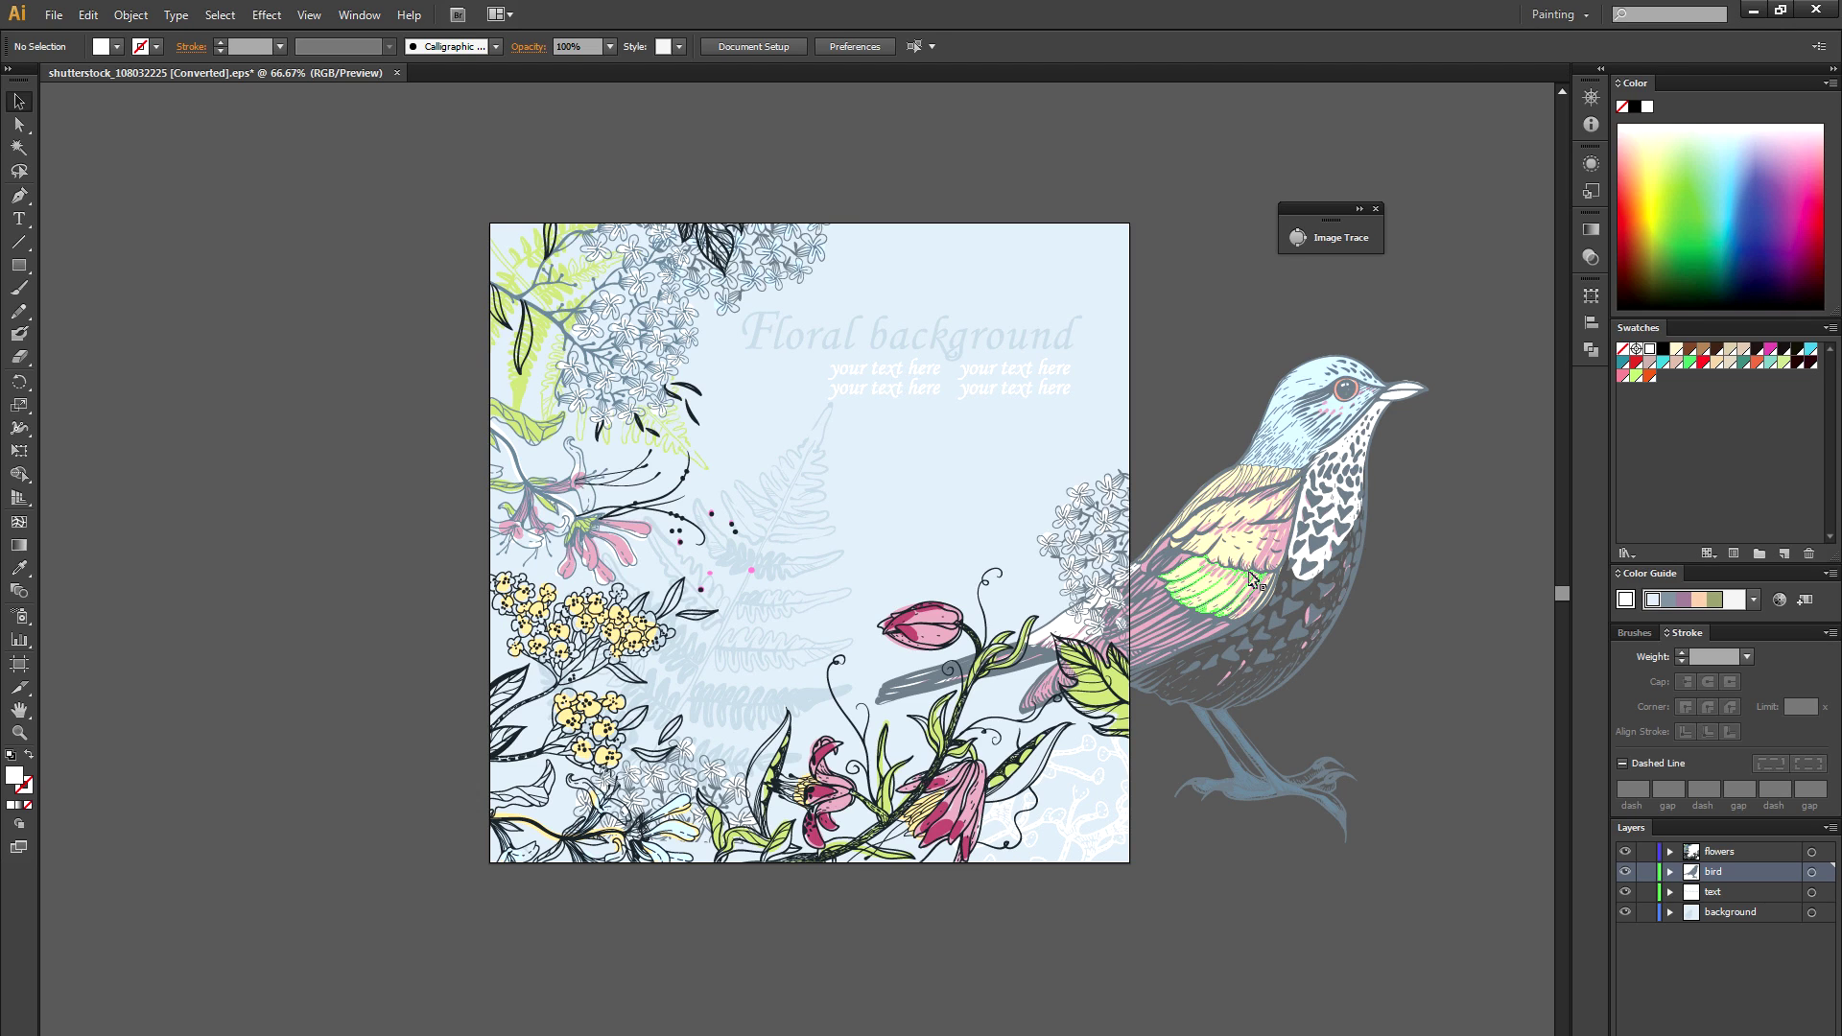
drag(1254, 578, 896, 564)
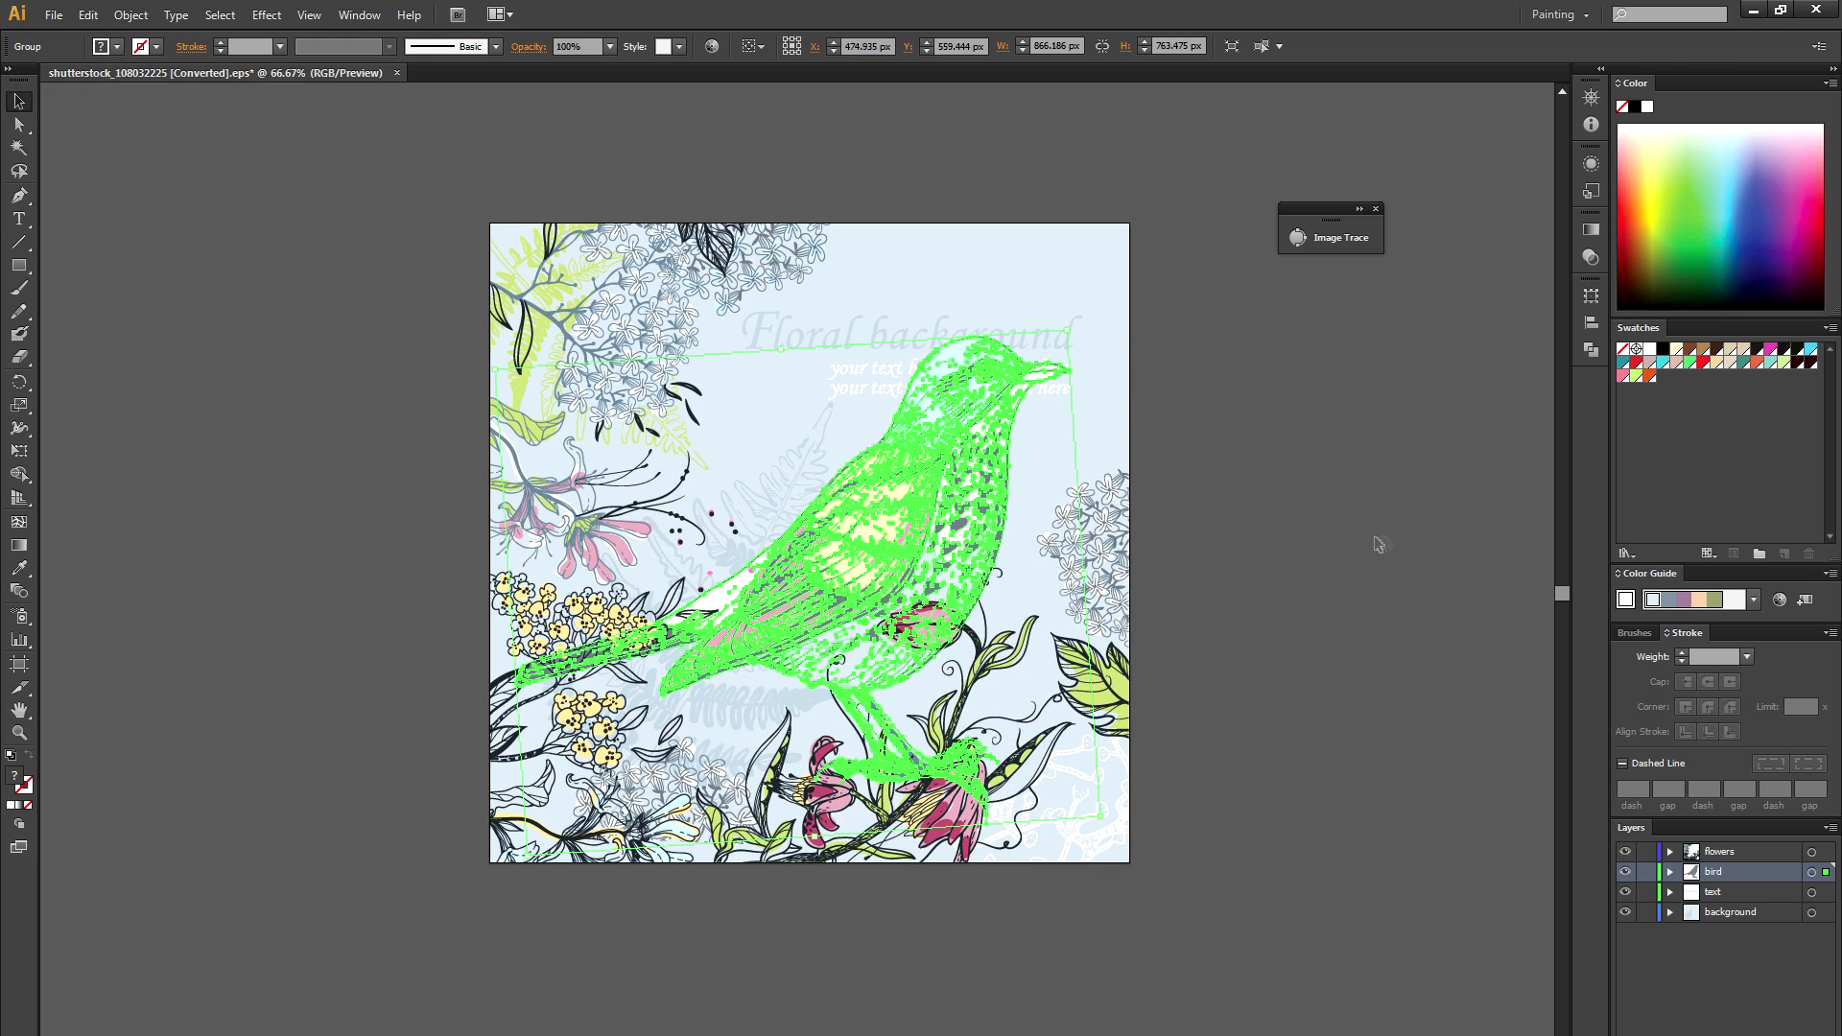
click(1269, 579)
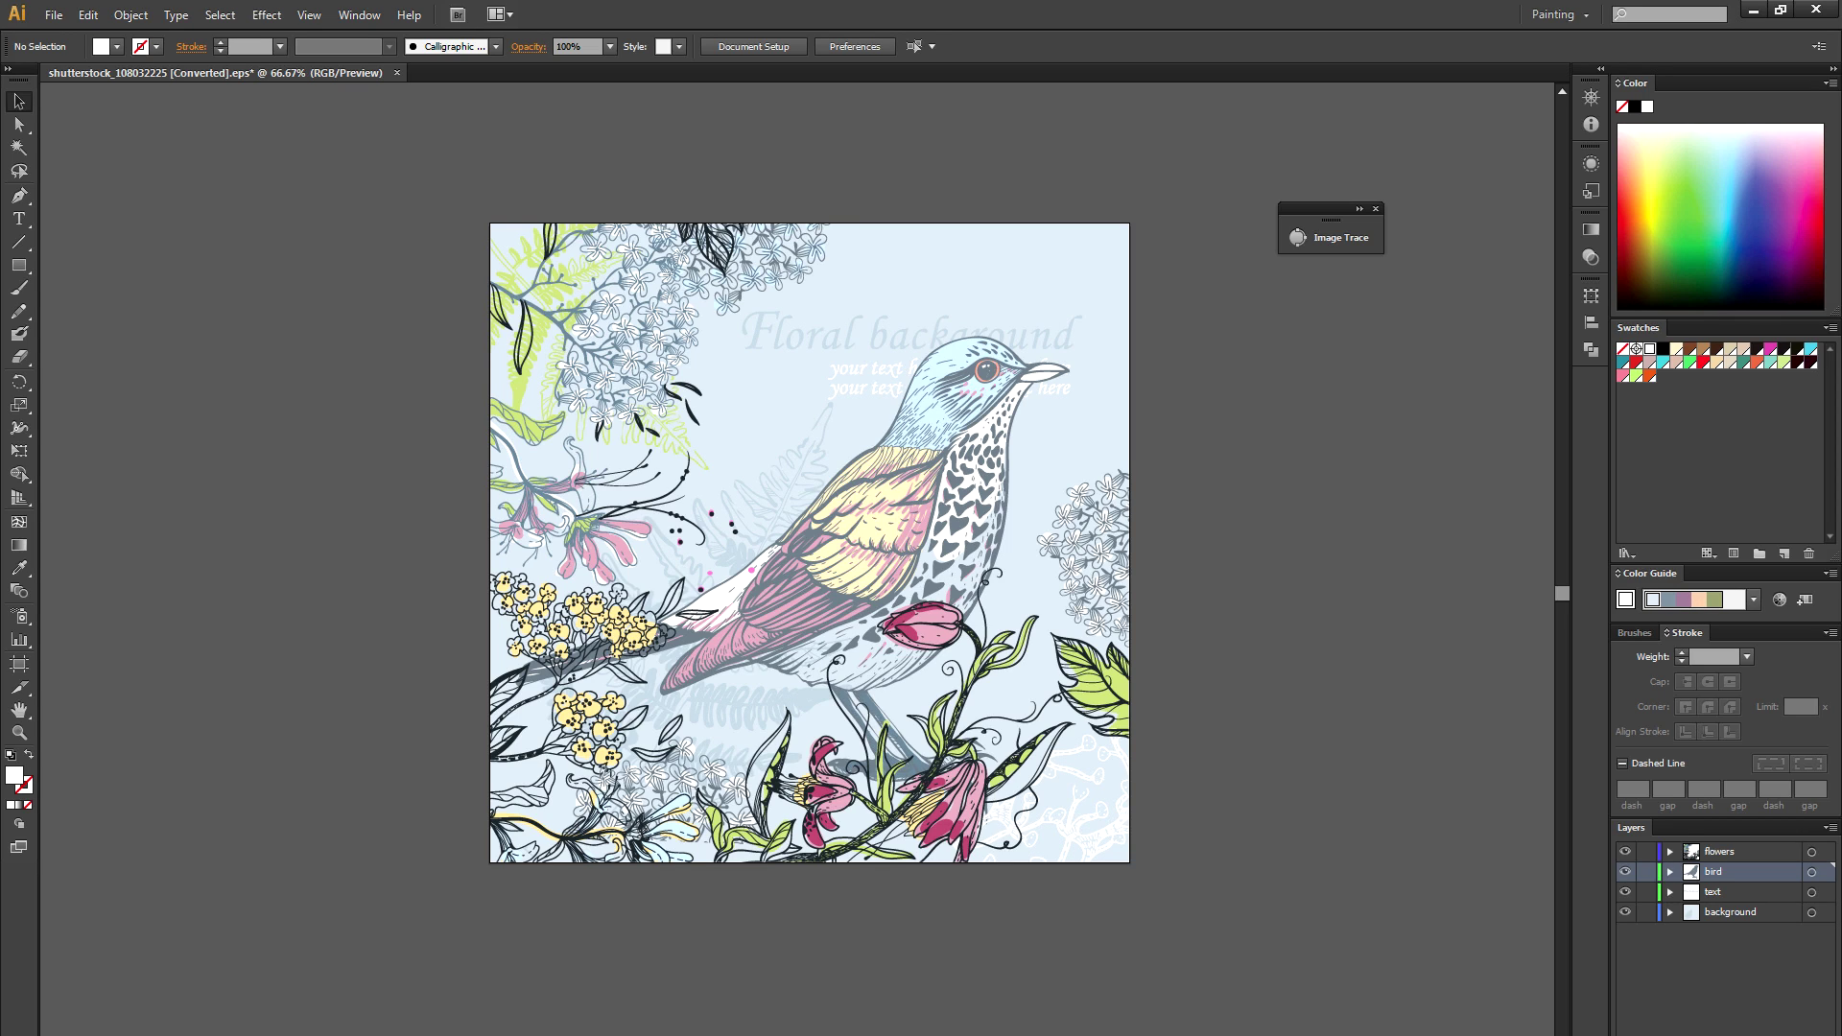
Step: Switch to Photoshop, where the five pasted element documents are open
mouse_move(129, 1015)
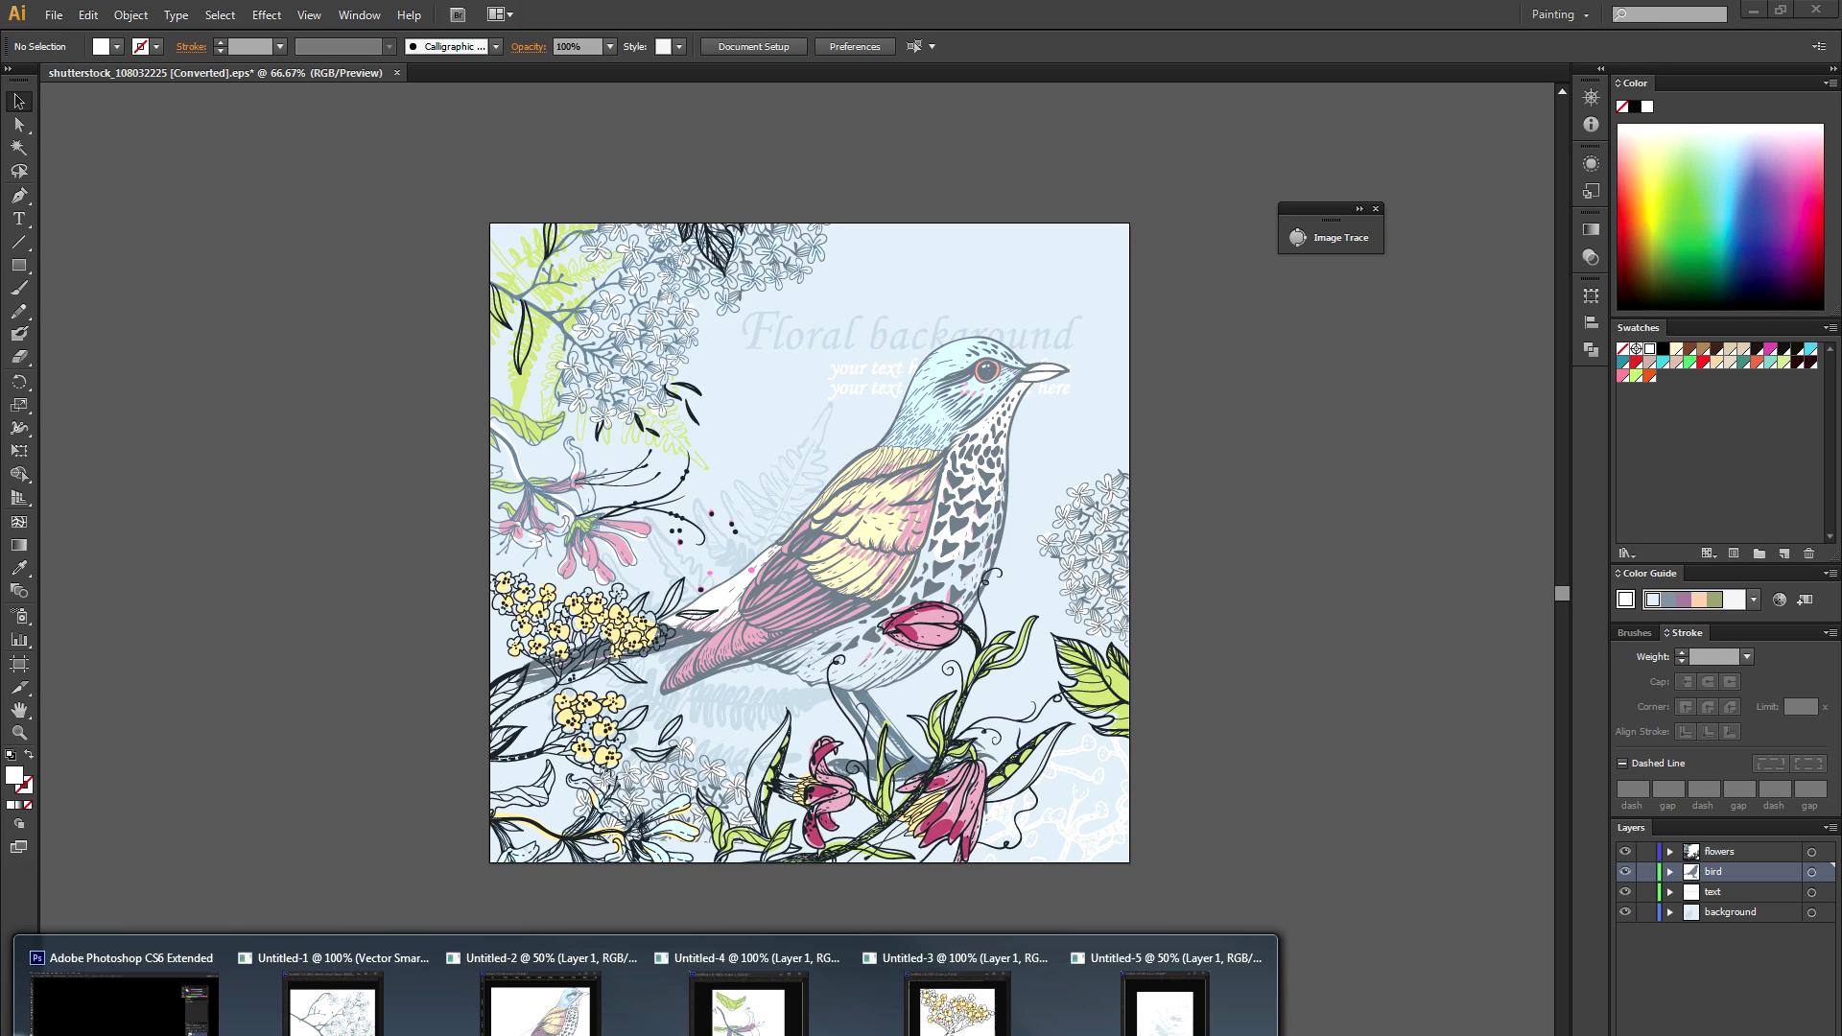
click(124, 1014)
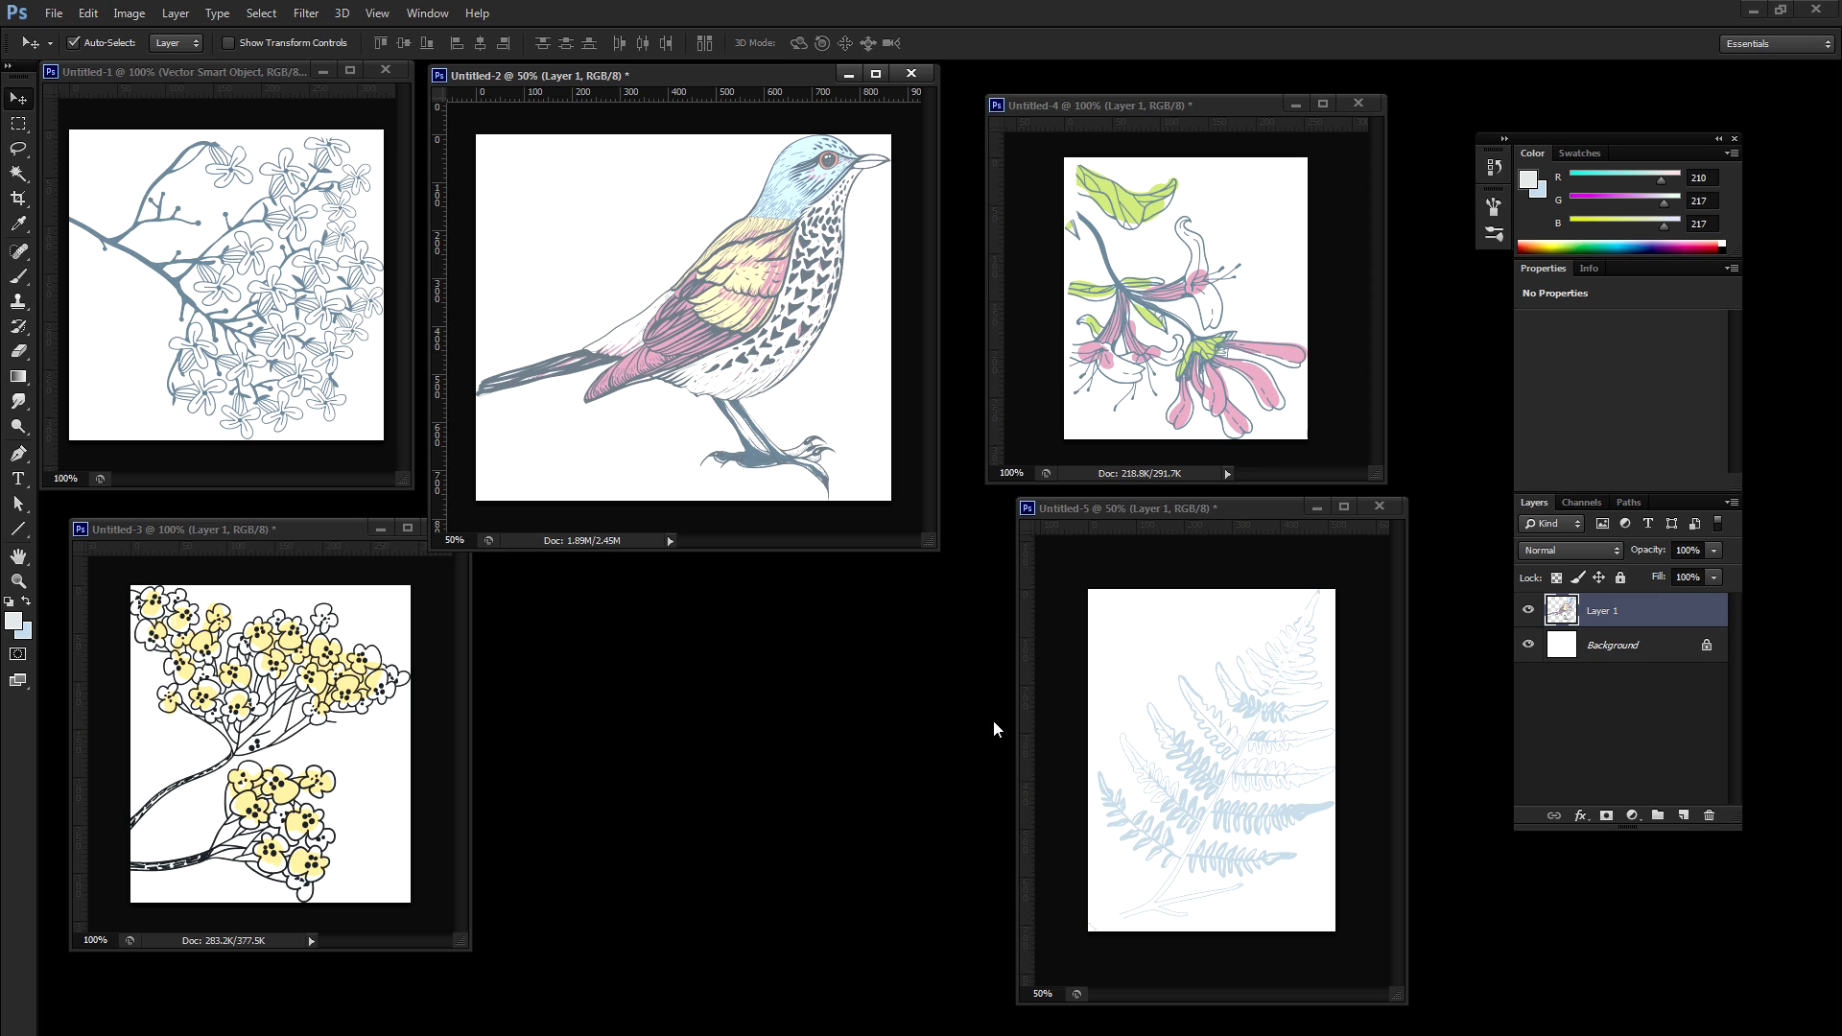
click(54, 13)
Step: Create a 500 × 500 pixel document, Untitled-6, and enlarge its window
click(67, 30)
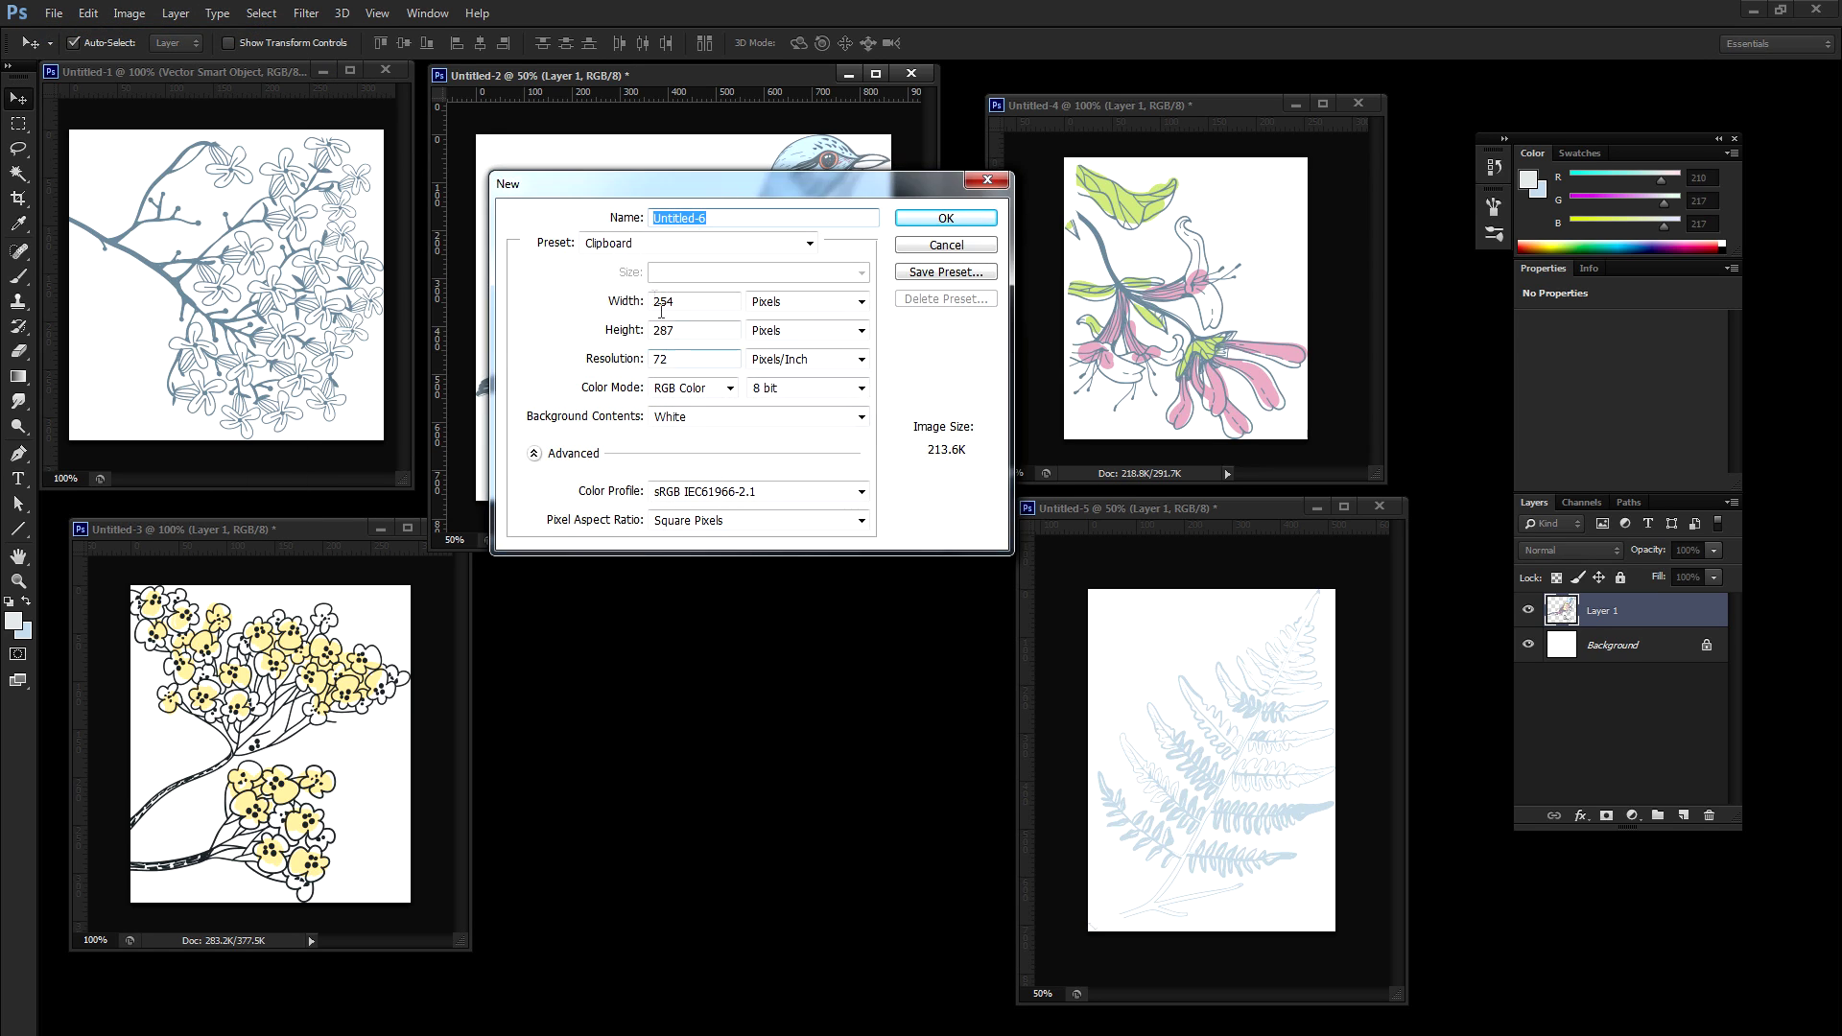
double_click(708, 300)
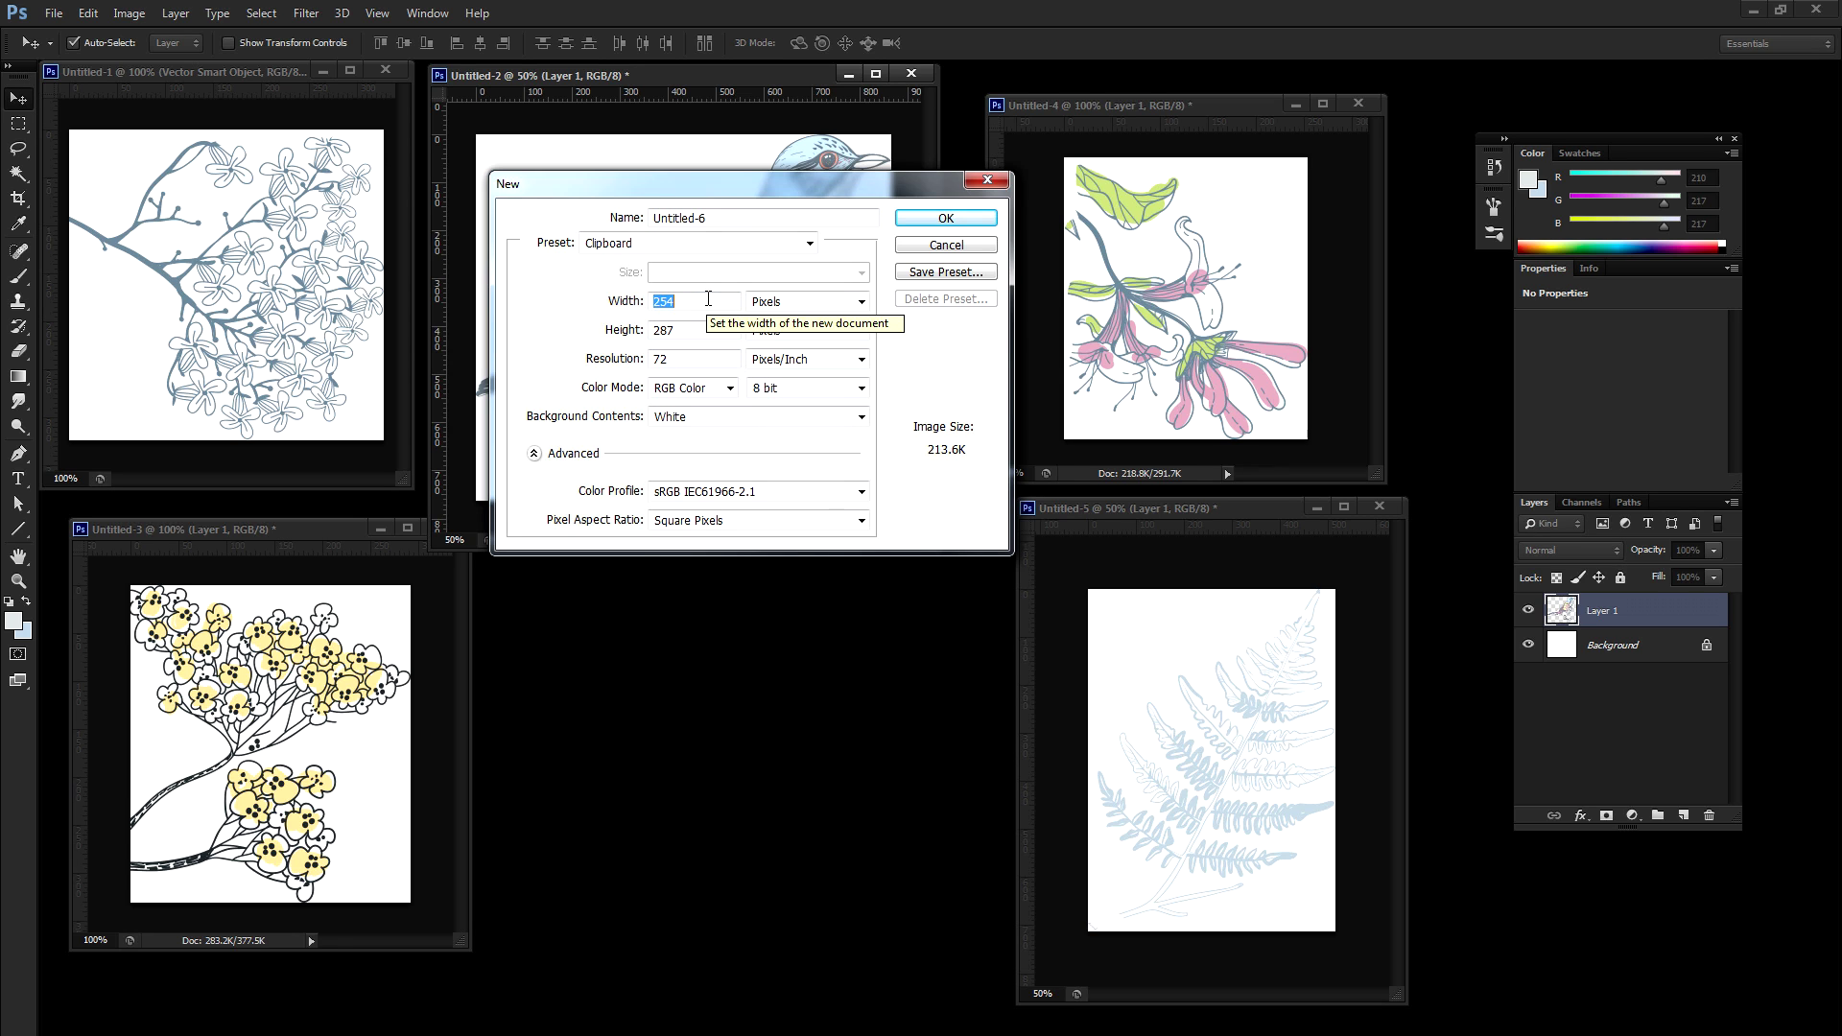
drag(715, 193, 789, 377)
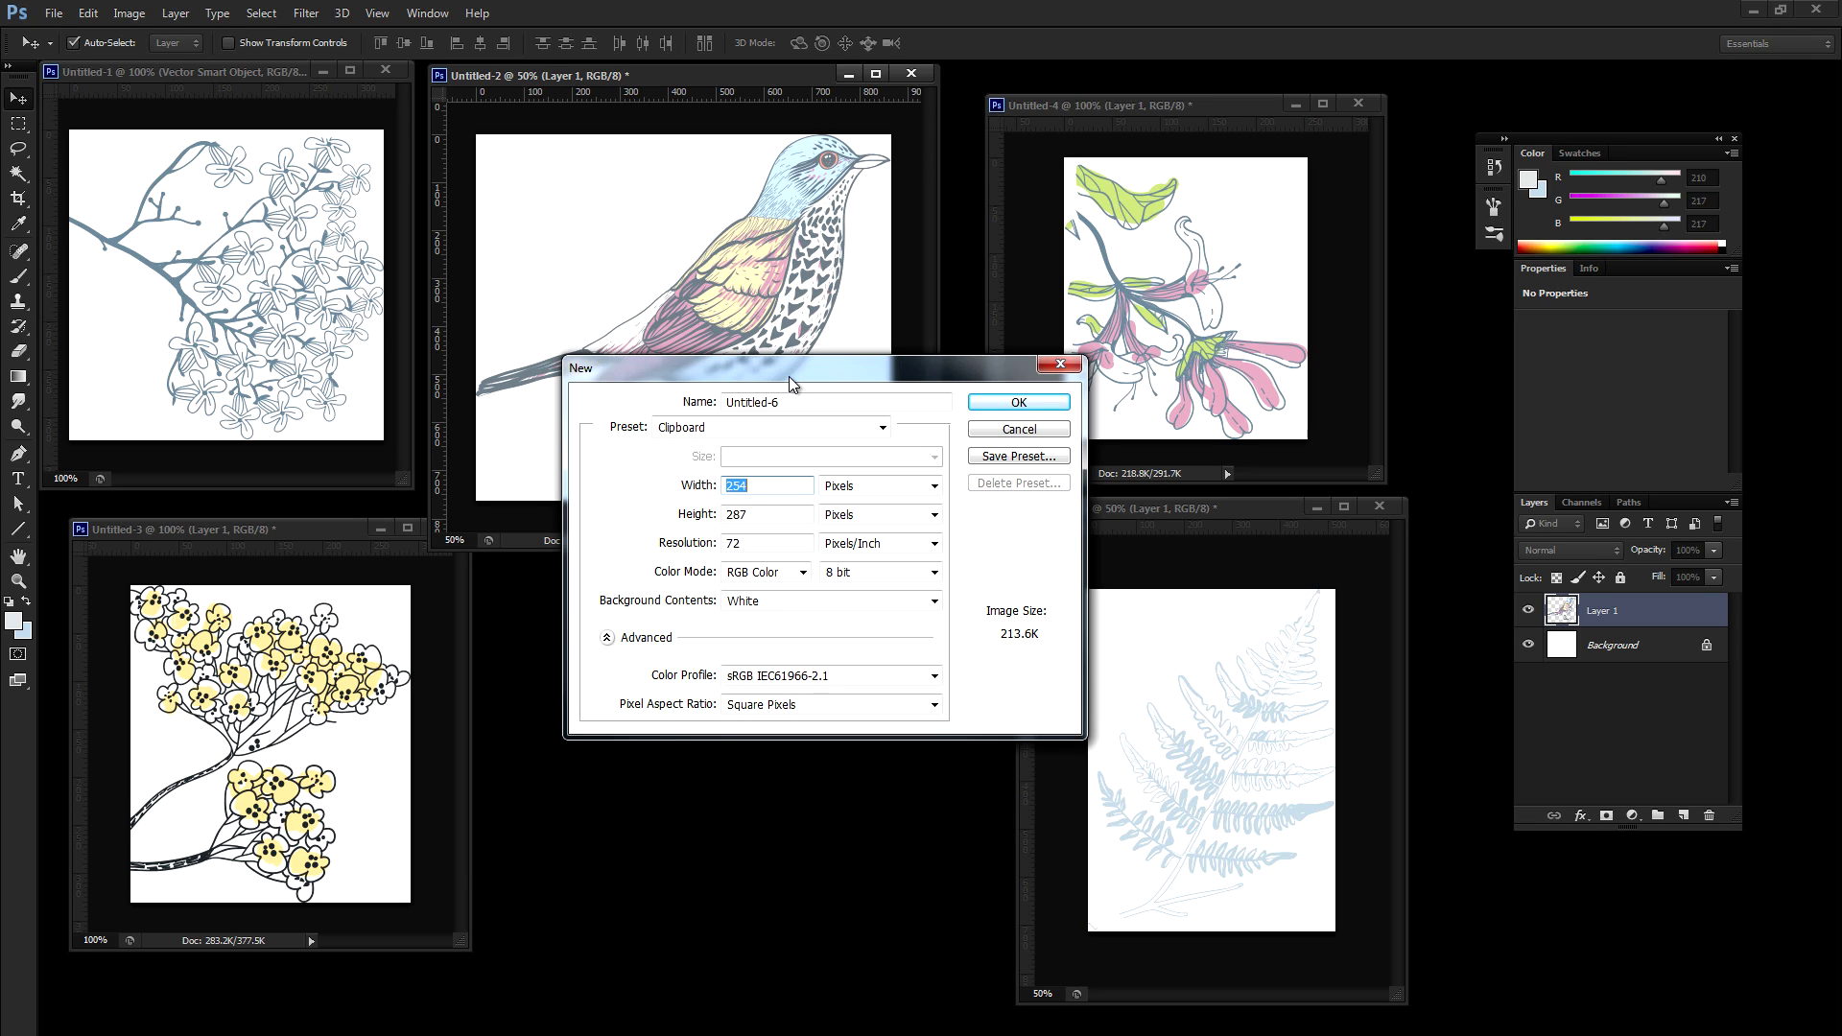
text(500)
key(Tab)
key(Tab)
text(500)
key(Return)
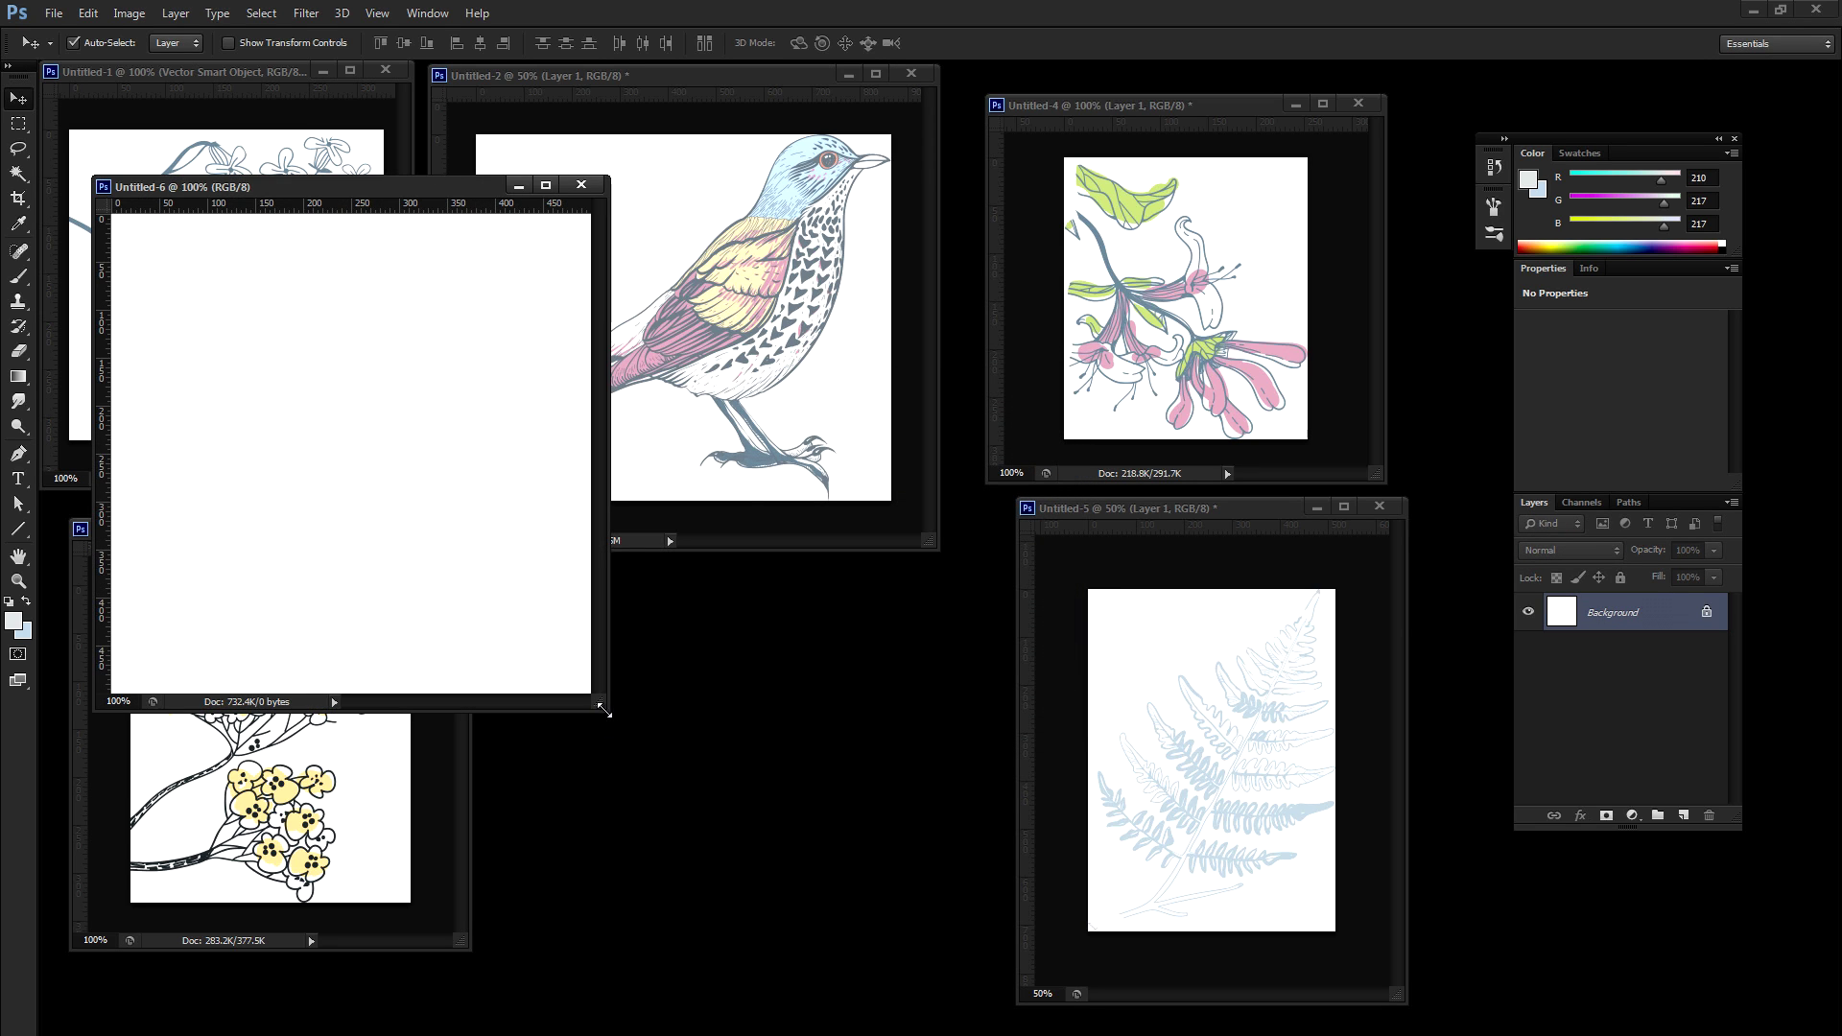
drag(601, 707, 801, 877)
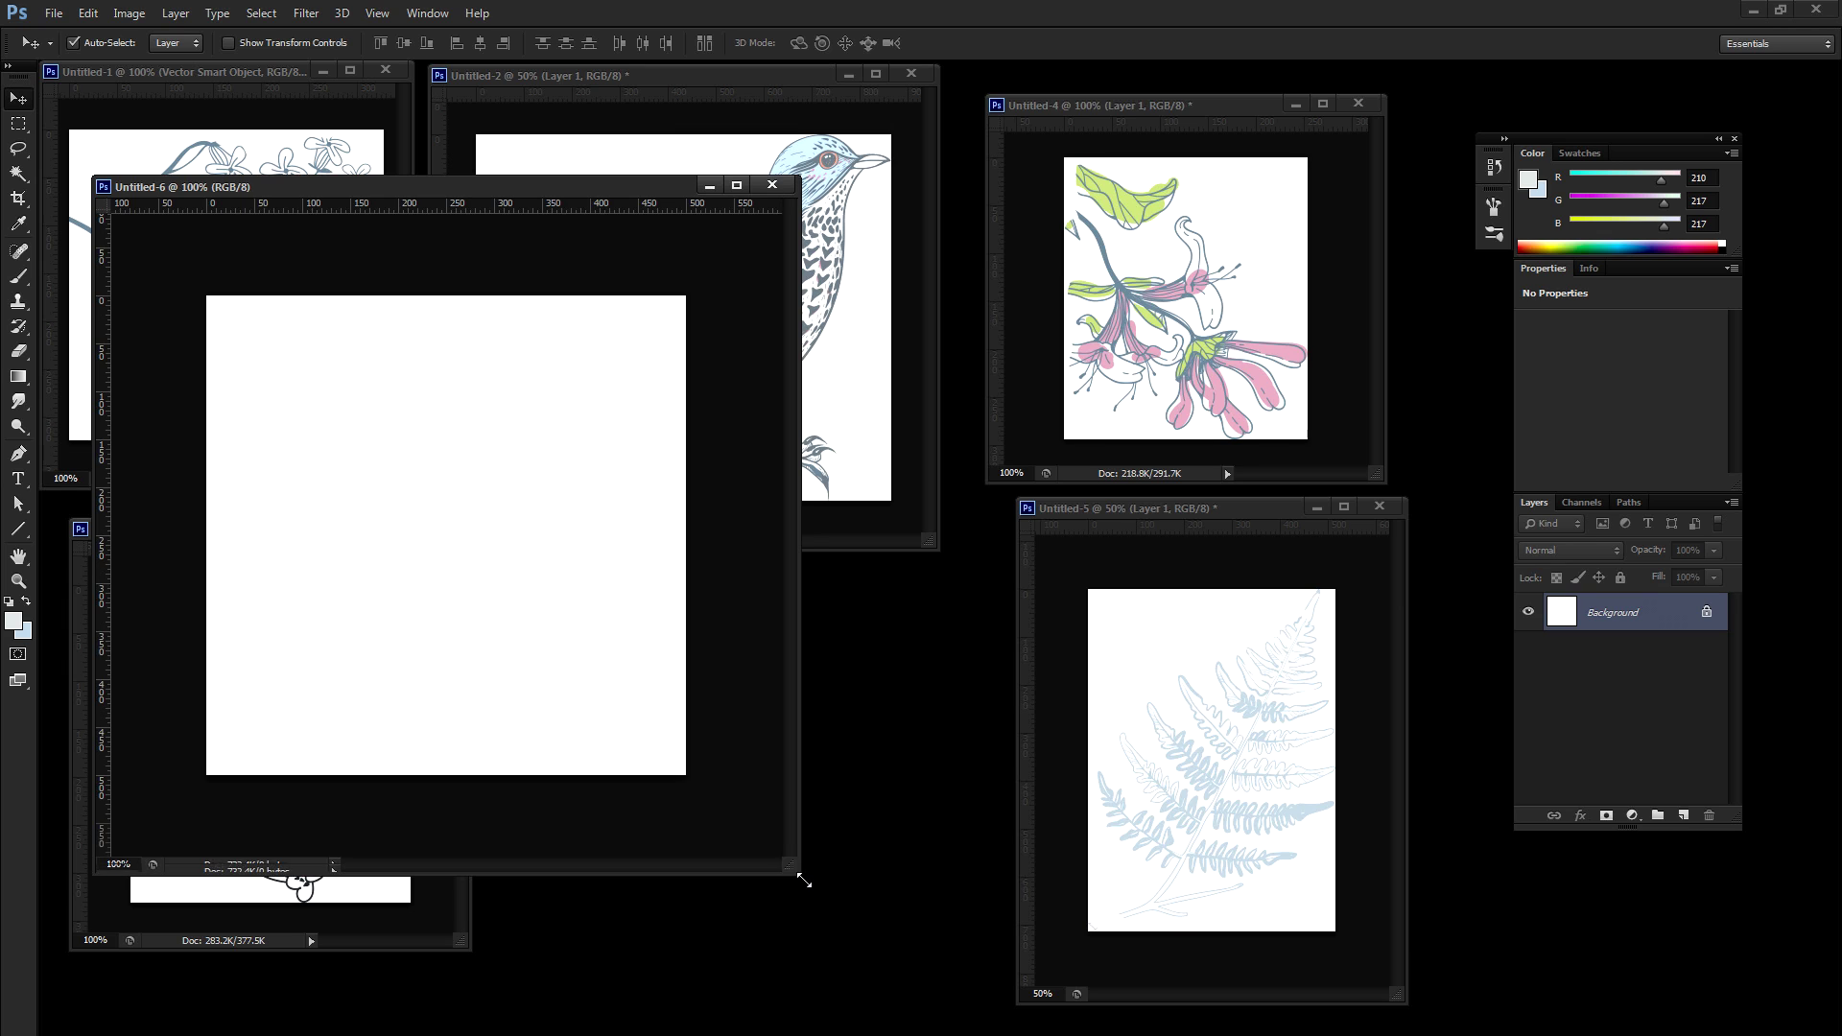
Step: Drag the bird layer from Untitled-2 into Untitled-6 and shrink it to about quarter size
drag(540, 188, 856, 270)
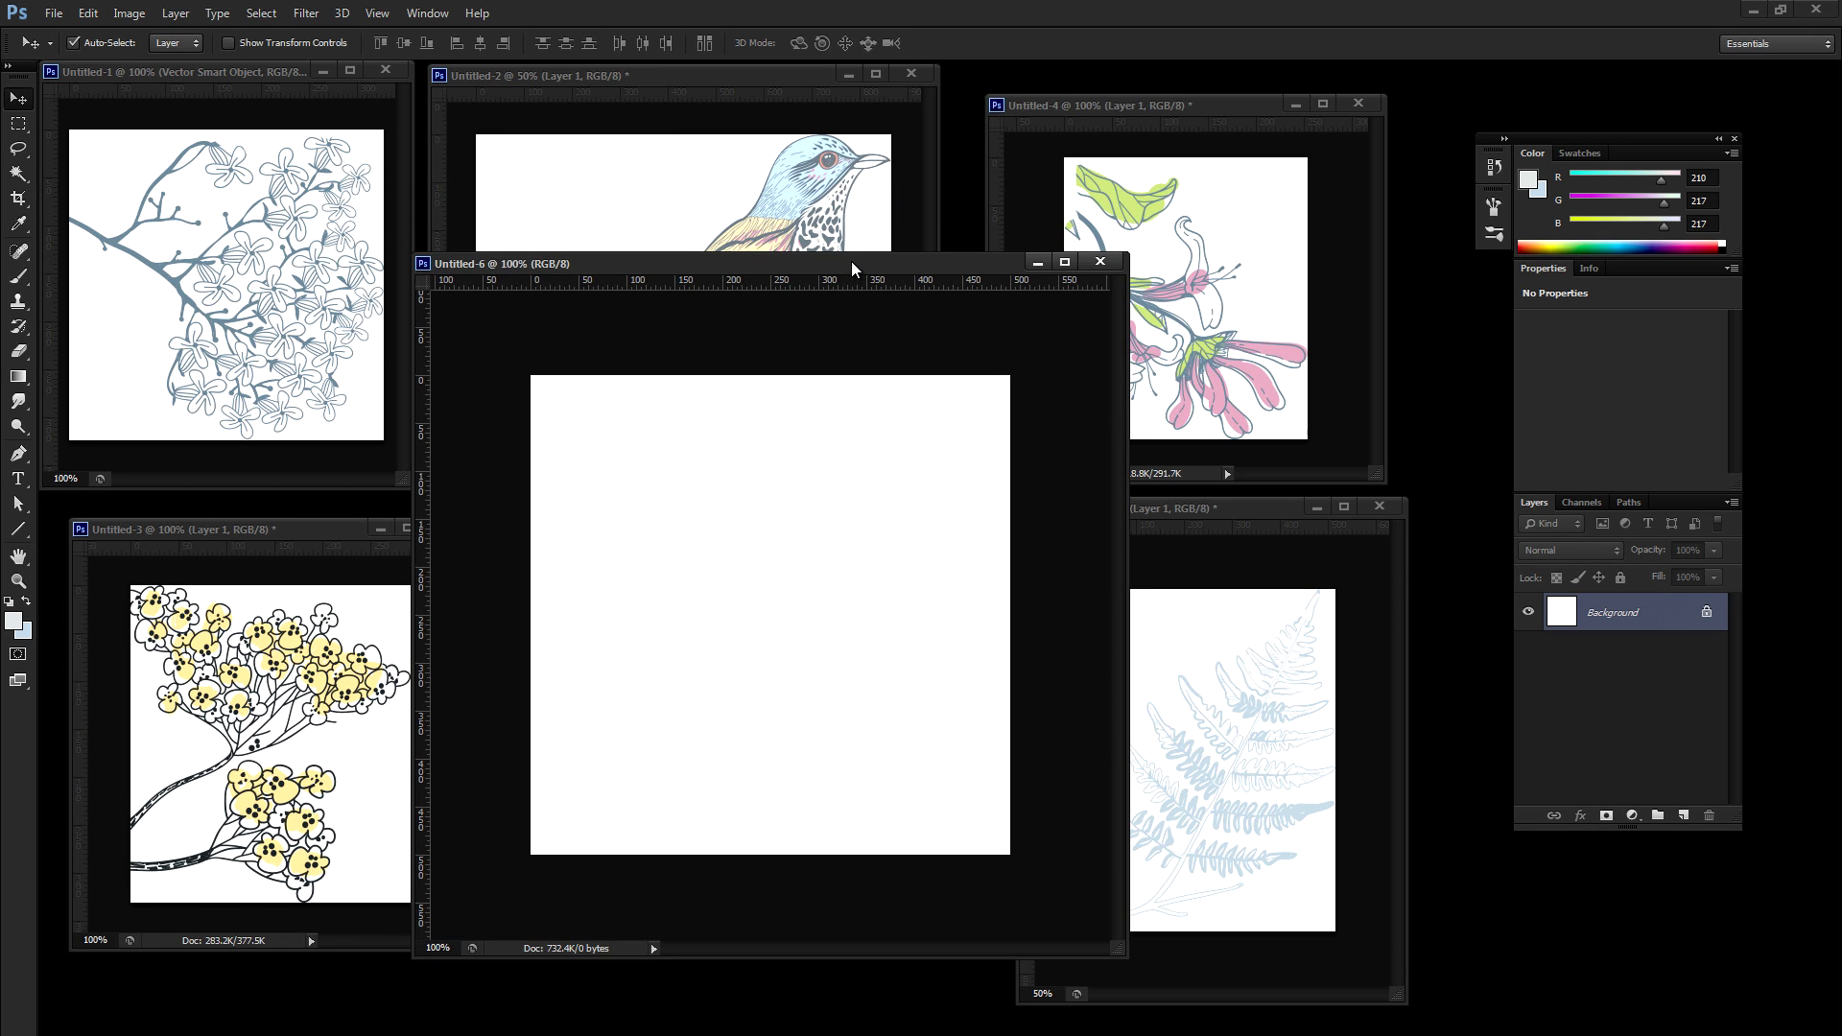
click(618, 212)
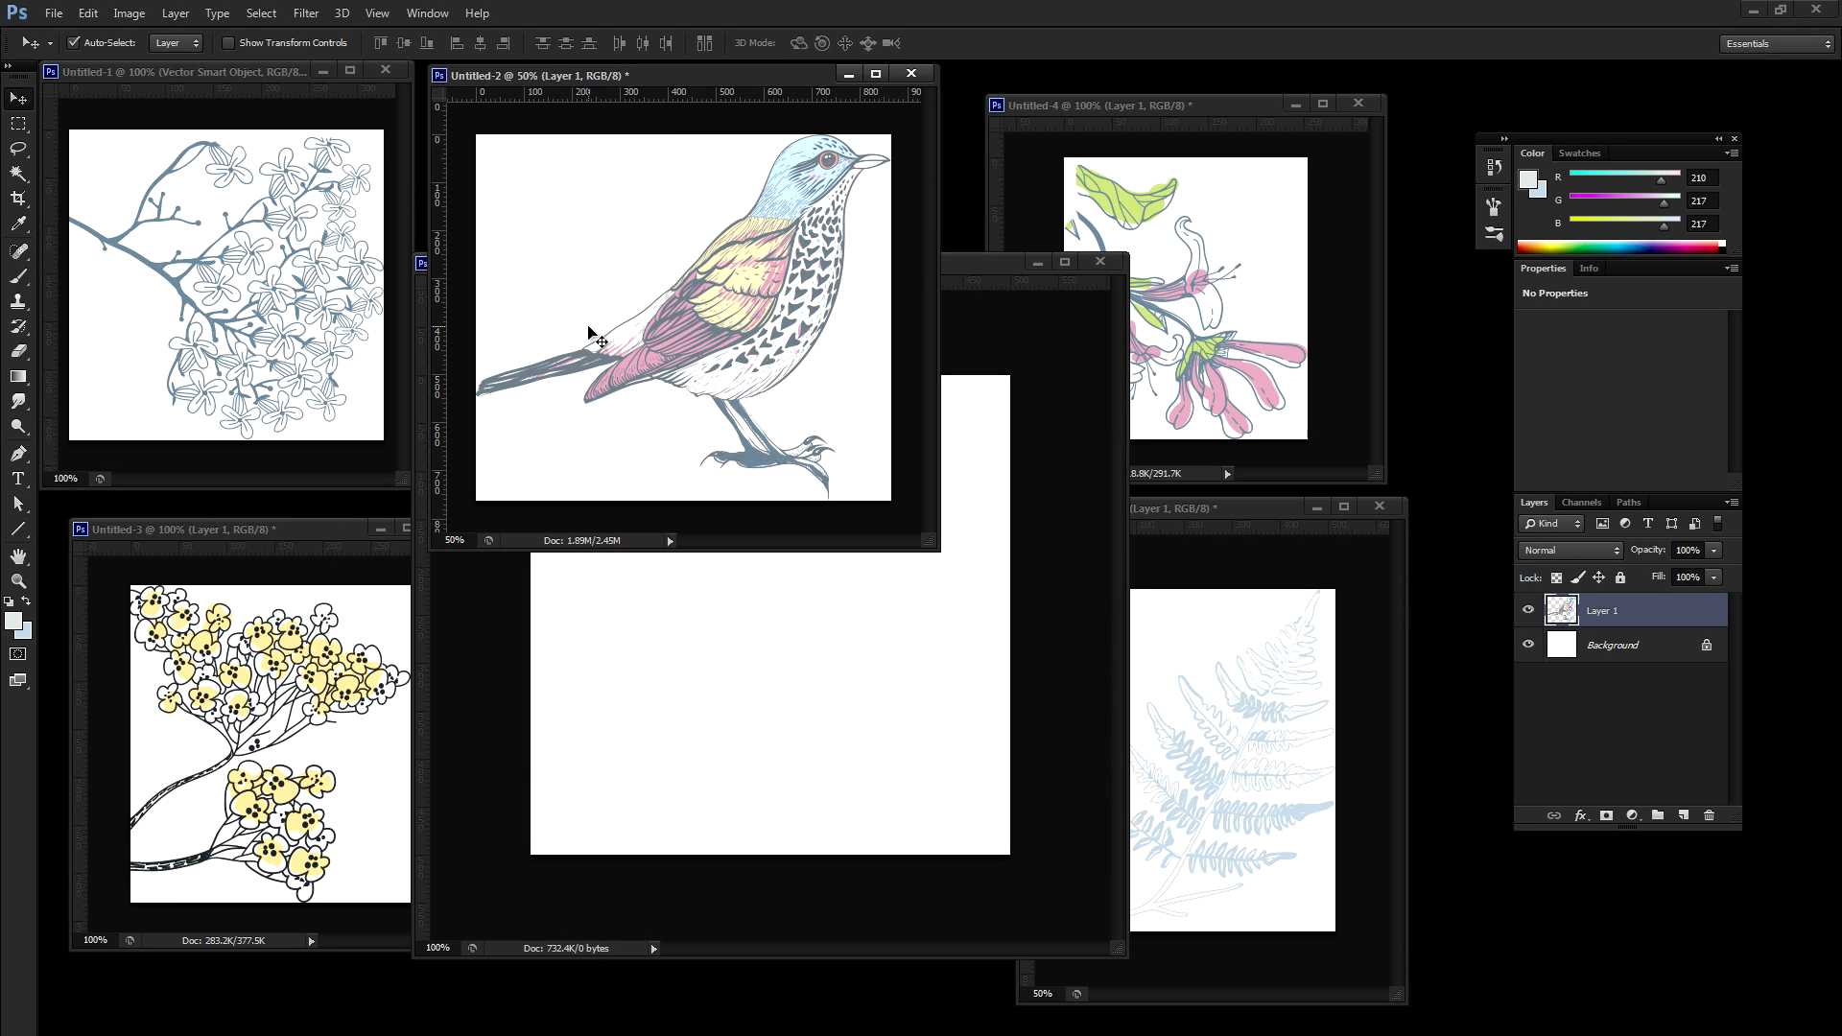
drag(1636, 629, 851, 782)
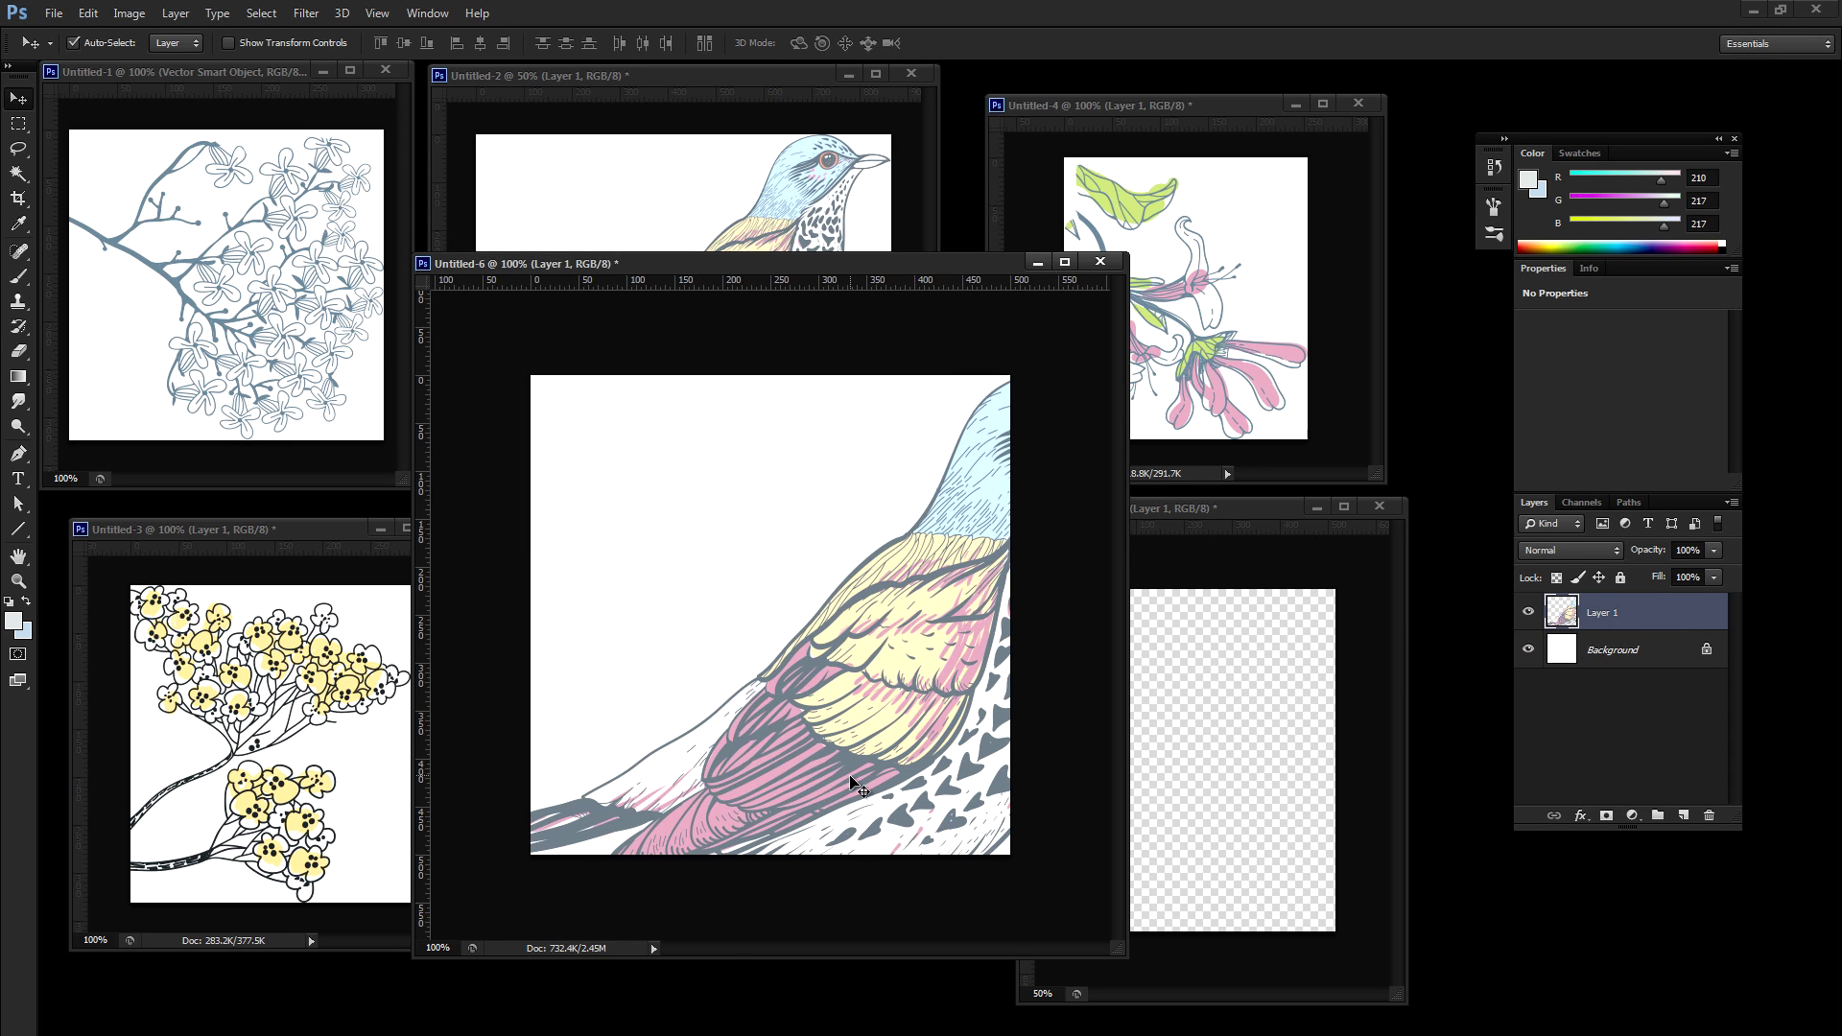
key(ctrl+t)
drag(543, 473, 650, 439)
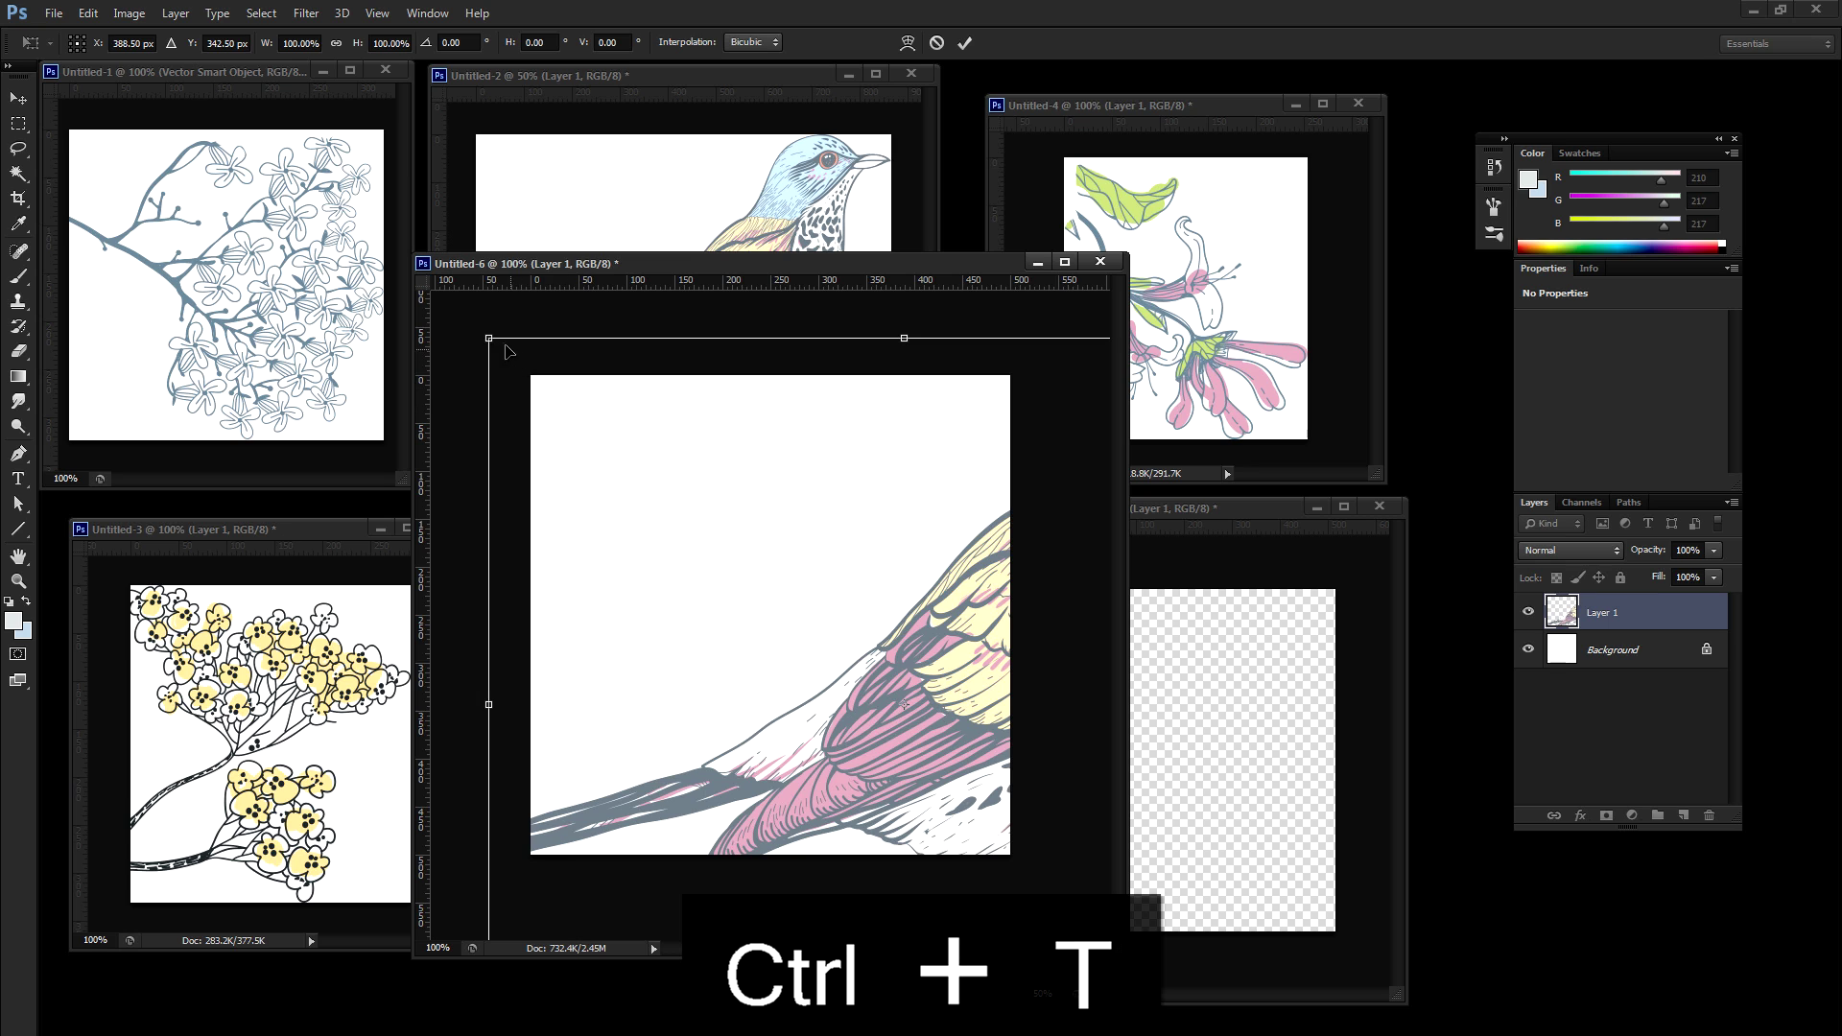
drag(492, 340, 658, 433)
drag(782, 600, 878, 596)
key(Return)
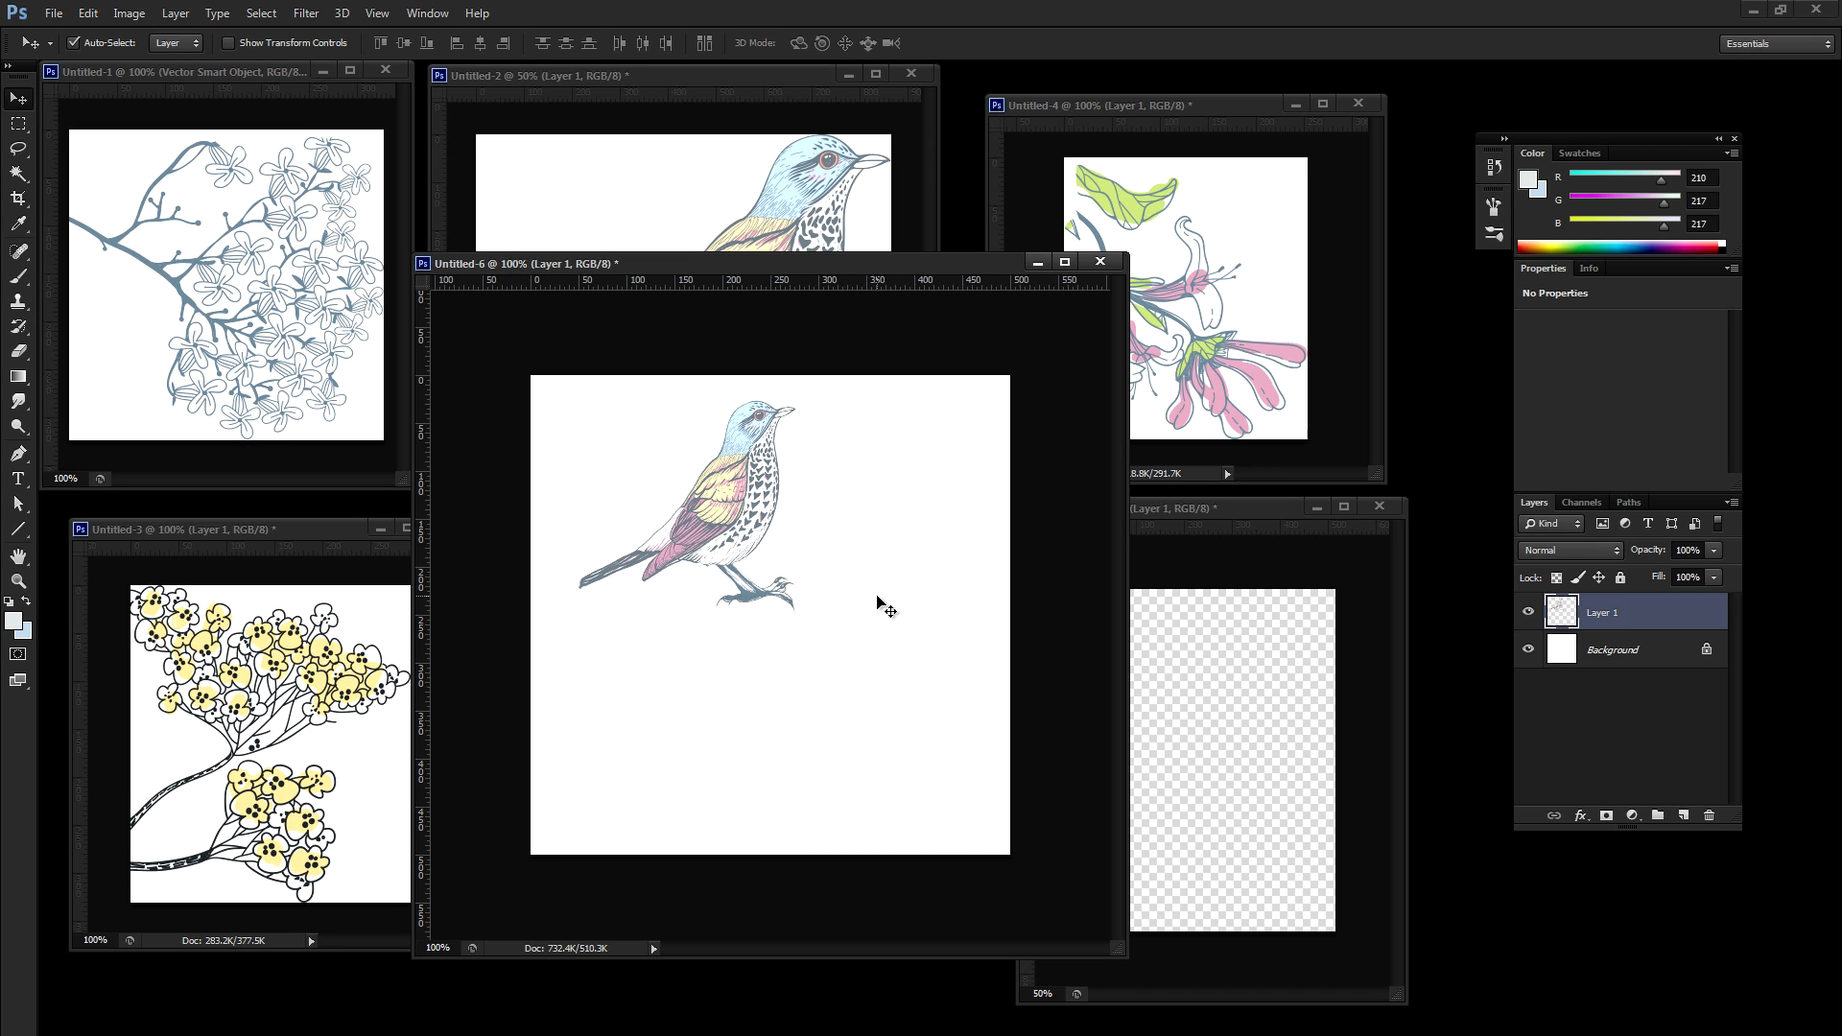
Step: Duplicate the bird, flip it horizontally, then rotate, shrink and place the copy lower right
key(ctrl+j)
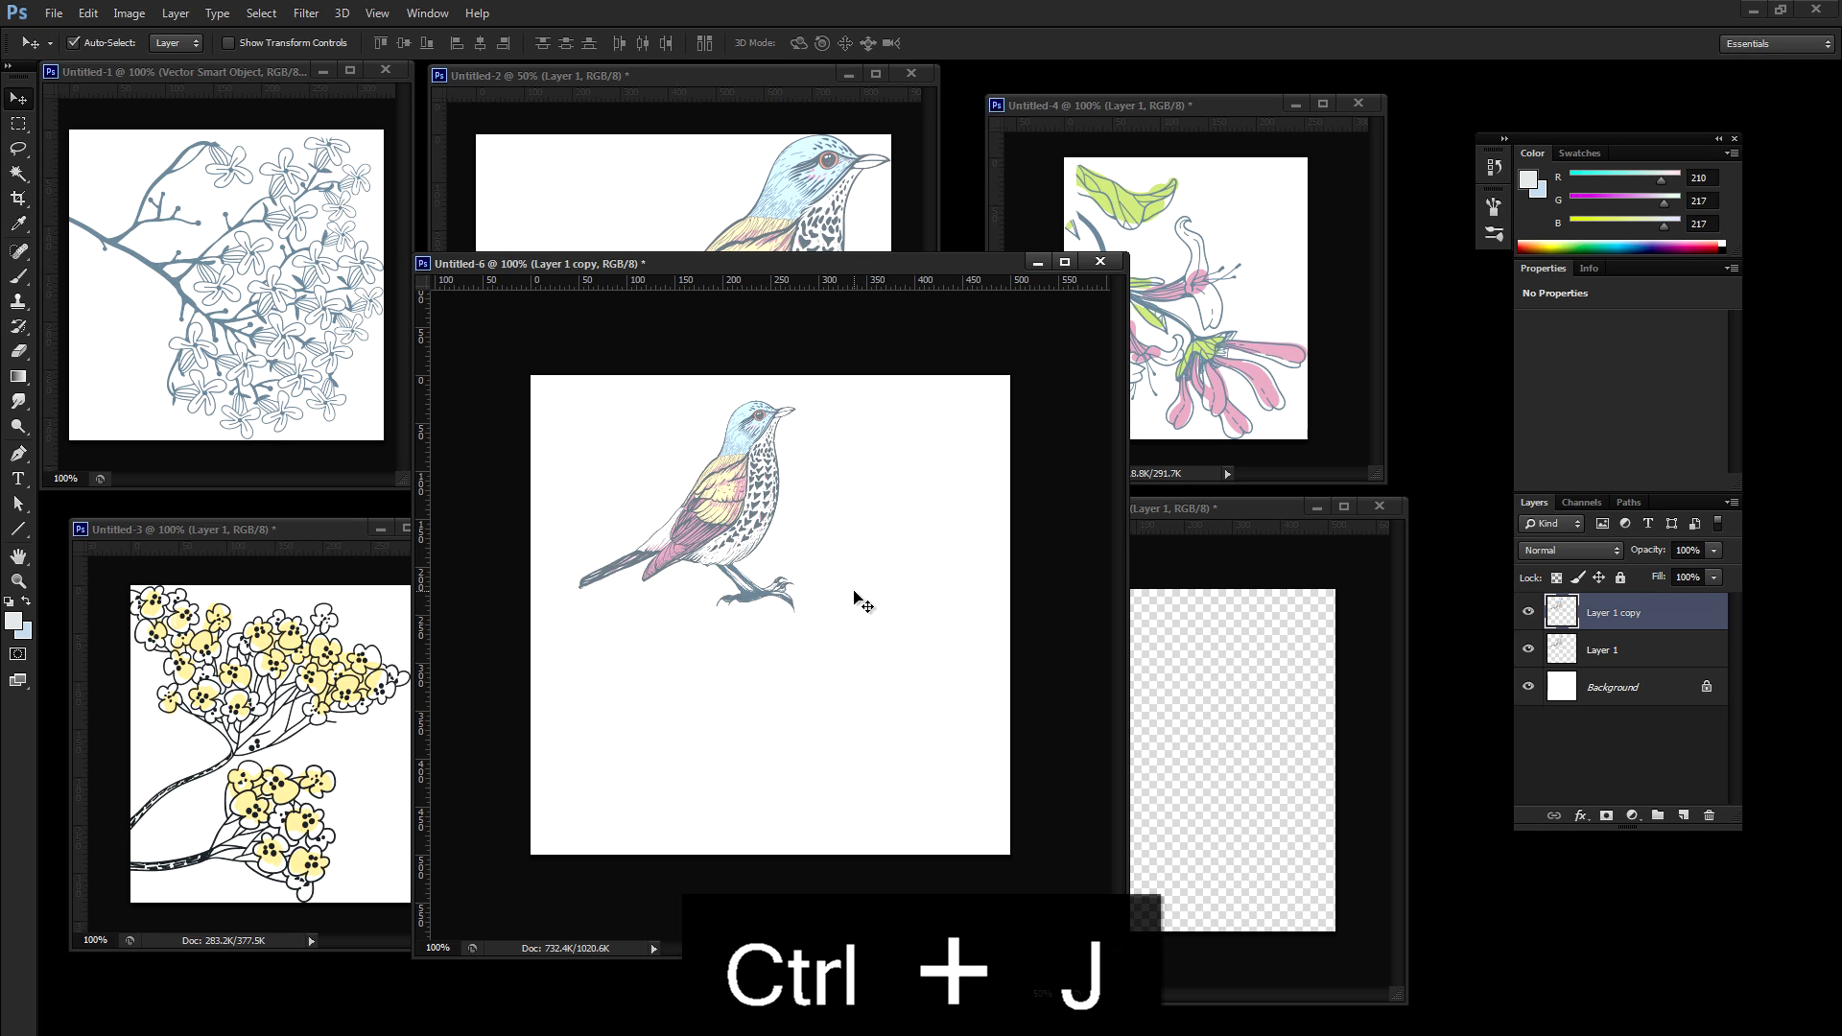
click(87, 13)
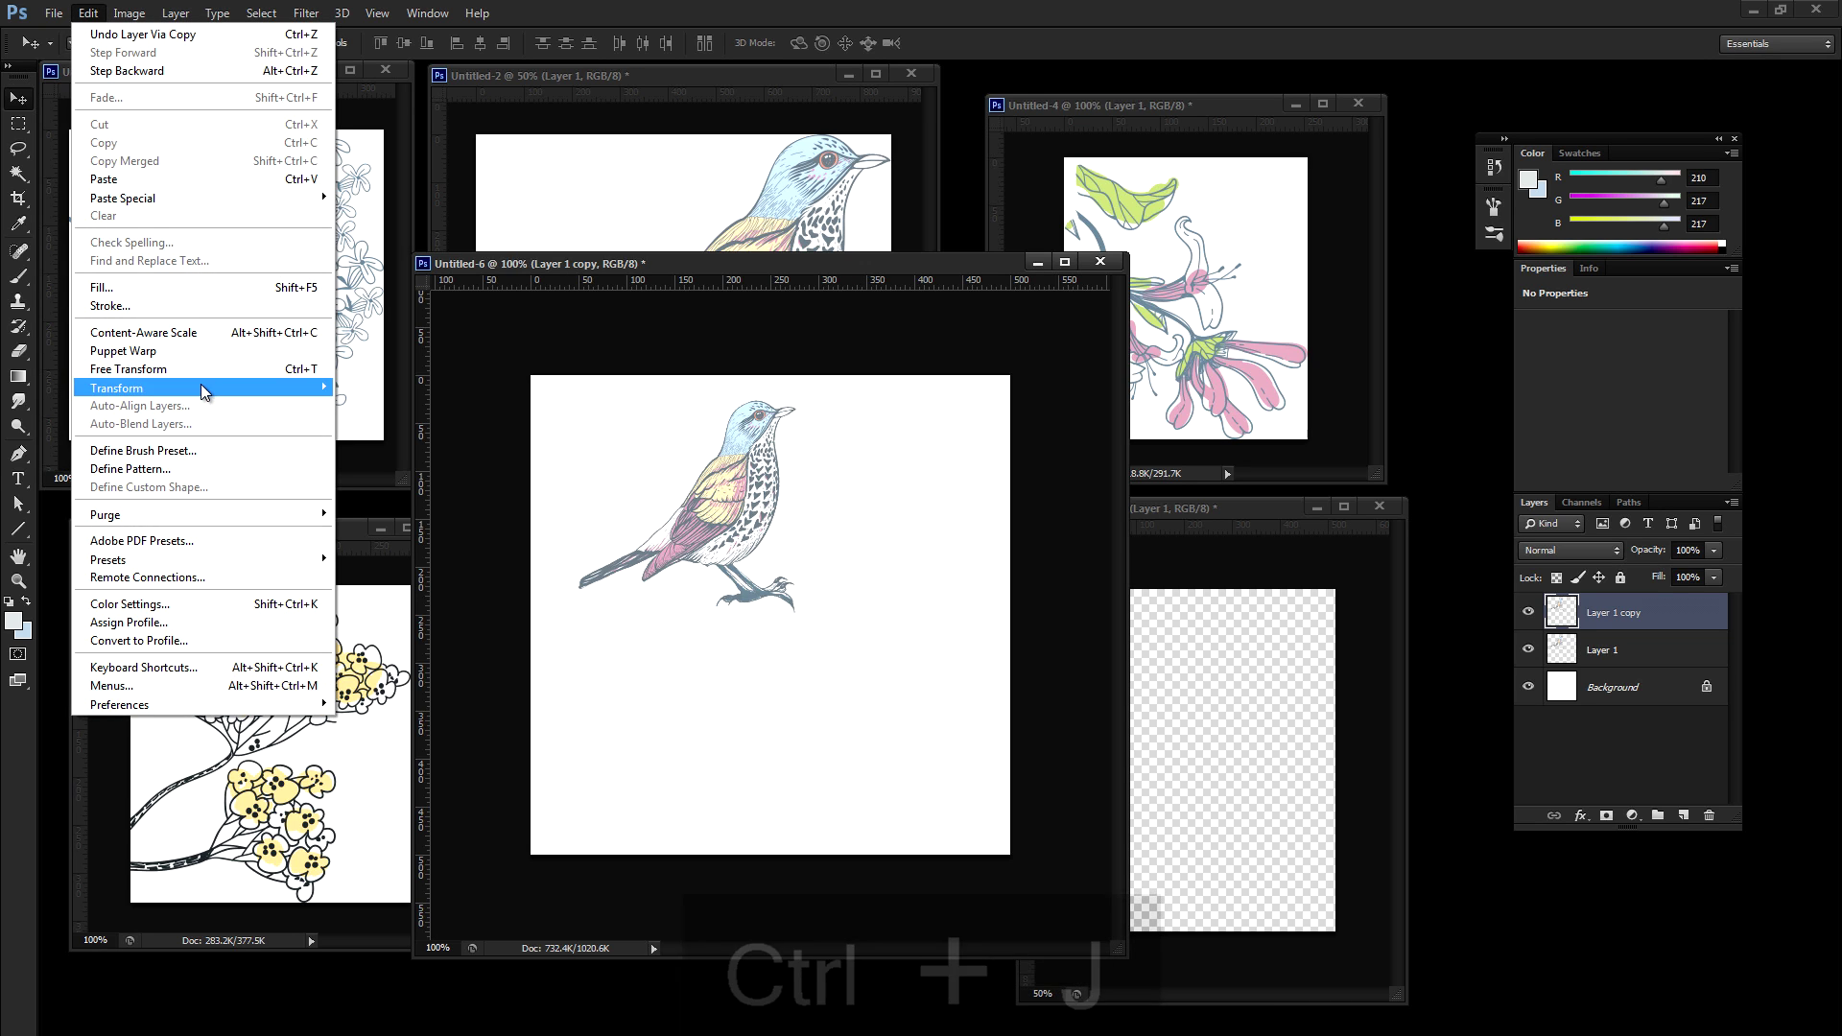
mouse_move(204, 391)
click(415, 593)
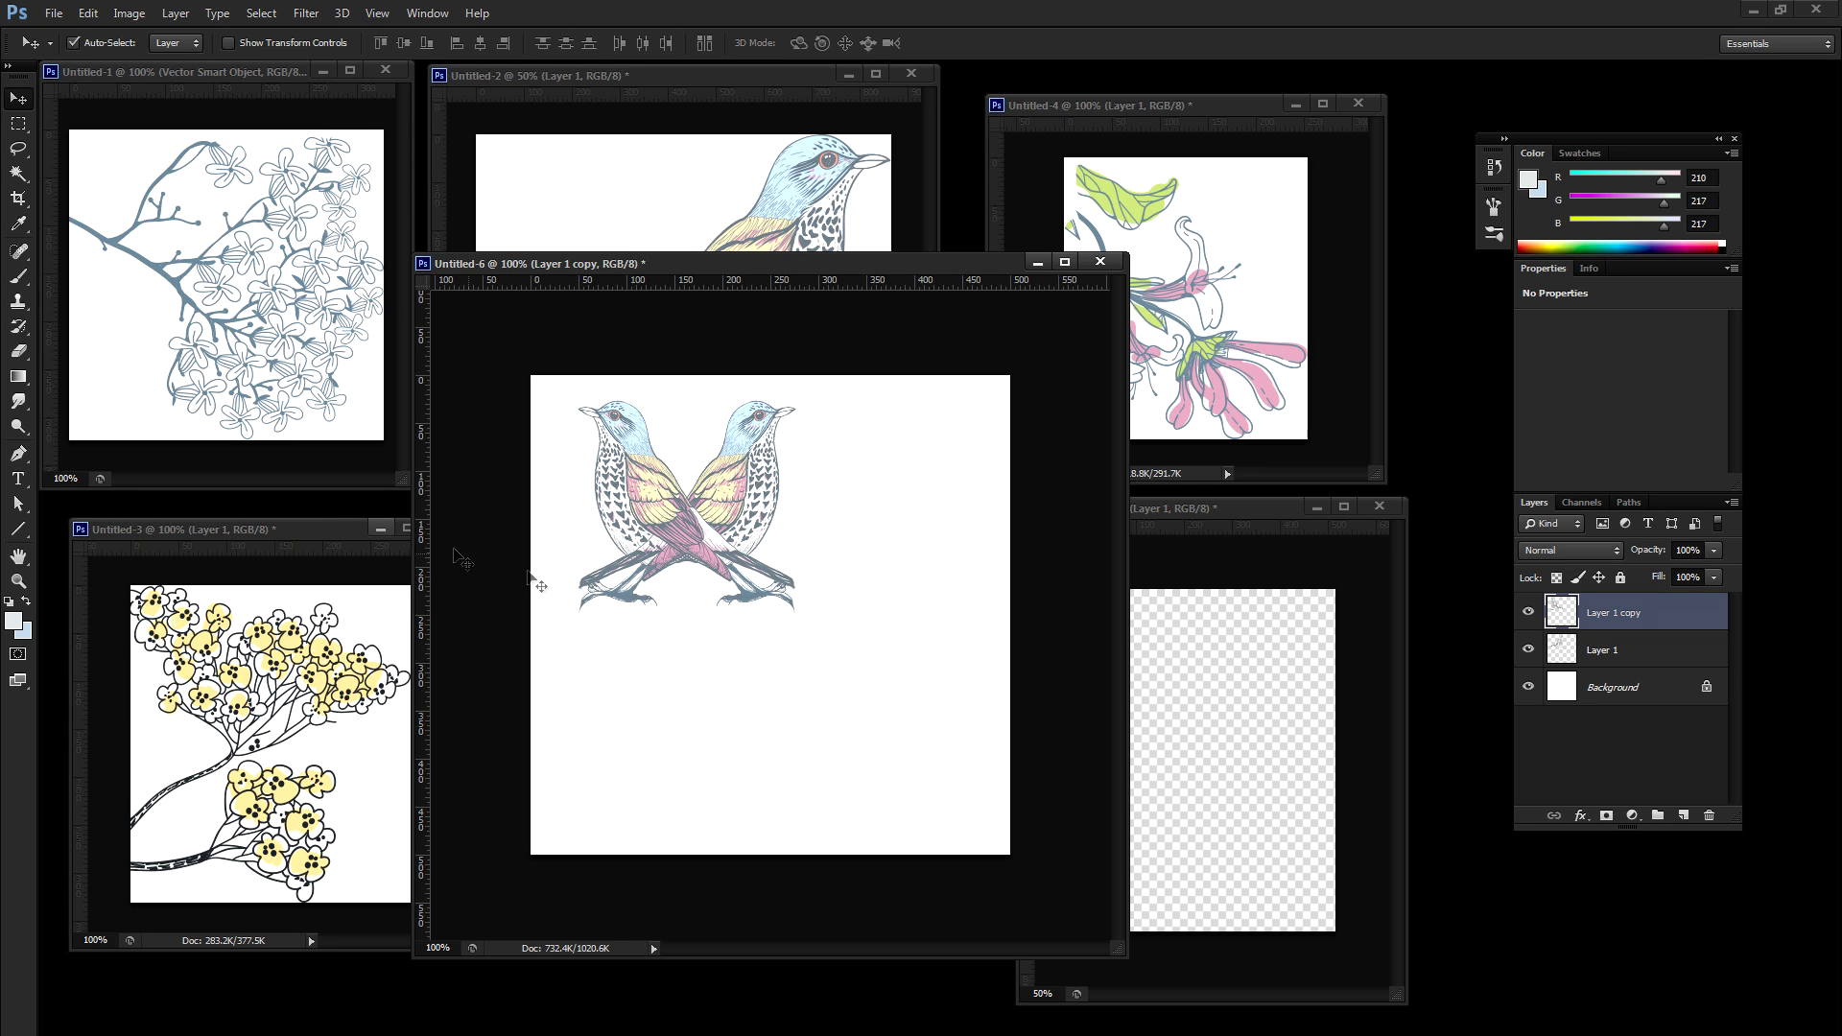
key(ctrl+t)
drag(659, 491, 835, 698)
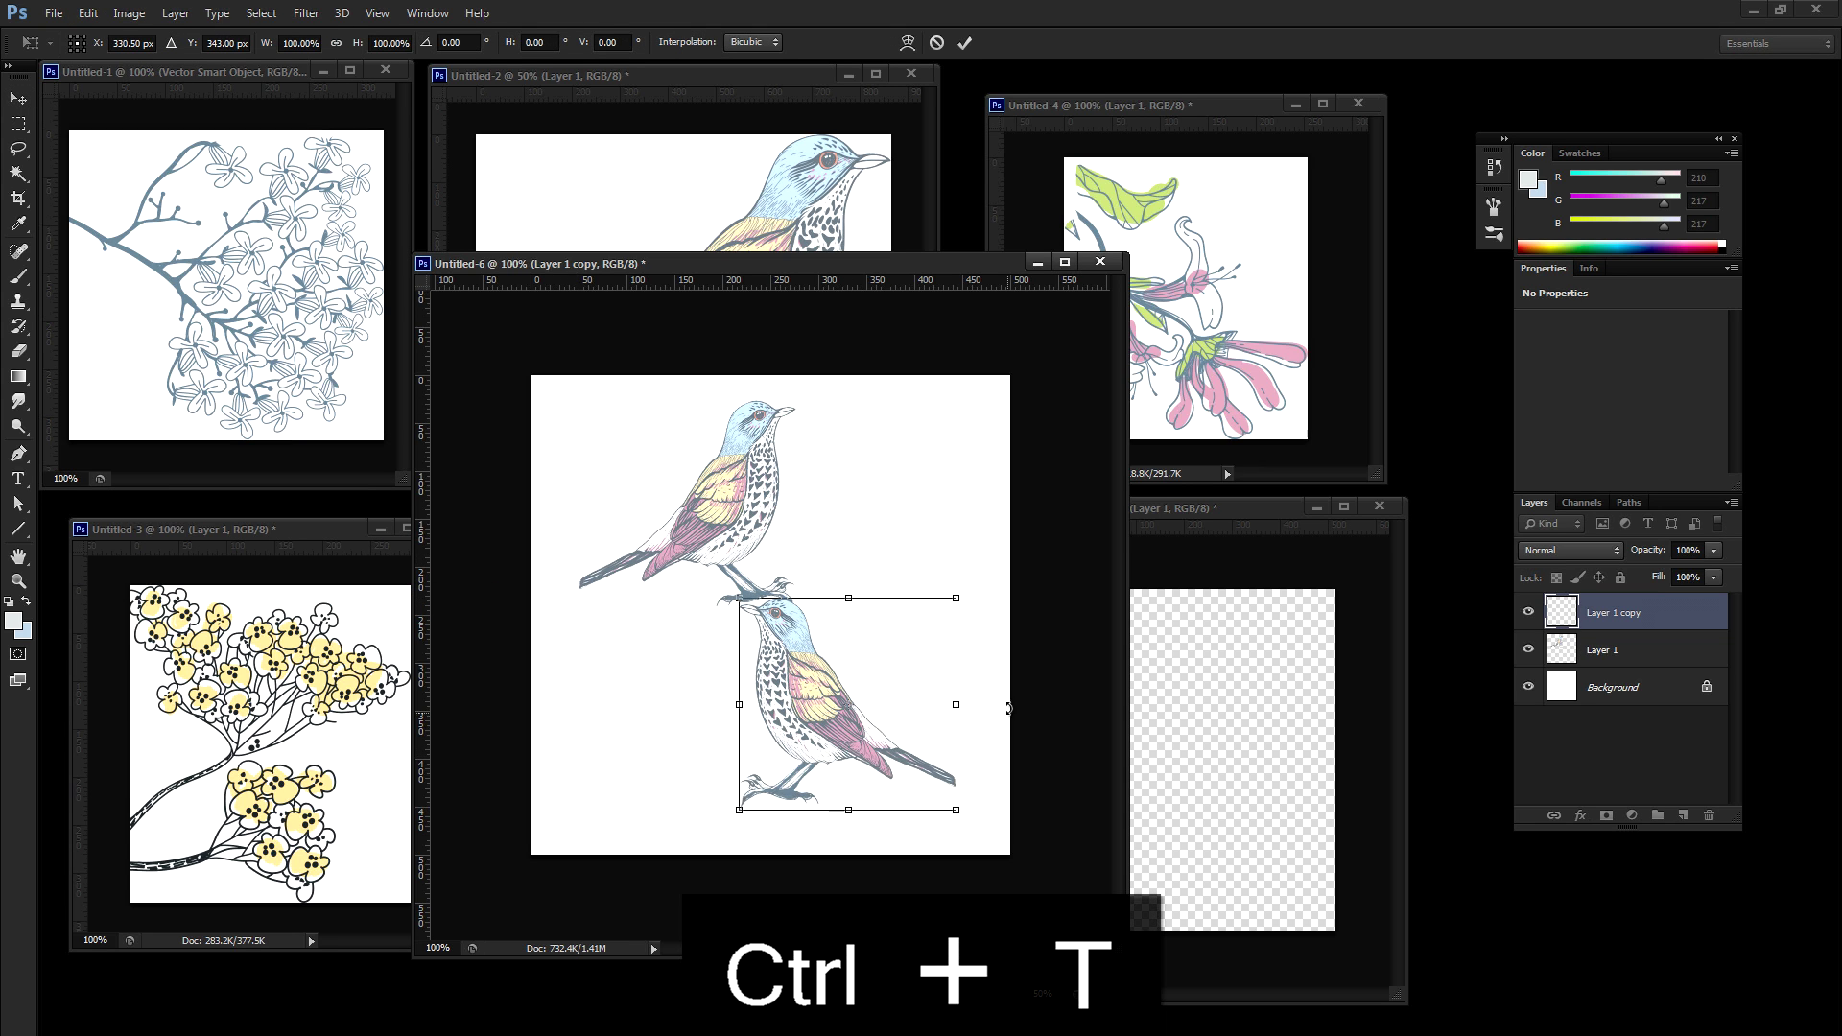
drag(1008, 708, 1007, 574)
drag(996, 718, 988, 677)
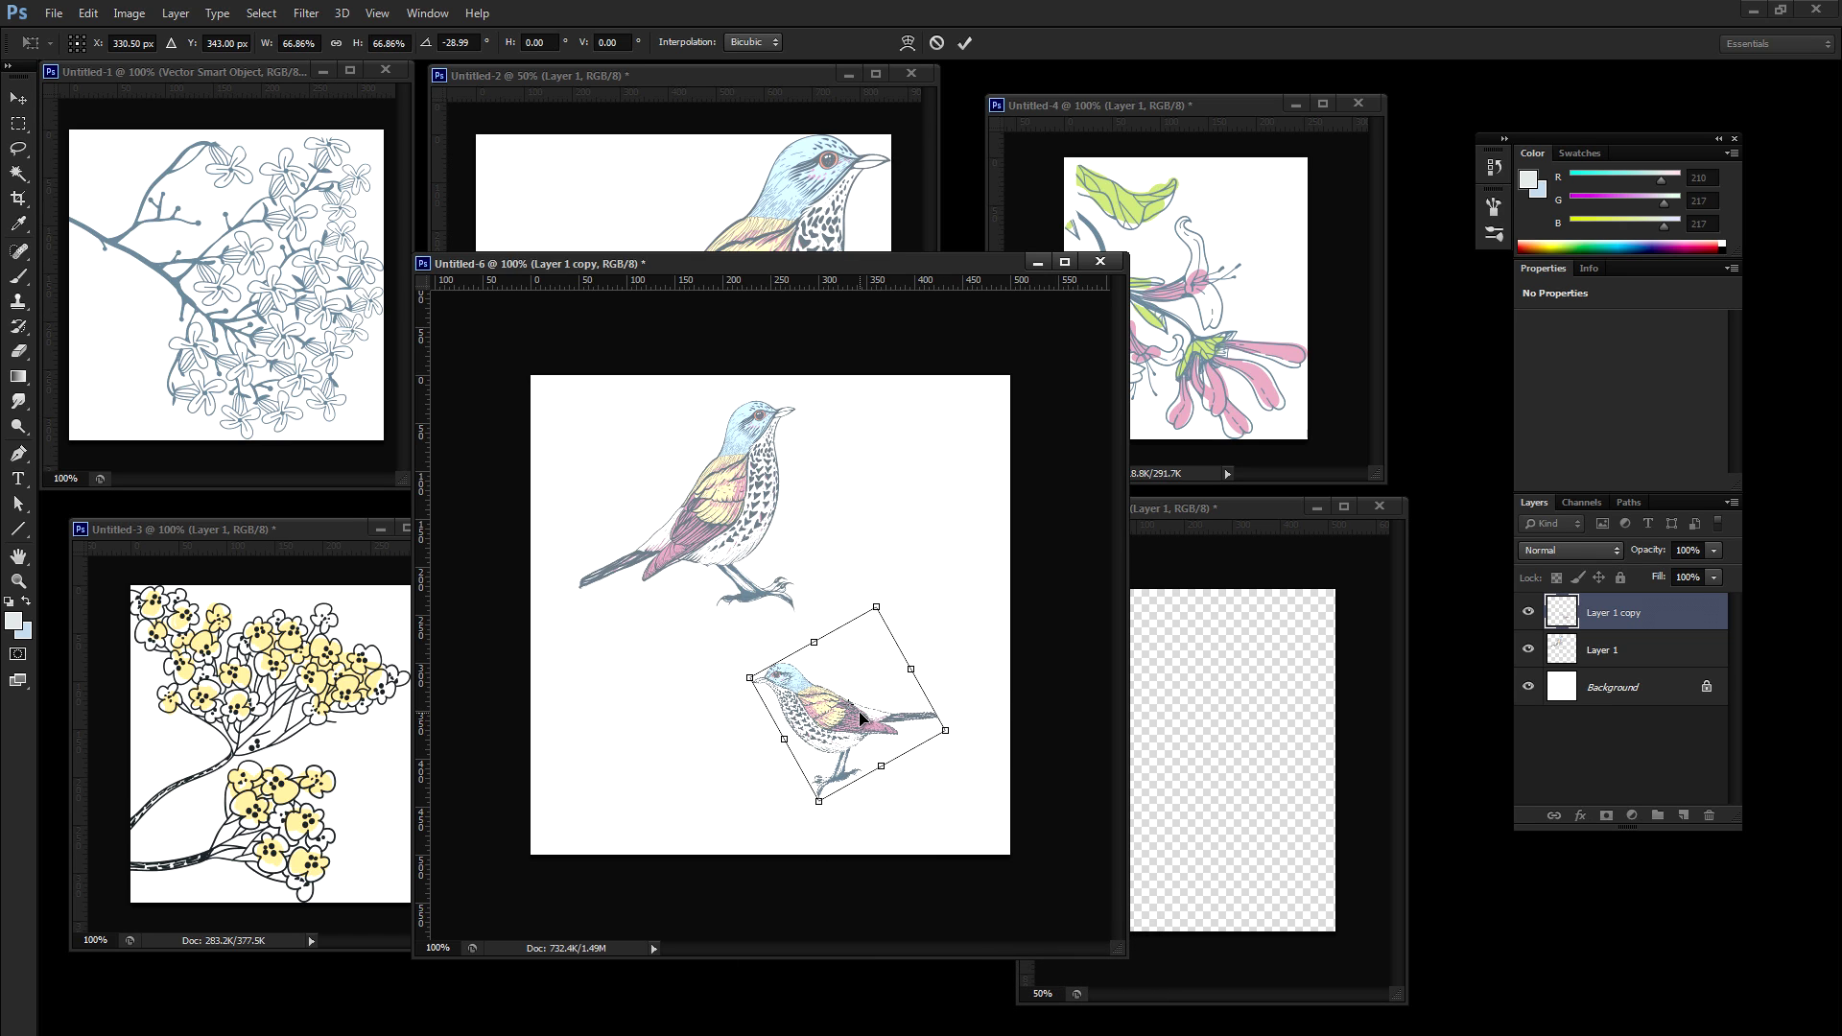
drag(862, 718, 875, 721)
key(Return)
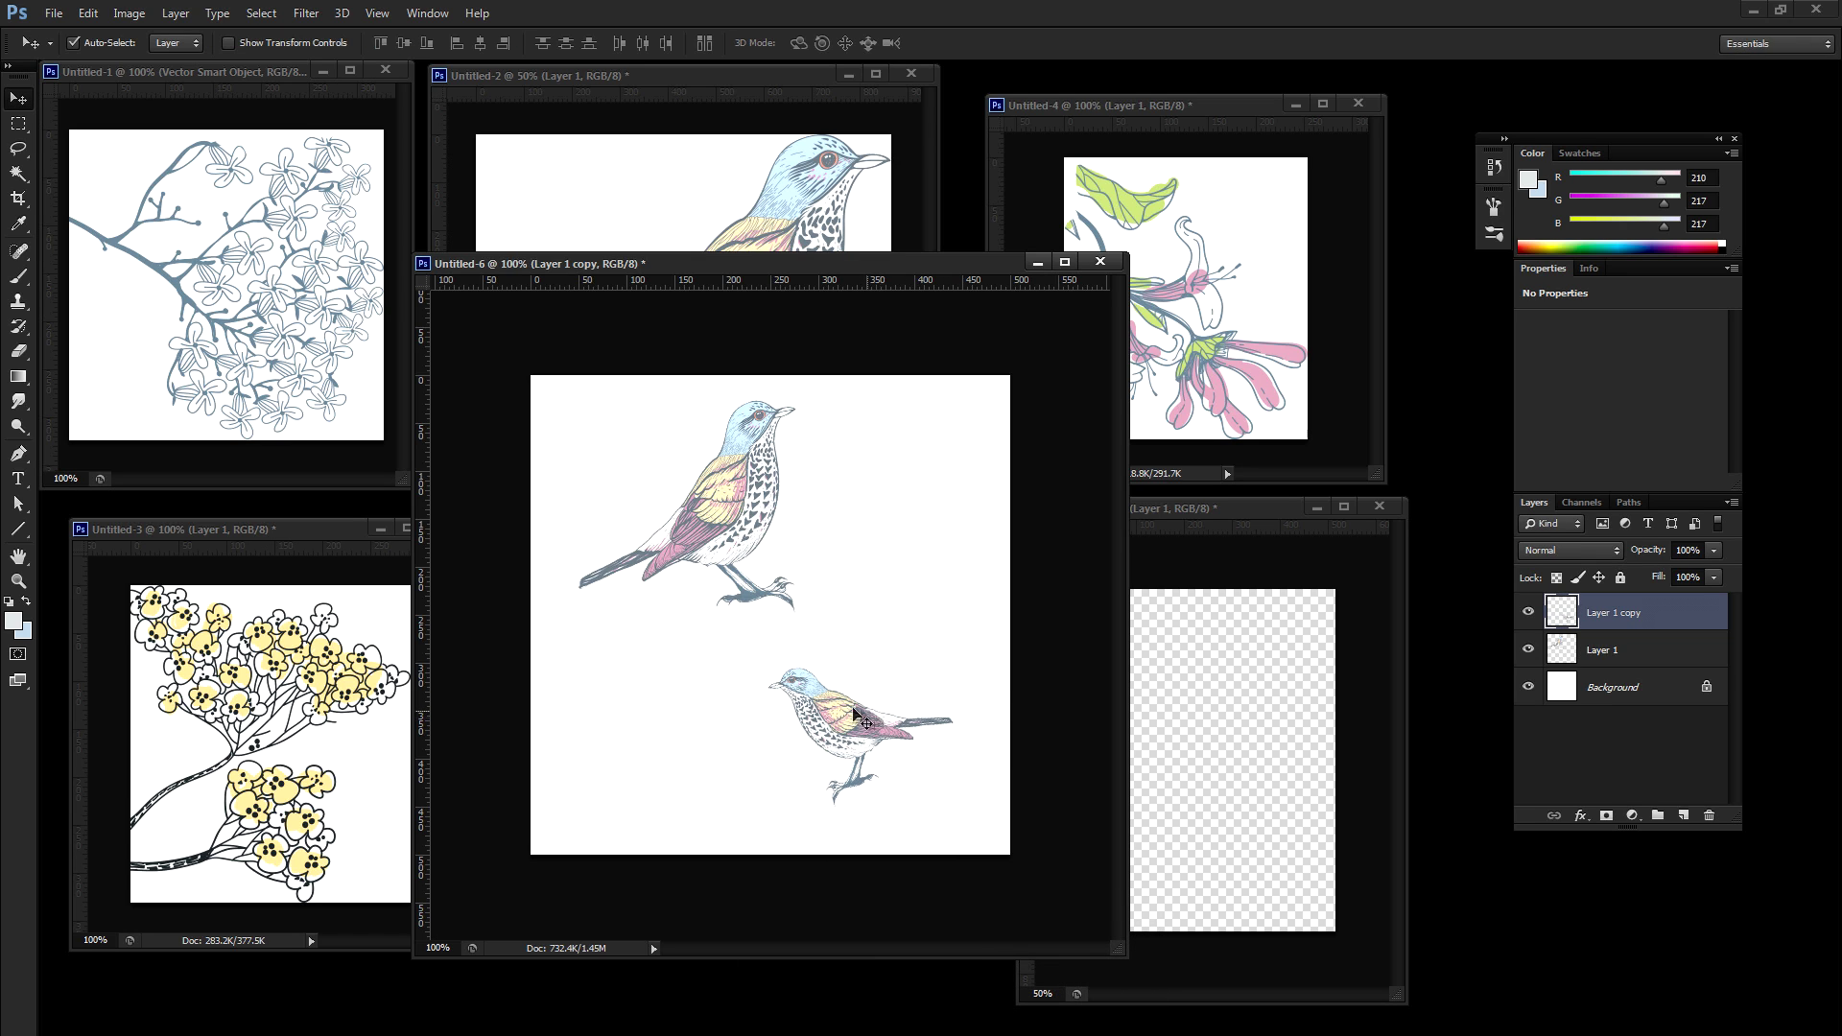
Step: Copy the fern layer from Untitled-5 into Untitled-6, placing it beneath the birds
click(1220, 582)
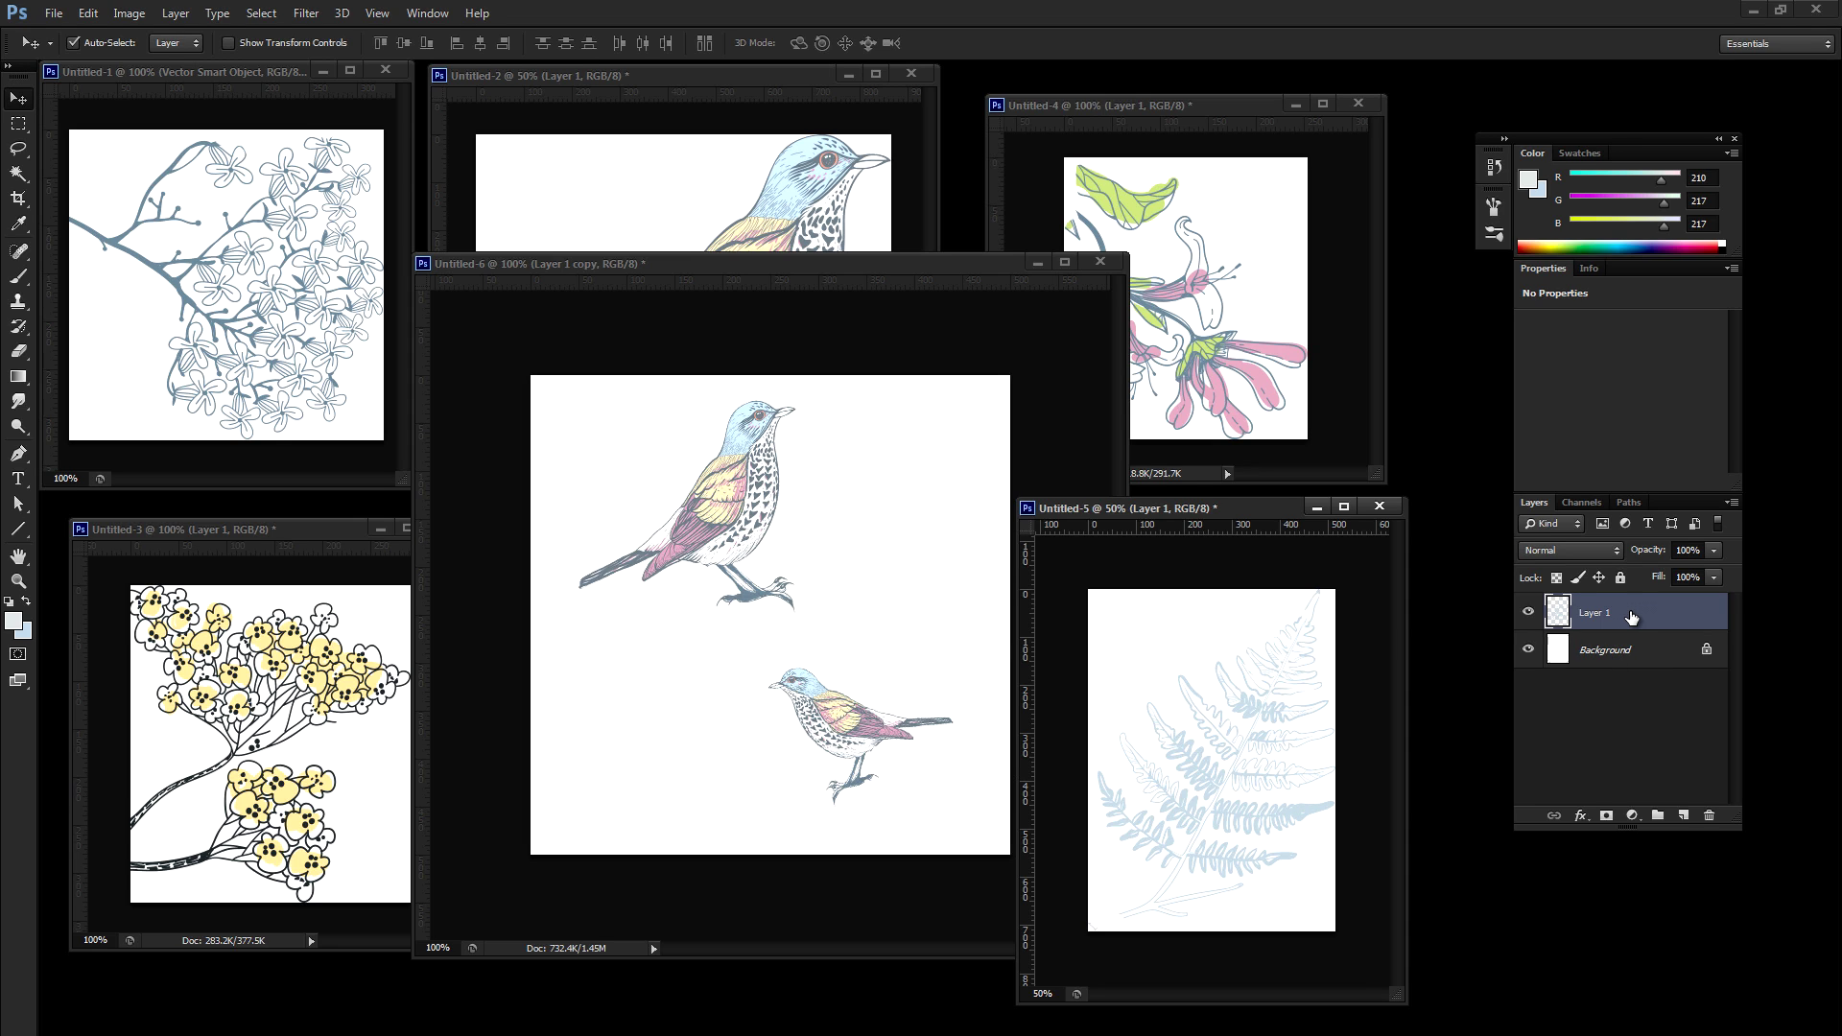
drag(1631, 617, 921, 633)
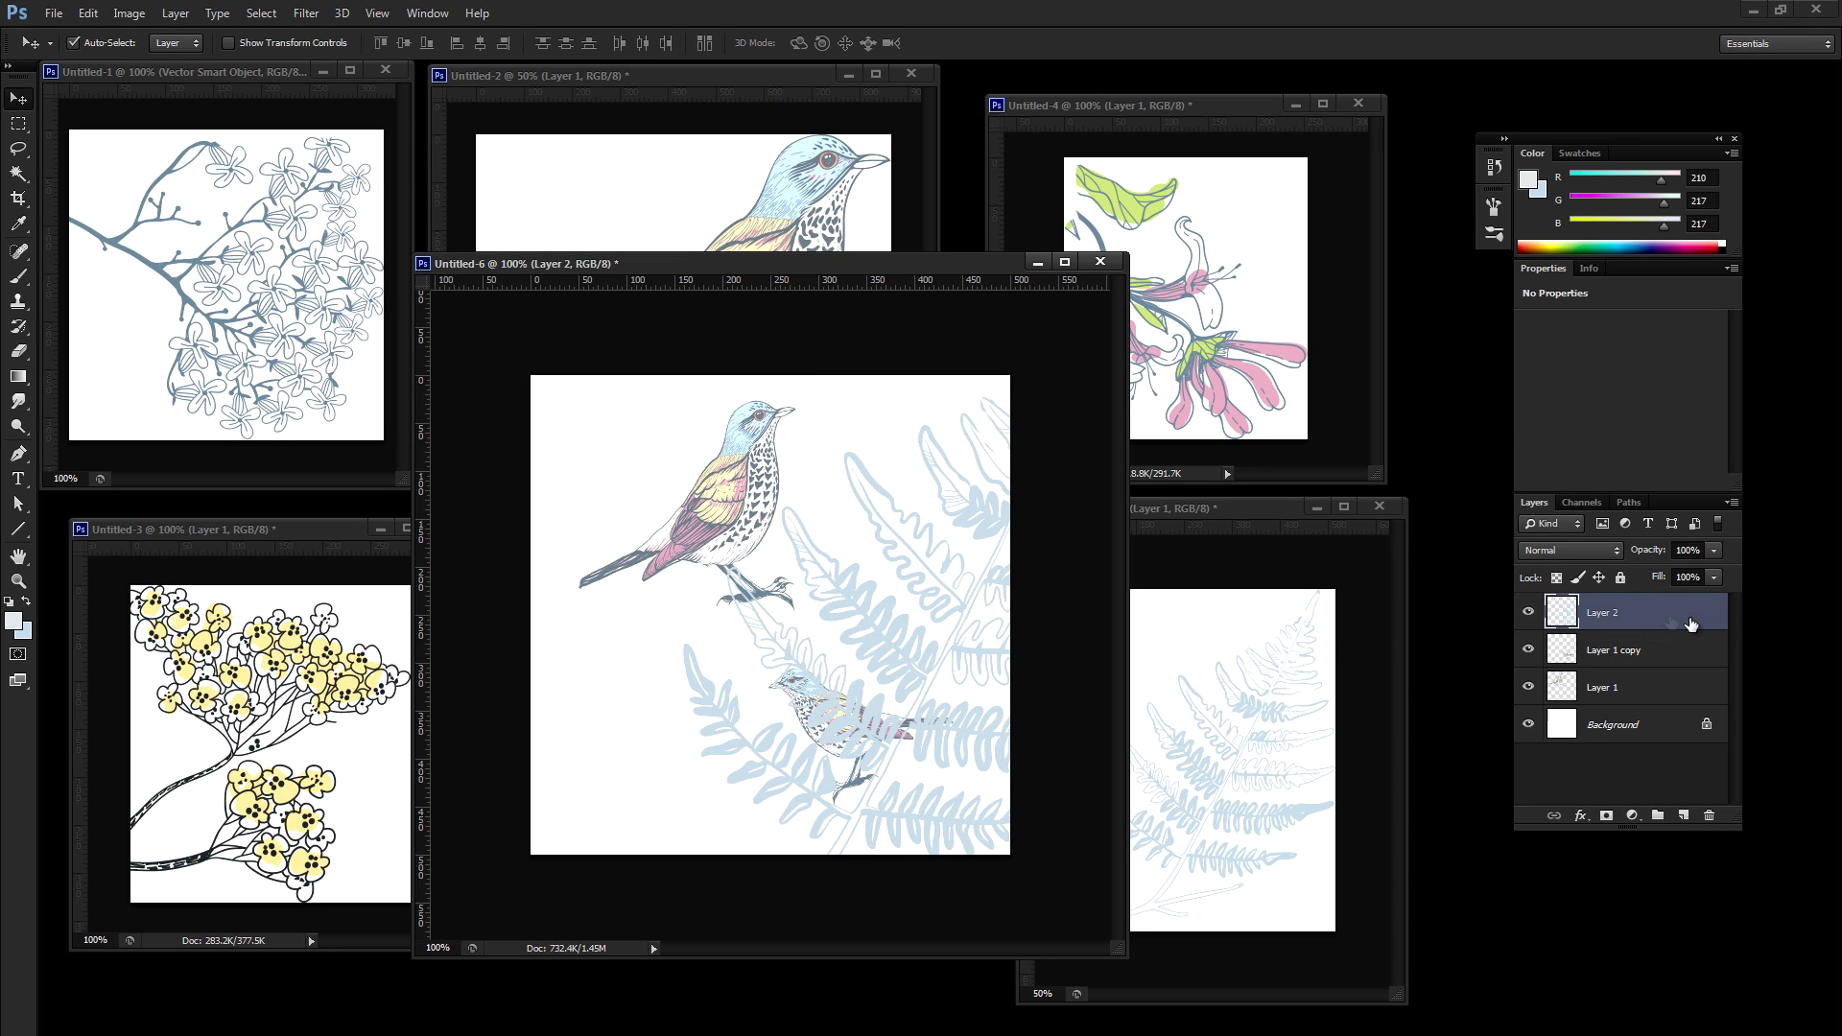
drag(1646, 614, 1644, 696)
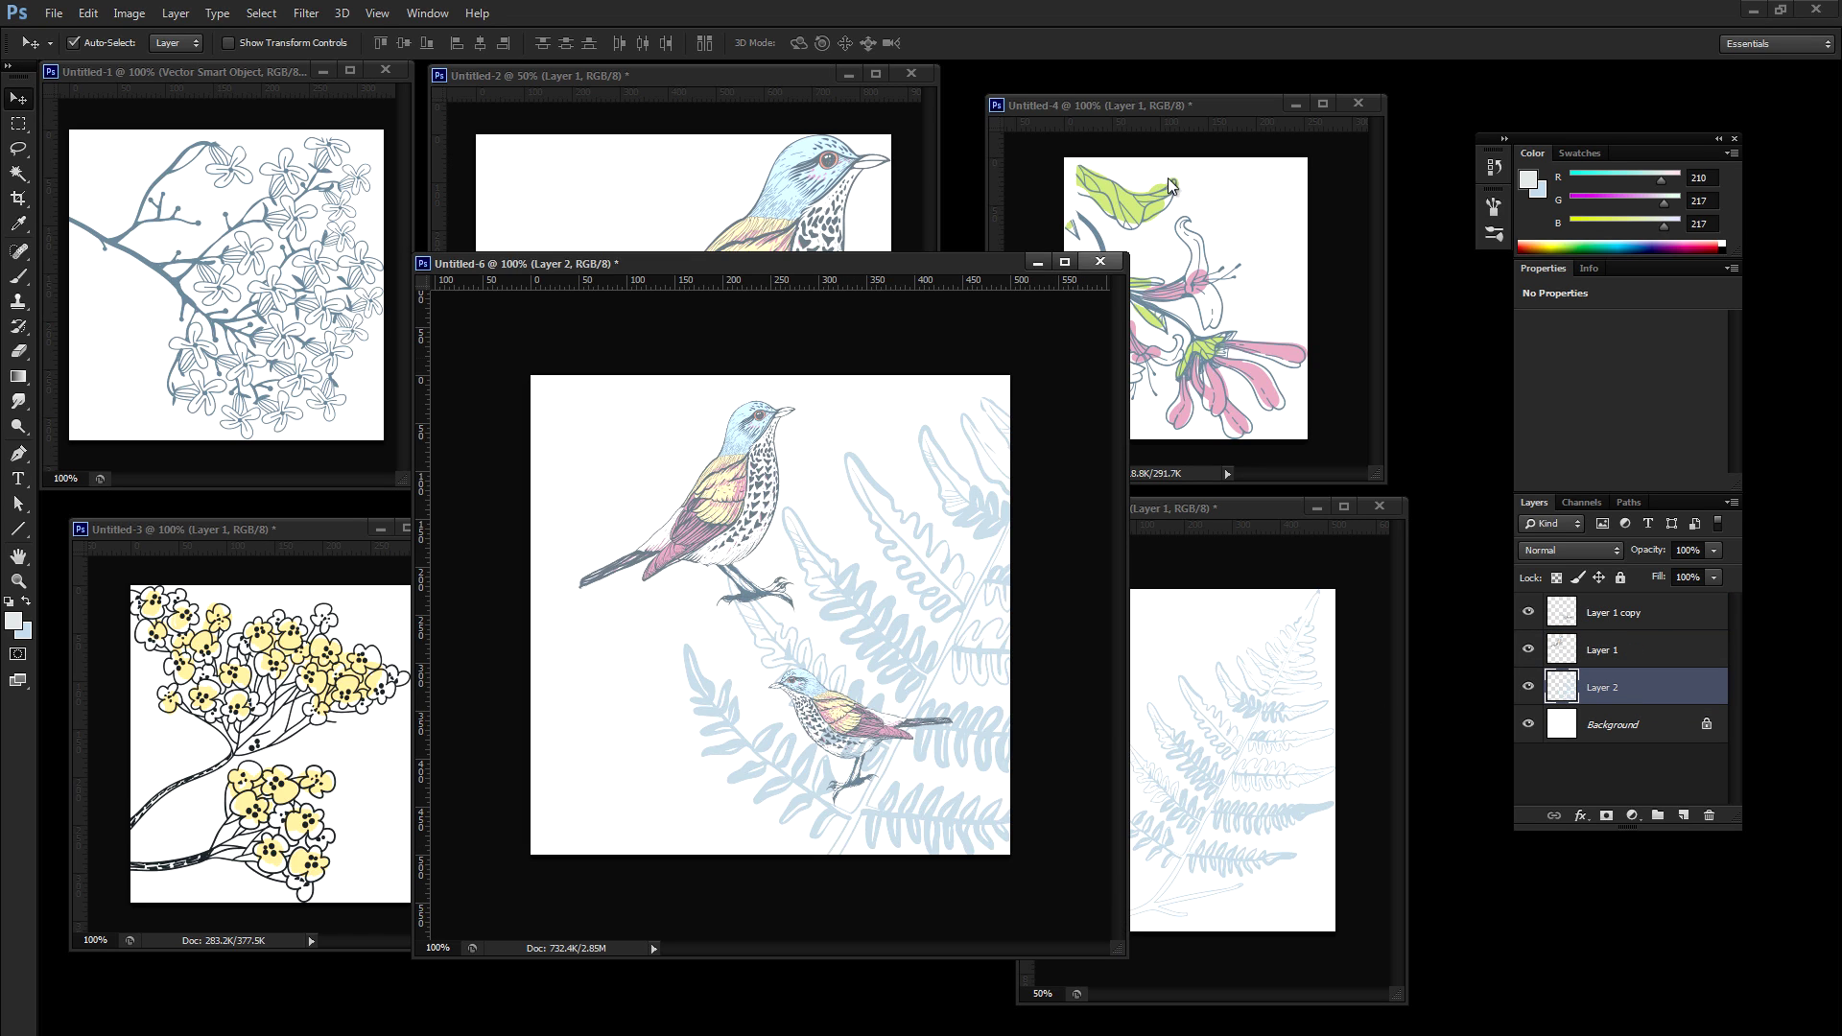
drag(1127, 253, 1139, 197)
Step: Scale the fern to about 72%, move it left, and briefly hide the birds to check
key(ctrl+t)
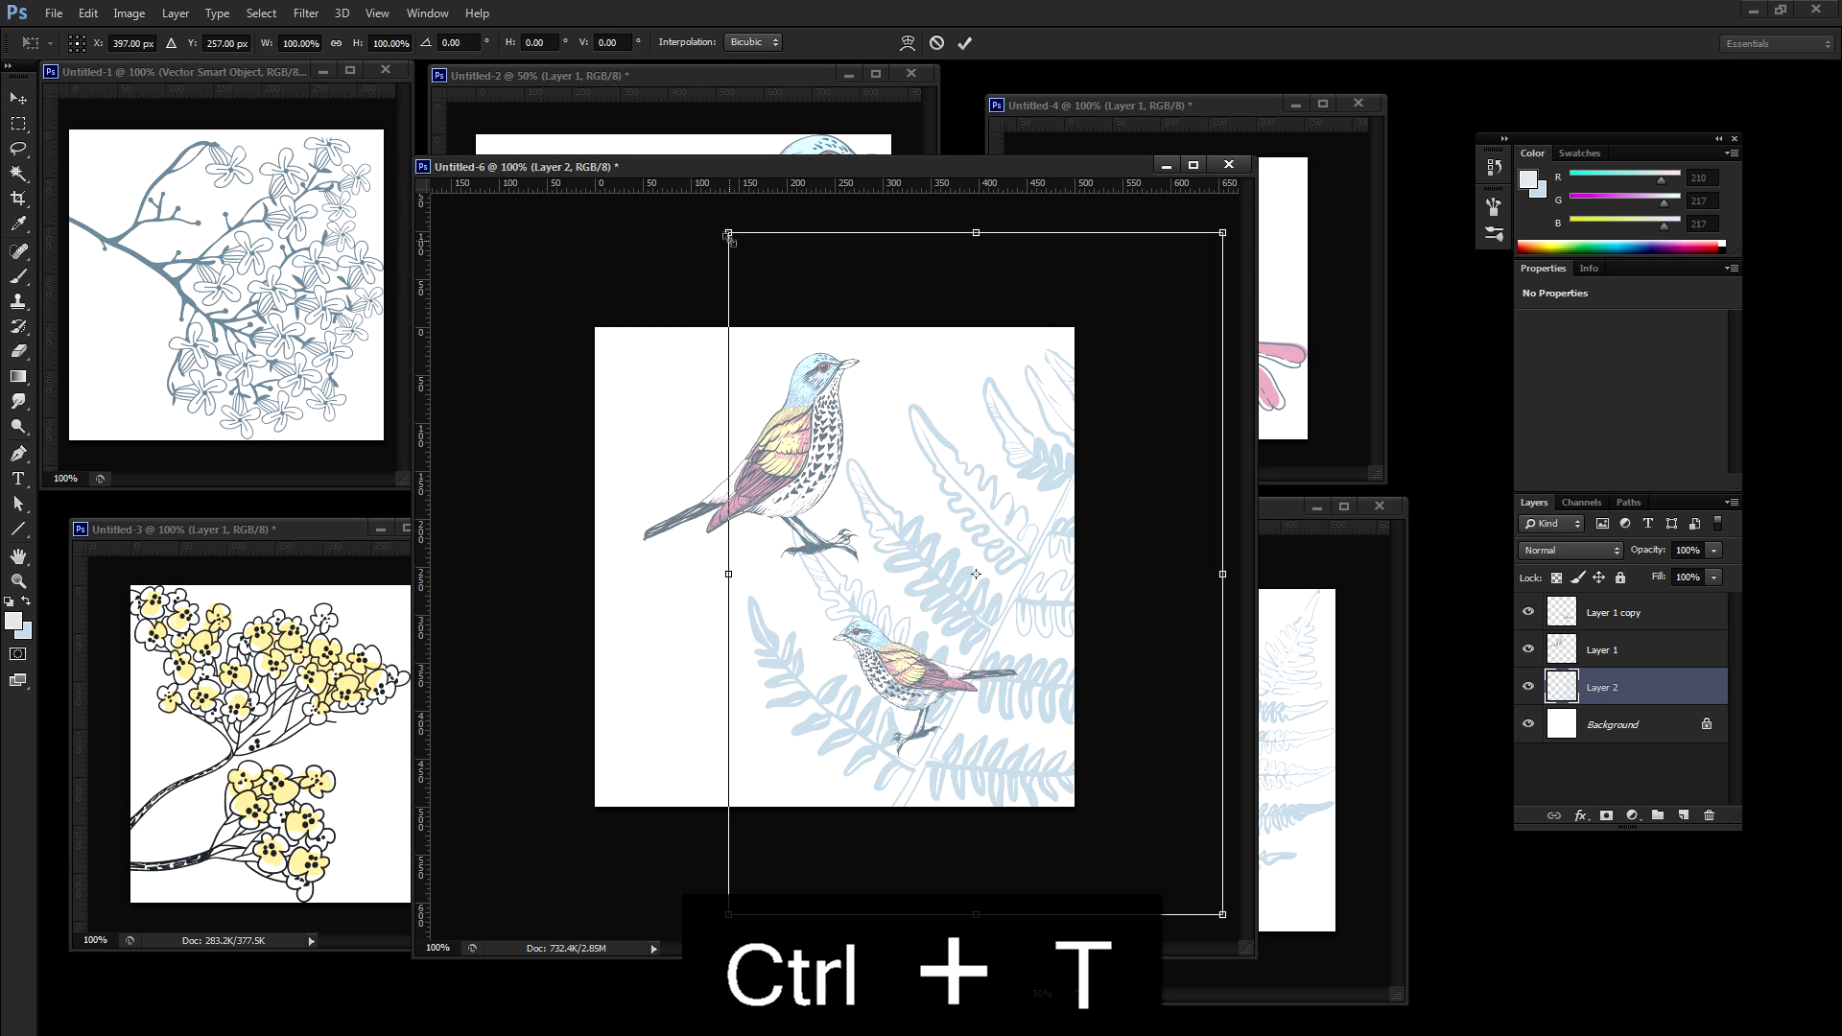
drag(728, 235, 798, 328)
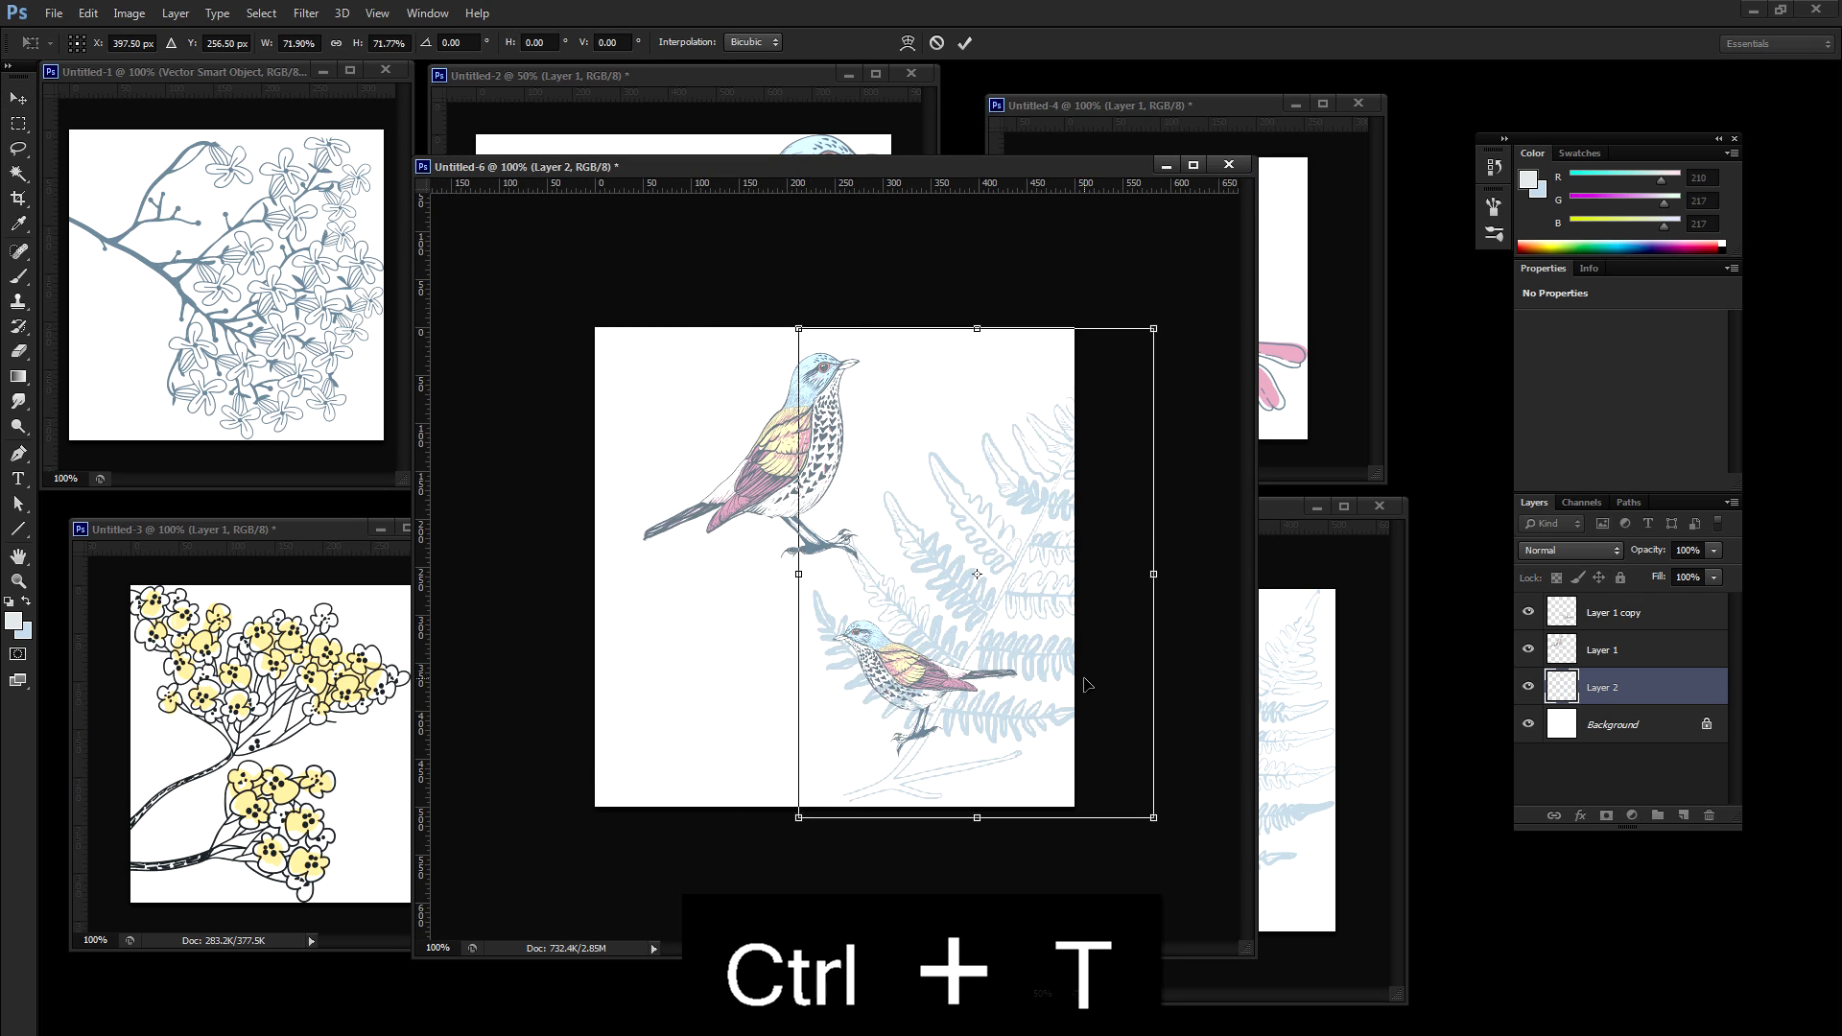
drag(1084, 684, 952, 679)
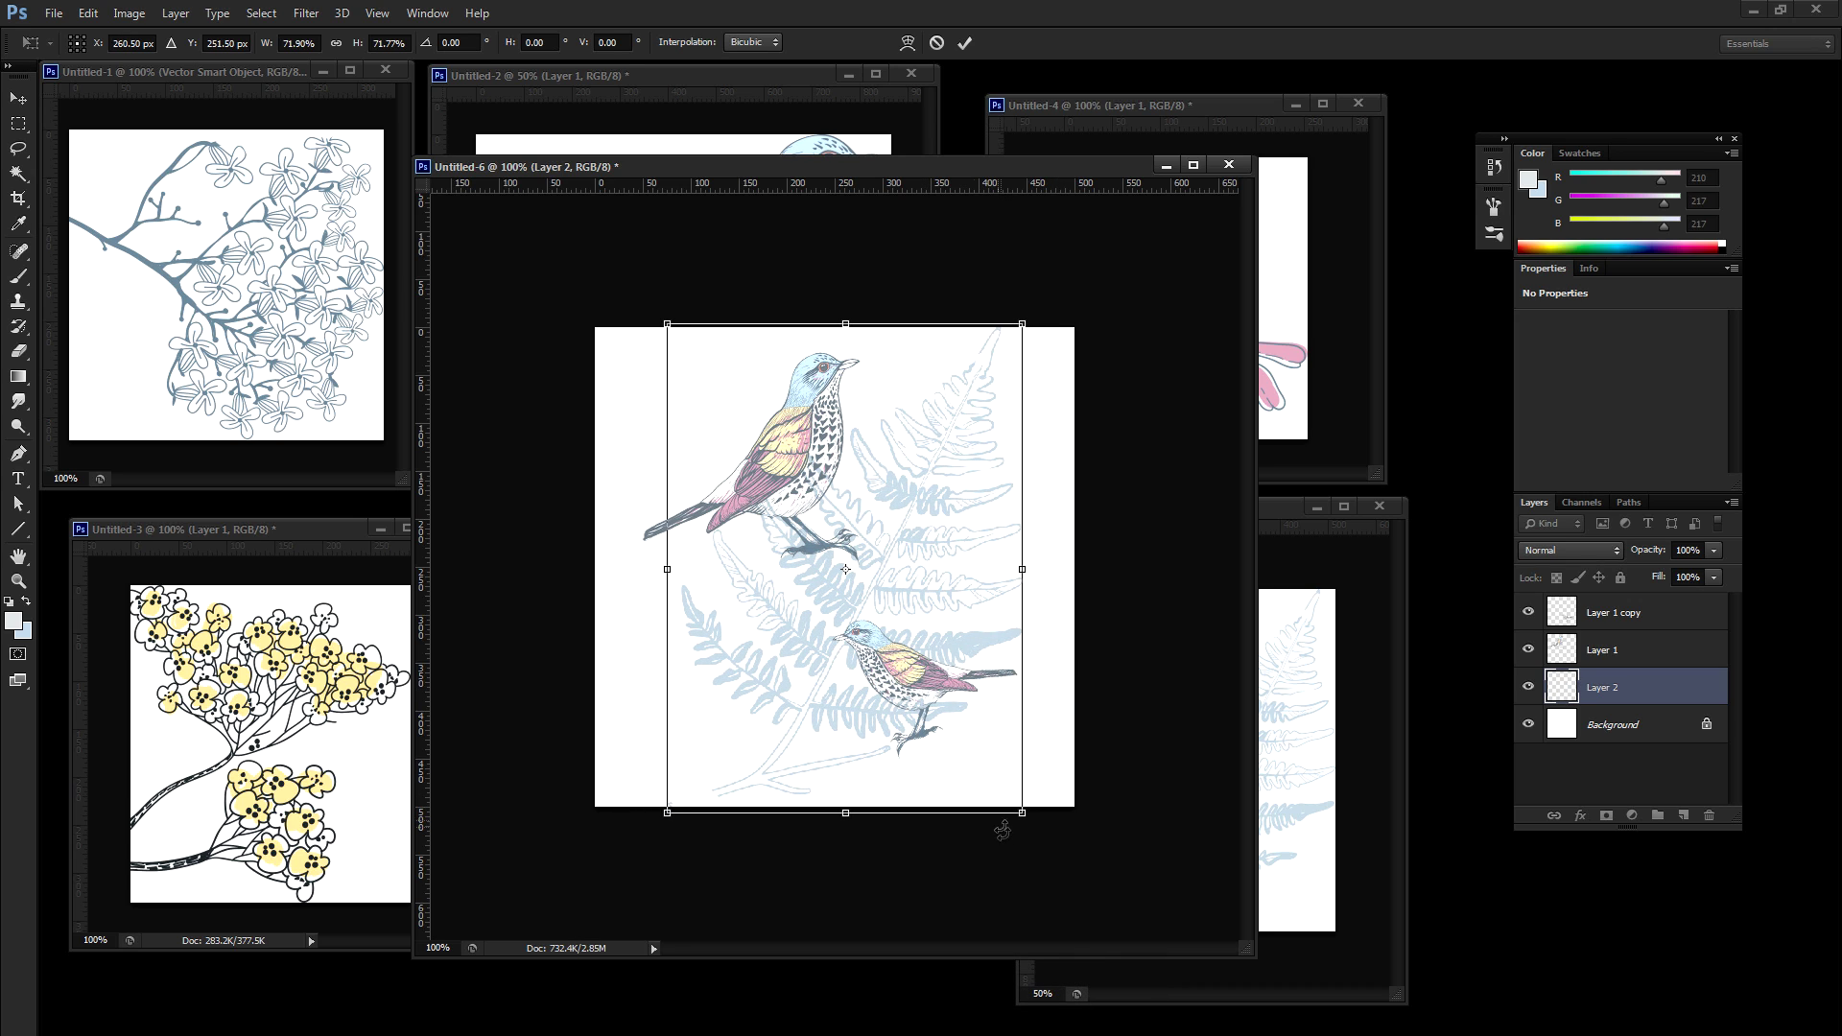
drag(1021, 811, 1004, 806)
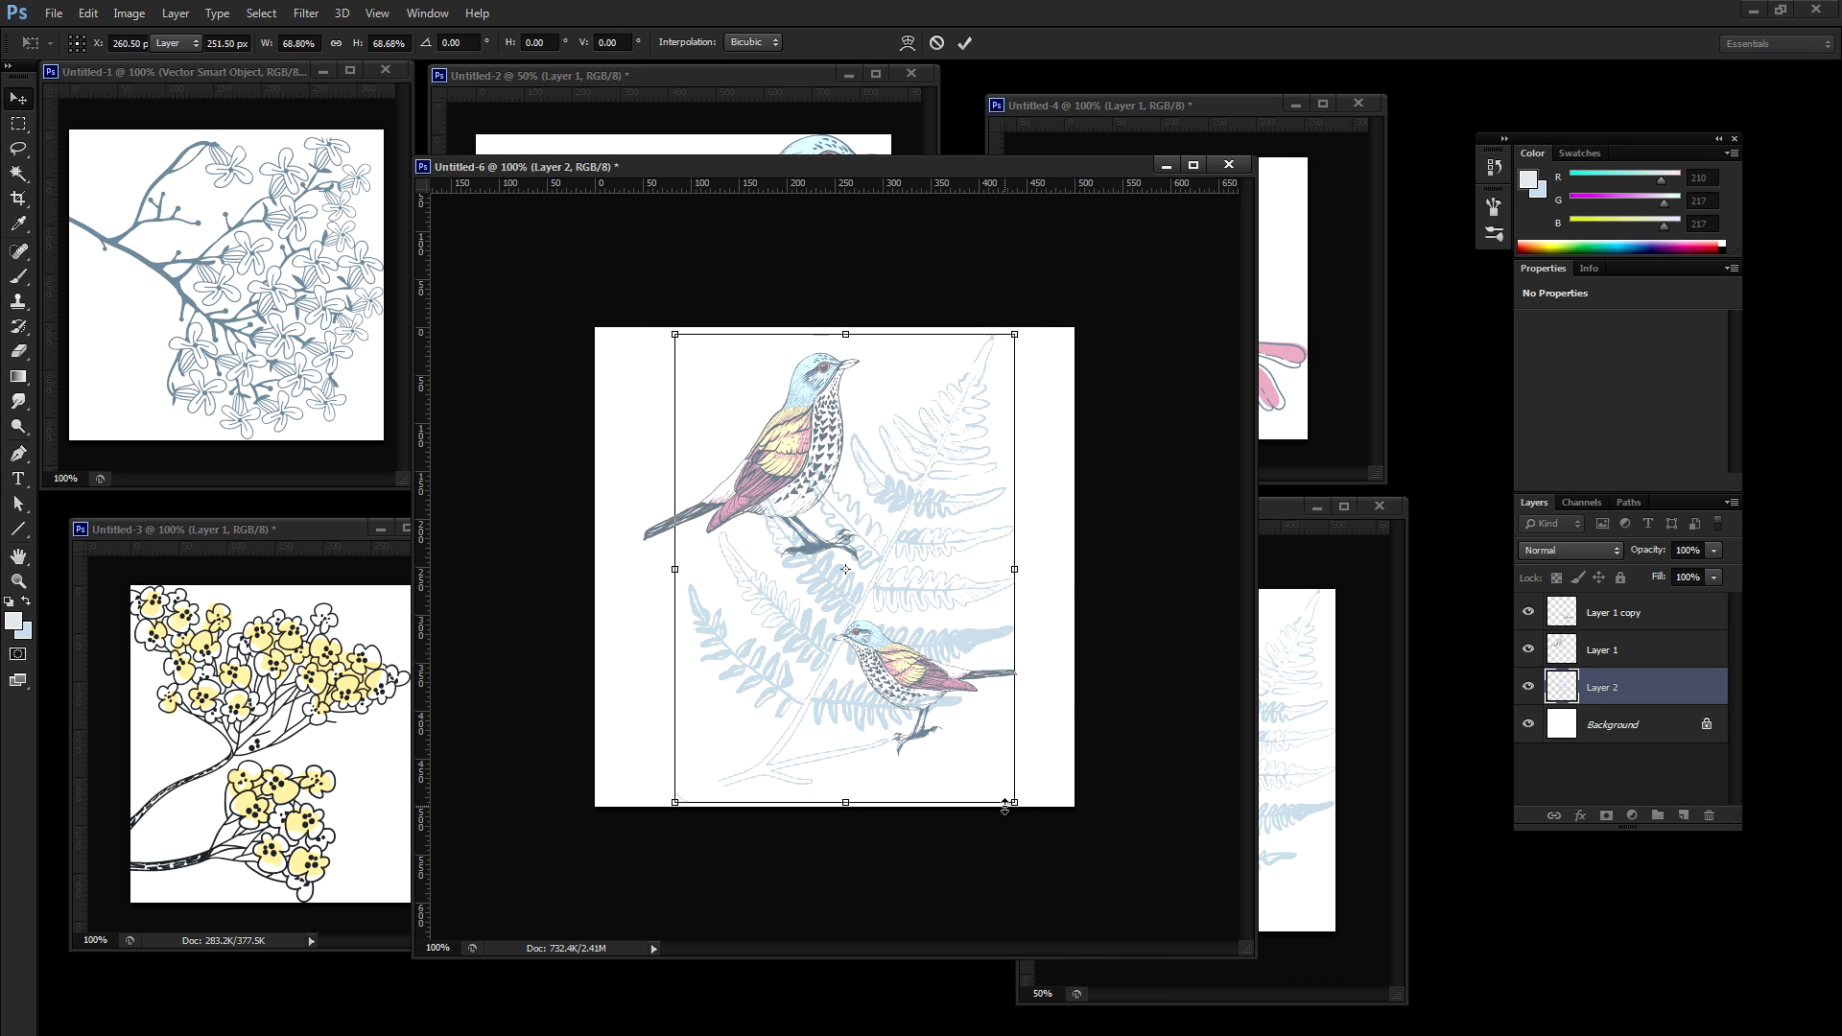
key(Return)
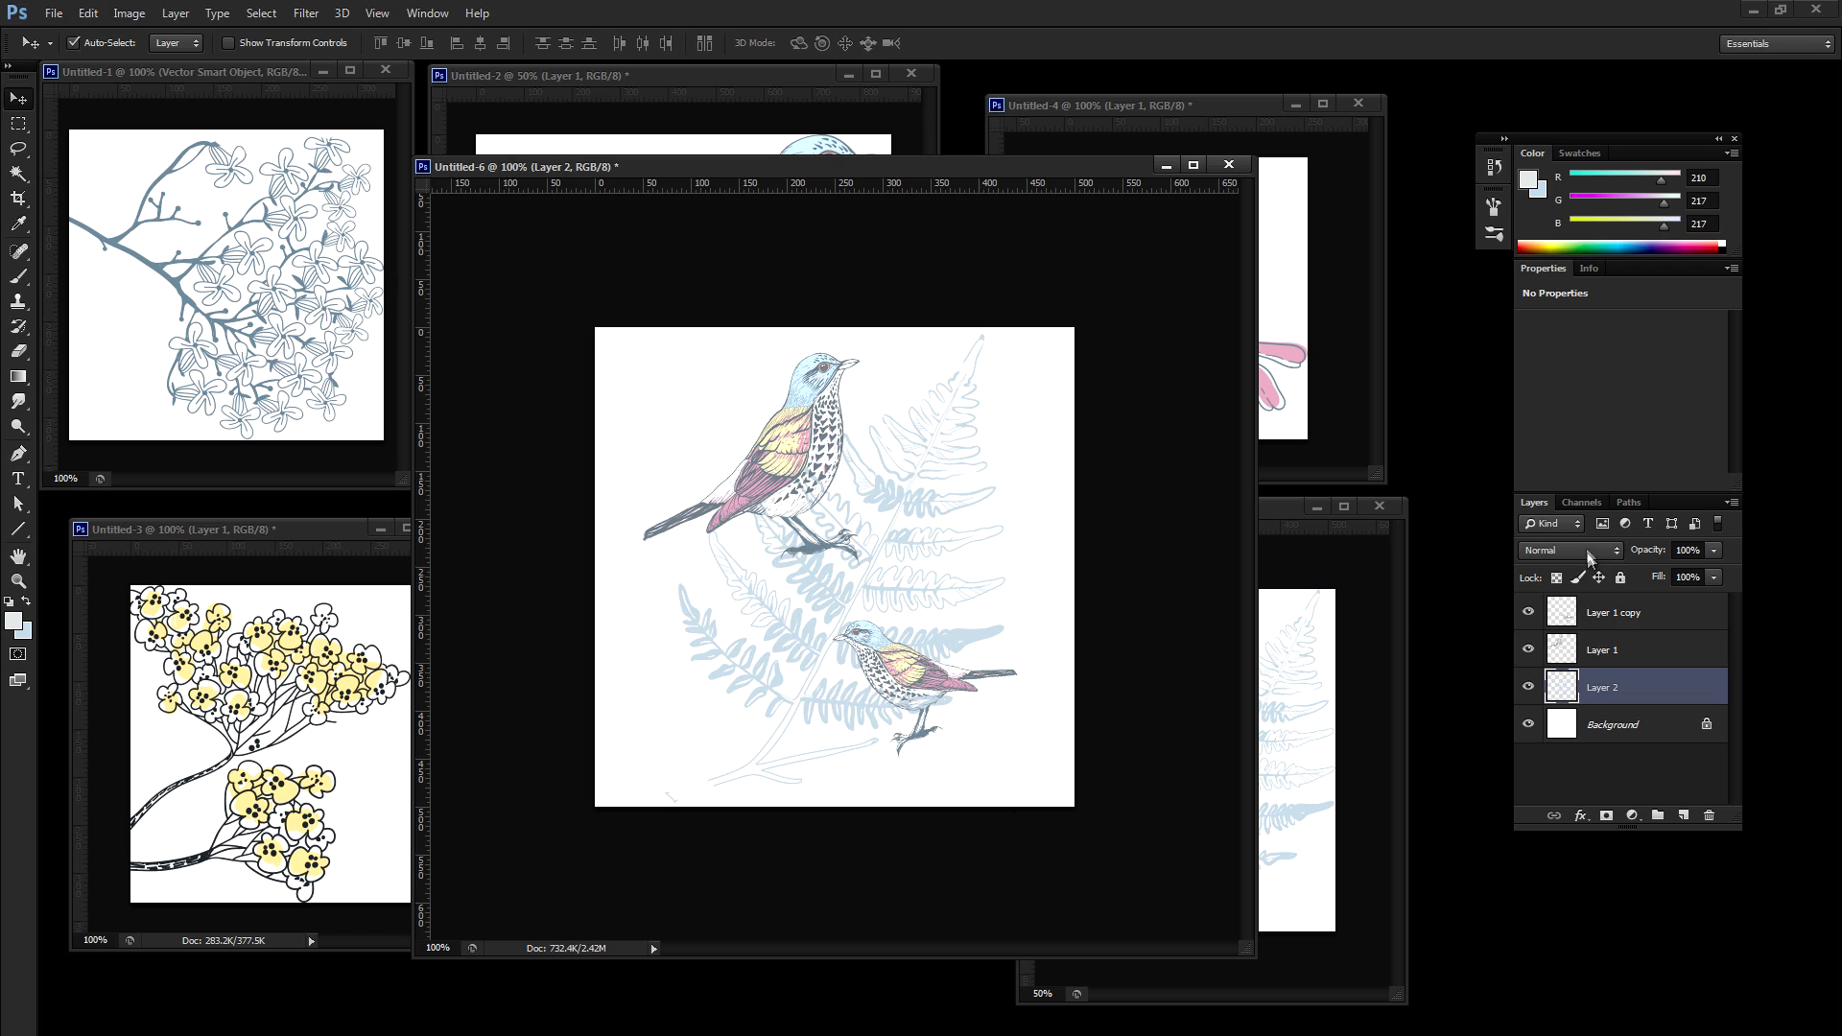
drag(1528, 612, 1528, 649)
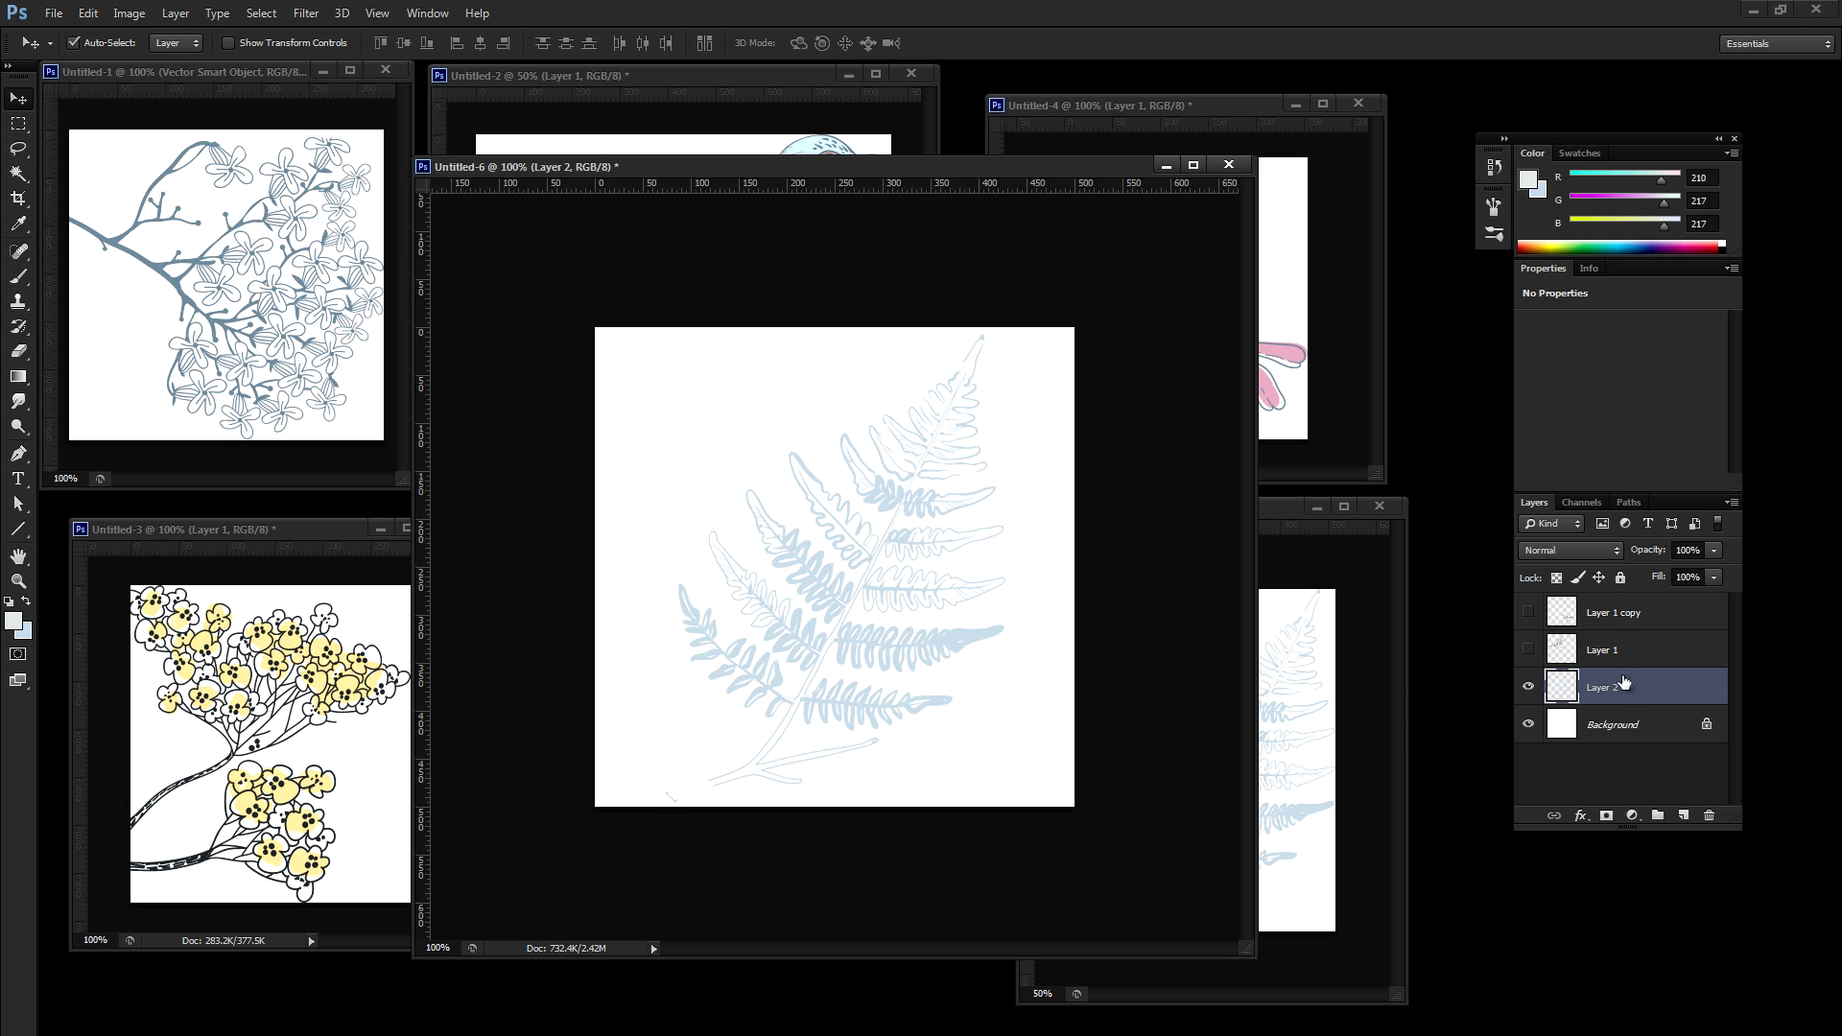
click(1528, 649)
Step: Show the birds over the fern, then hide both bird layers again
click(1529, 612)
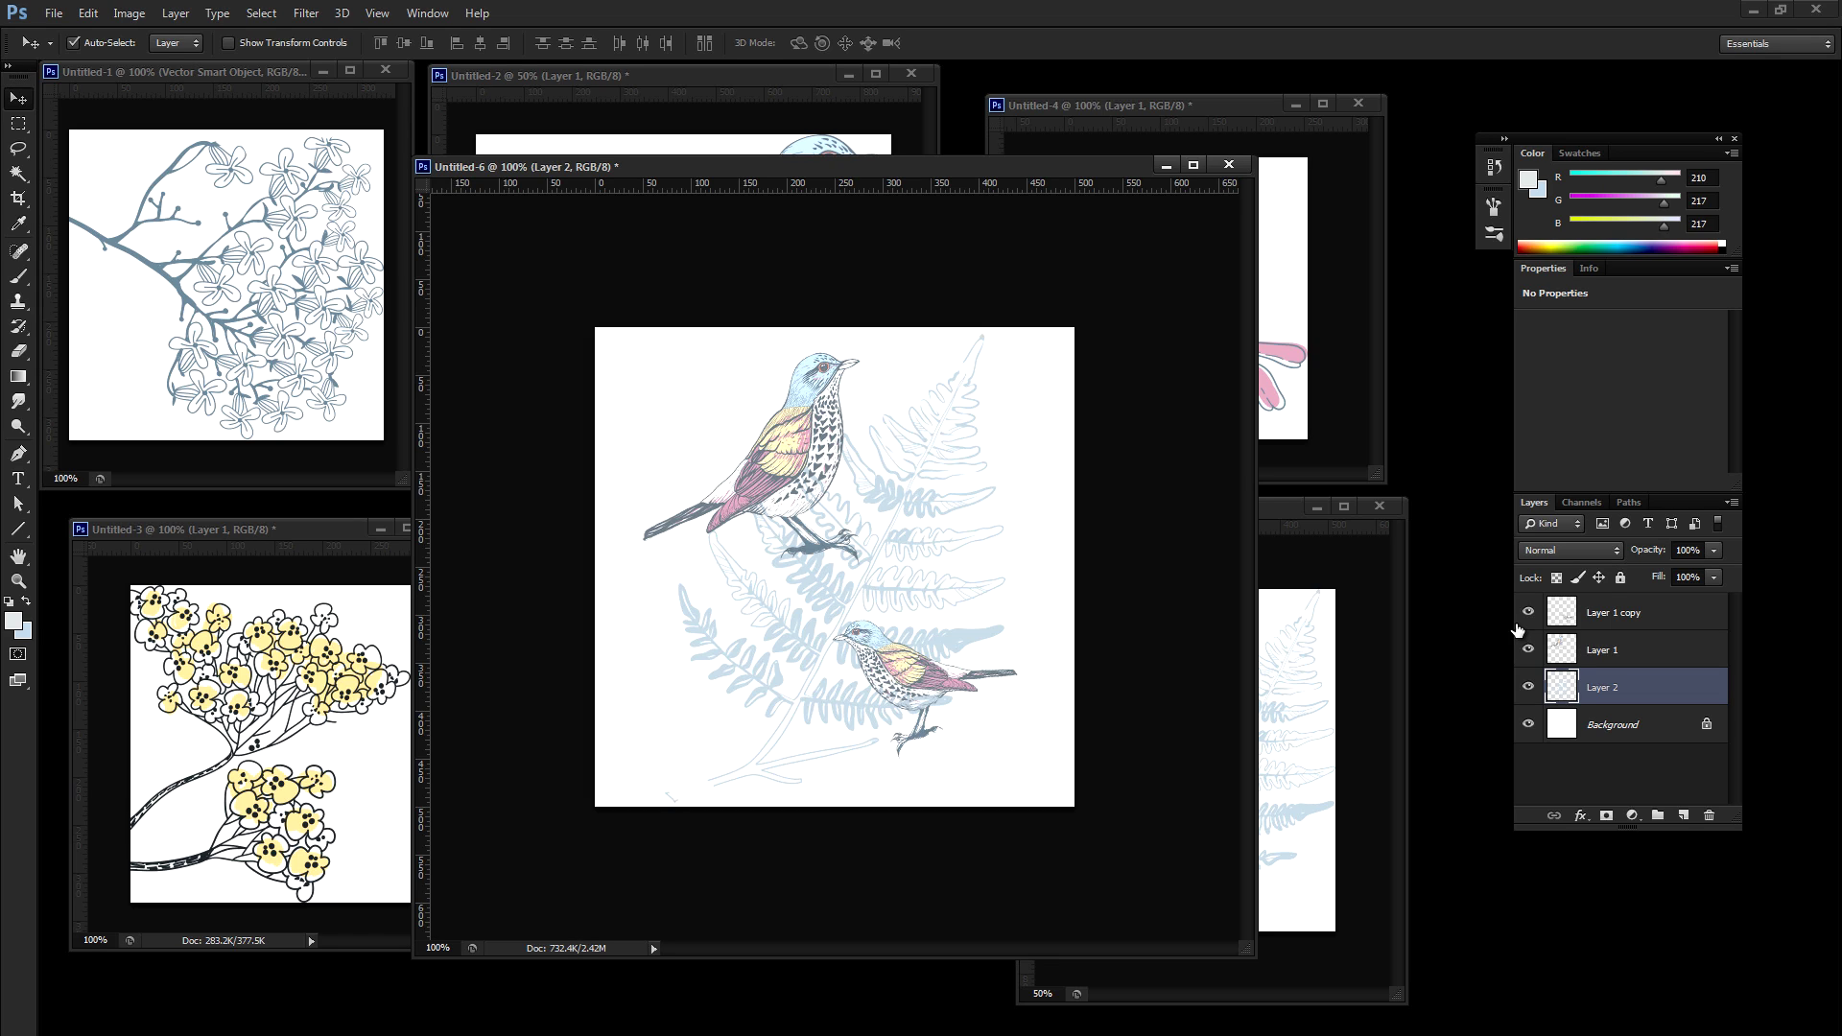
click(1528, 649)
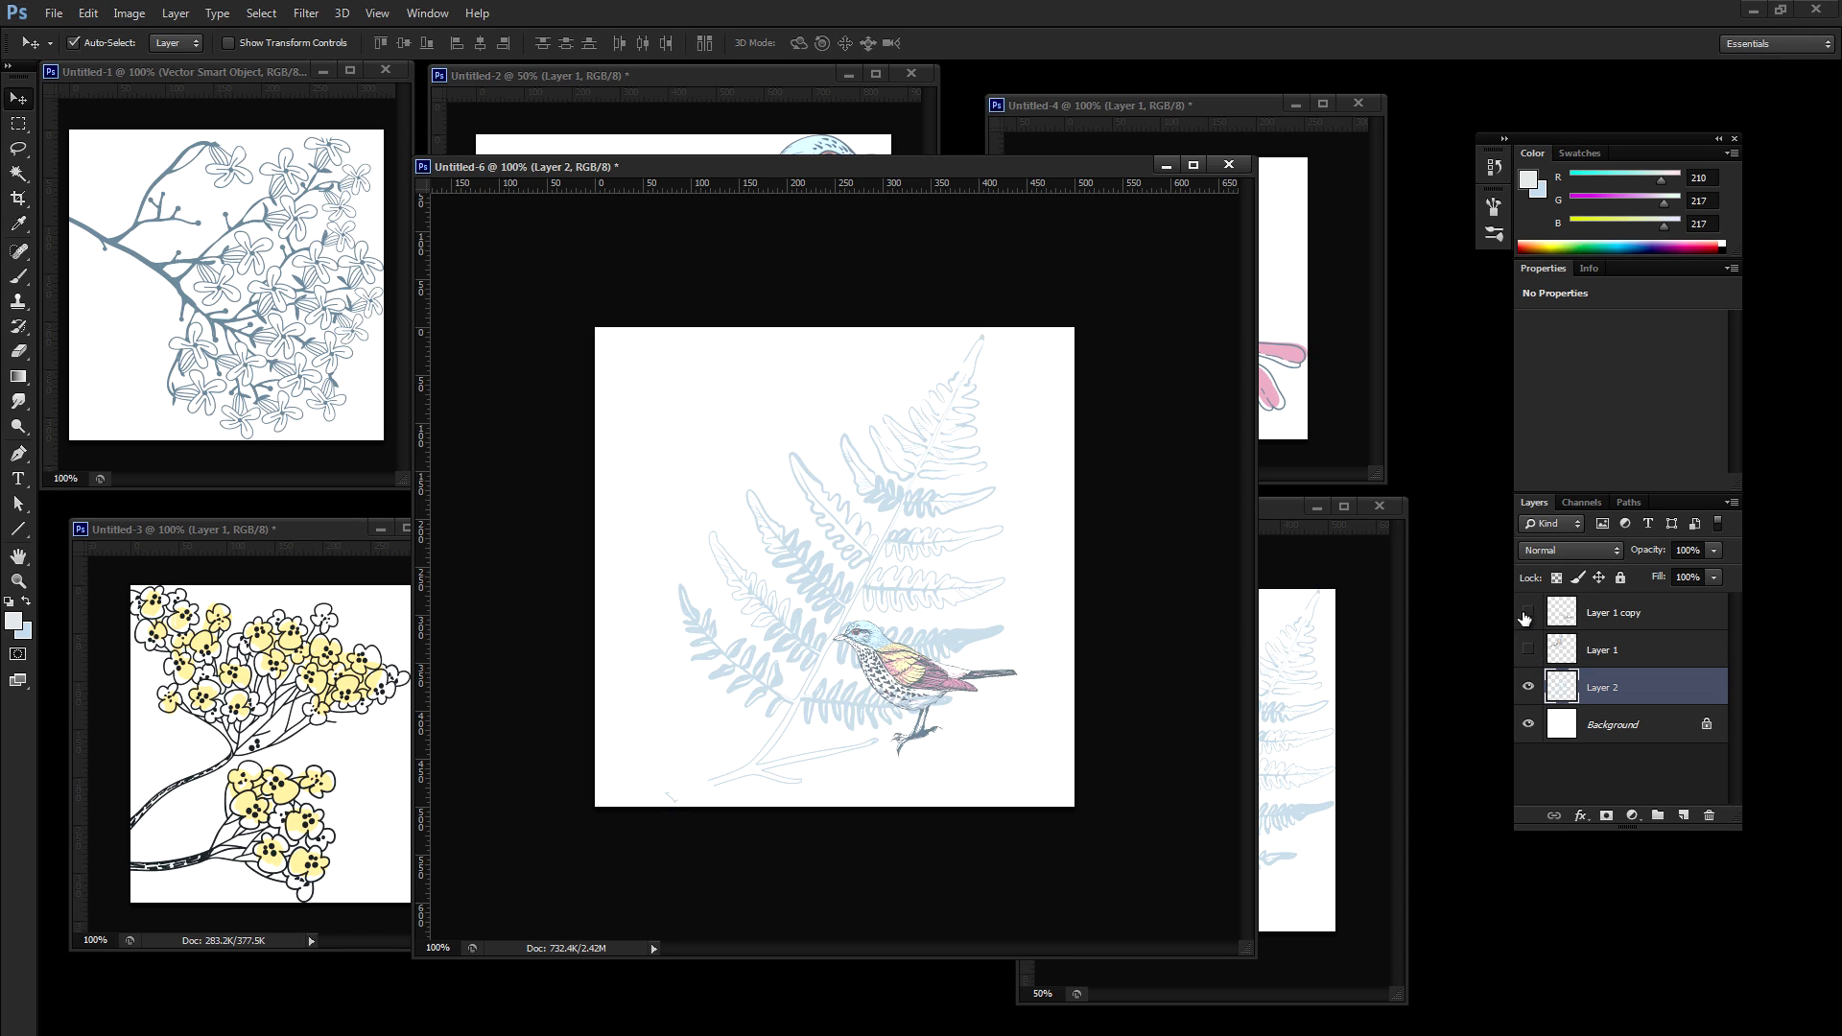
click(1528, 612)
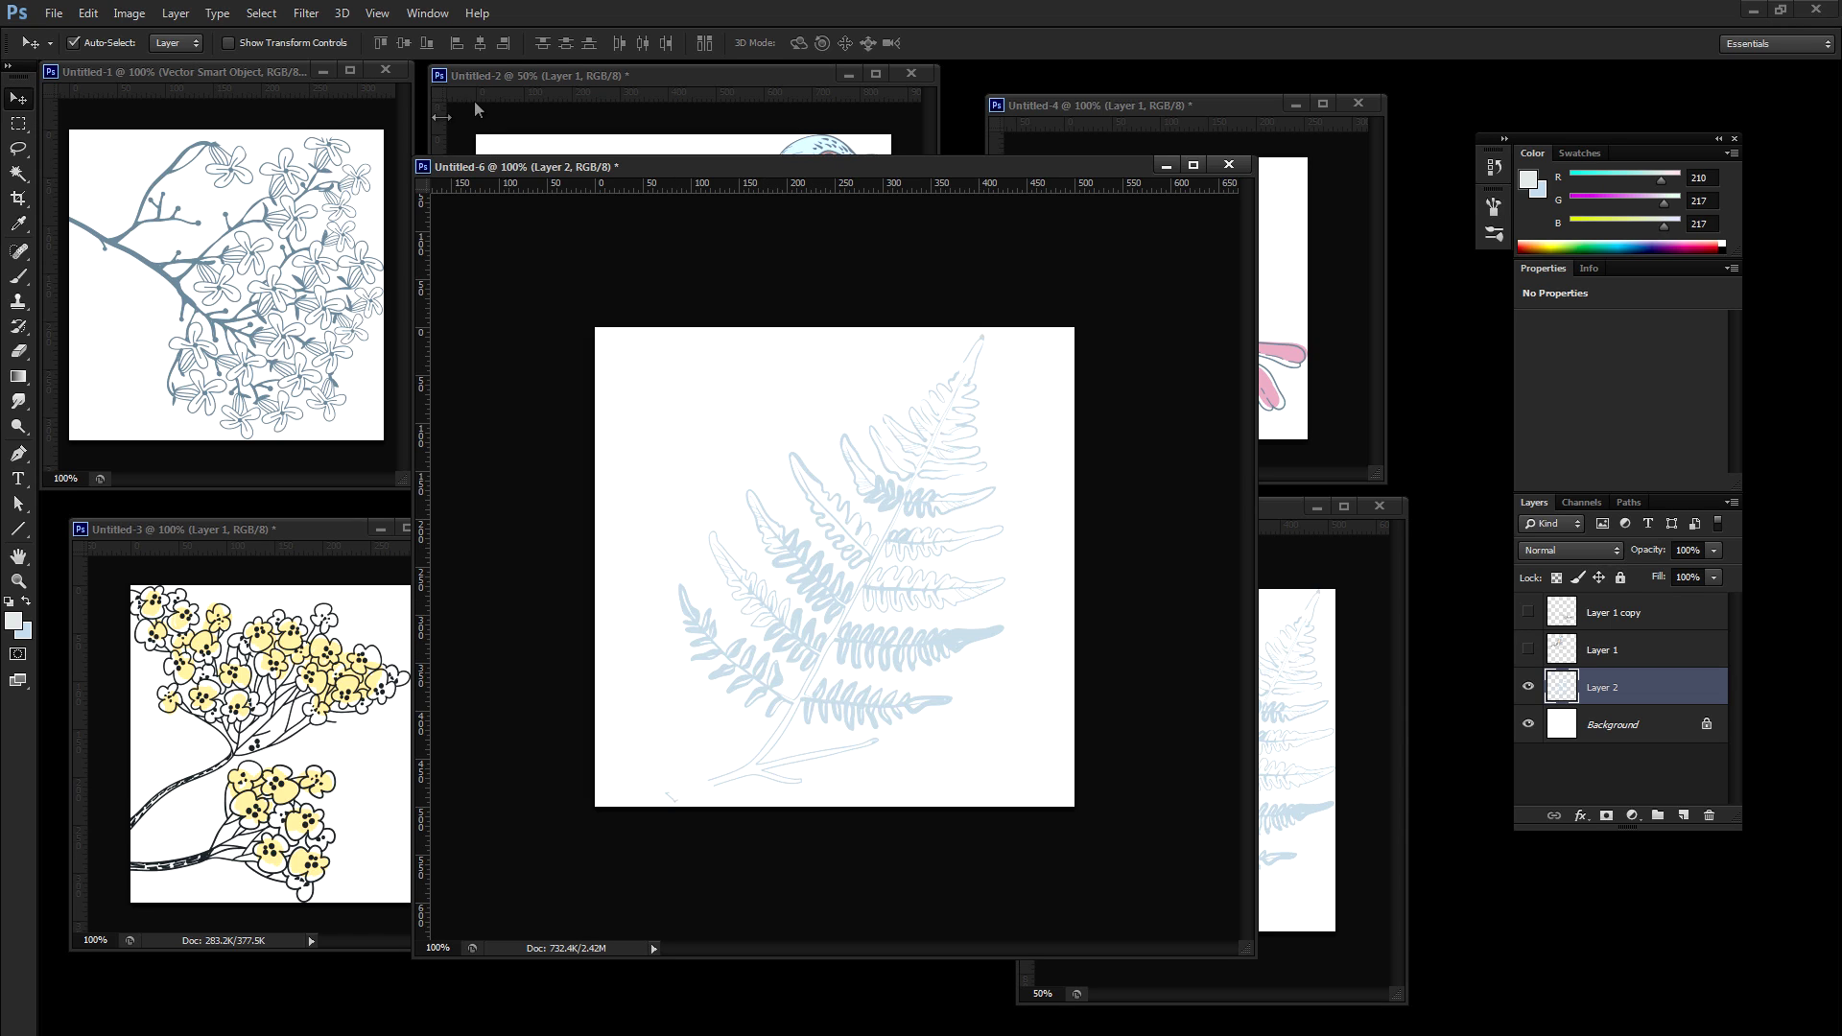
click(18, 124)
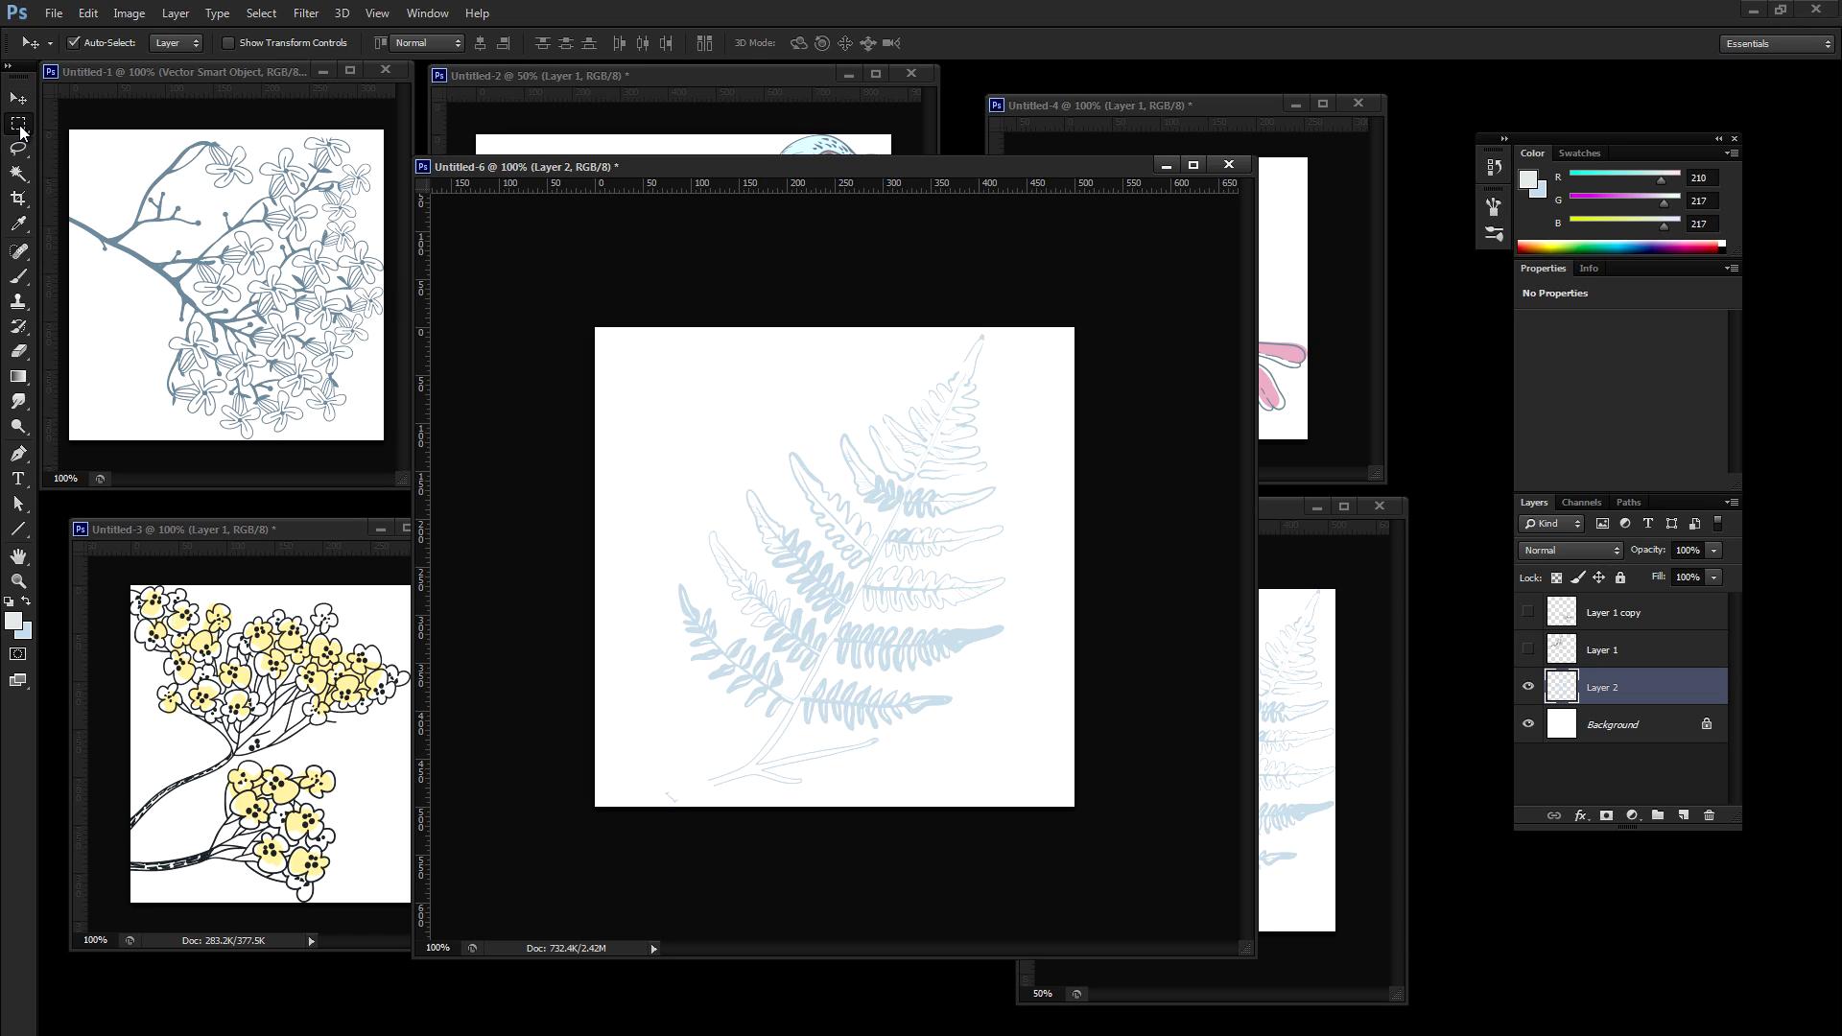
Step: Cut the fern's full-height right strip onto a new Layer 3 with Layer Via Cut
drag(1076, 322, 846, 888)
right_click(900, 622)
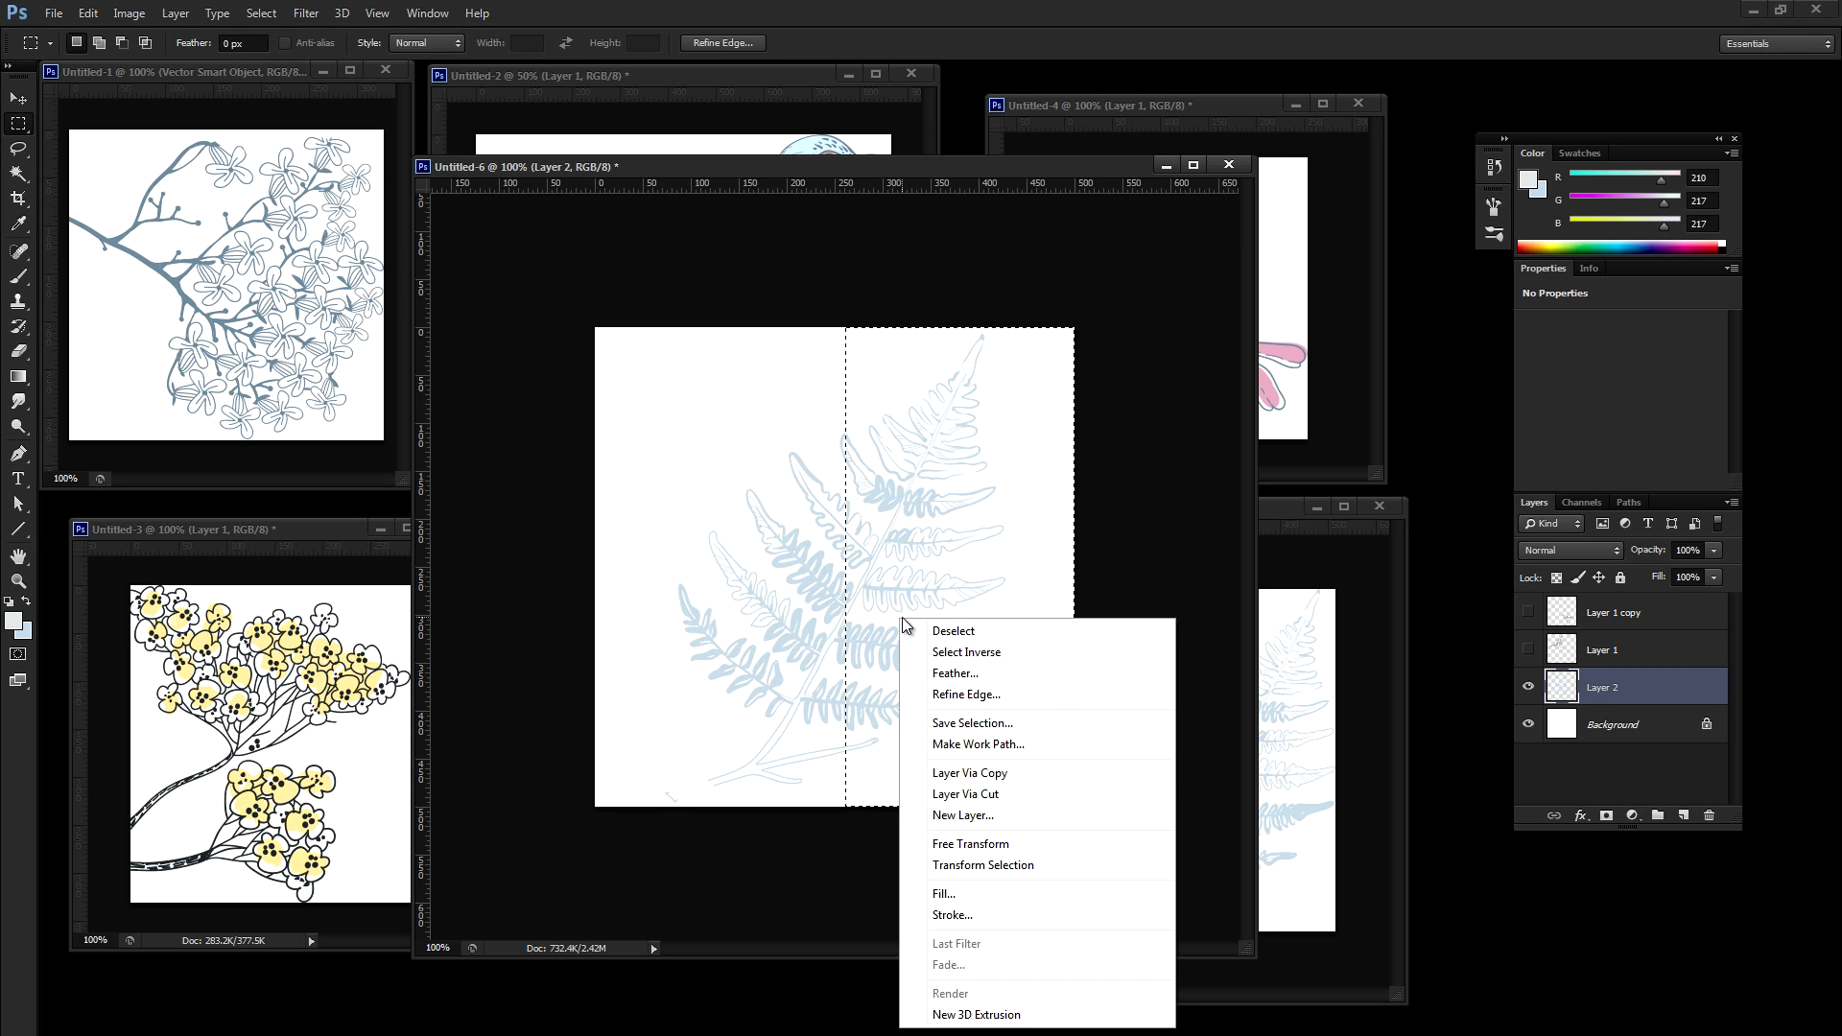
click(985, 795)
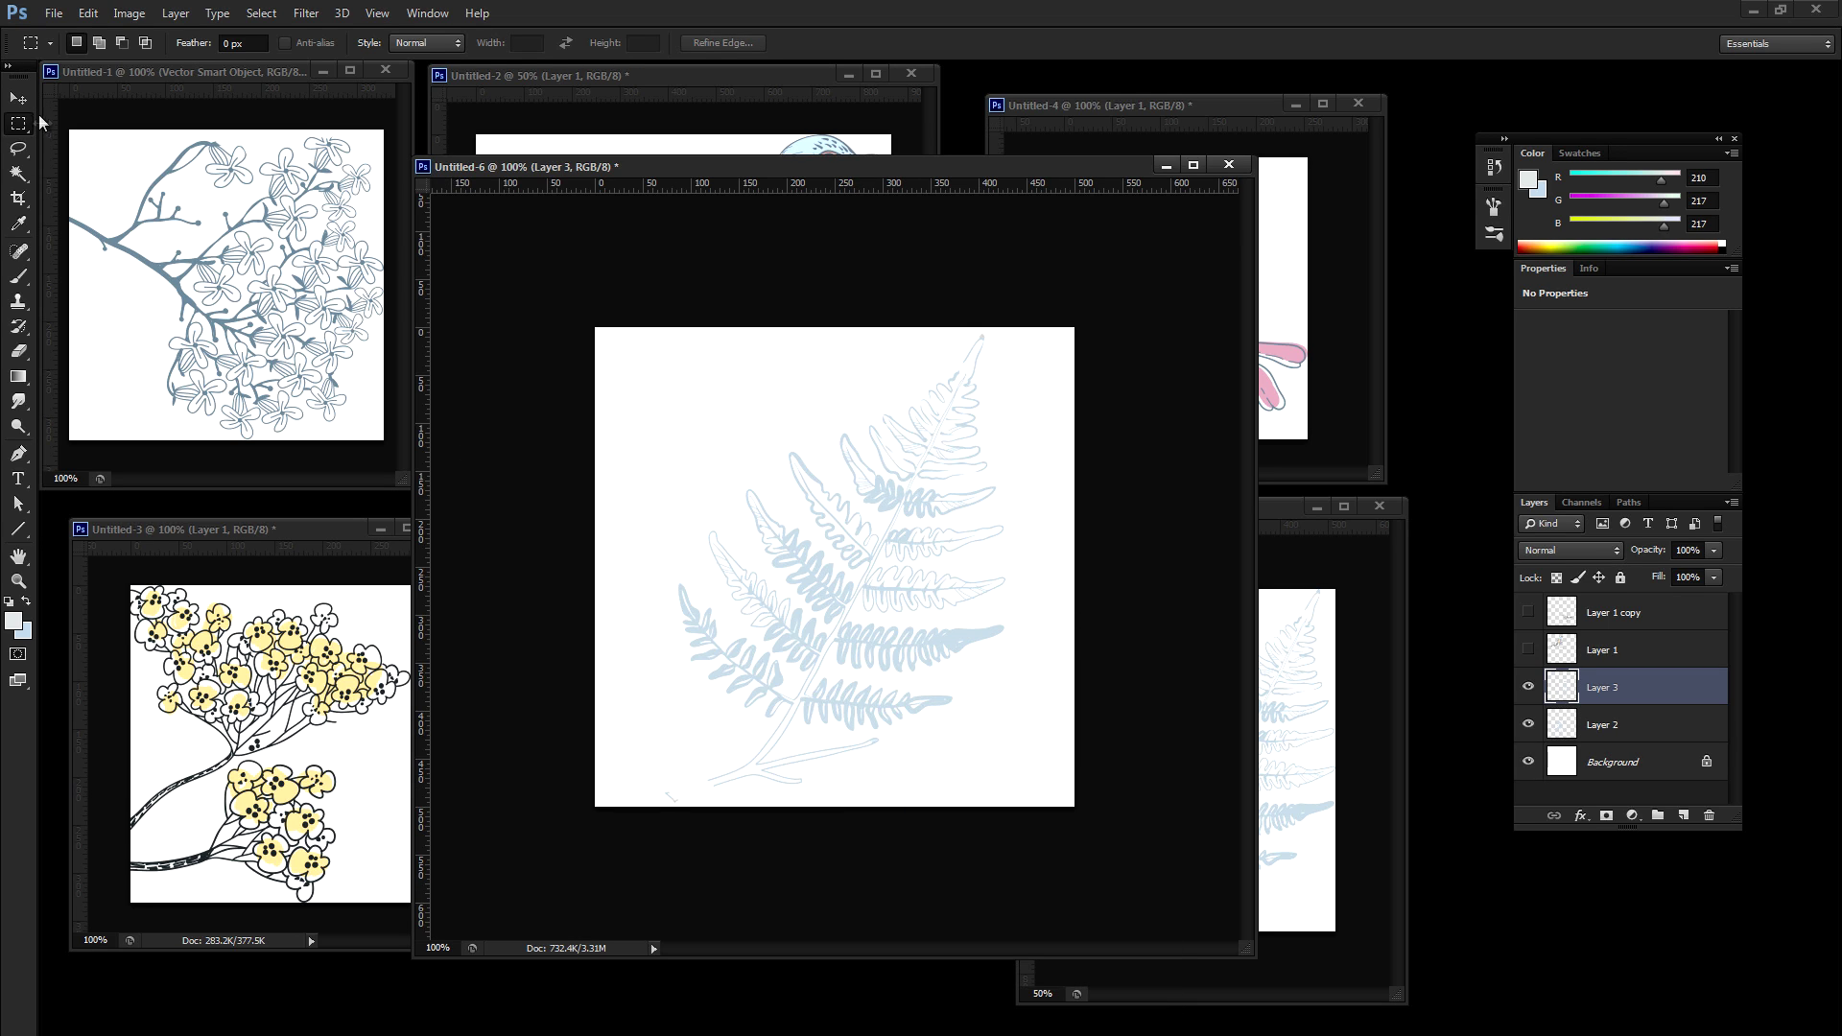
click(18, 98)
click(1528, 687)
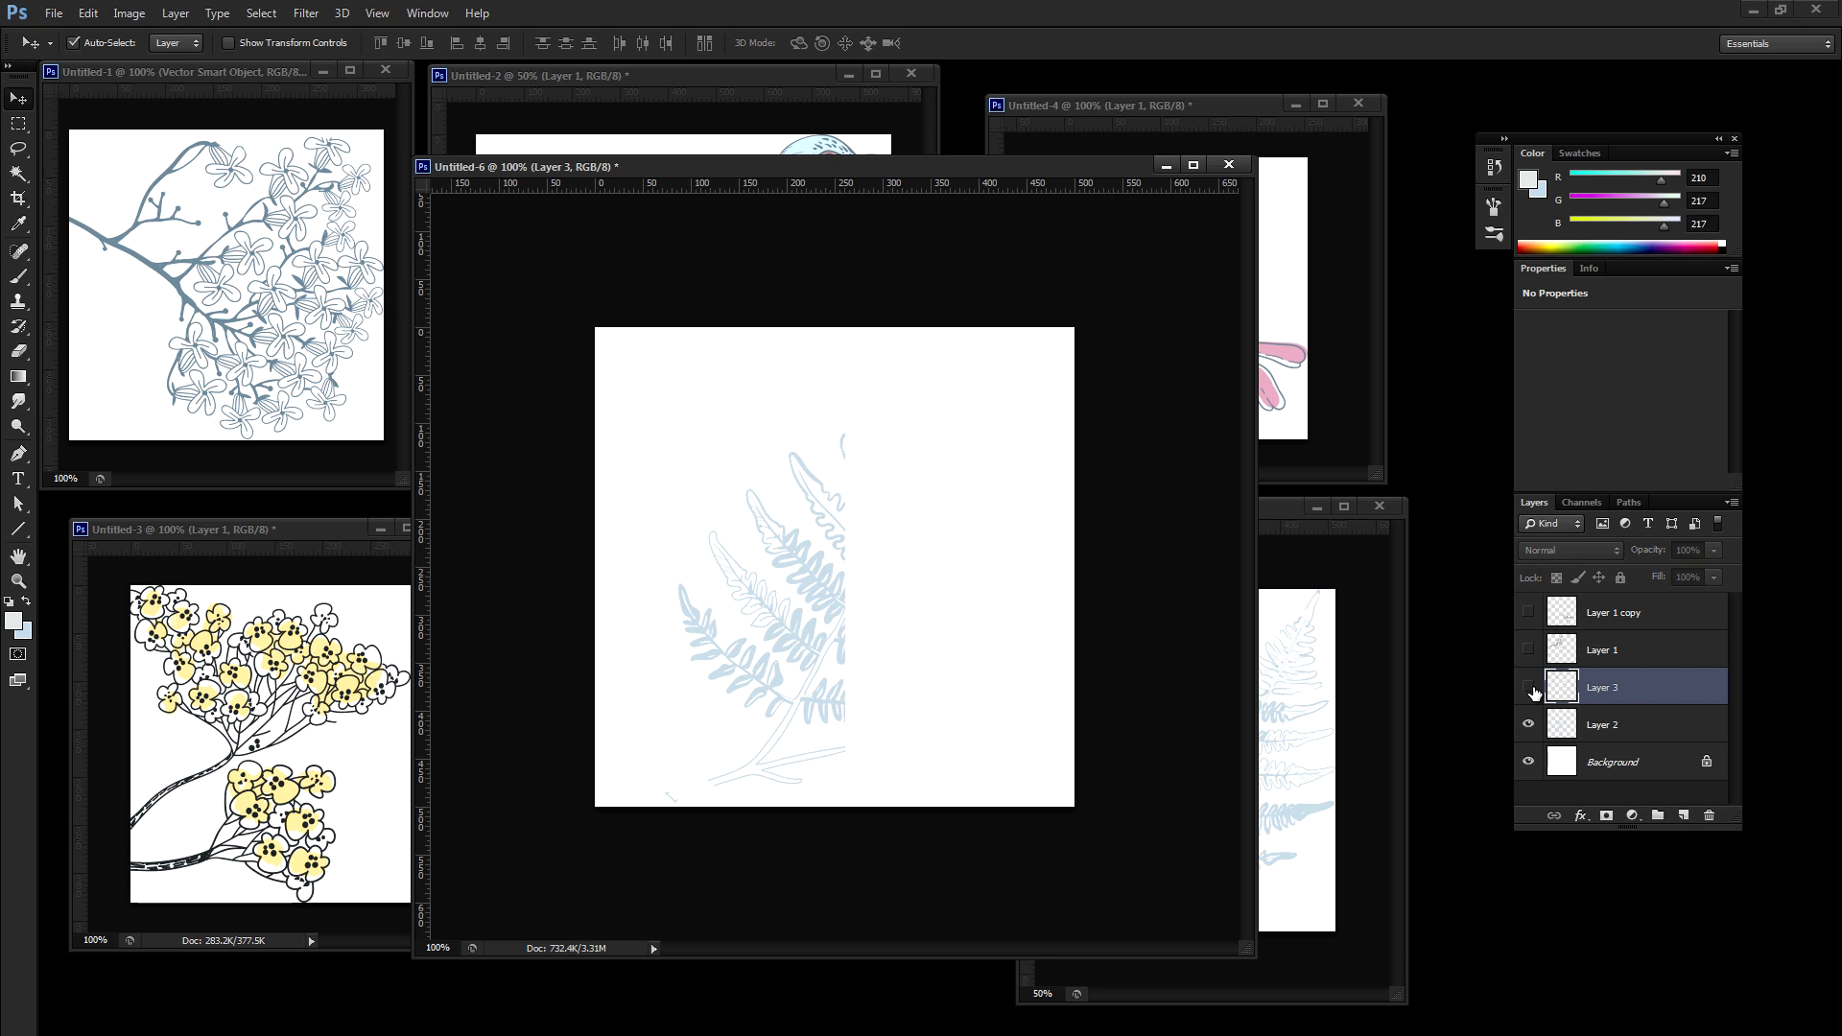
click(1528, 687)
click(1528, 727)
click(1528, 727)
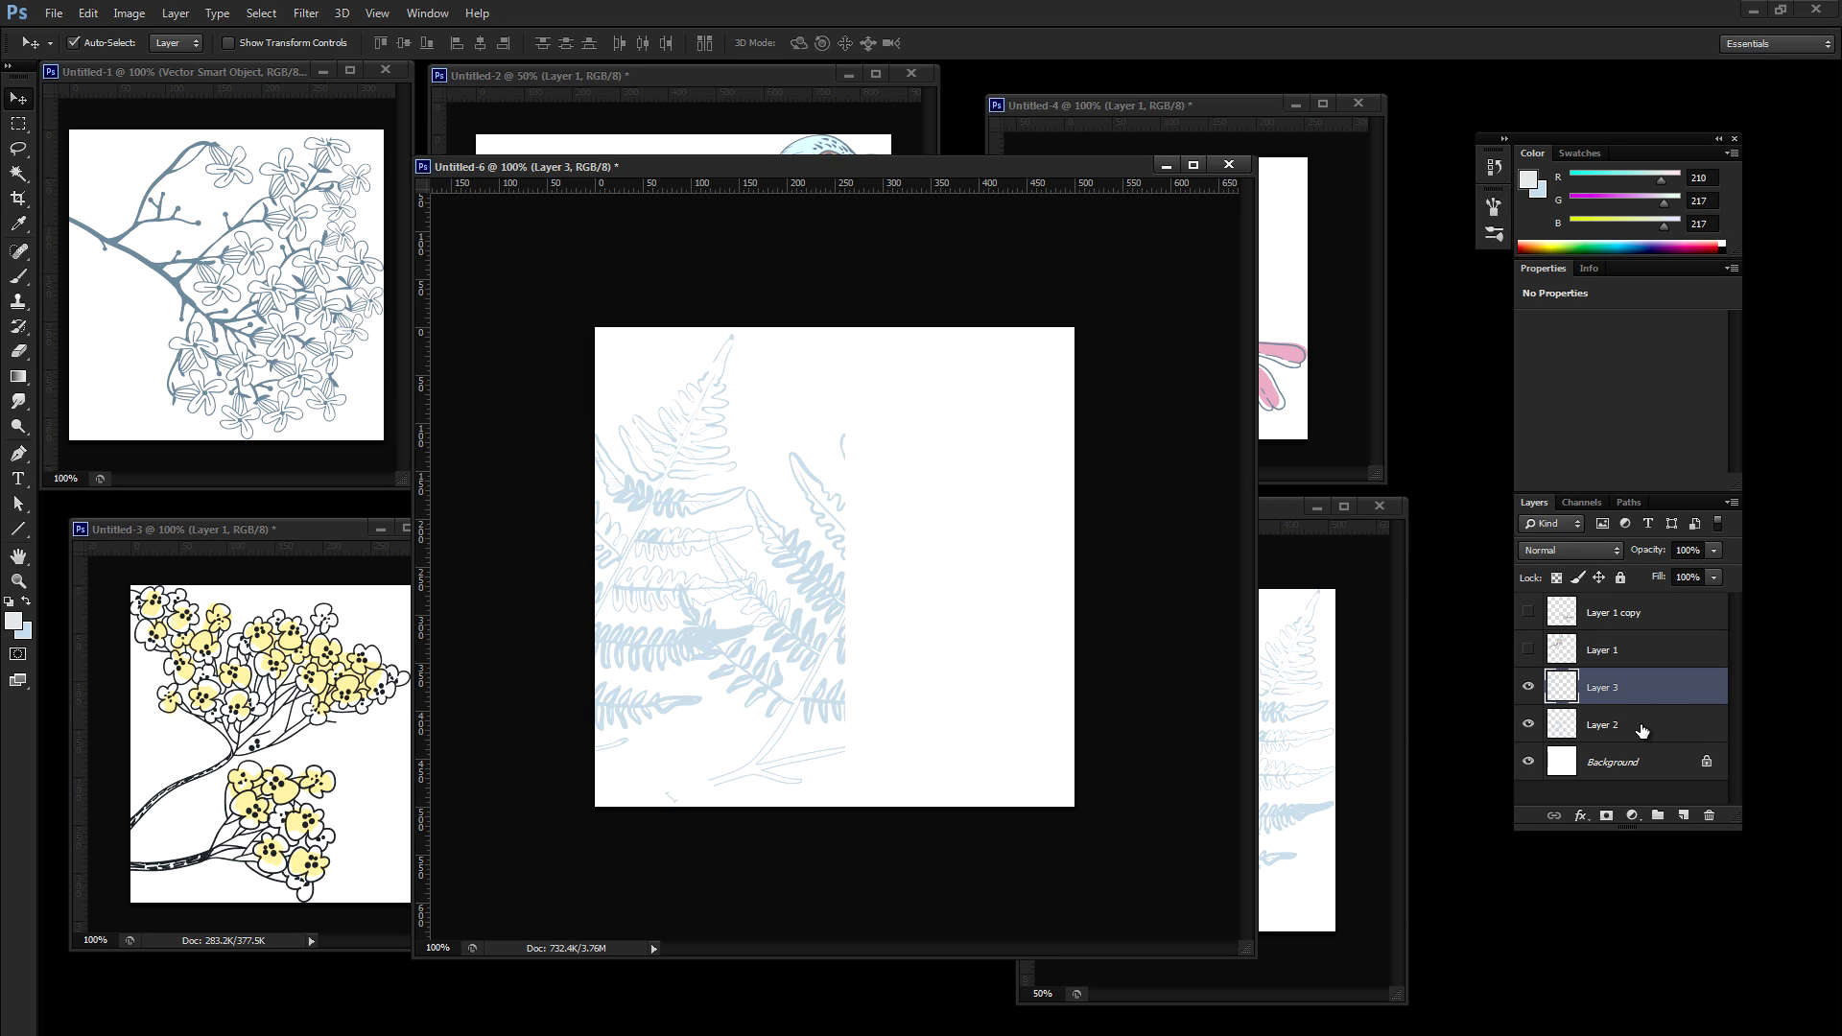
Step: Nudge the remaining Layer 2 fern to the right with the arrow keys
click(1641, 731)
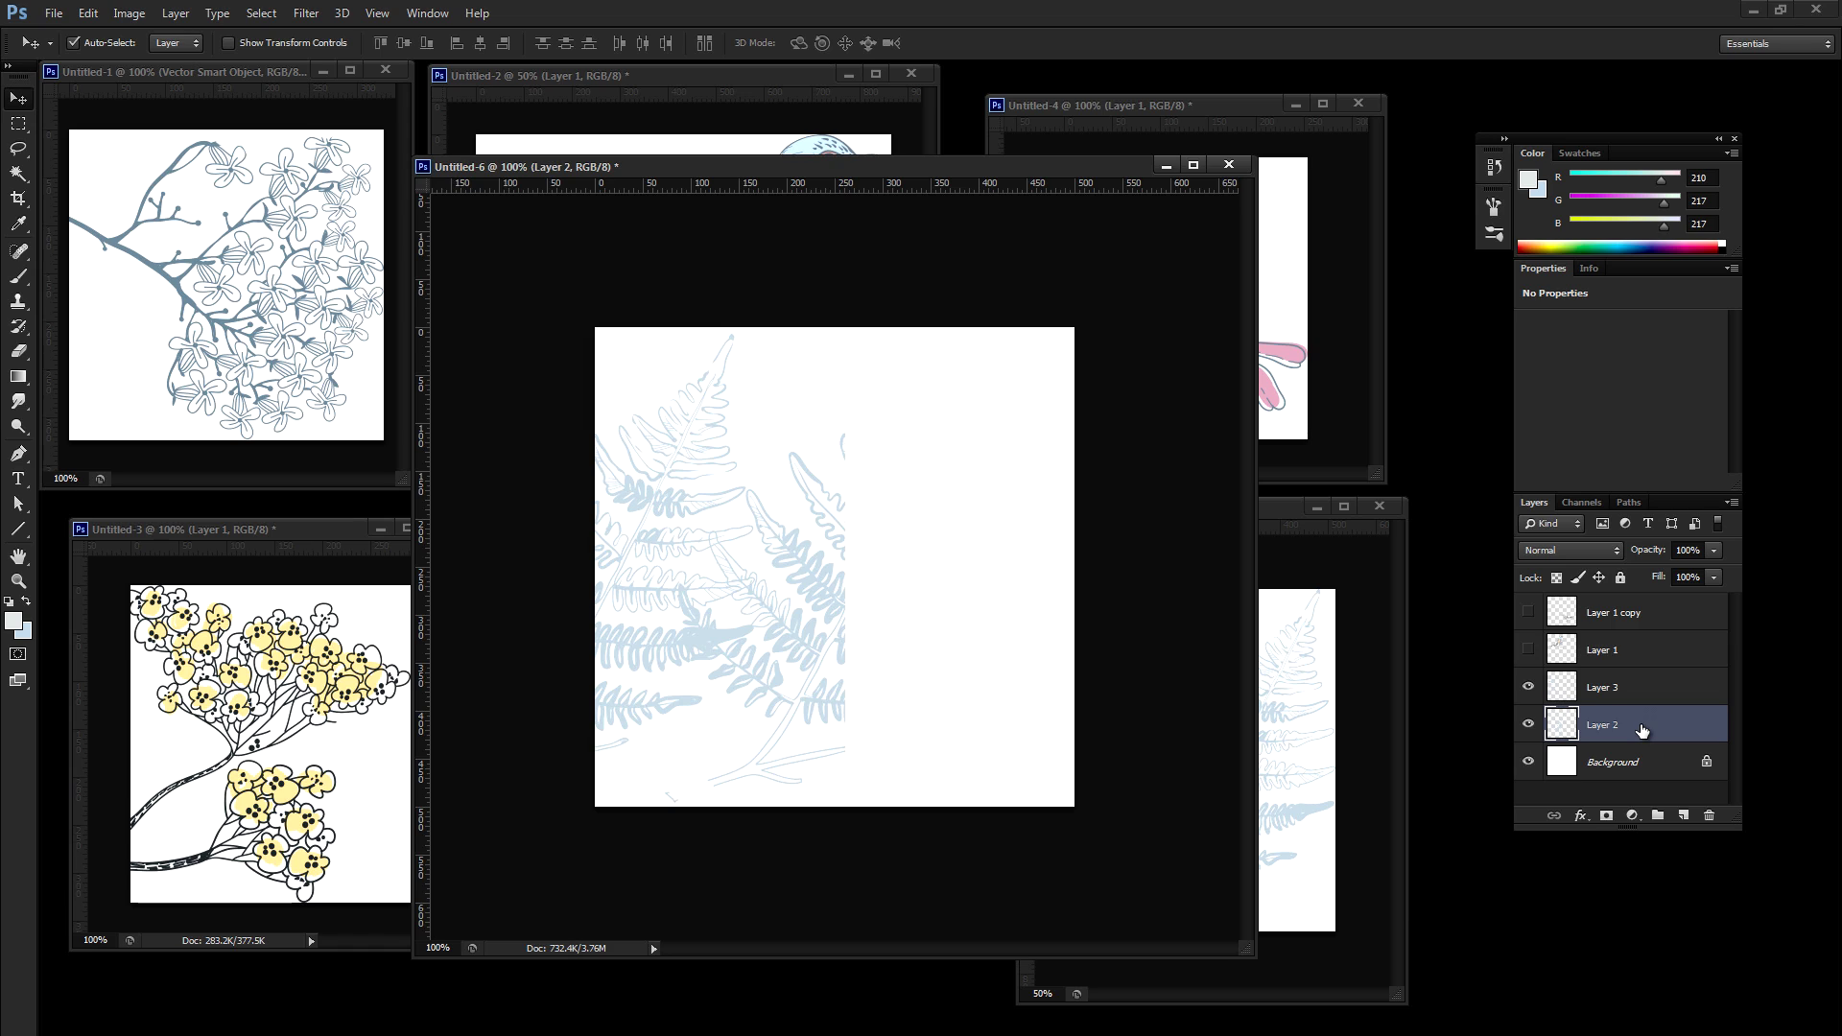
key(shift+Right)
key(shift+Right)
key(shift+Right)
key(shift+Right)
key(shift+Right)
key(shift+Right)
key(shift+Right)
key(shift+Right)
key(shift+Right)
key(shift+Right)
key(shift+Right)
key(shift+Right)
key(shift+Right)
key(shift+Right)
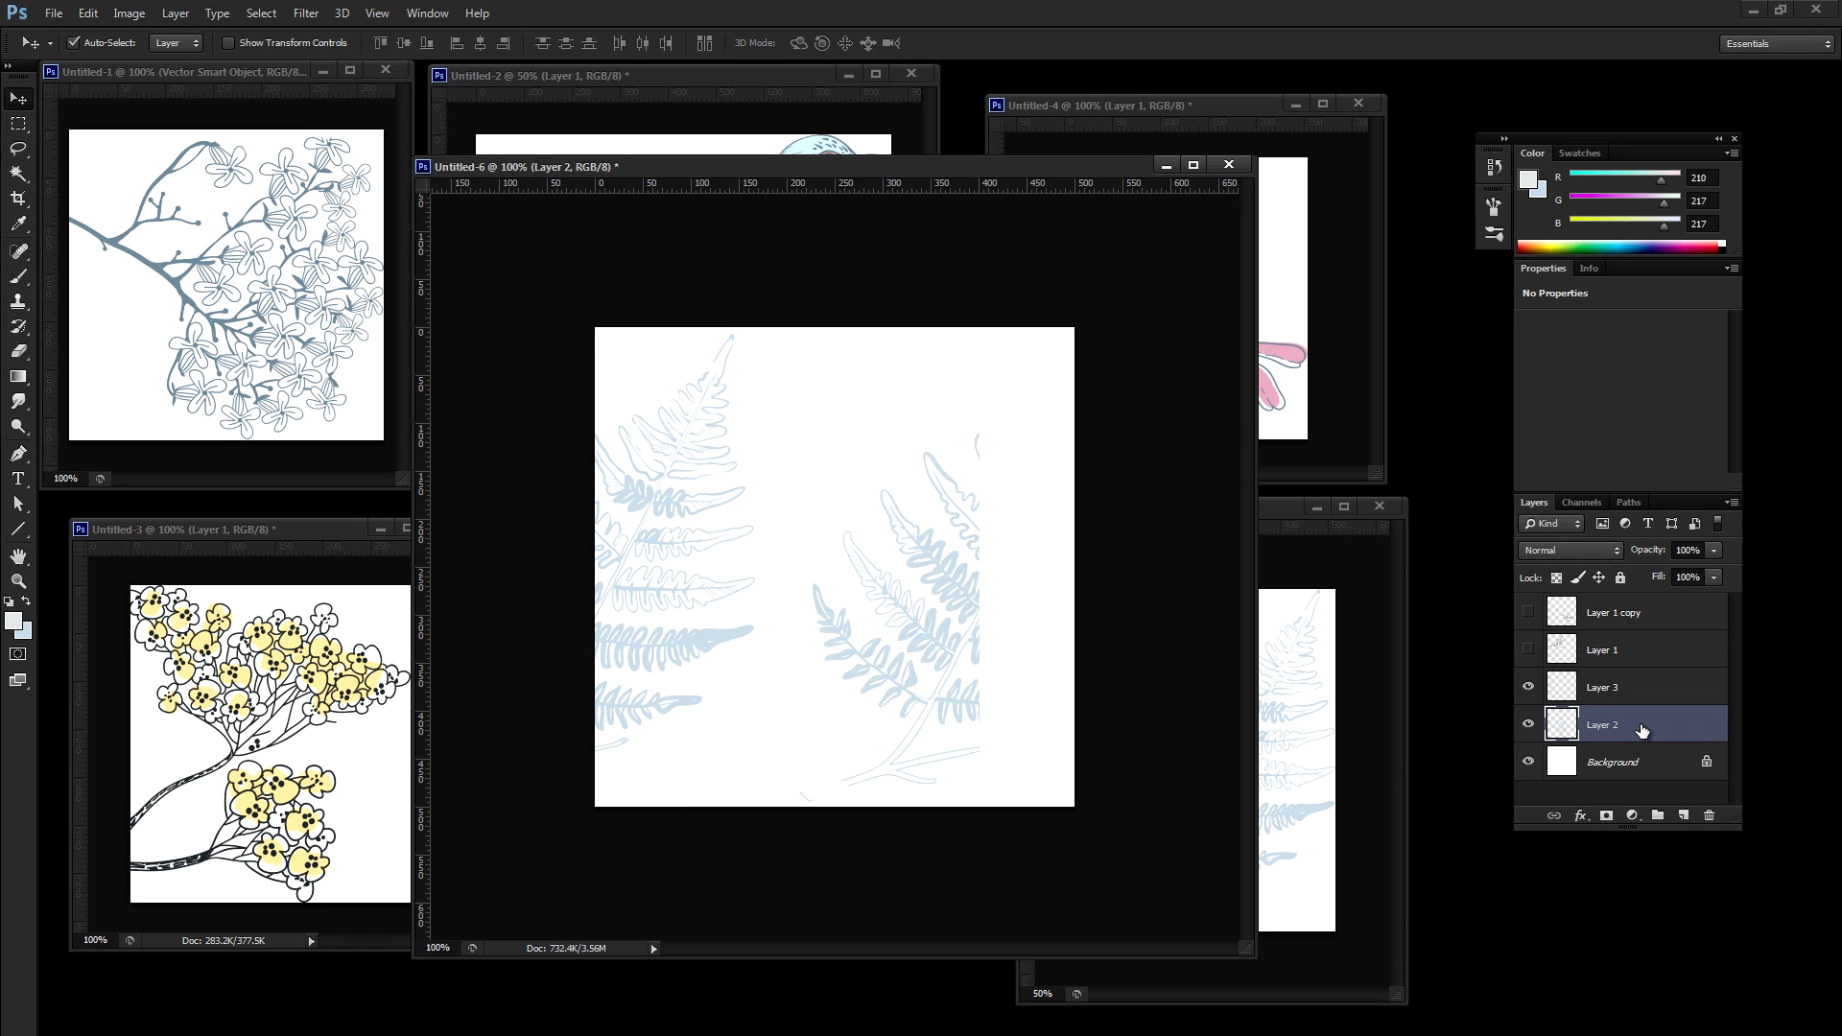
key(shift+Right)
key(shift+Right)
key(shift+Right)
key(shift+Right)
key(shift+Right)
key(shift+Right)
key(shift+Right)
key(shift+Right)
key(shift+Right)
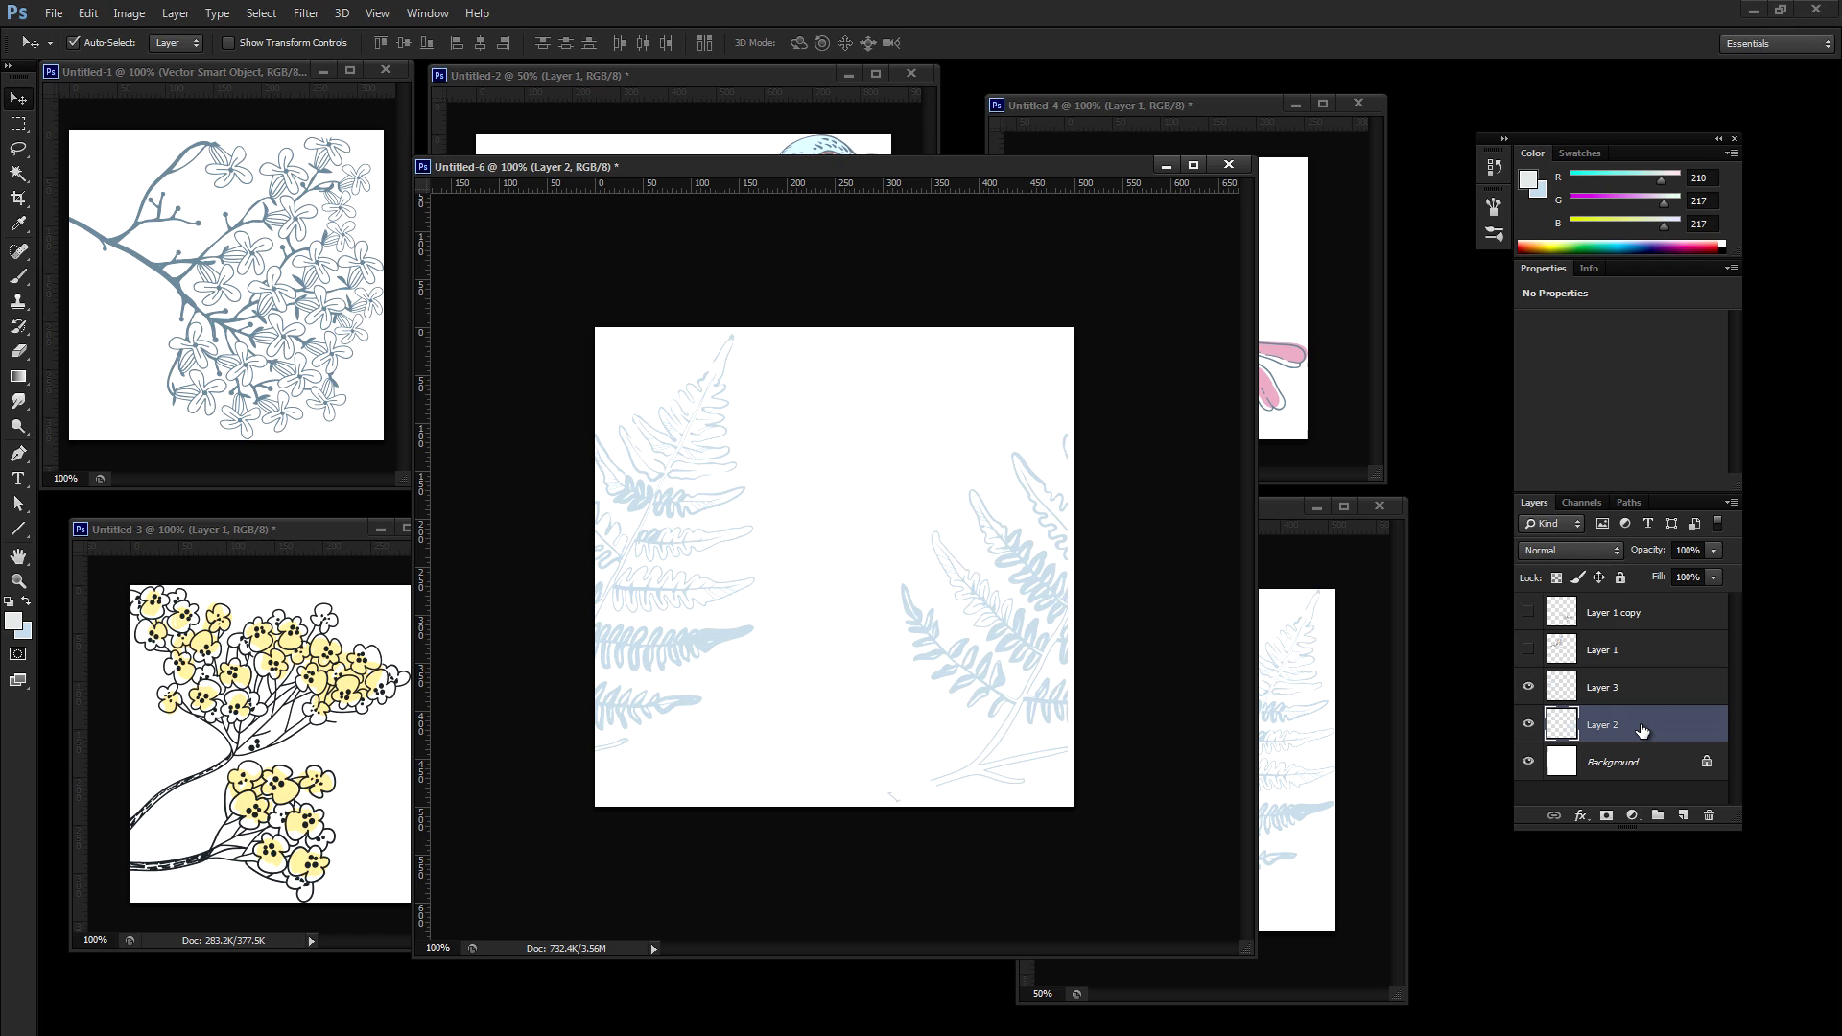
key(Right)
key(Right)
key(Right)
key(Right)
key(Right)
key(Right)
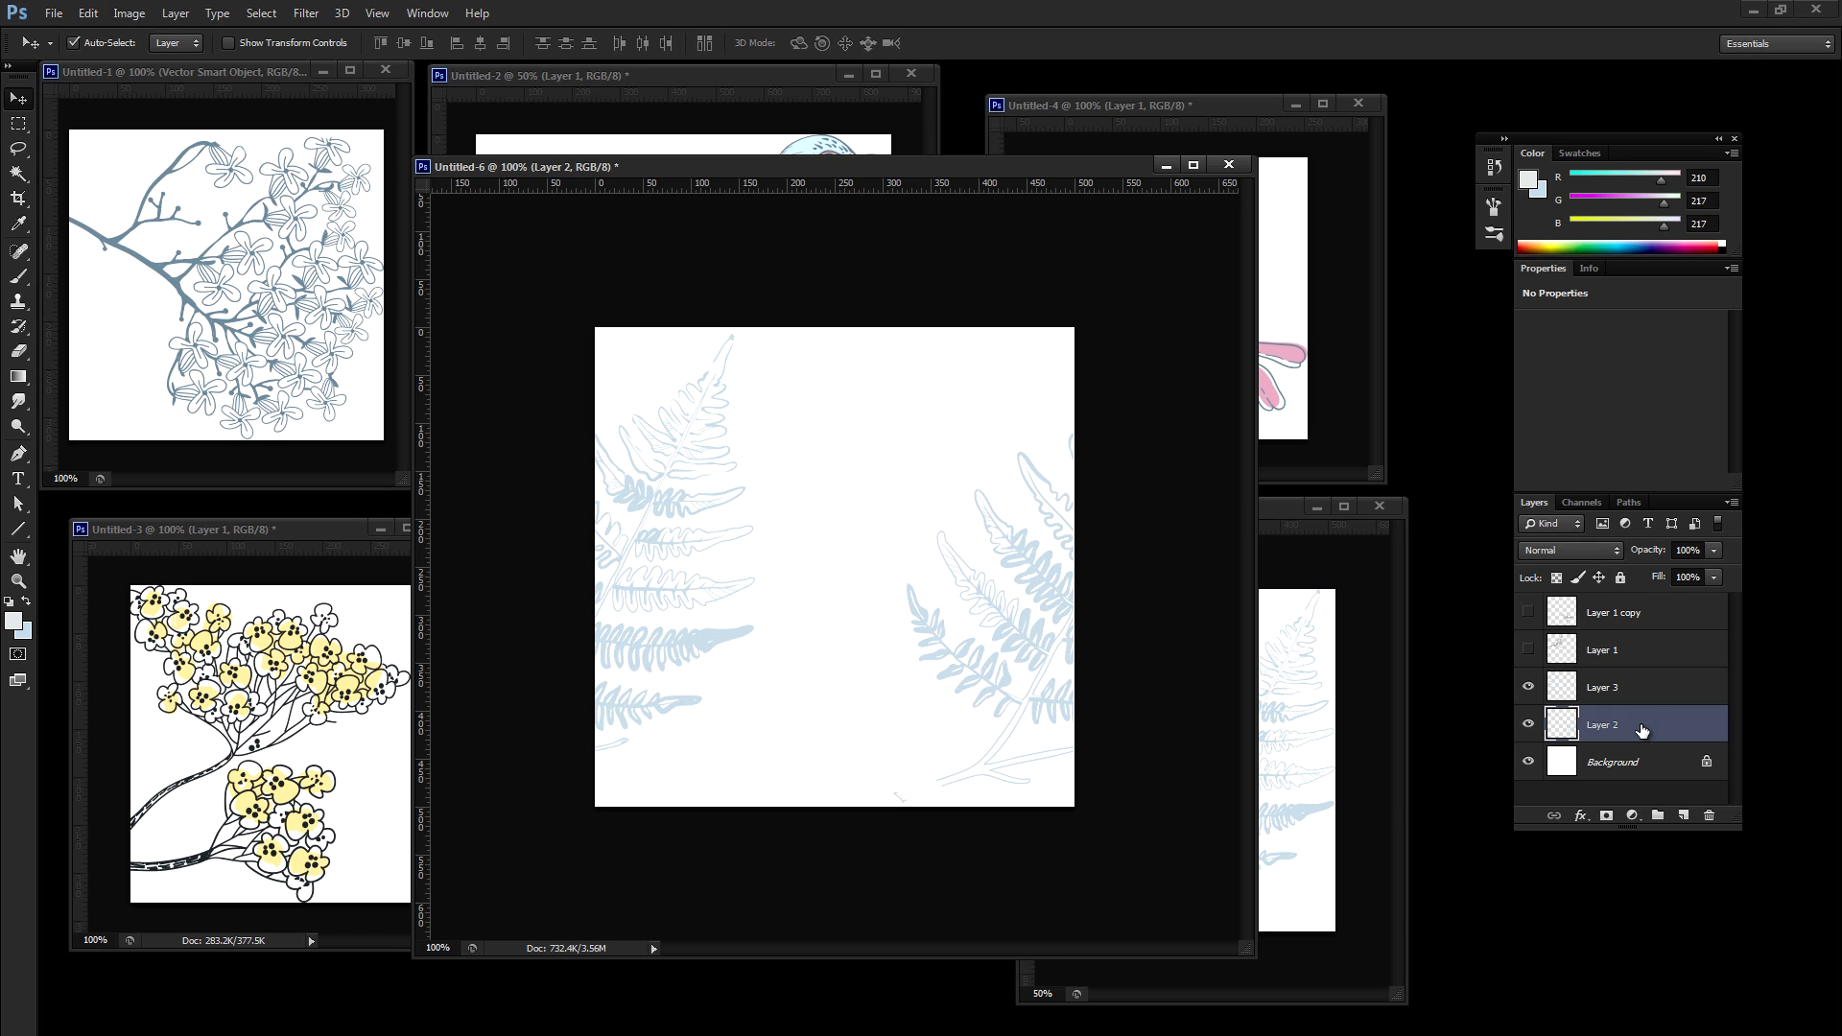
key(Right)
key(Right)
key(Right)
key(Right)
Step: Show the bird layers again and copy the yellow flower branch from Untitled-3
click(1528, 612)
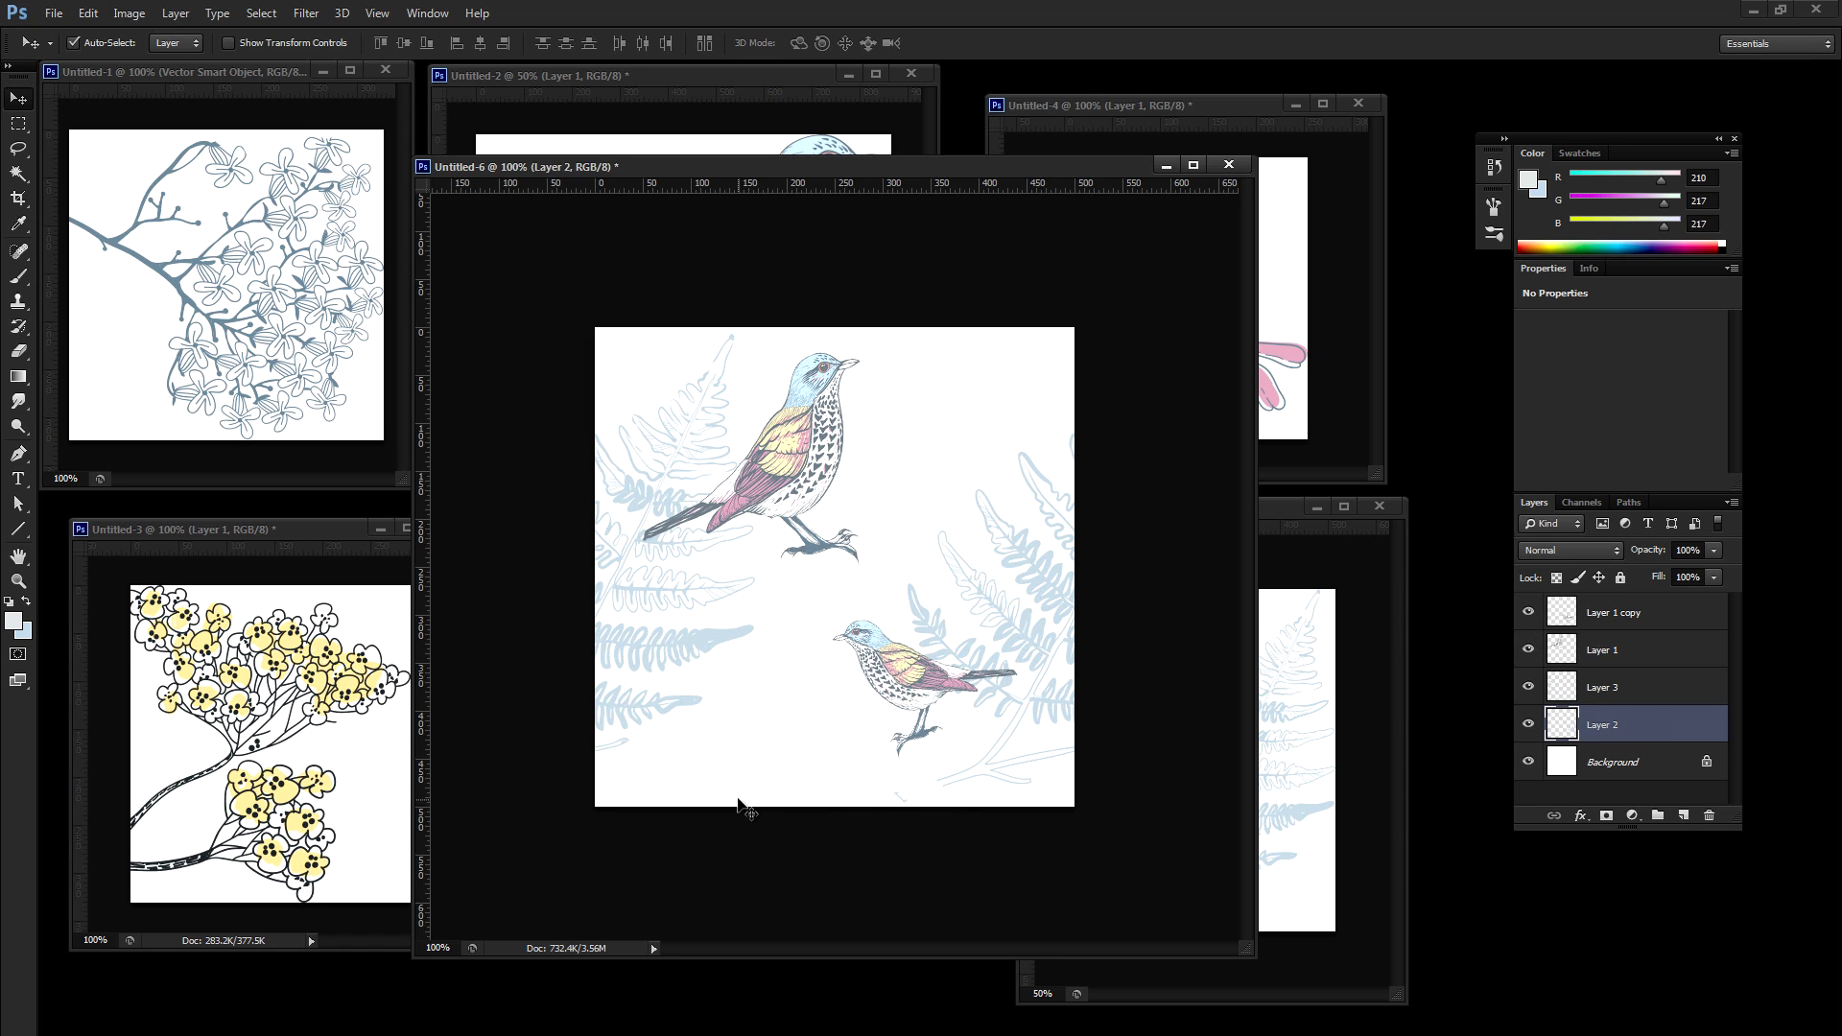
click(276, 574)
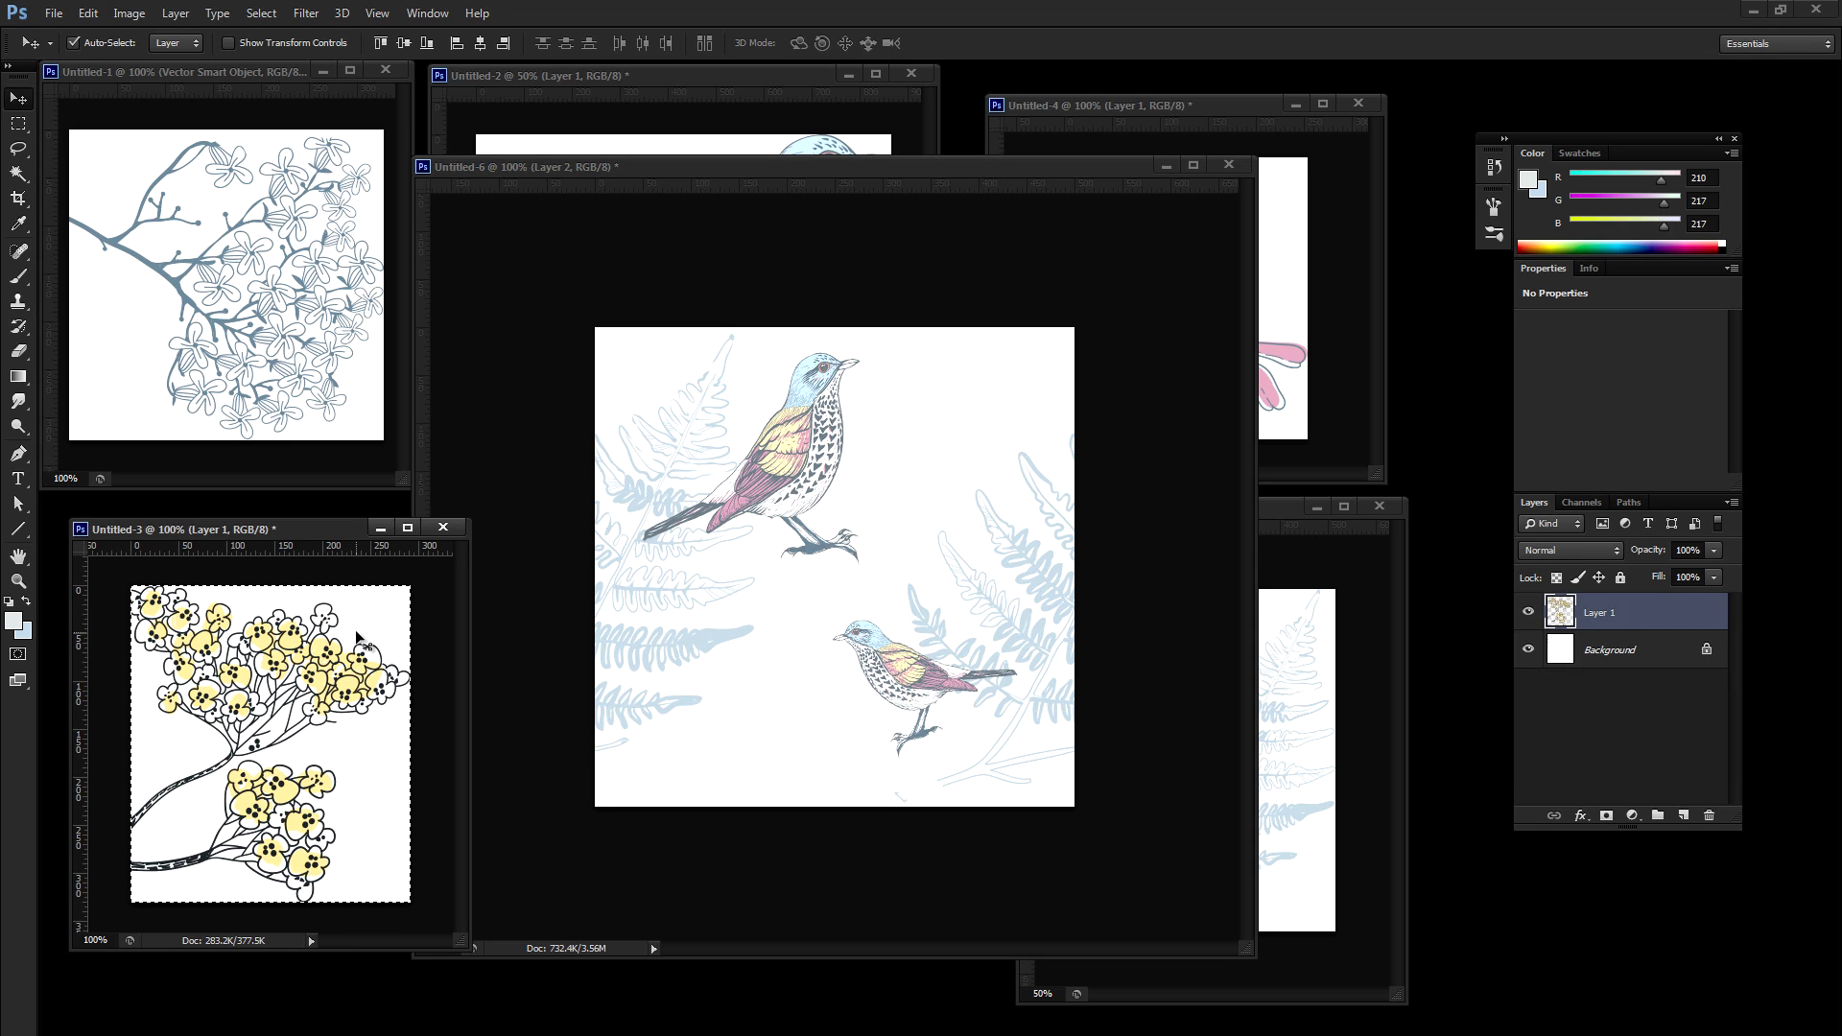
key(ctrl+a)
key(ctrl+c)
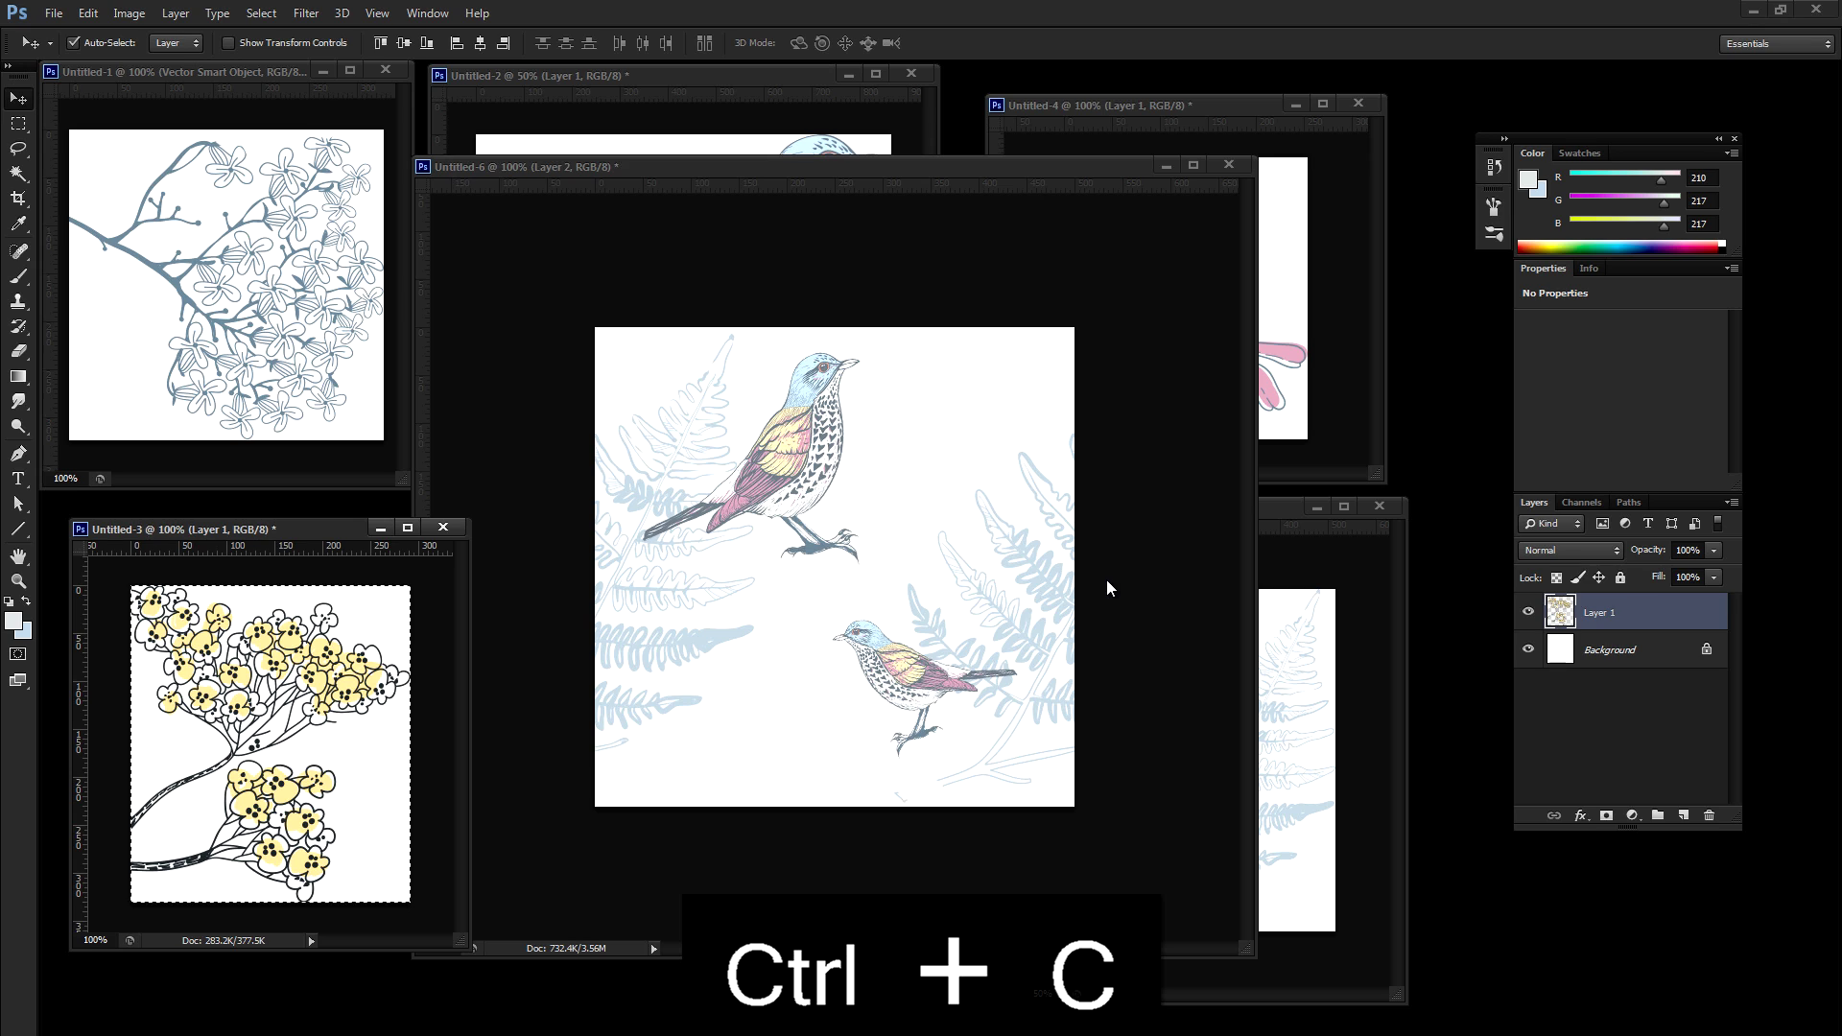
click(1108, 582)
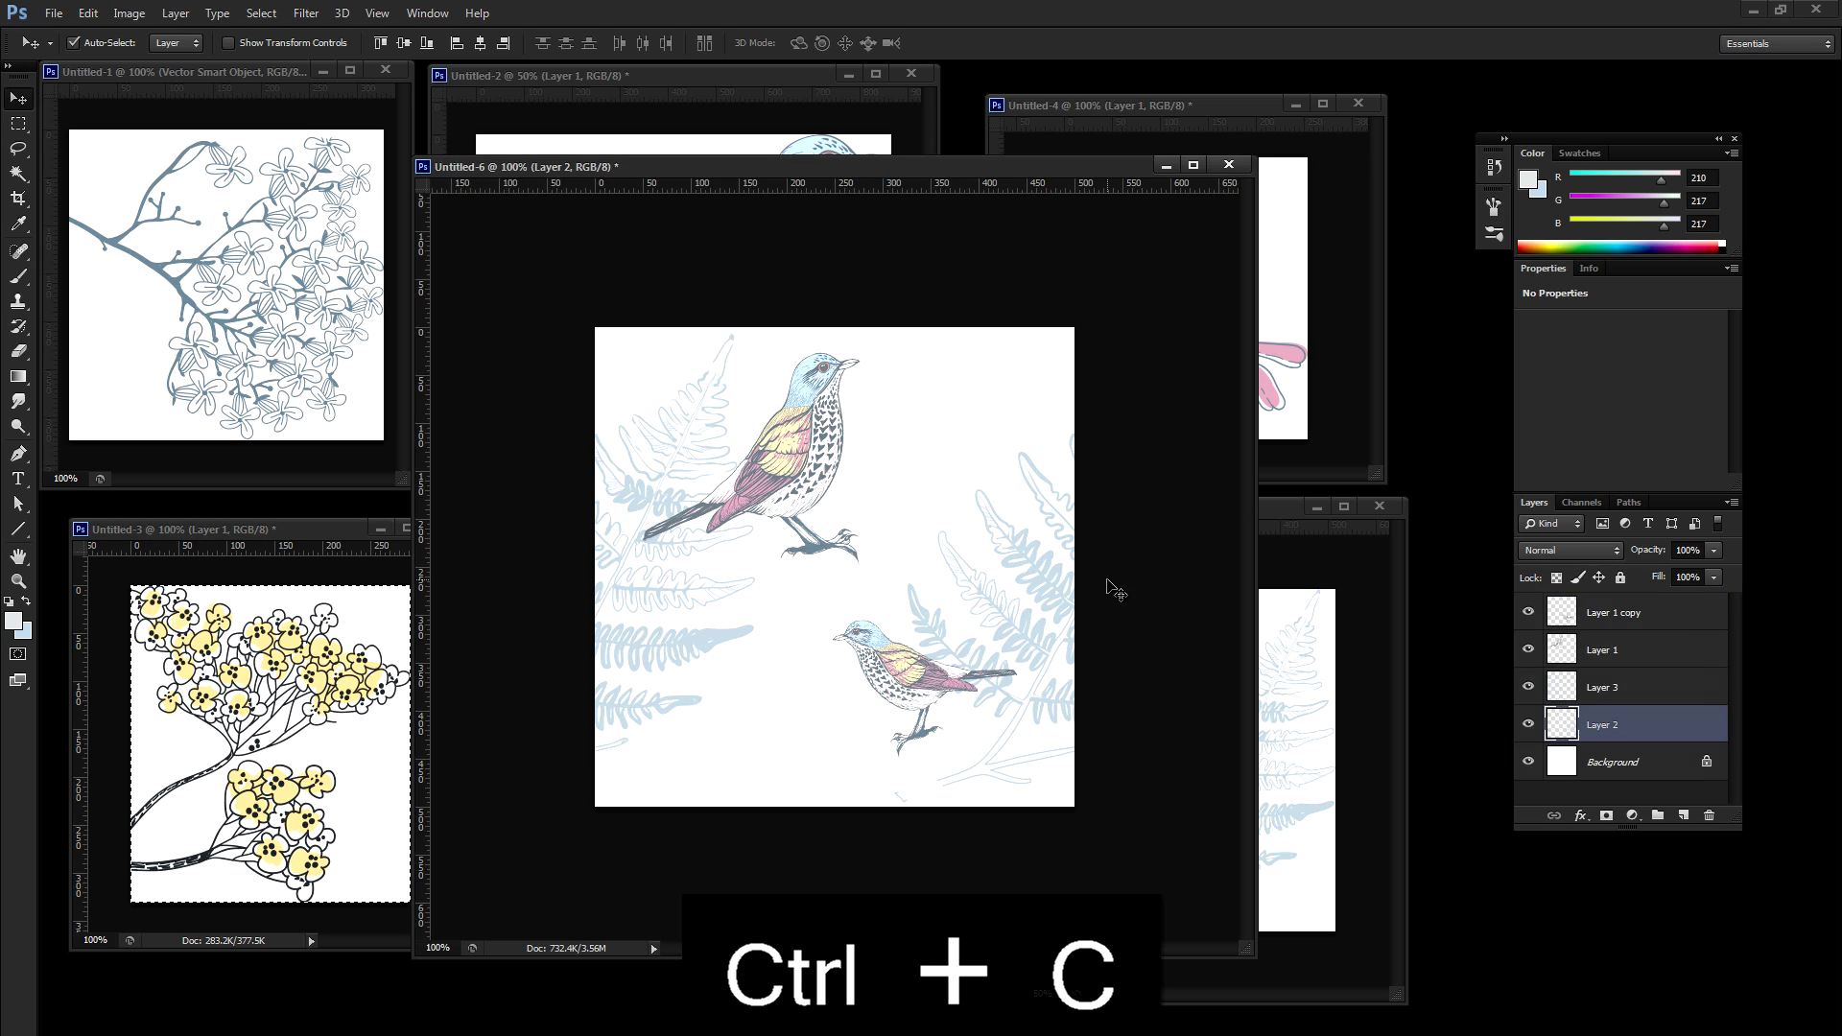
click(1612, 687)
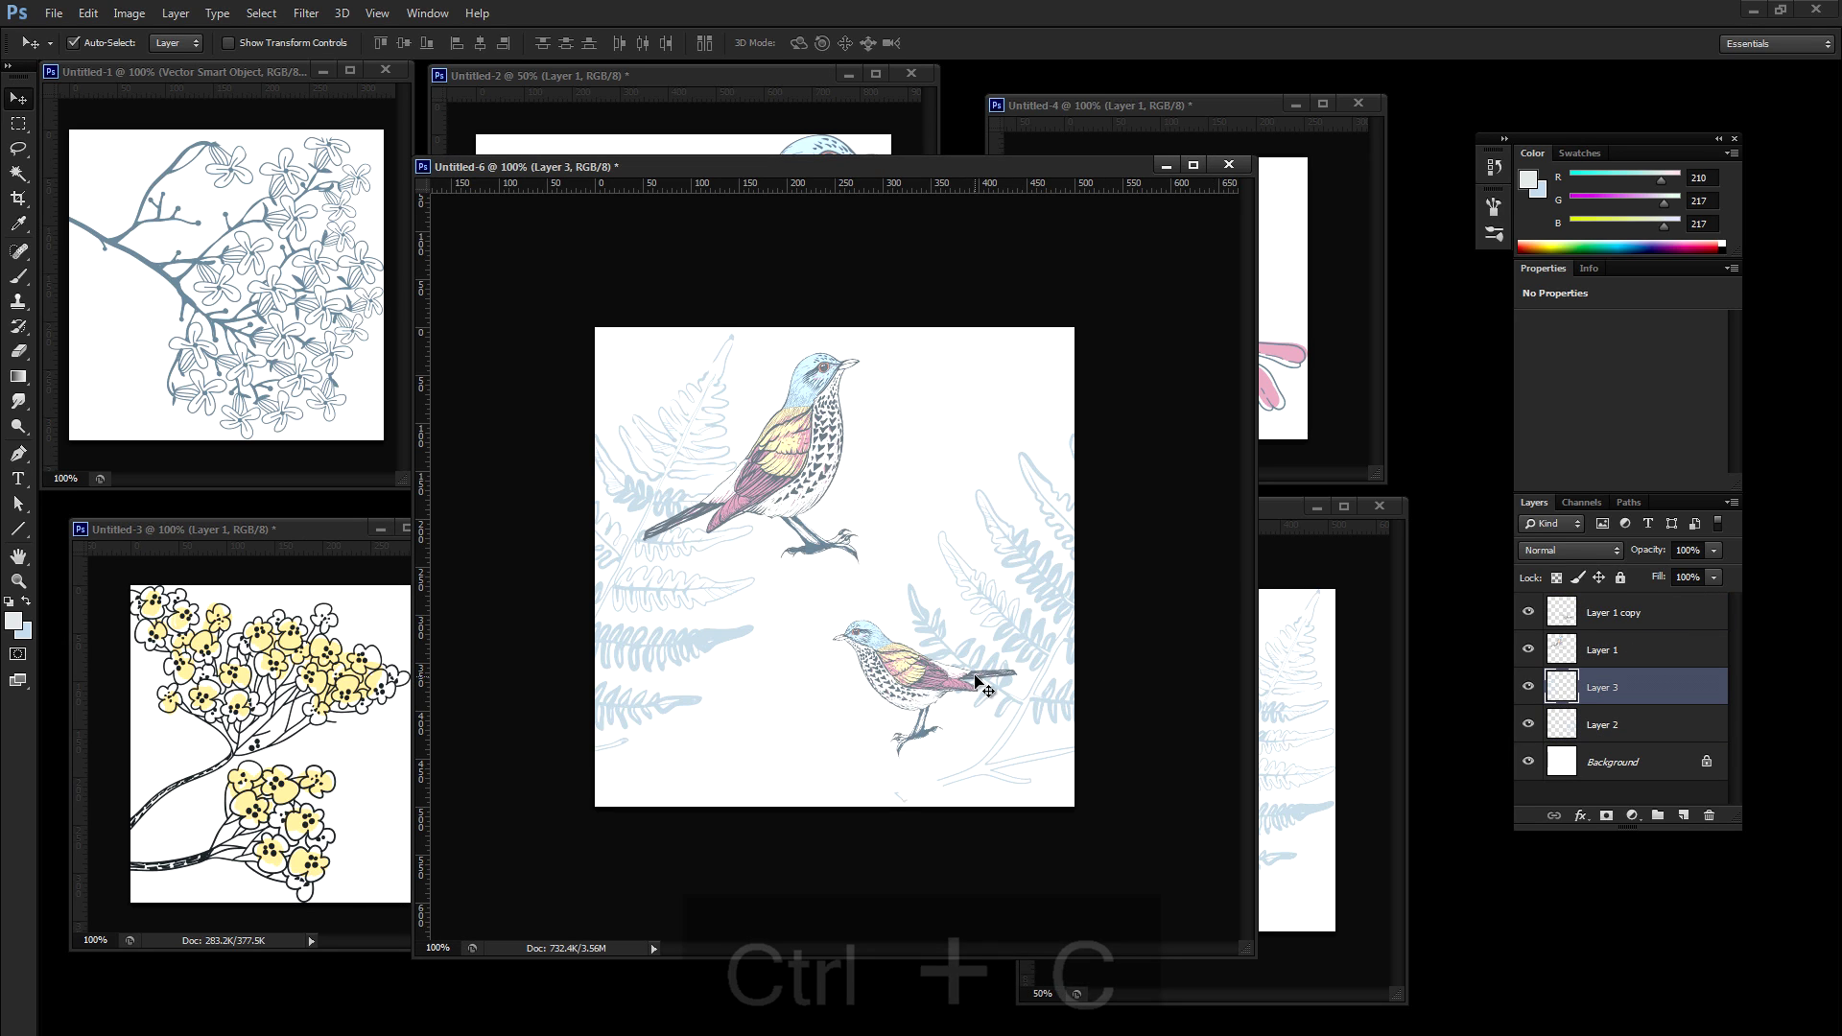
Step: Paste the yellow flower branch into Untitled-6 and drag it lower on the pattern
click(388, 615)
key(ctrl+a)
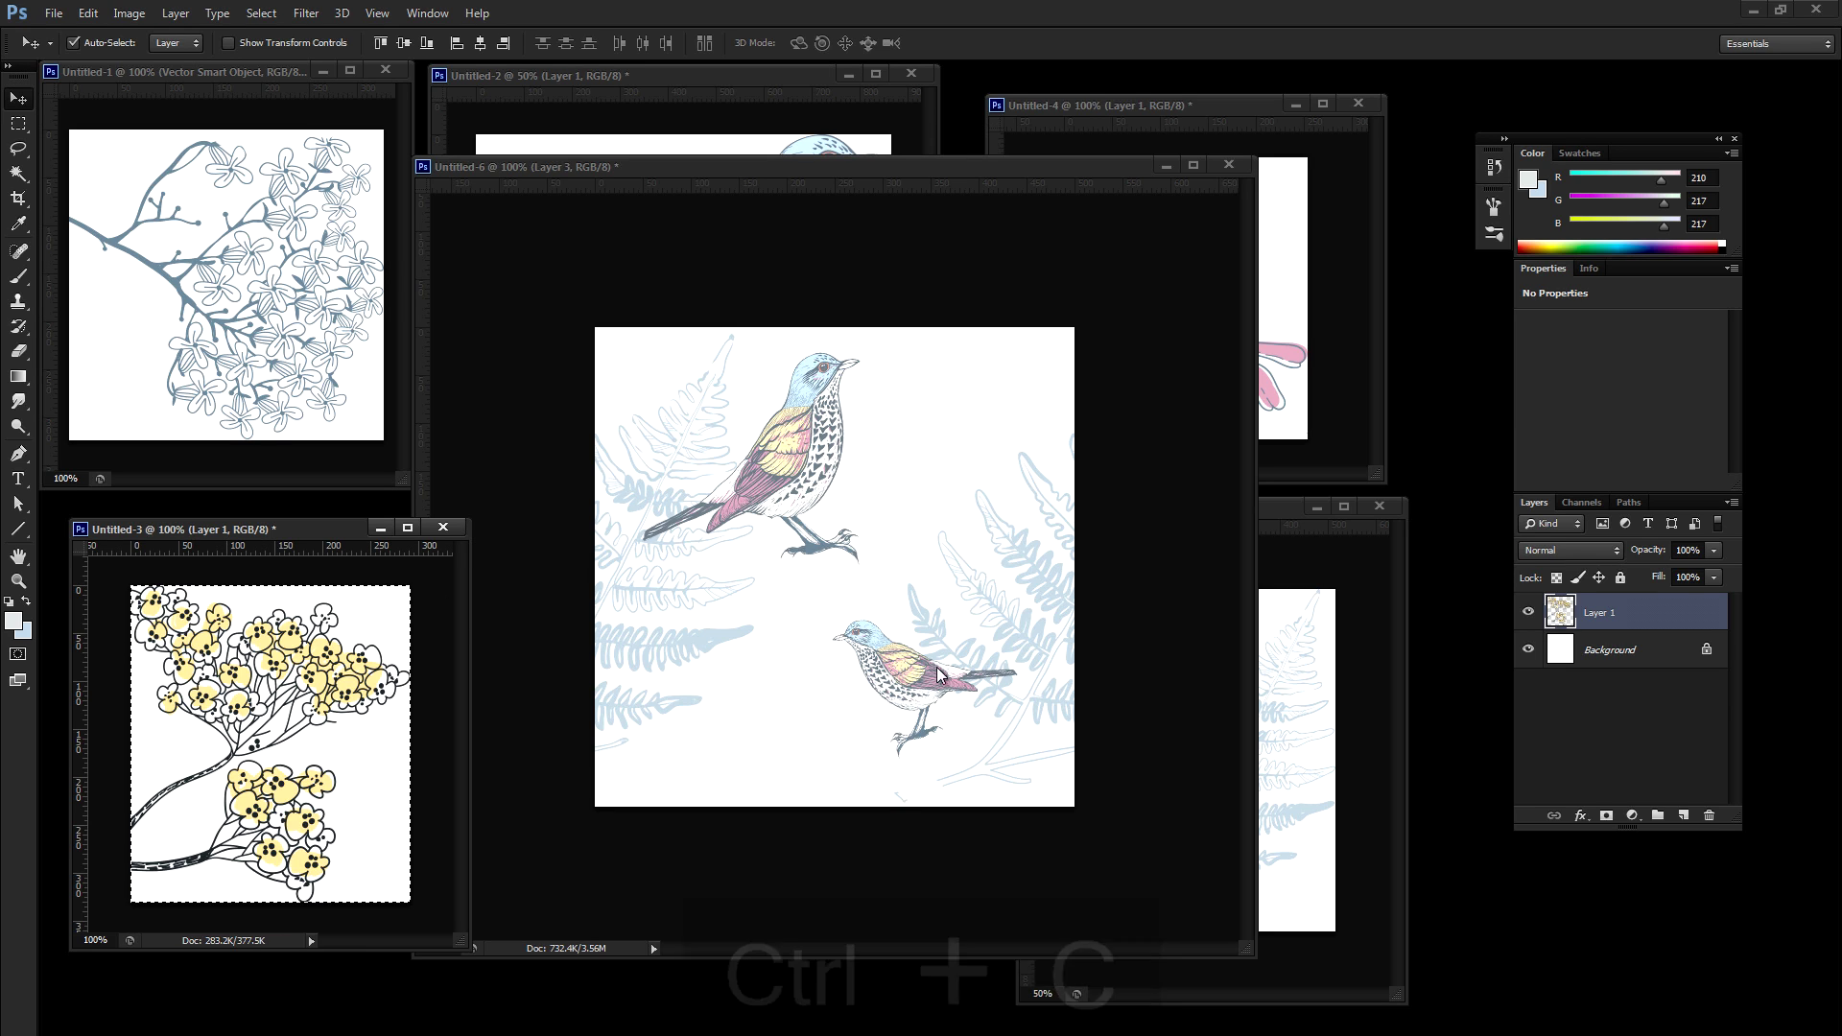
key(ctrl+v)
click(1159, 642)
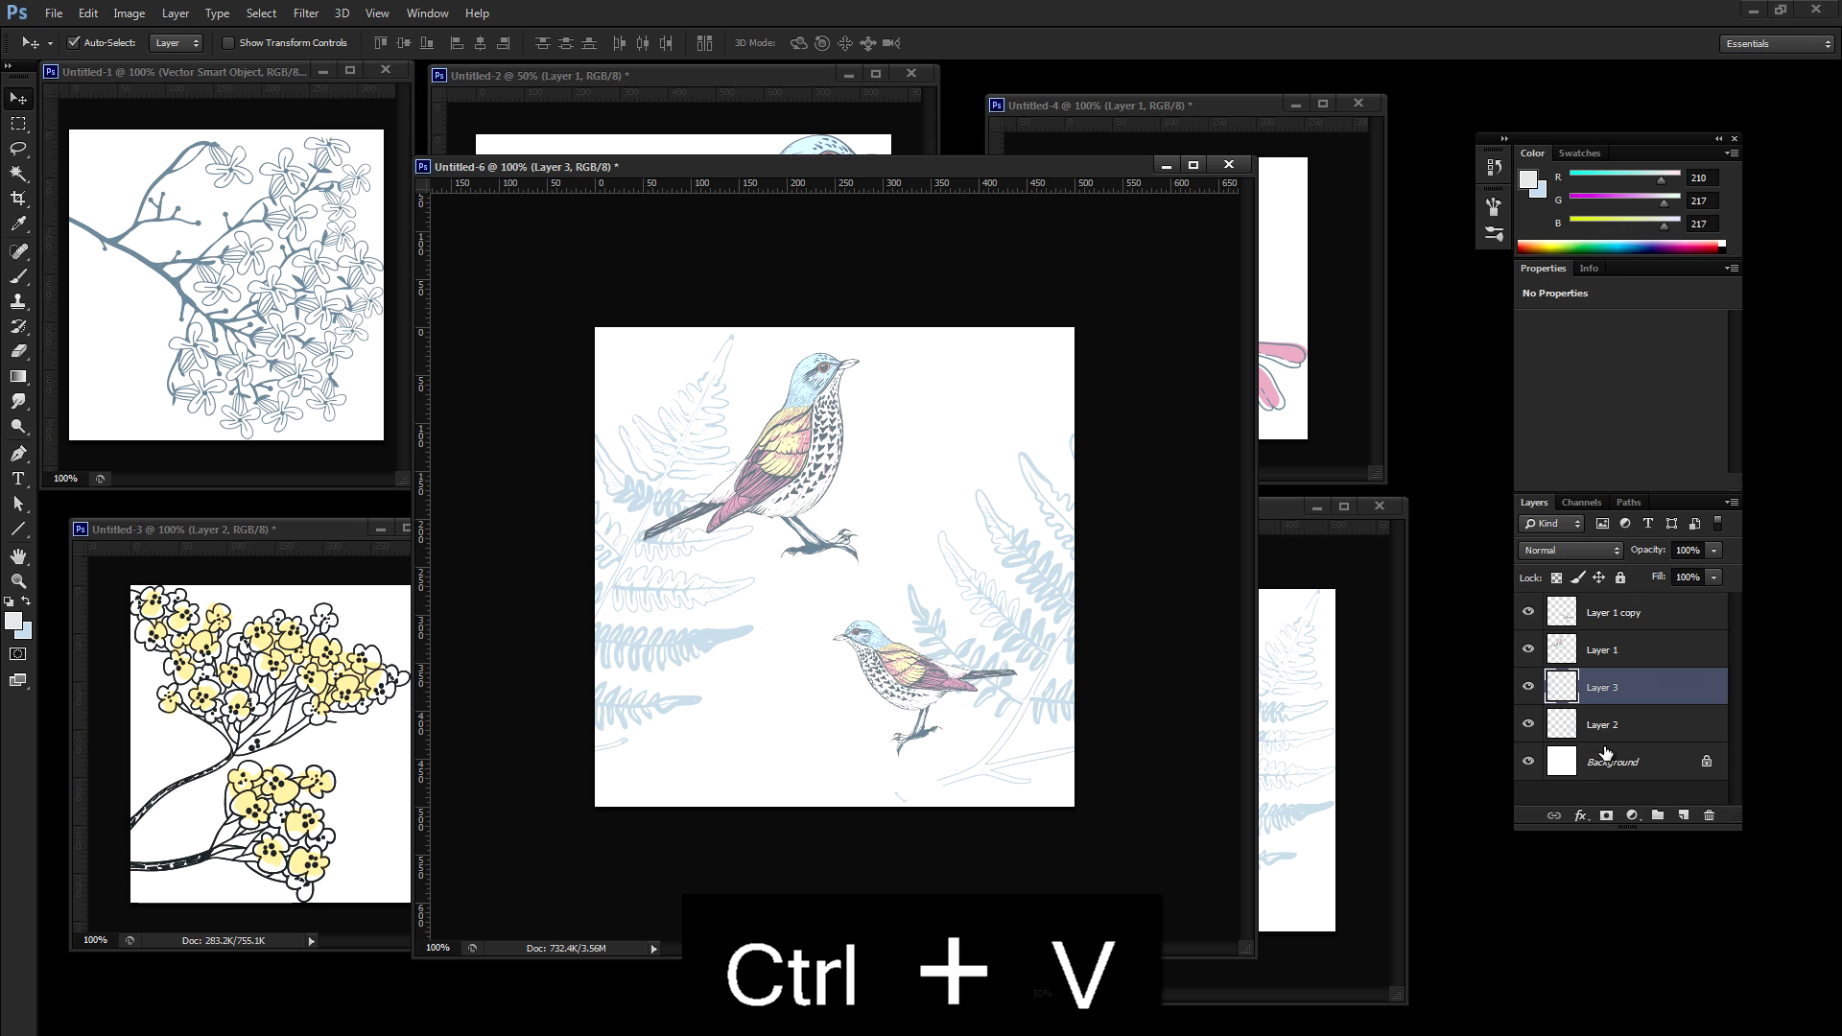
key(ctrl+v)
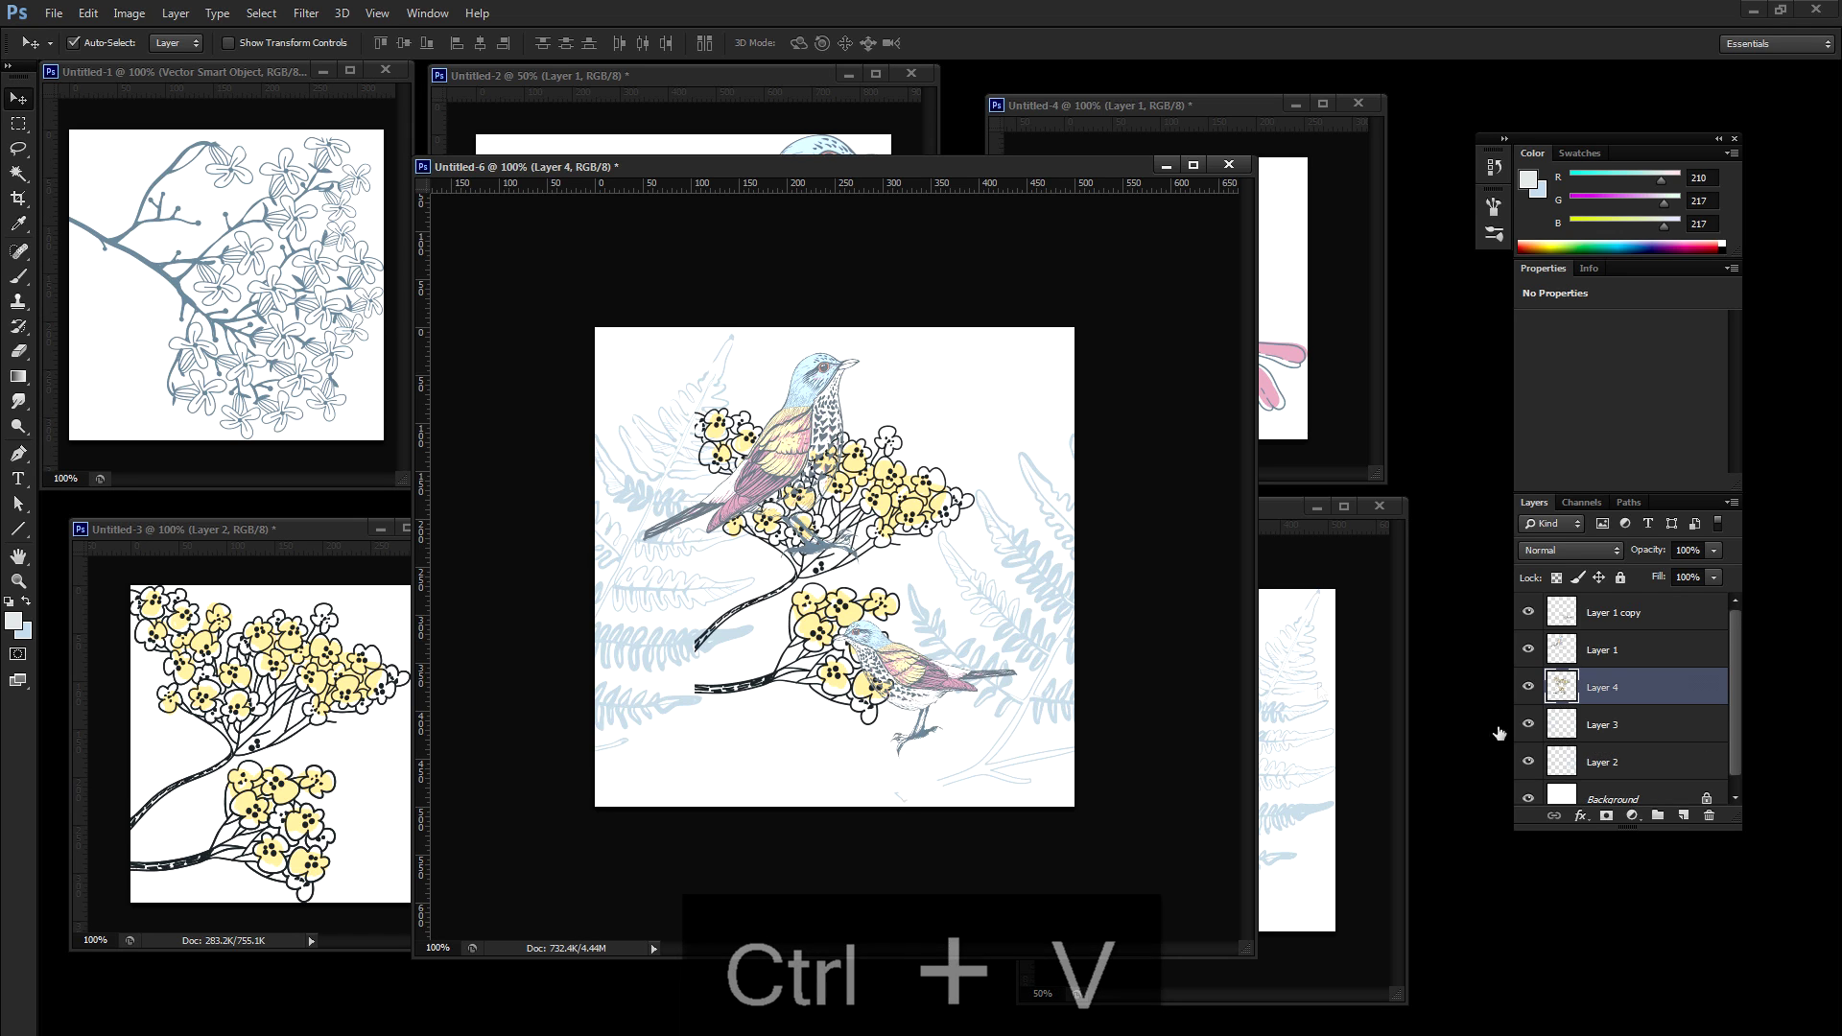
shift+click(948, 630)
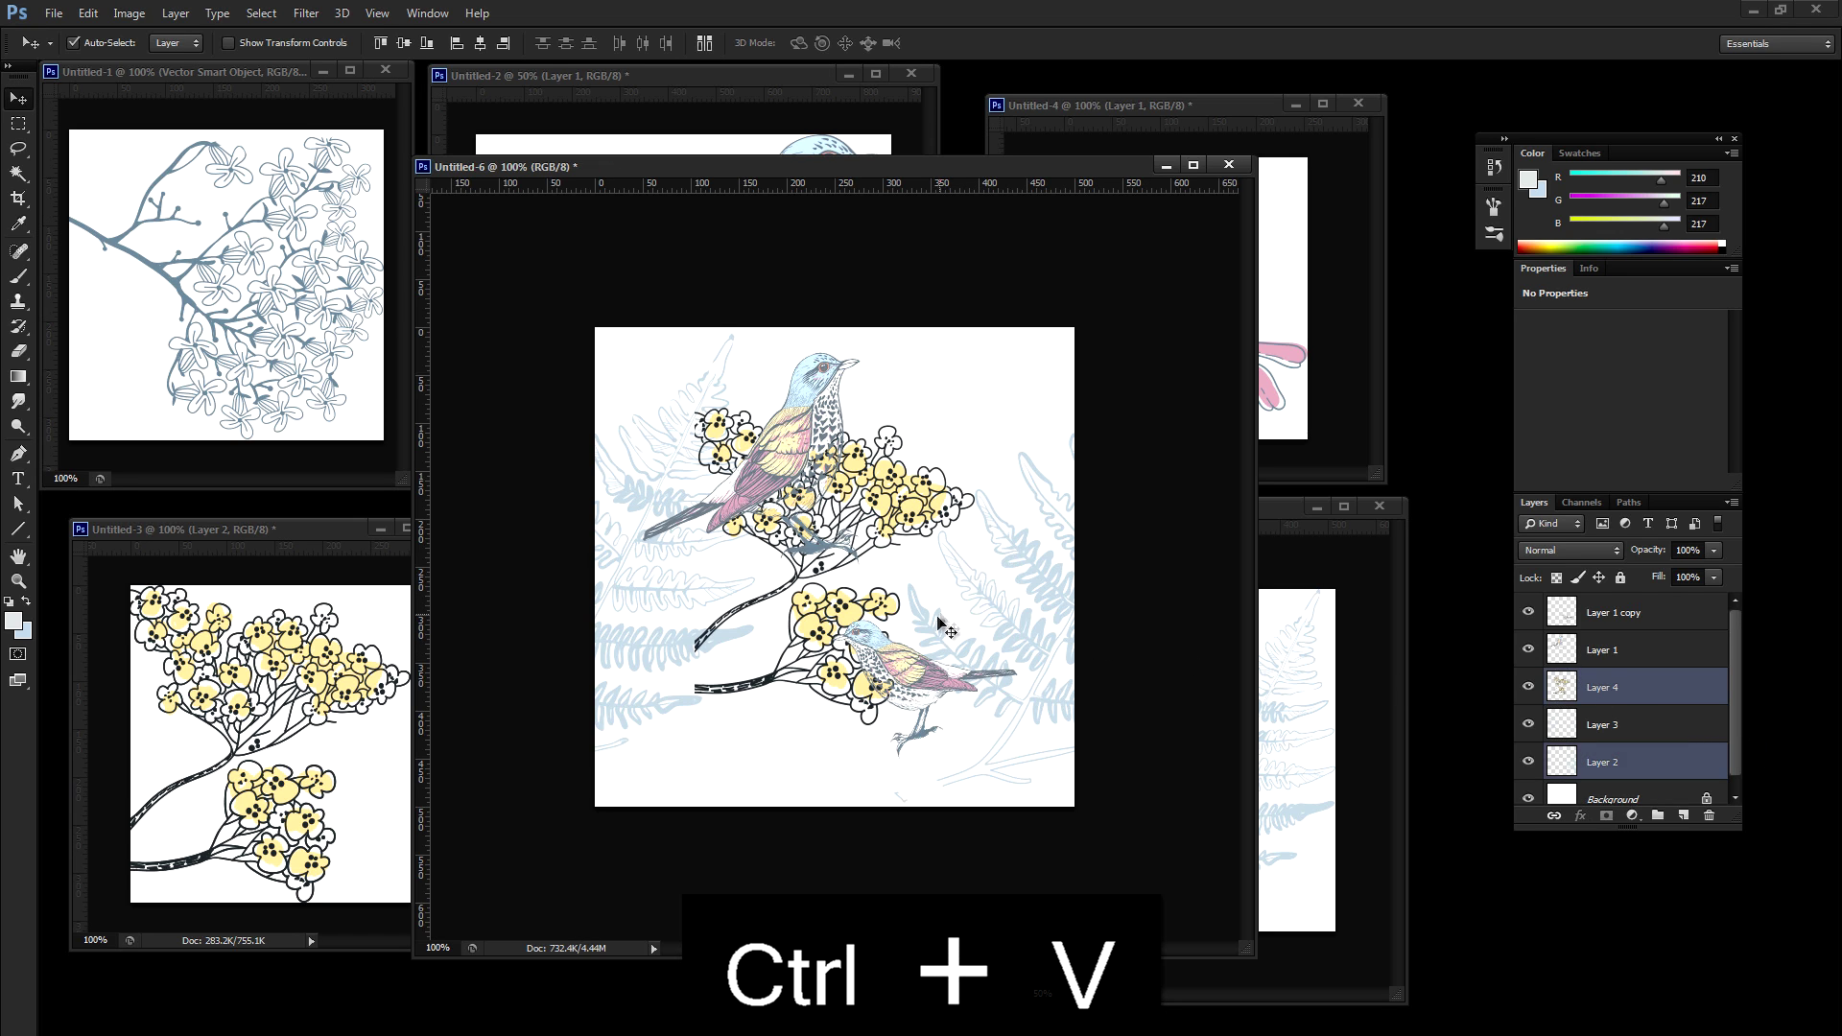
click(1663, 700)
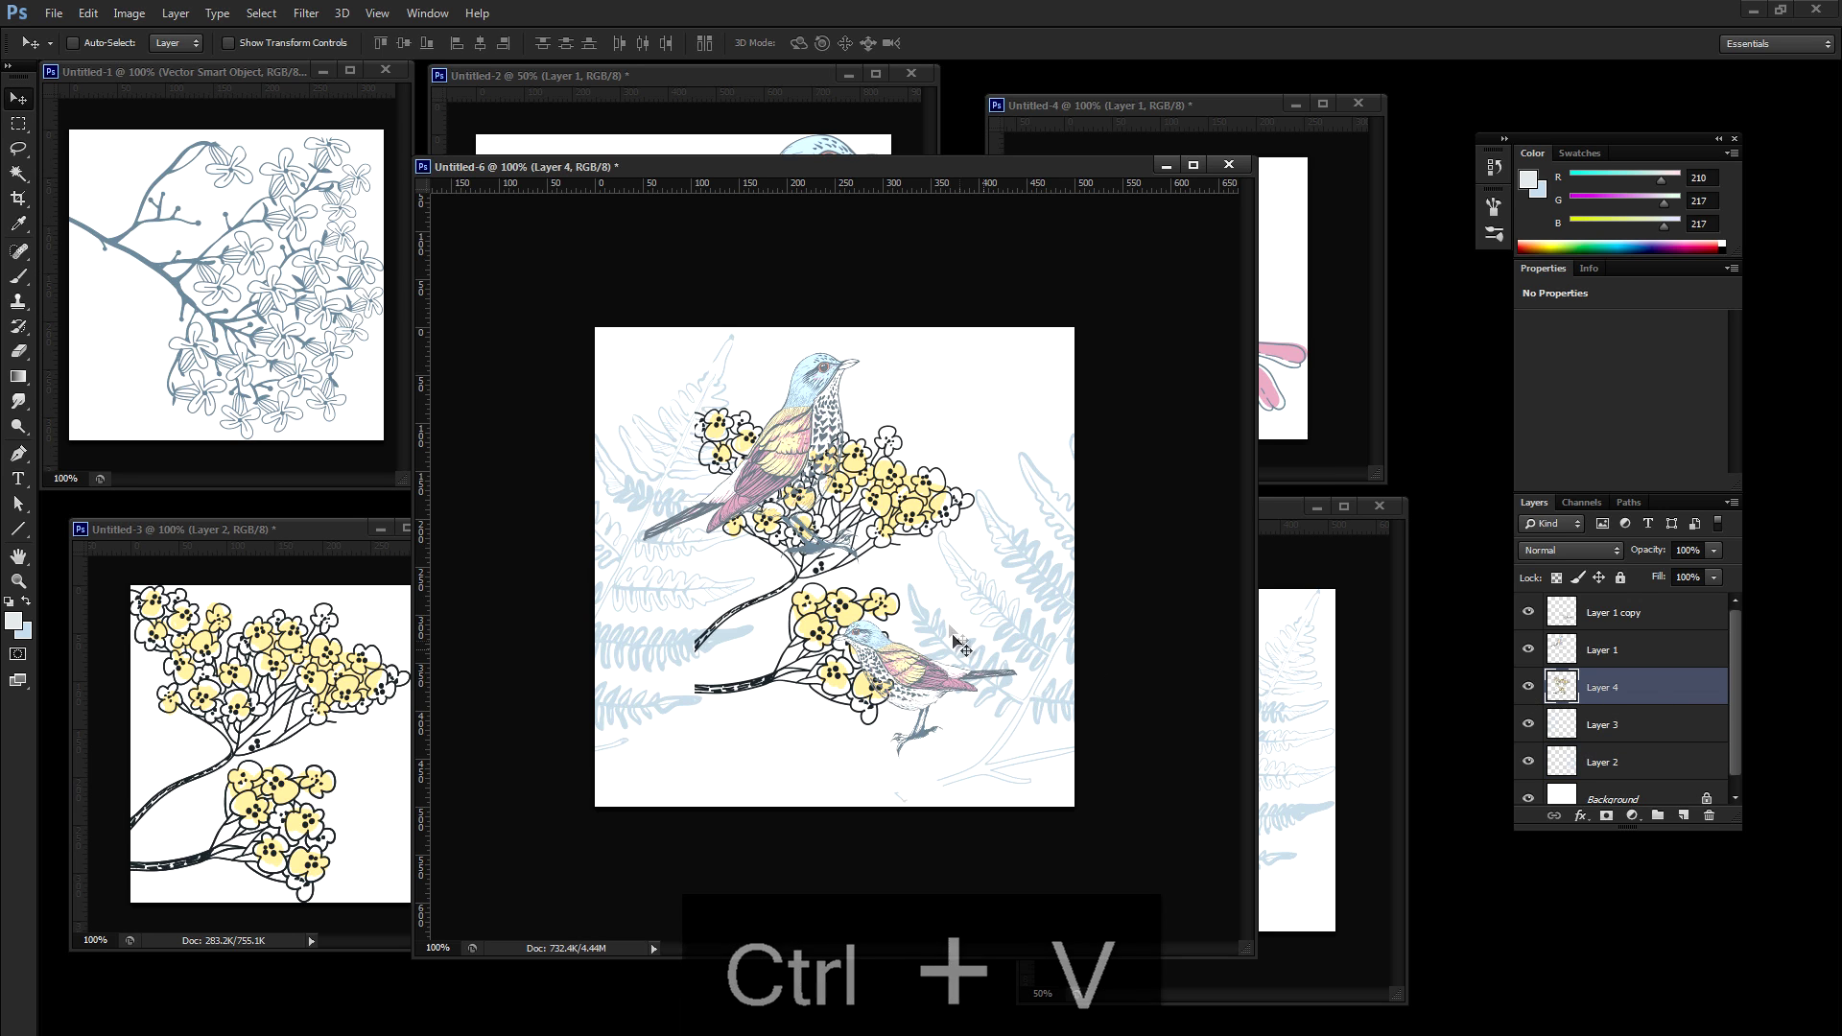
drag(922, 595, 928, 638)
Step: Rotate the yellow branch about -54°, scale it to about 77%, and move it between the birds
key(ctrl+t)
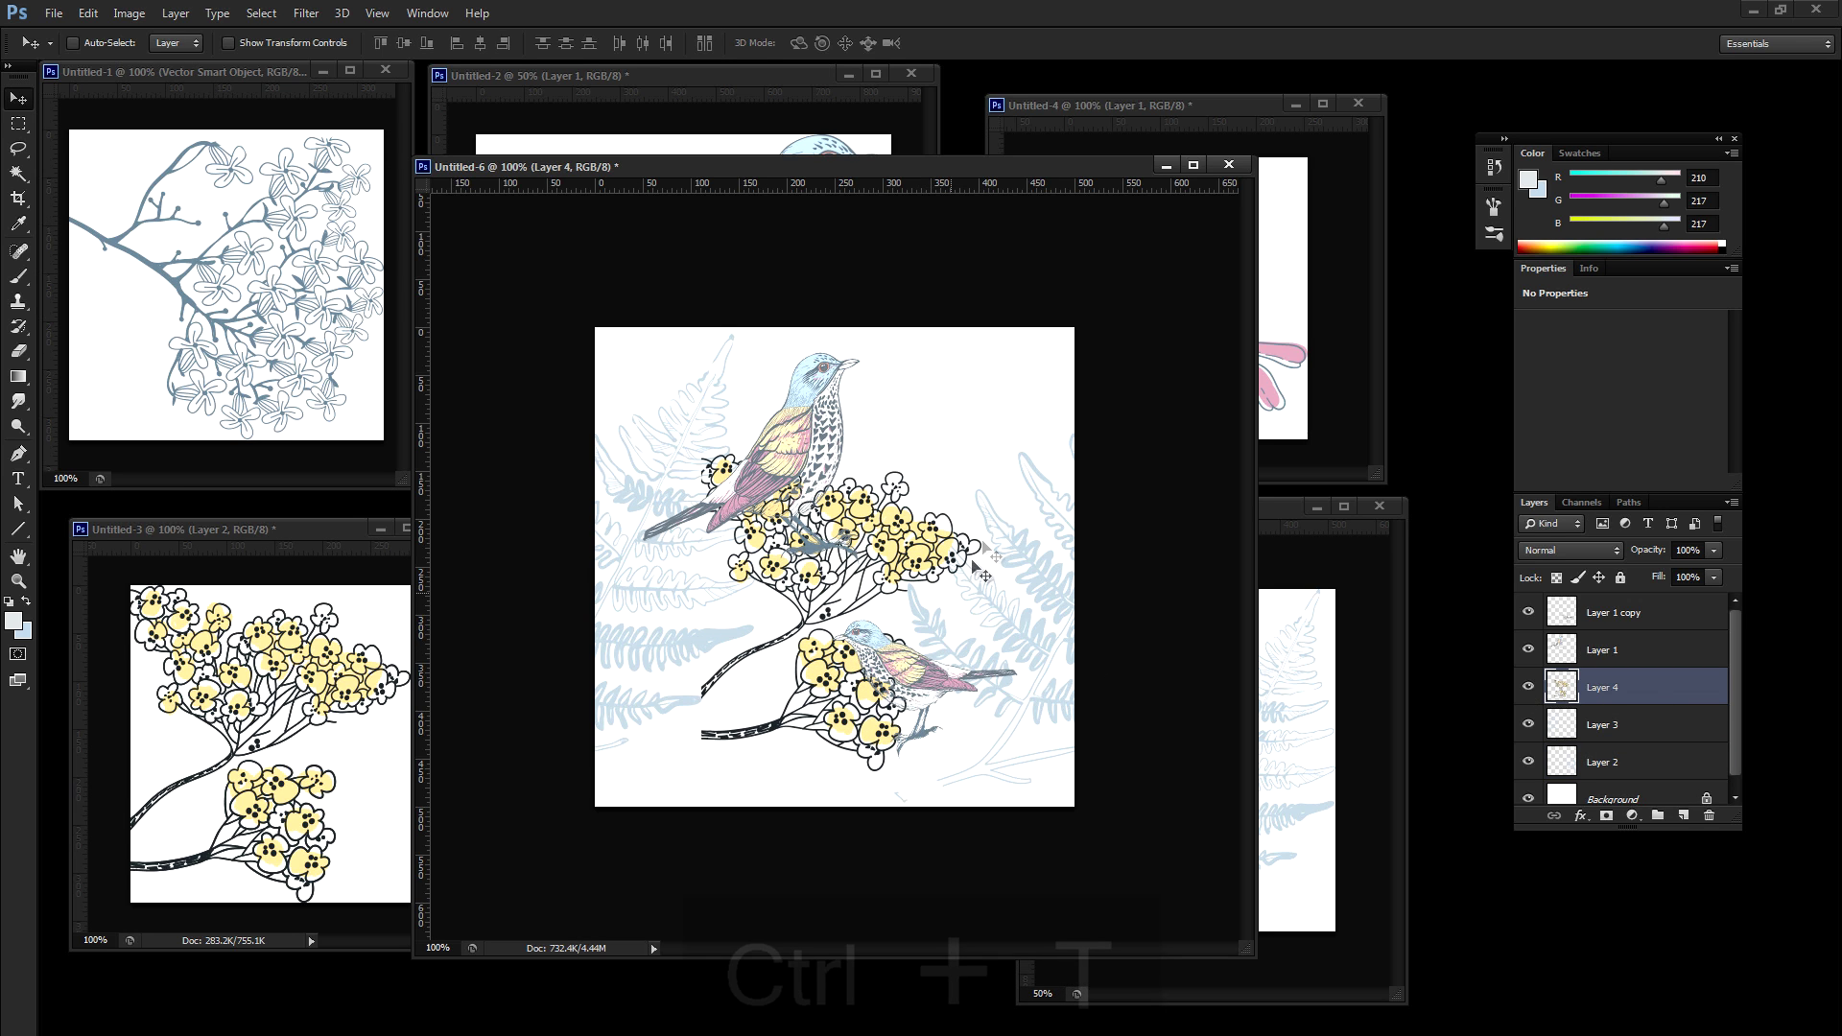
drag(1000, 497, 801, 419)
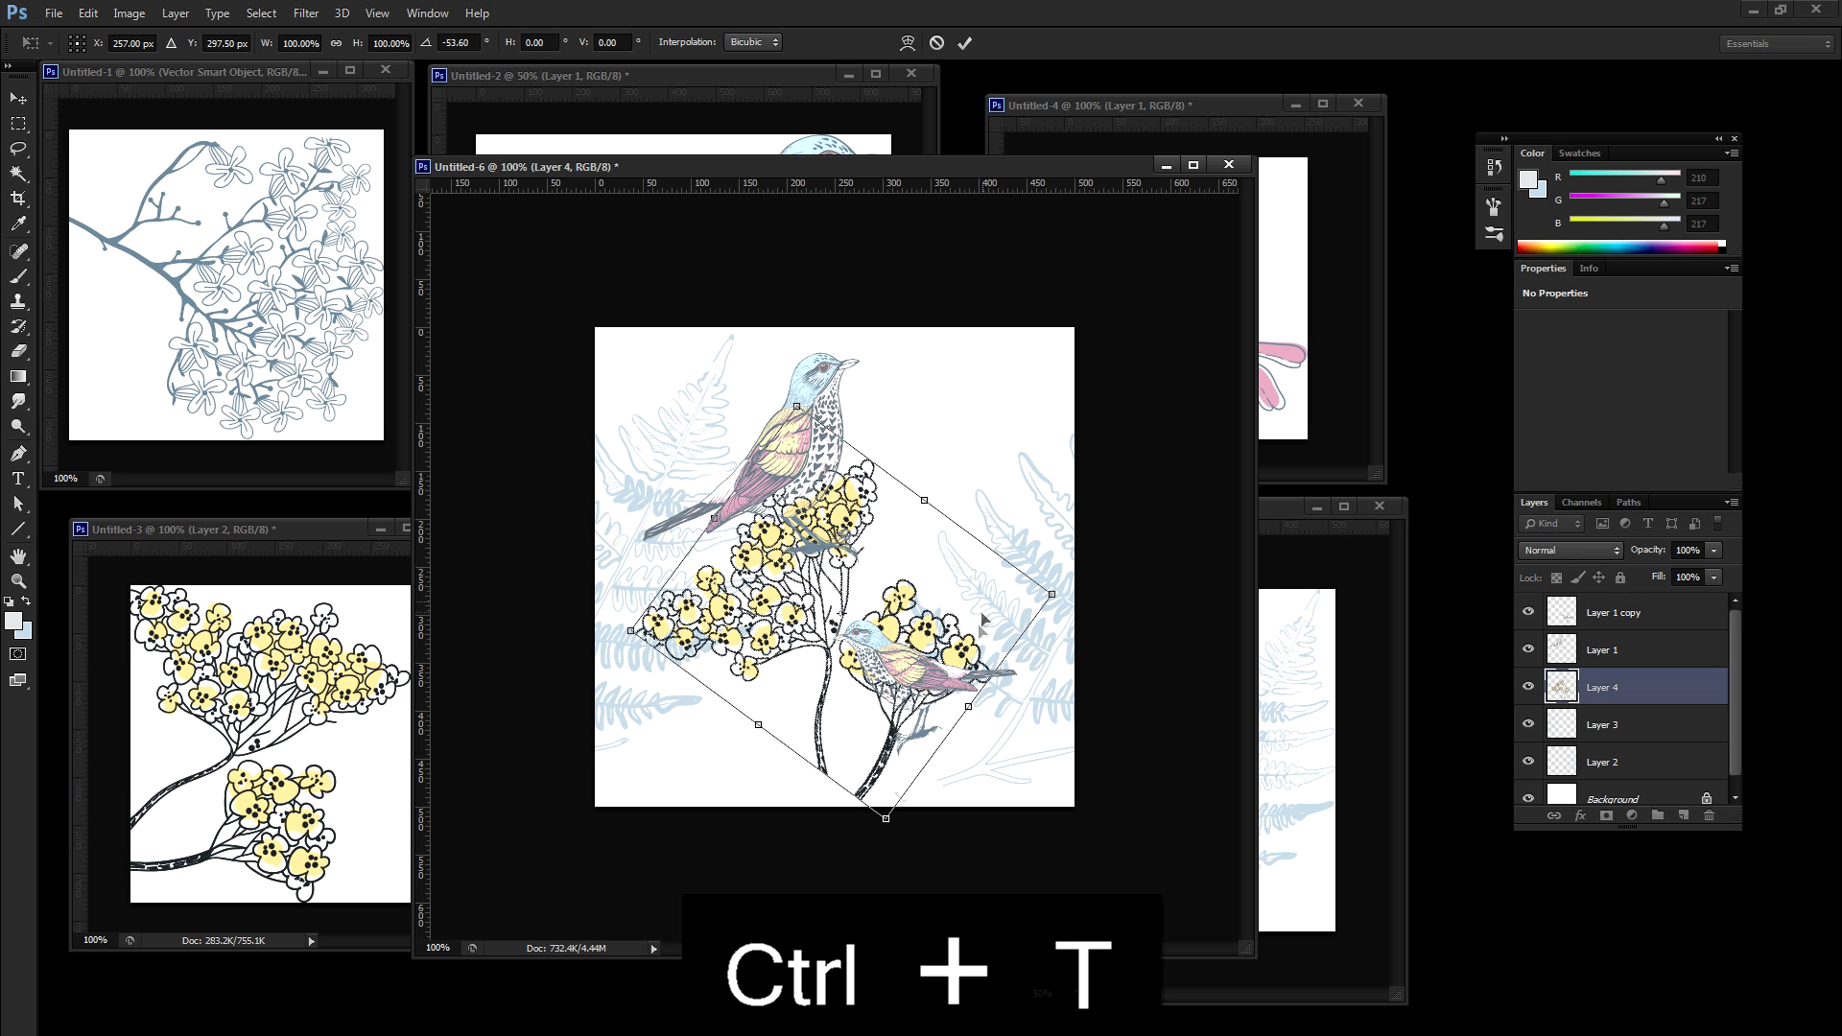
drag(887, 821, 885, 762)
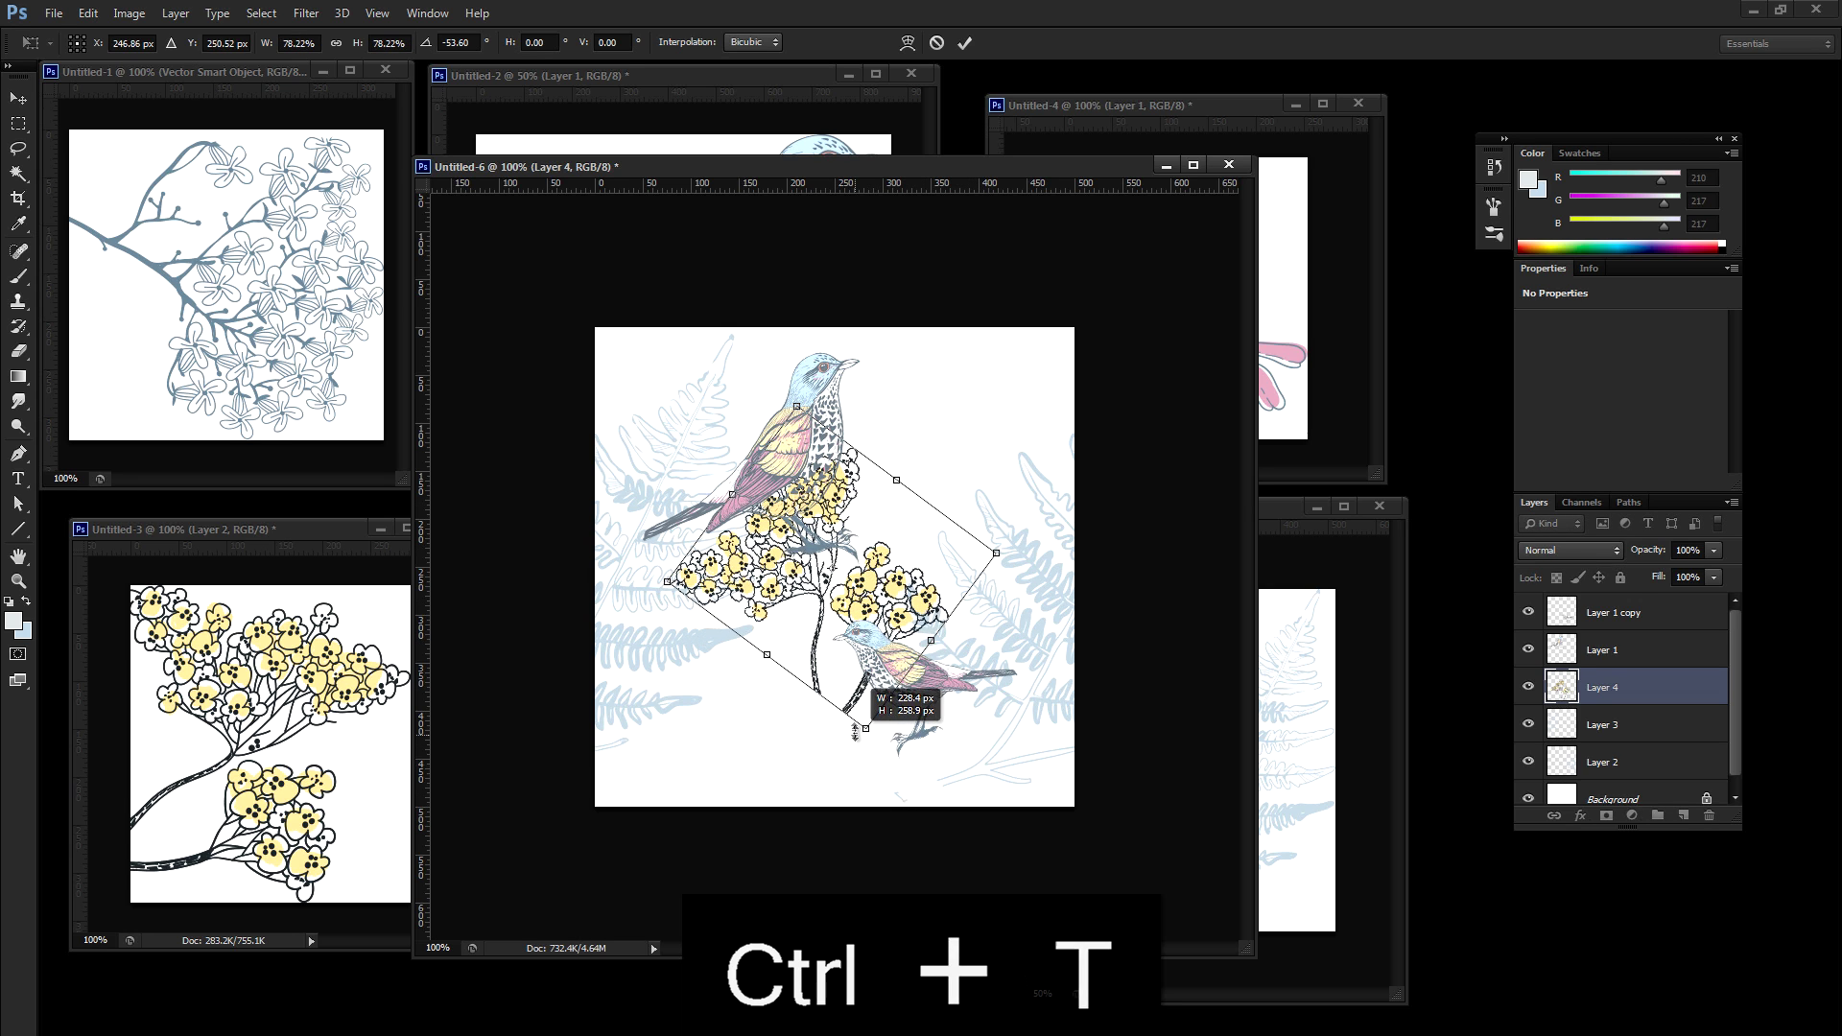
drag(820, 502, 755, 621)
Step: Cut the stems-and-flowers area onto Layer 5 and nudge it up to the tile's top edge
key(Return)
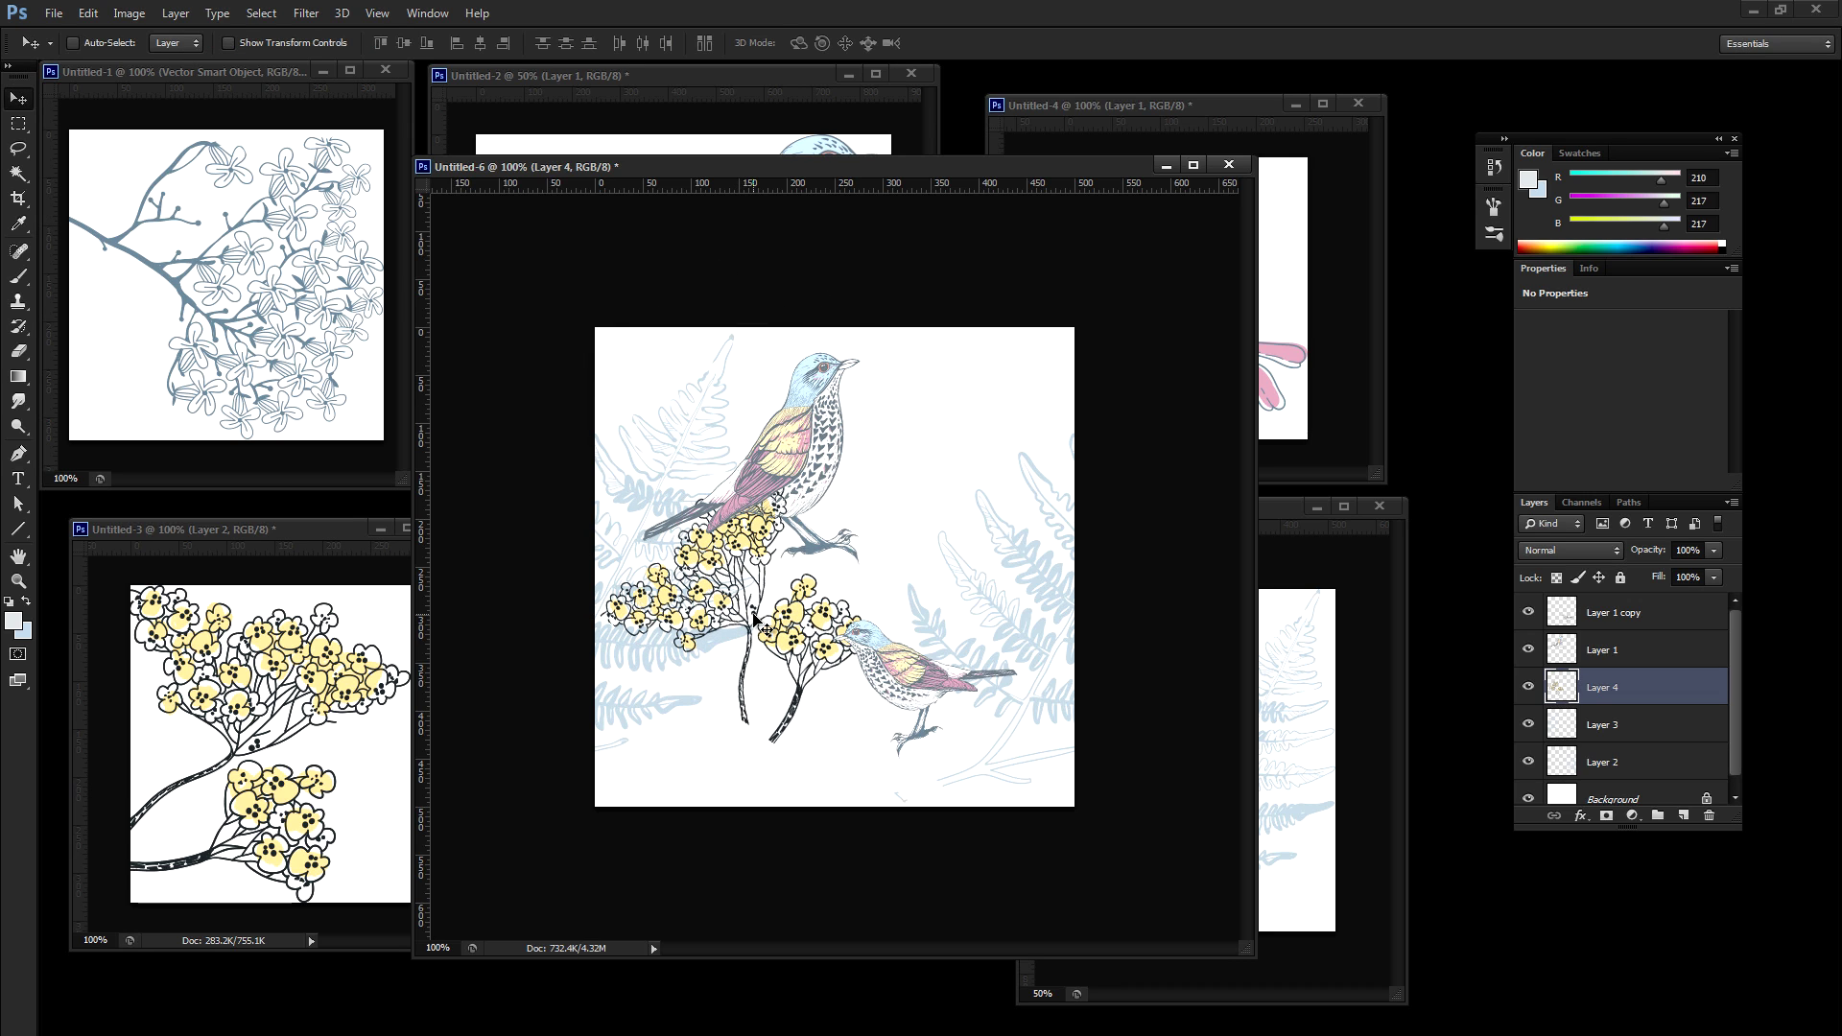
key(m)
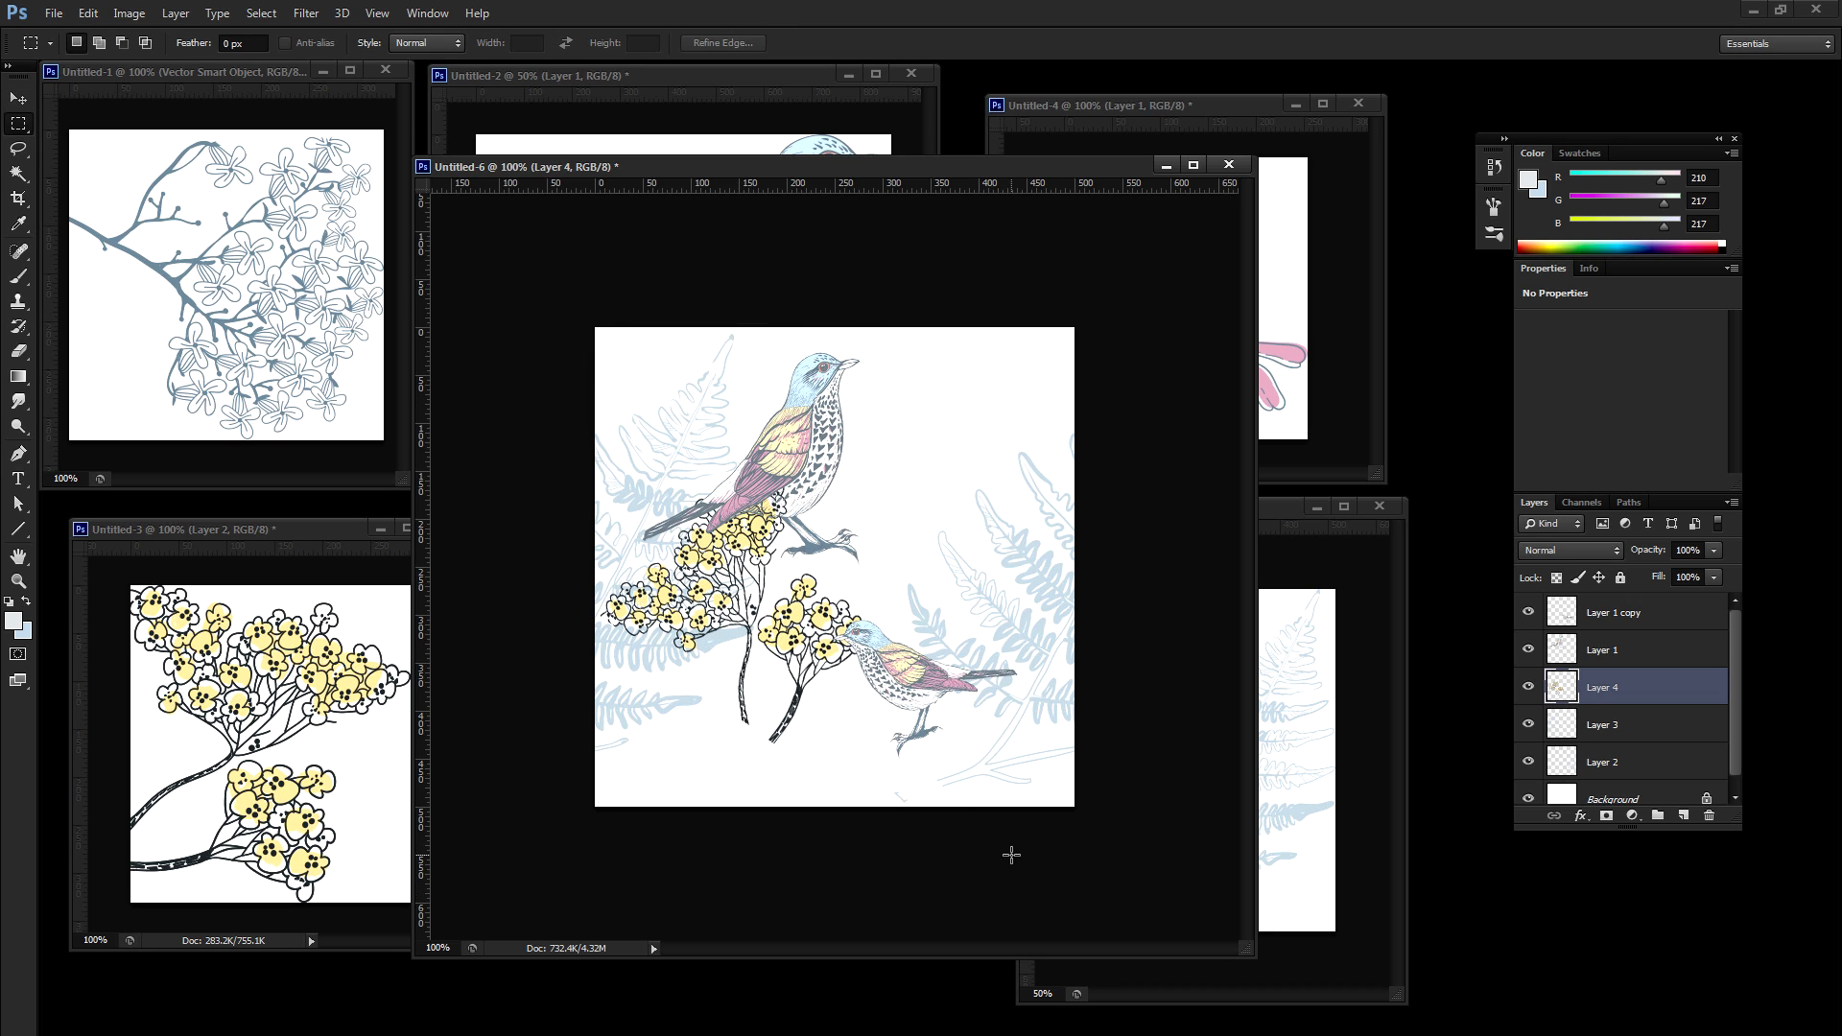
drag(1011, 855, 462, 649)
right_click(733, 685)
click(847, 857)
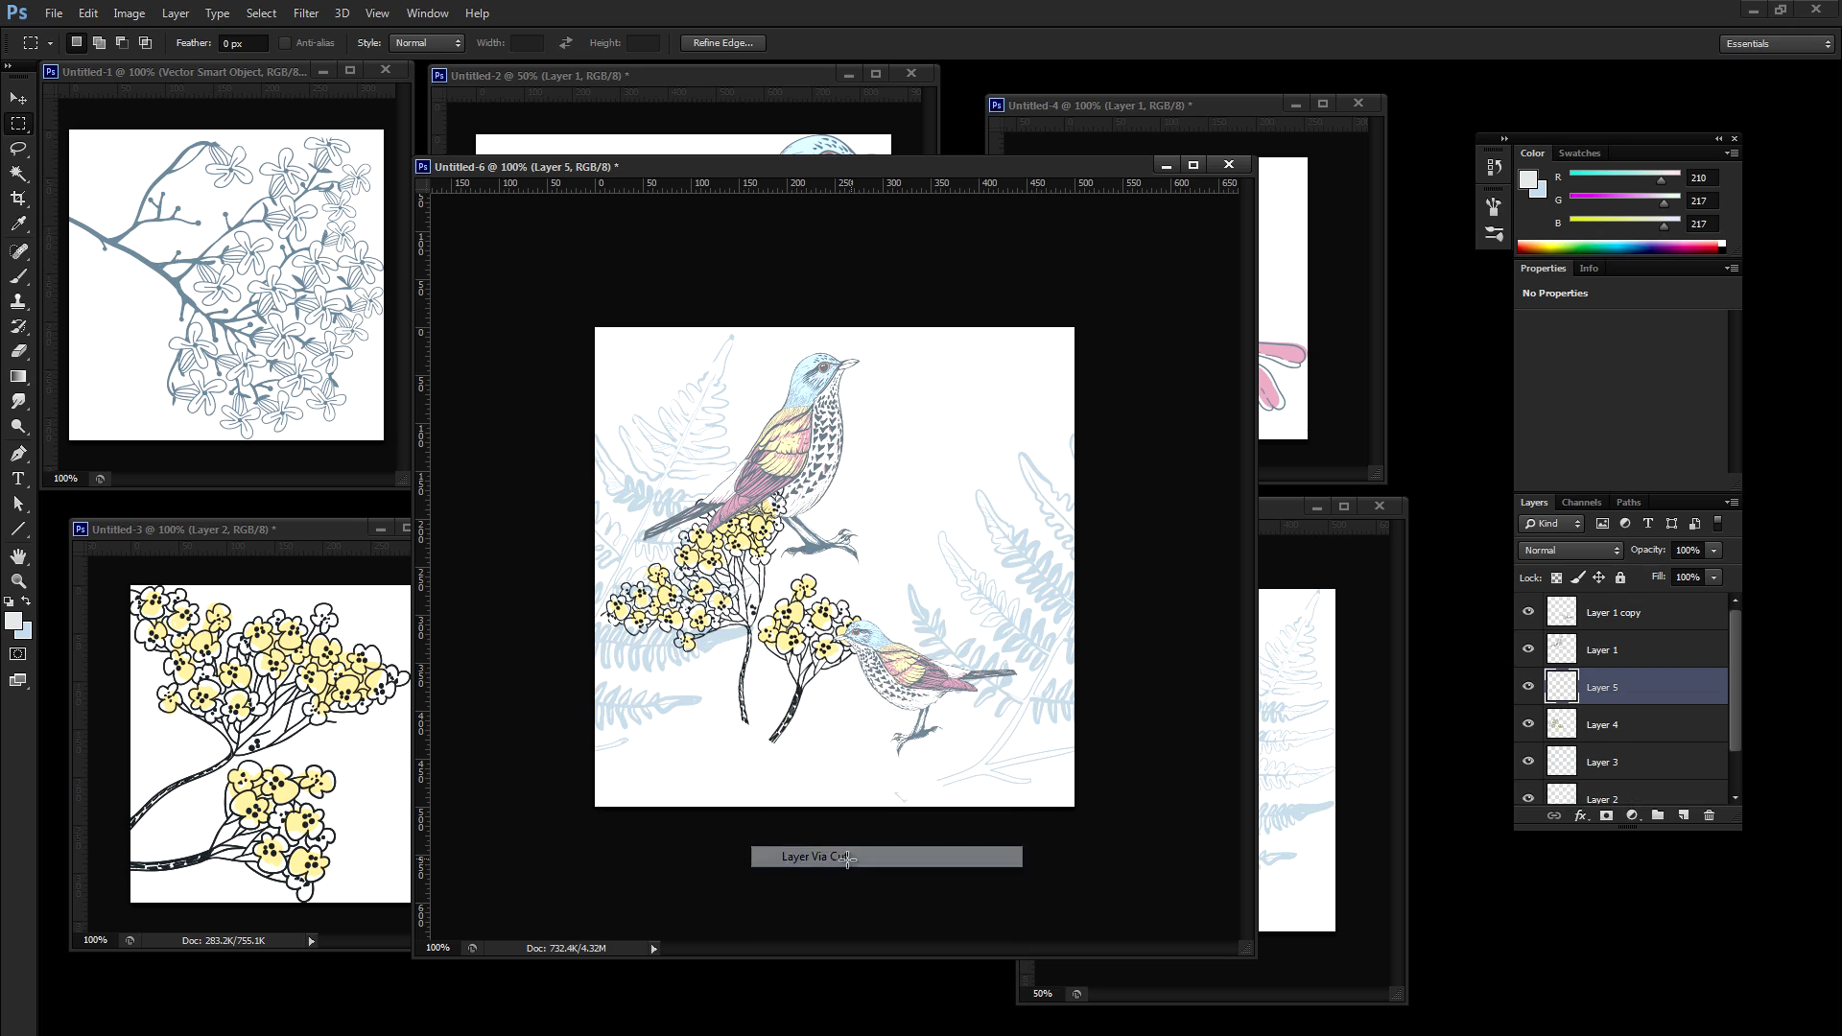
click(16, 102)
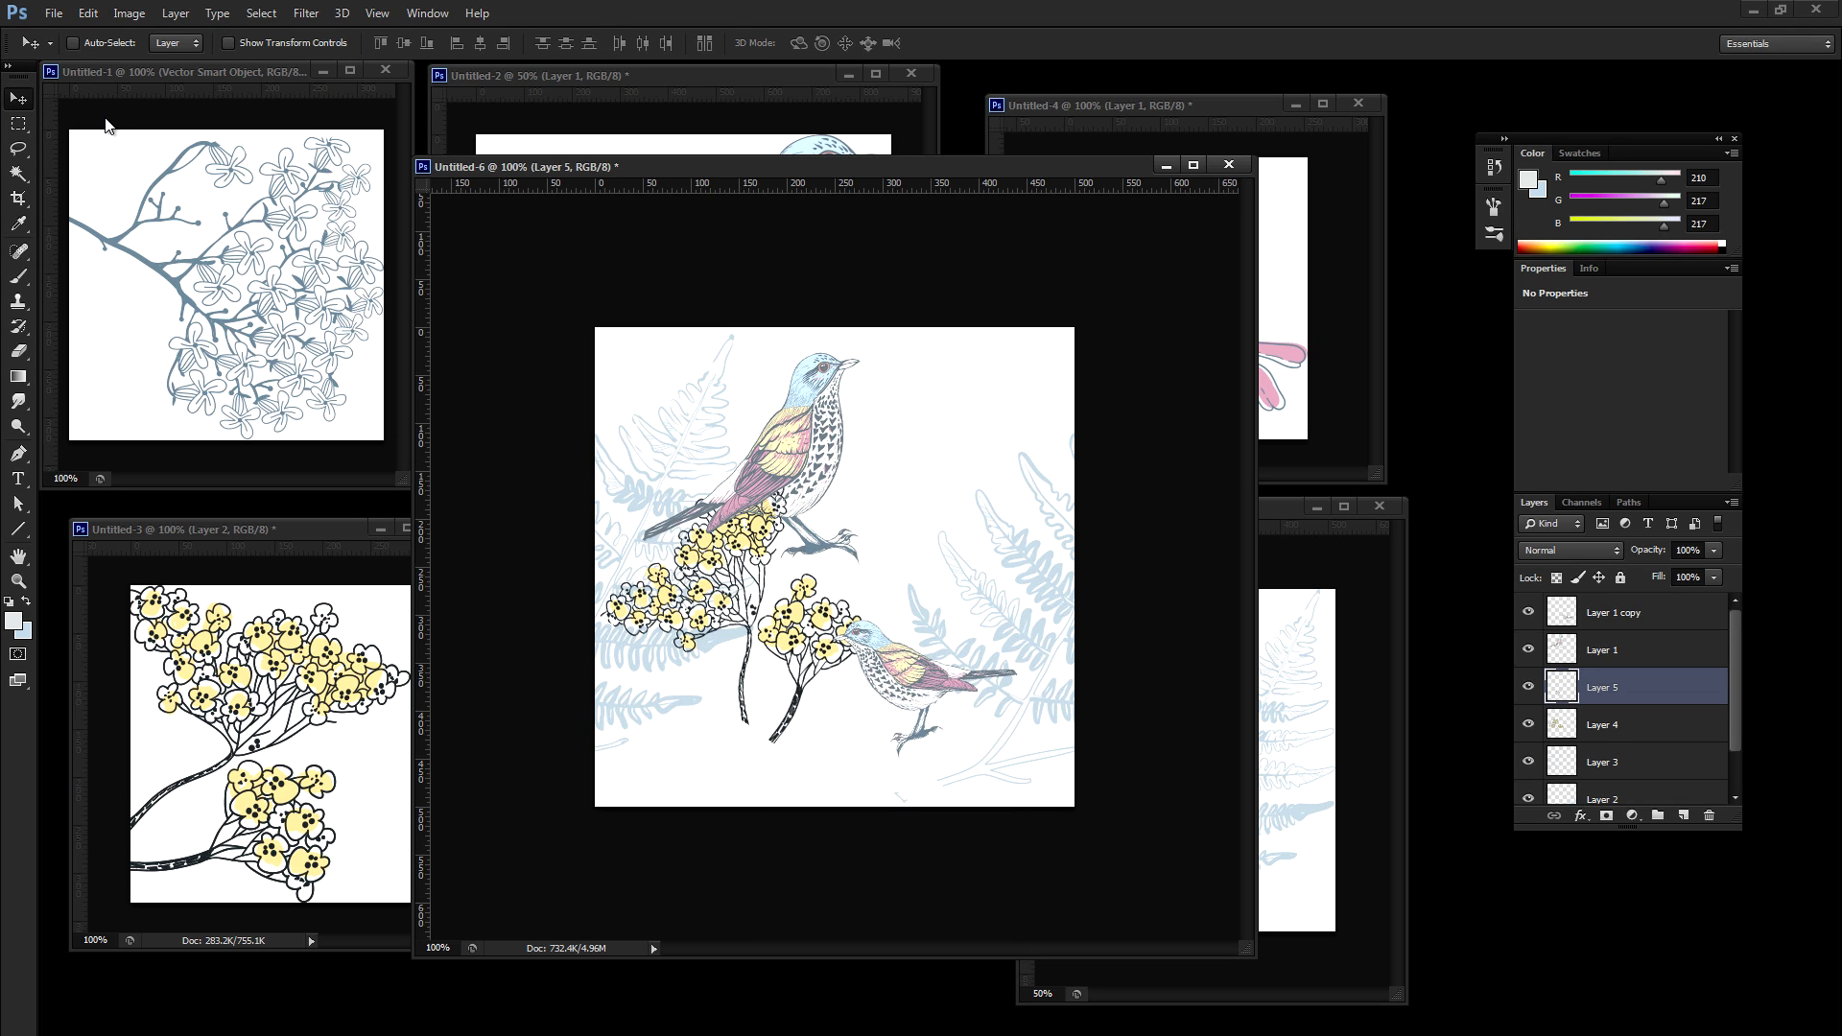
key(shift+Up)
key(shift+Up)
key(shift+Up)
key(shift+Up)
key(shift+Up)
key(shift+Up)
key(shift+Up)
key(shift+Up)
key(shift+Up)
key(shift+Up)
key(shift+Up)
key(shift+Up)
key(shift+Up)
key(shift+Up)
key(shift+Up)
key(shift+Up)
key(shift+Up)
key(shift+Up)
key(shift+Up)
key(shift+Up)
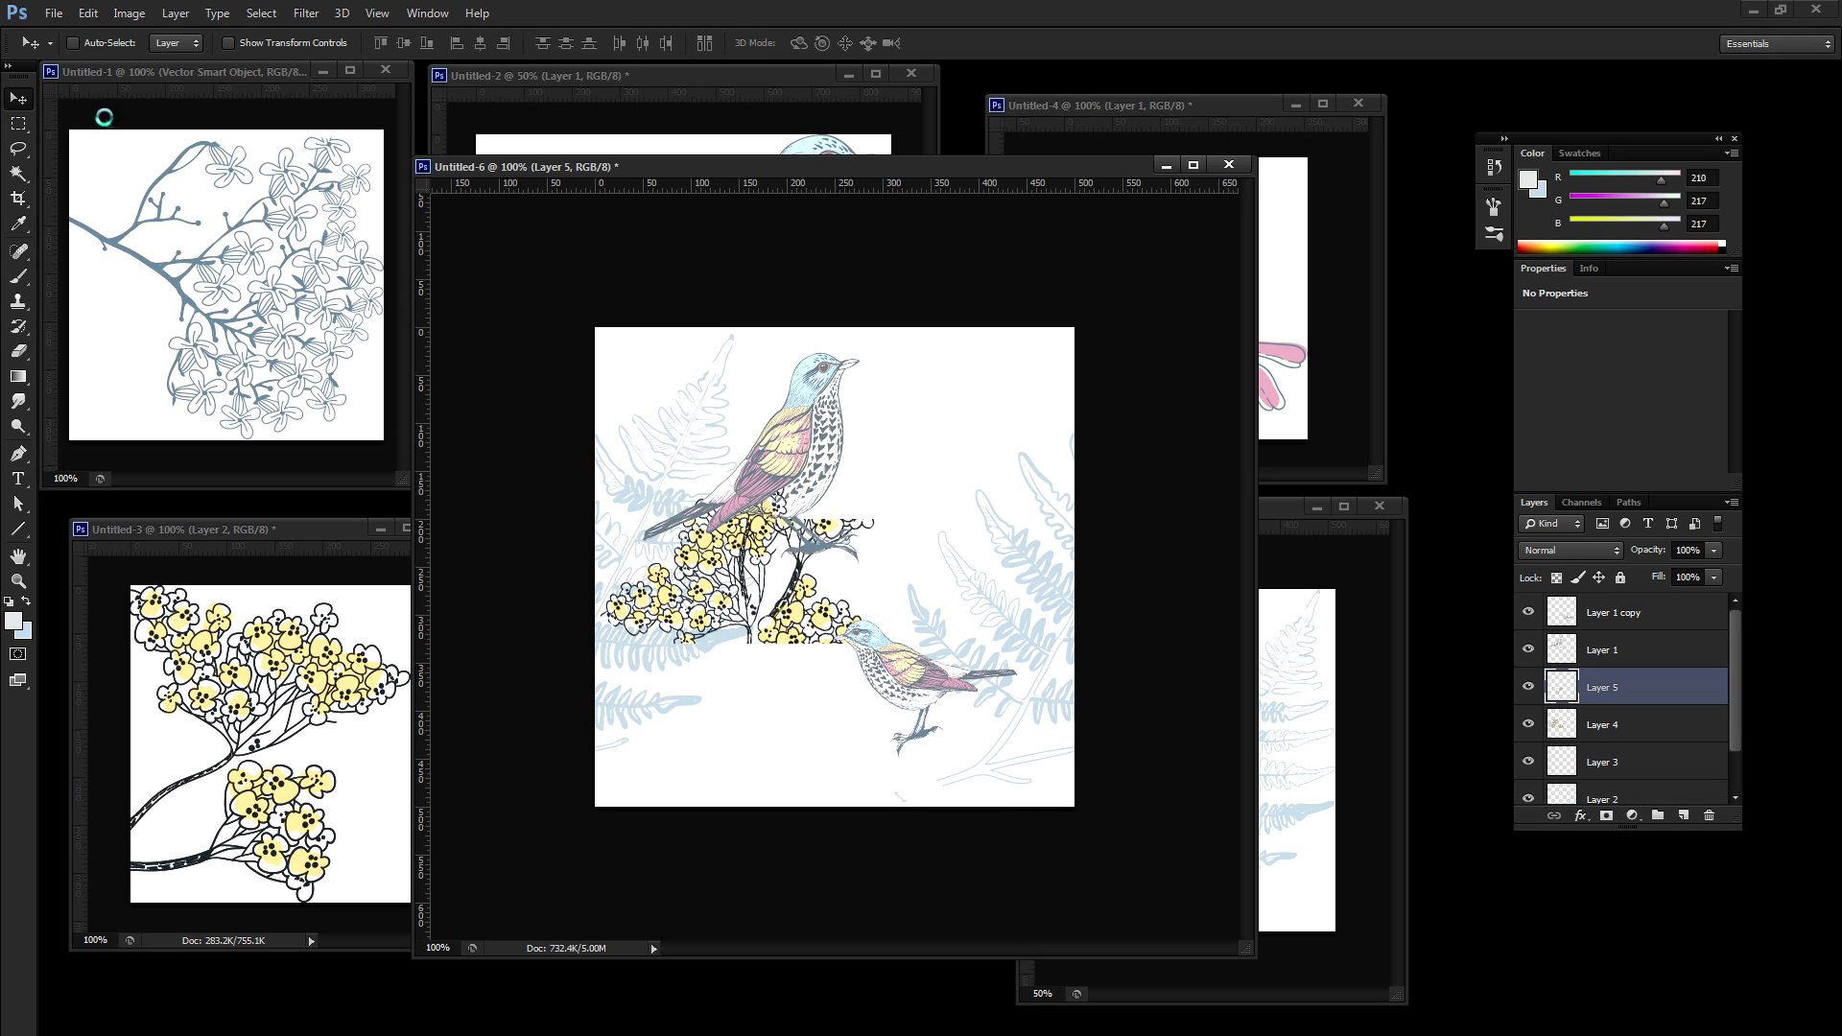
key(shift+Up)
key(shift+Up)
key(shift+Up)
key(shift+Up)
key(shift+Up)
key(shift+Up)
key(shift+Up)
key(shift+Up)
key(shift+Up)
key(shift+Up)
key(shift+Up)
key(shift+Up)
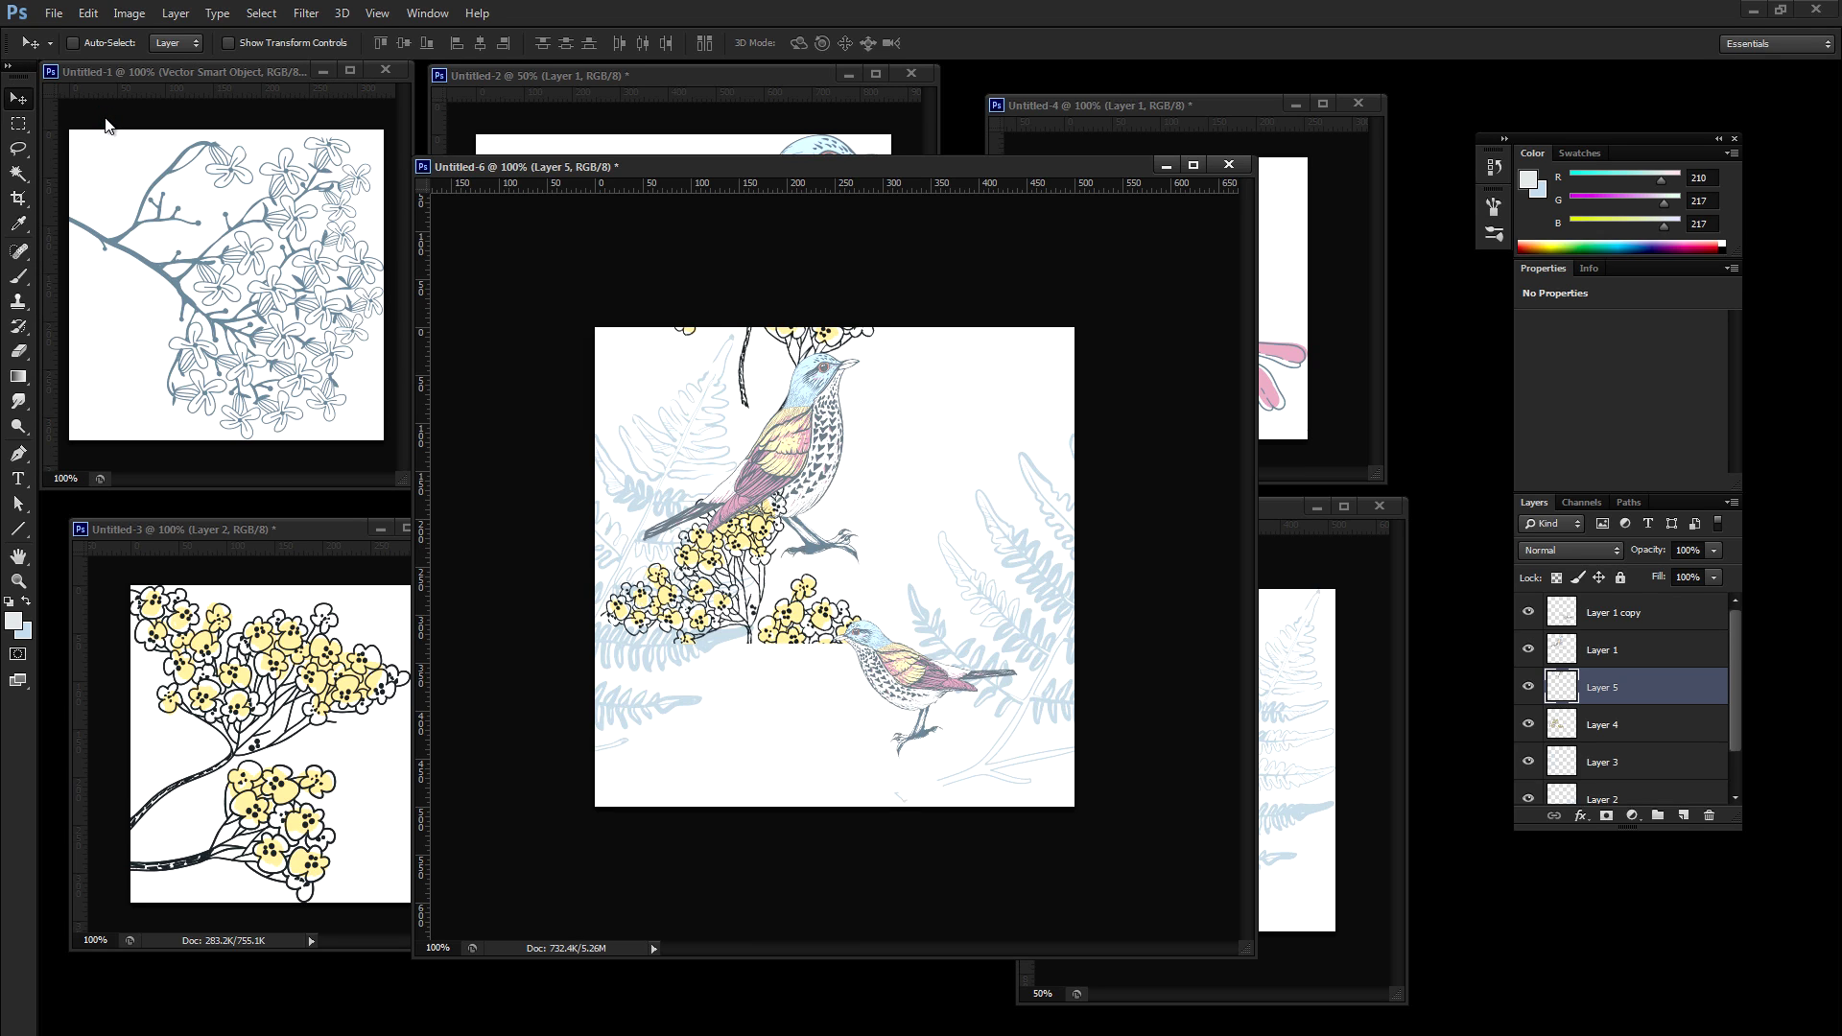
Step: Nudge the Layer 4 yellow flower cluster down to the bottom-left edge and lower the large bird slightly
click(1628, 726)
key(shift+Down)
key(shift+Down)
key(shift+Down)
key(shift+Down)
key(shift+Down)
key(shift+Down)
key(shift+Down)
key(shift+Down)
key(shift+Down)
key(shift+Down)
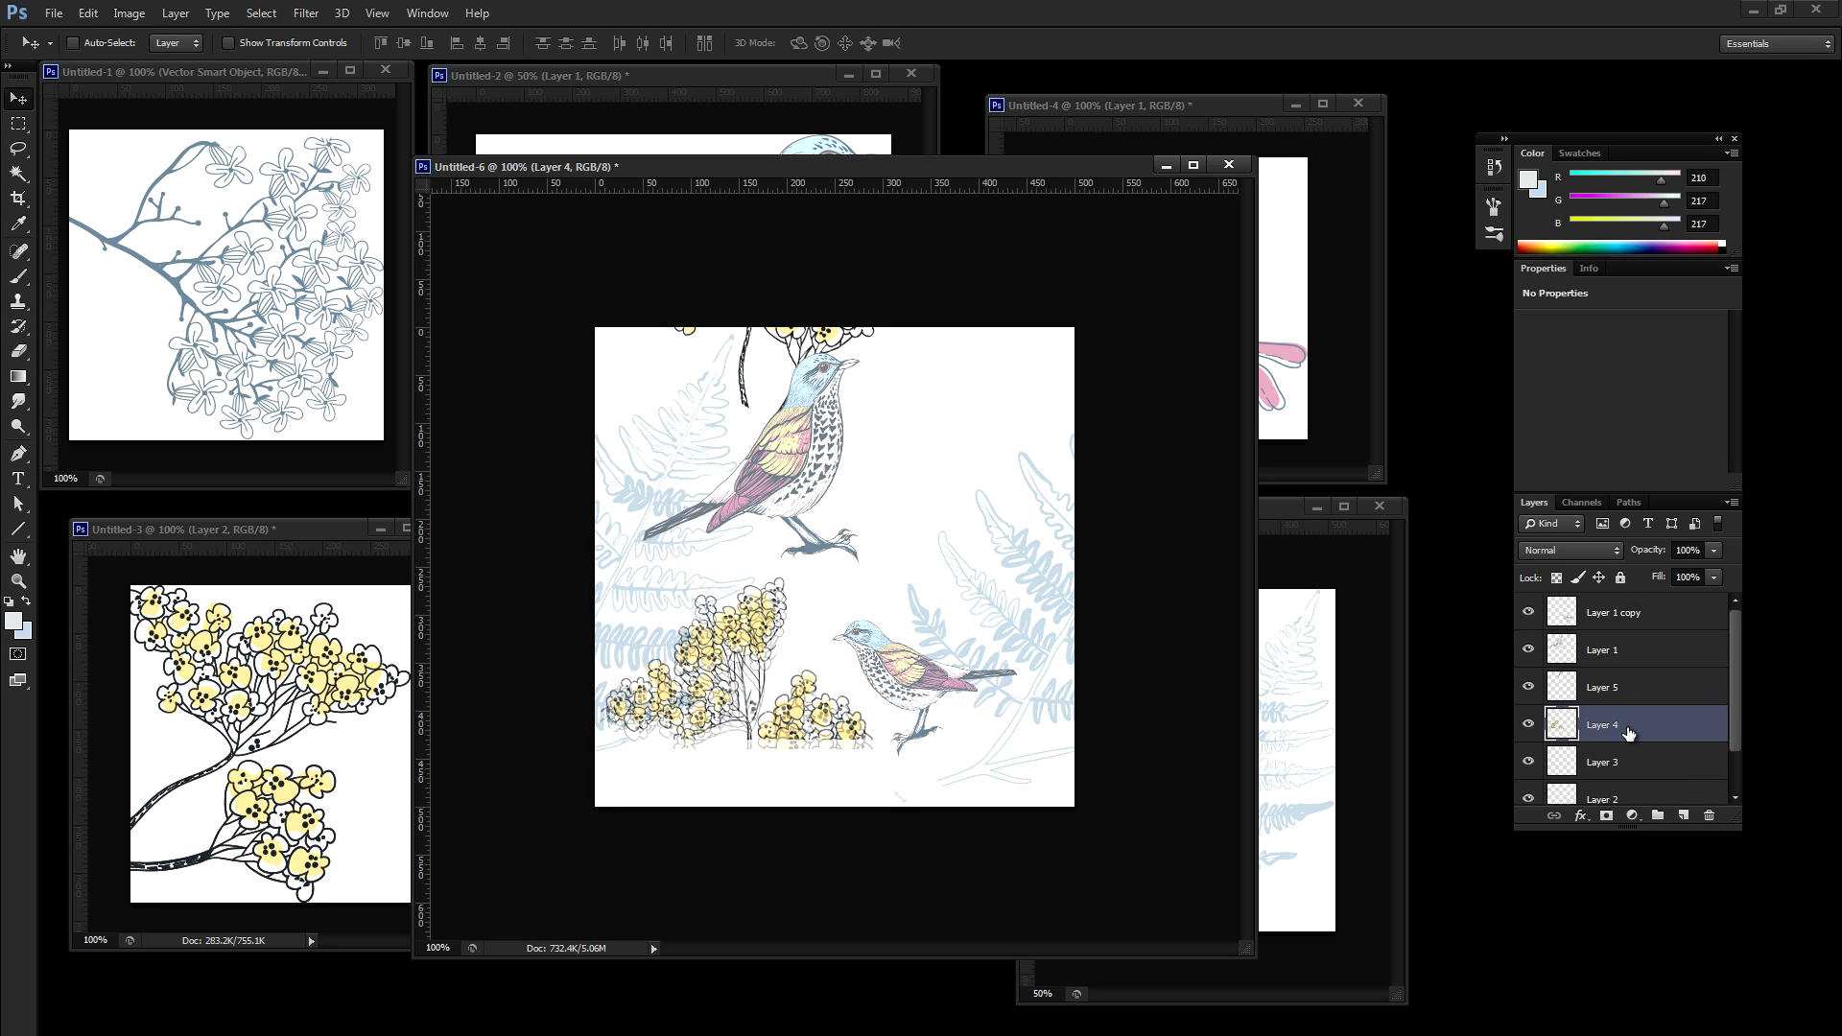
key(shift+Down)
key(shift+Down)
key(shift+Down)
key(shift+Down)
key(shift+Down)
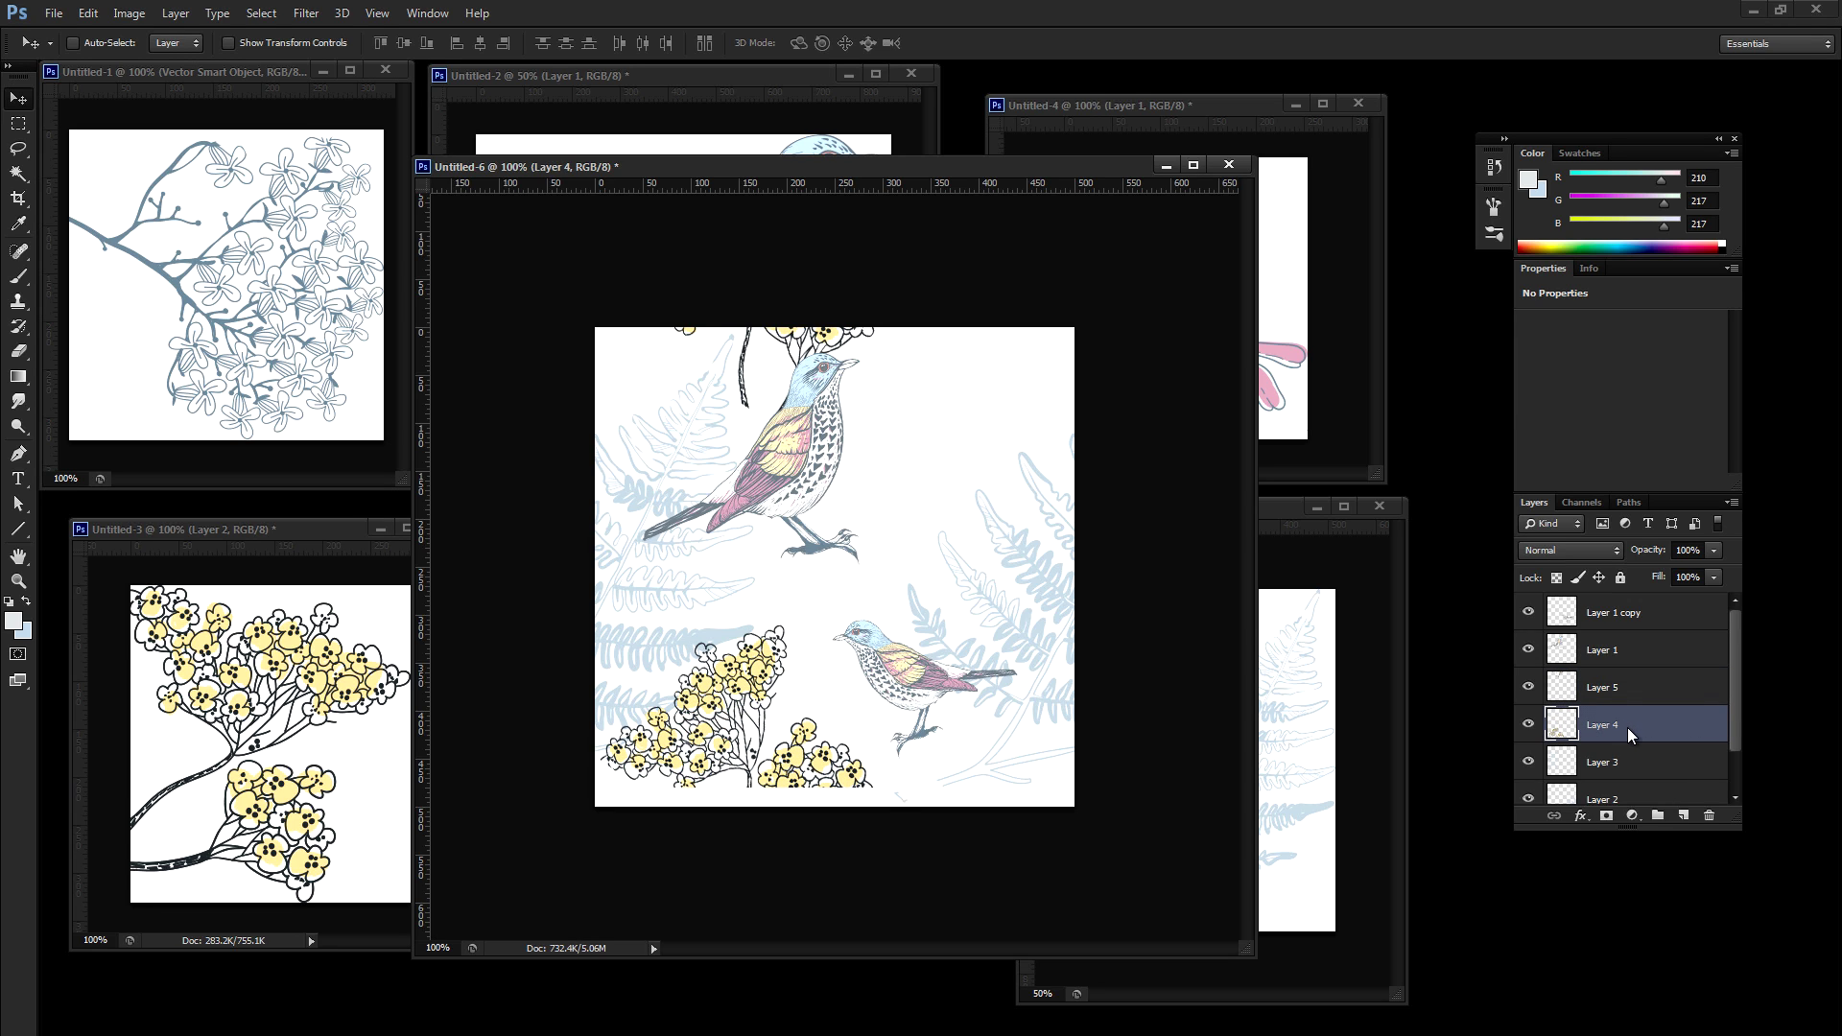
key(shift+Down)
key(shift+Down)
key(shift+Down)
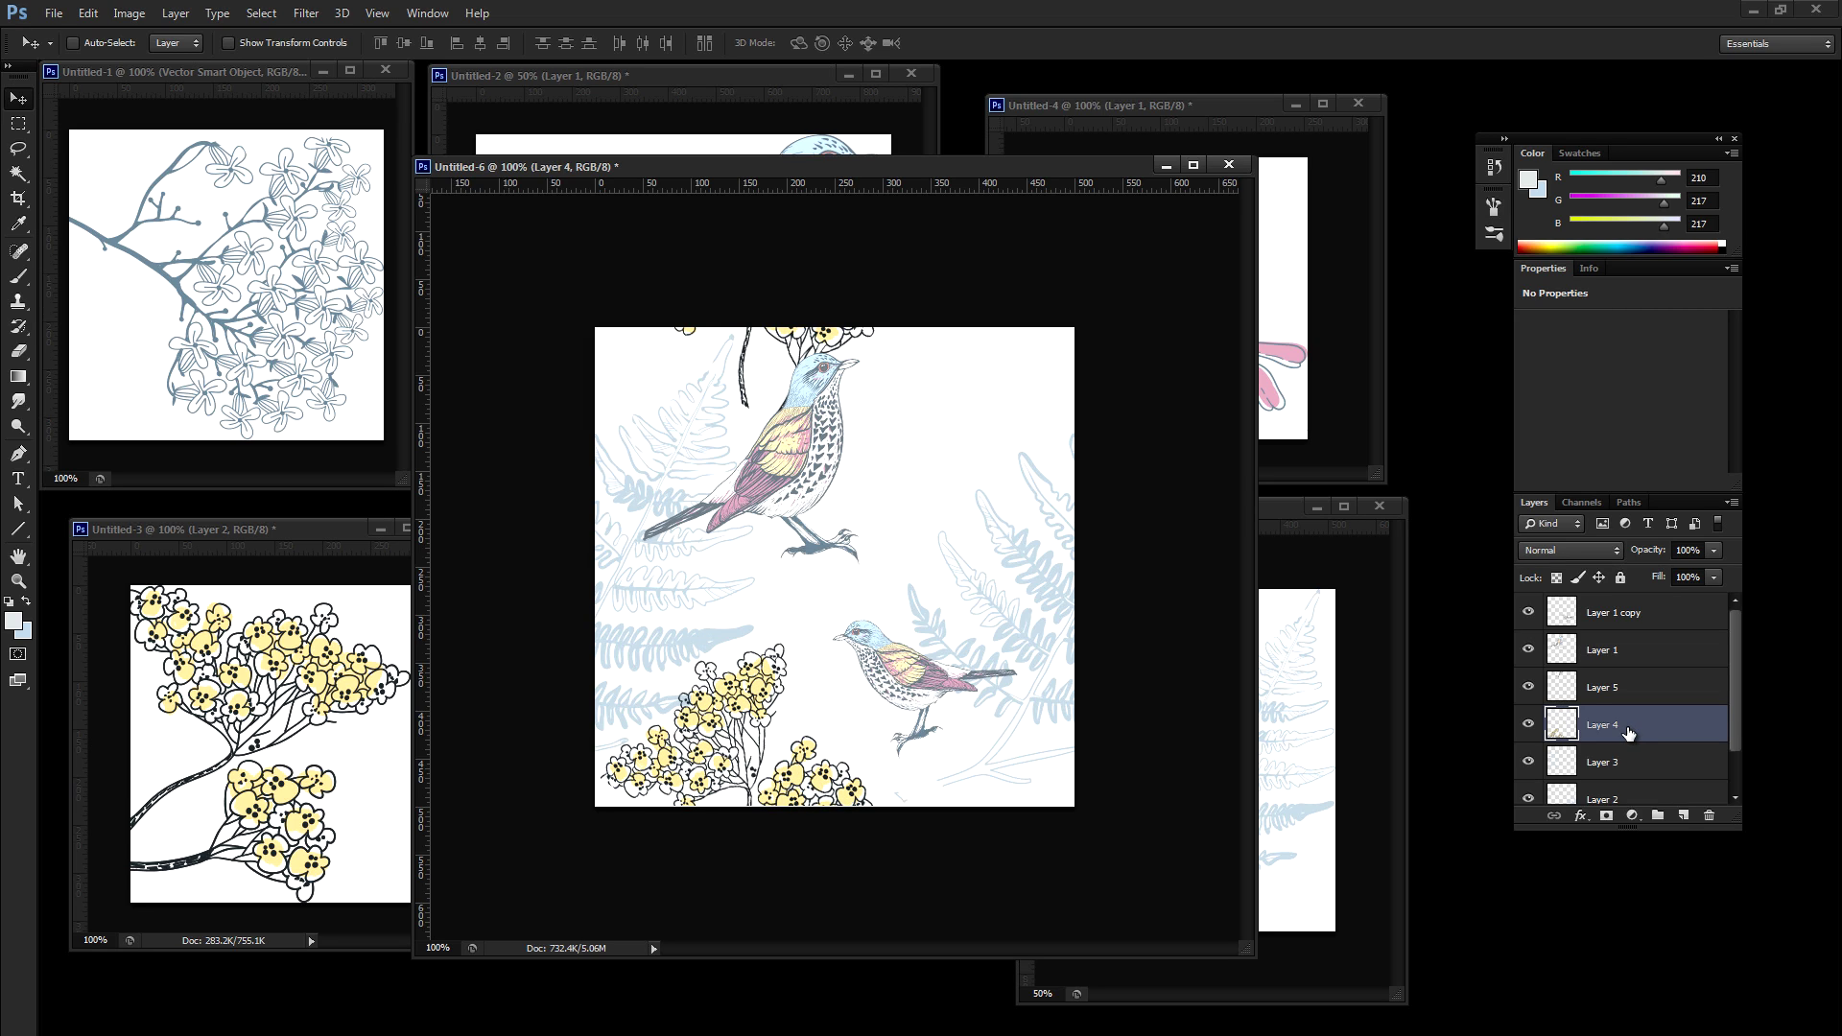
key(Down)
key(Down)
key(Down)
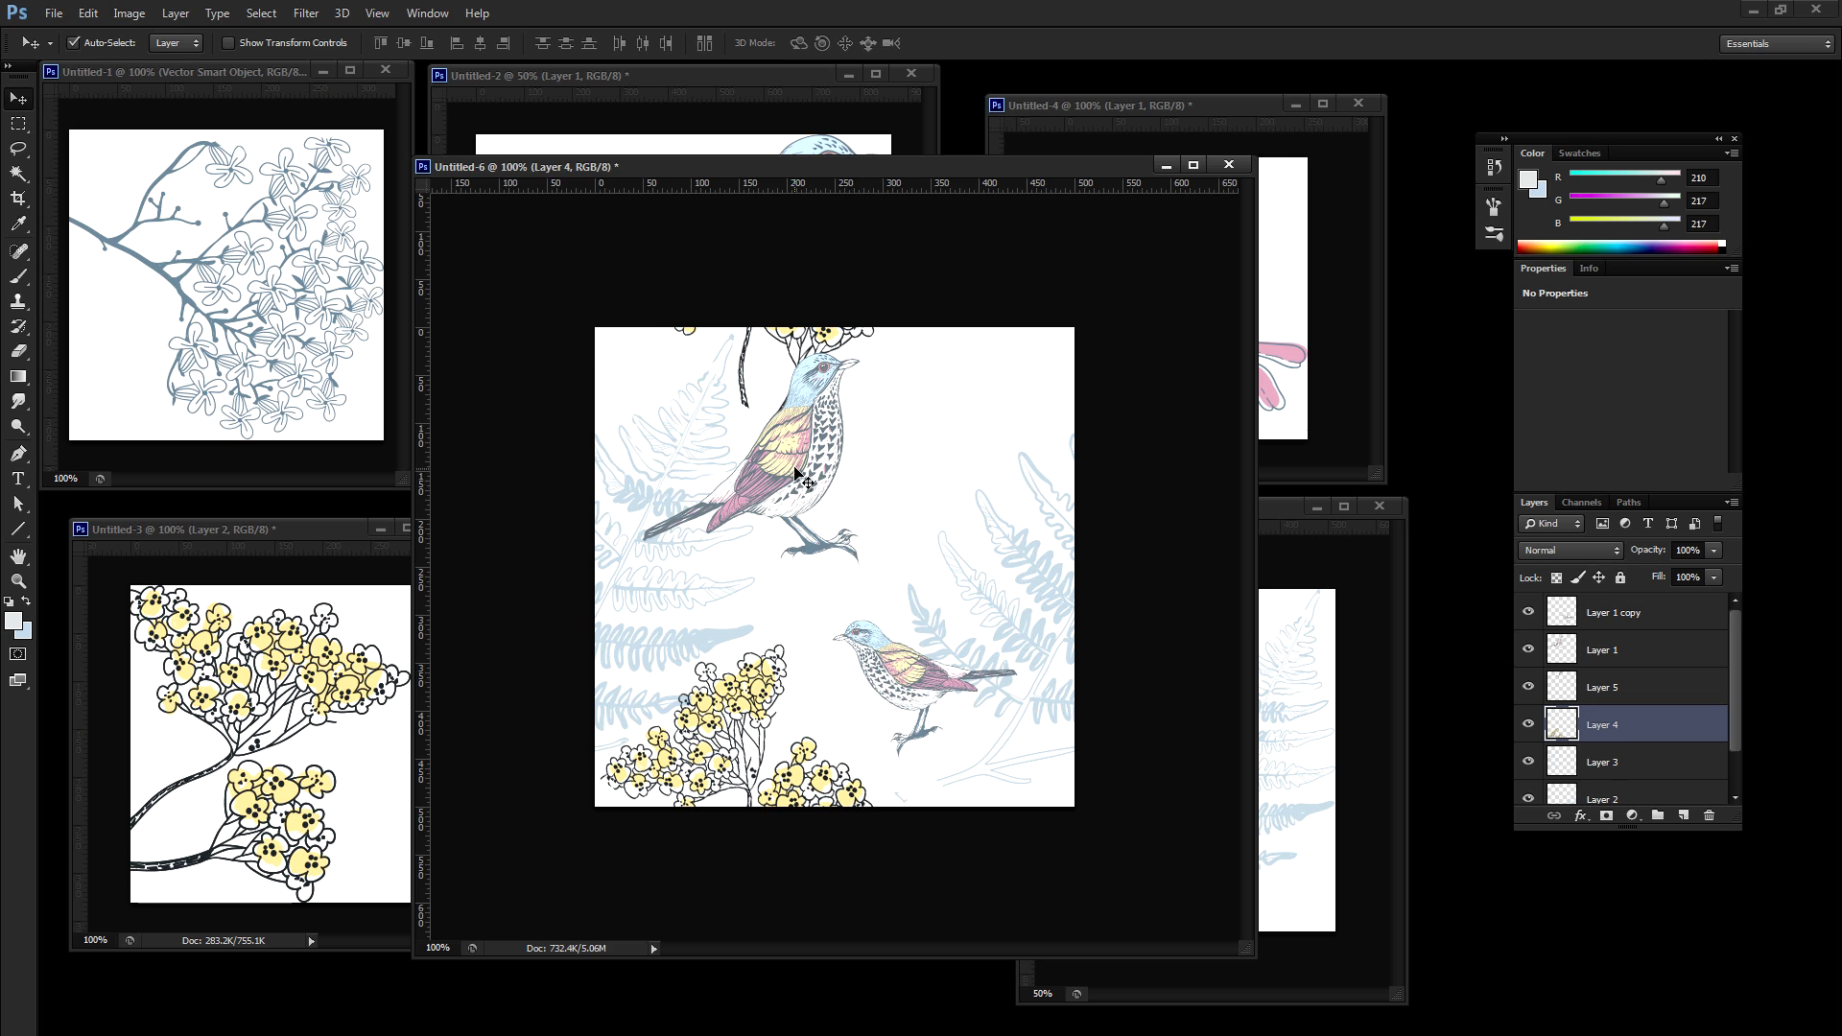
drag(795, 473, 796, 500)
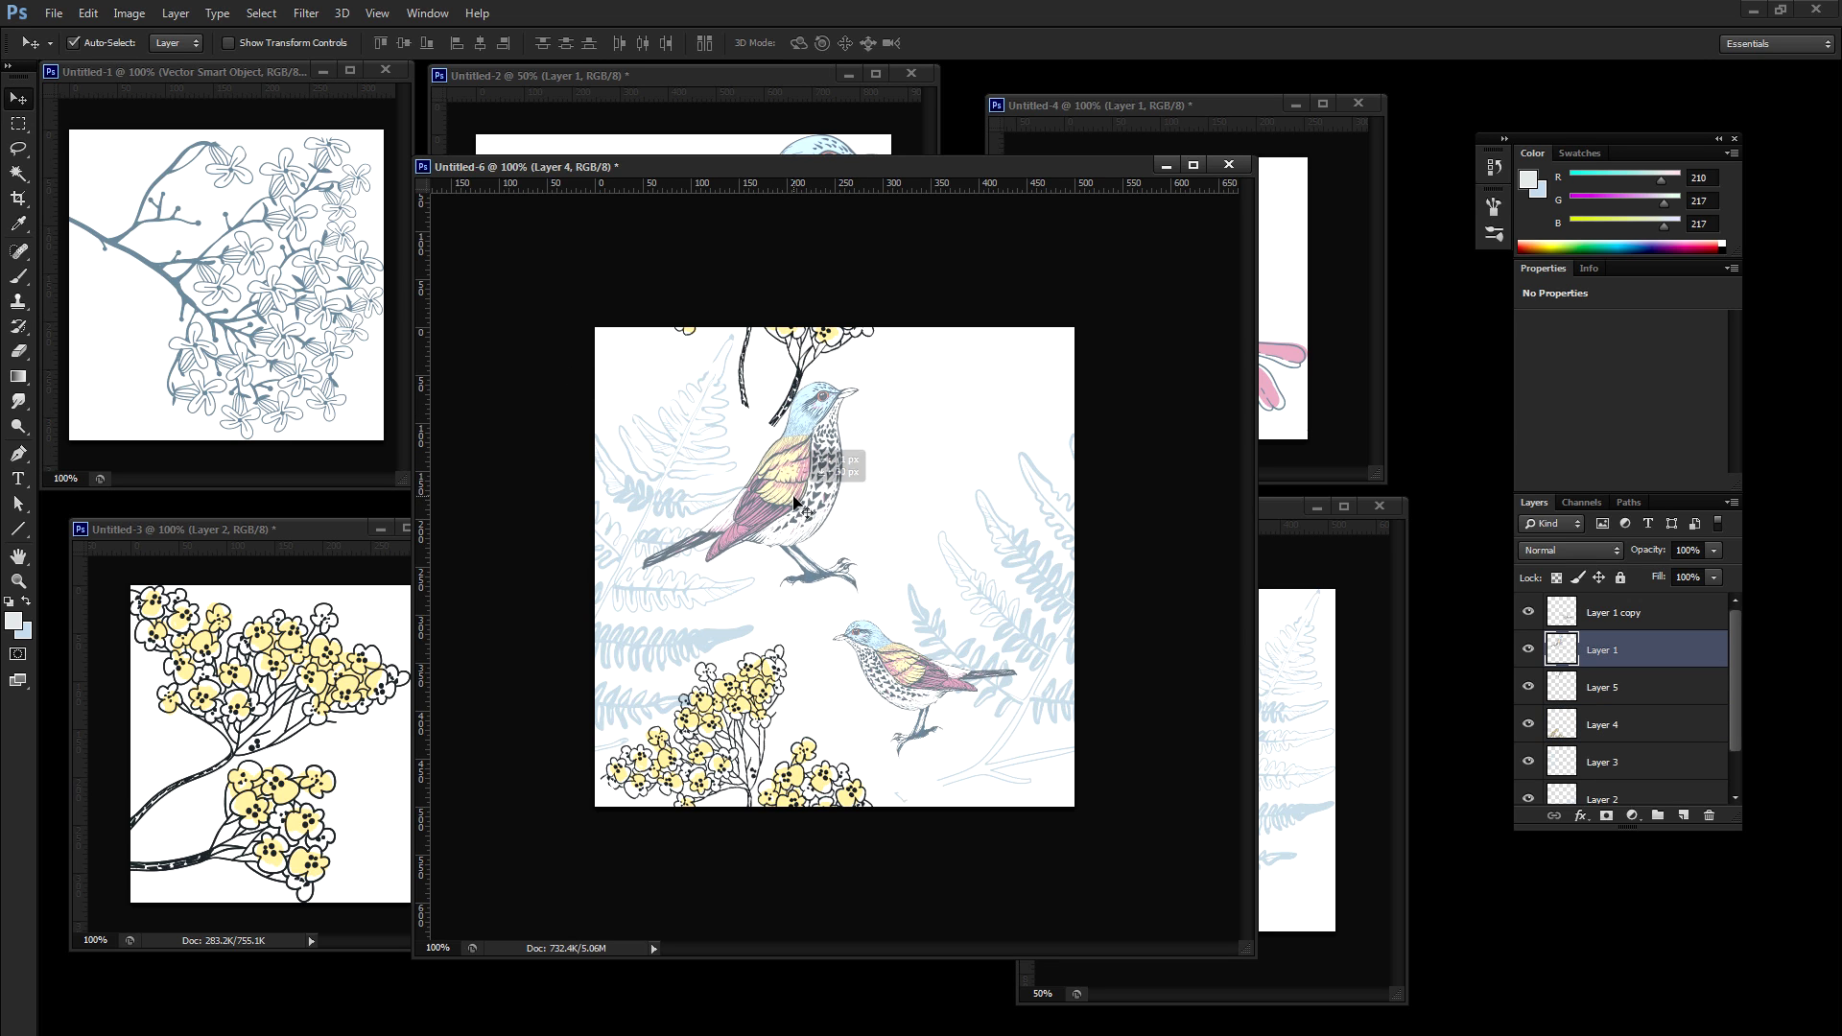
Step: Rotate the large Layer 1 bird about 10.2° and lower it a few pixels
key(ctrl+t)
drag(1016, 428, 1042, 479)
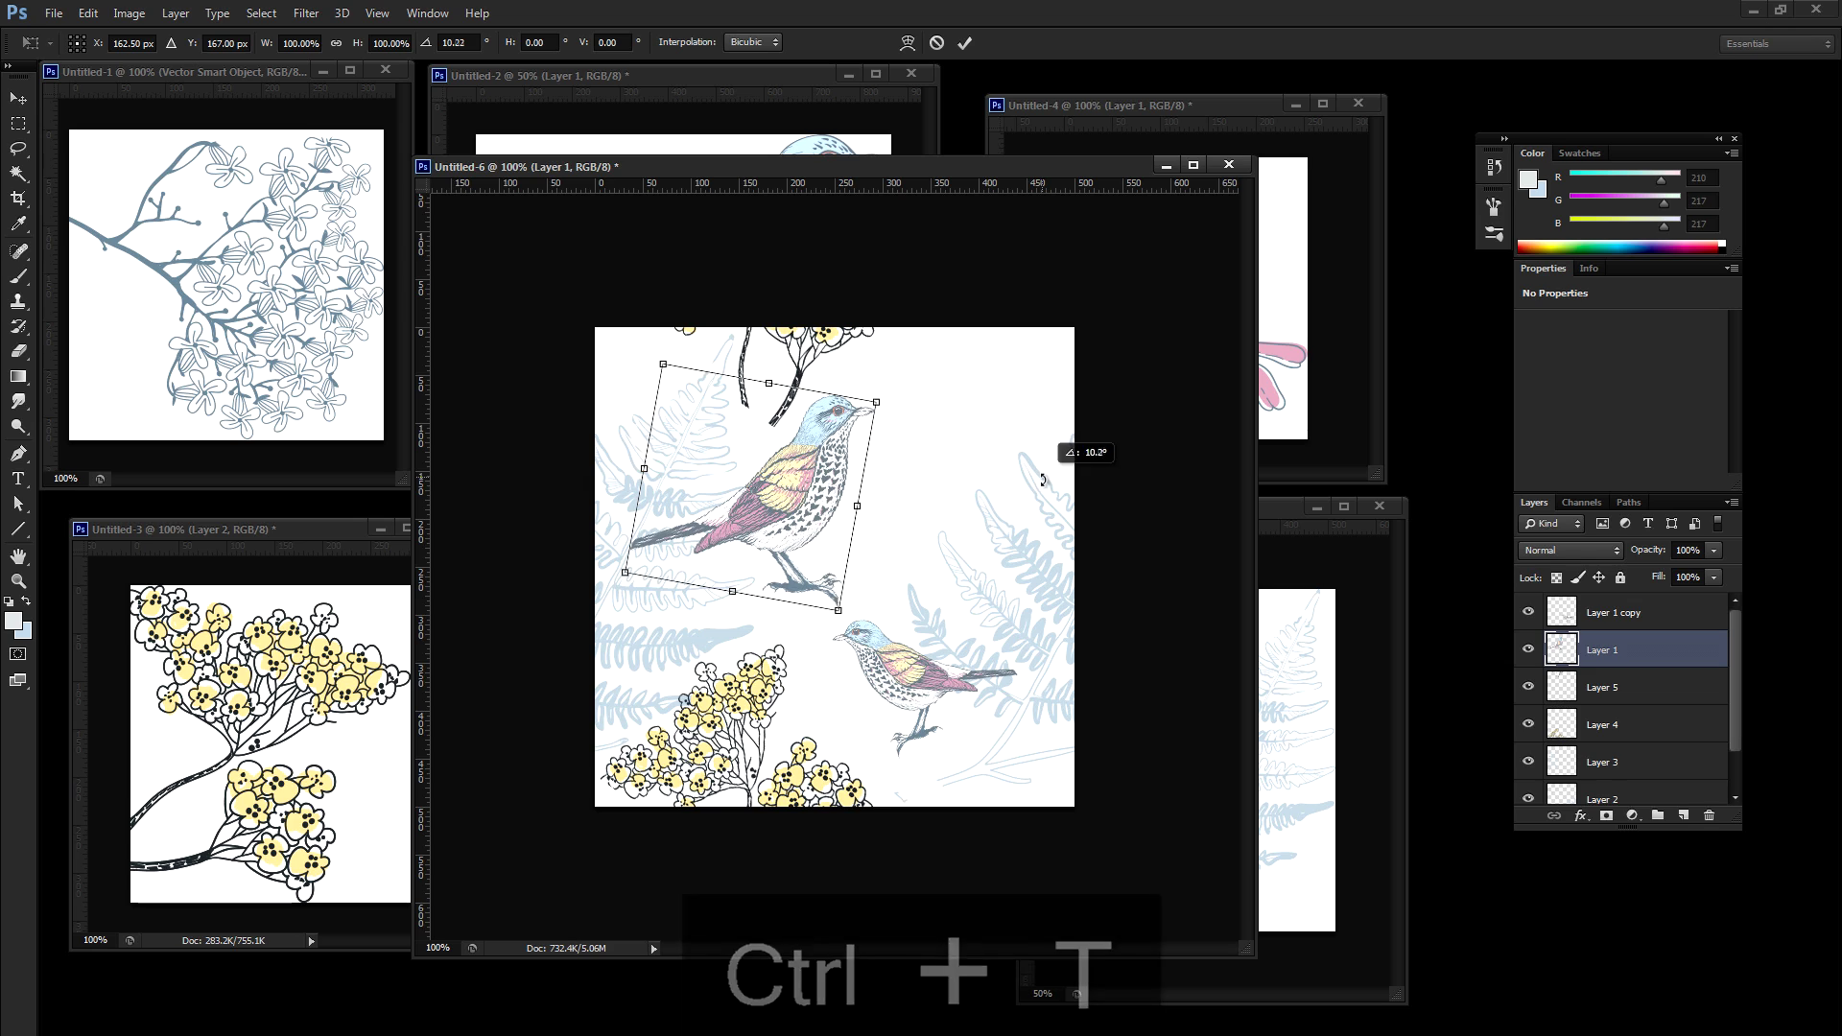
key(Return)
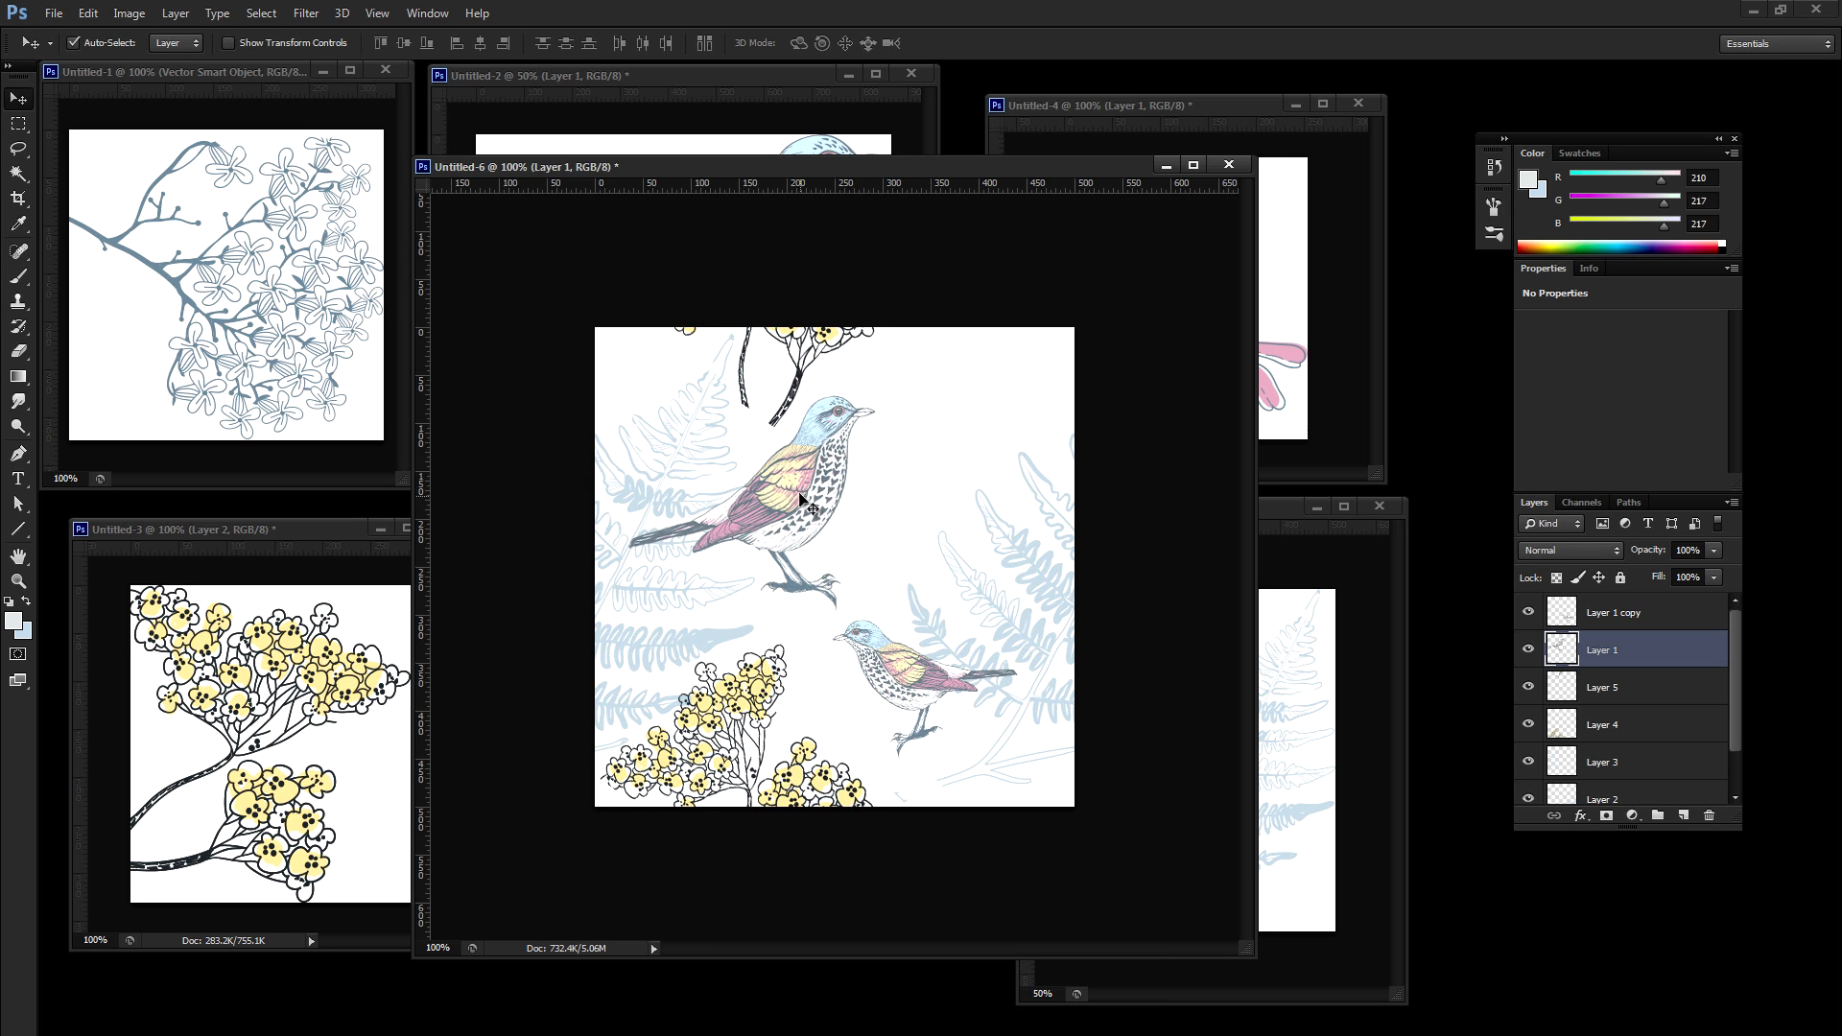
drag(800, 498, 801, 507)
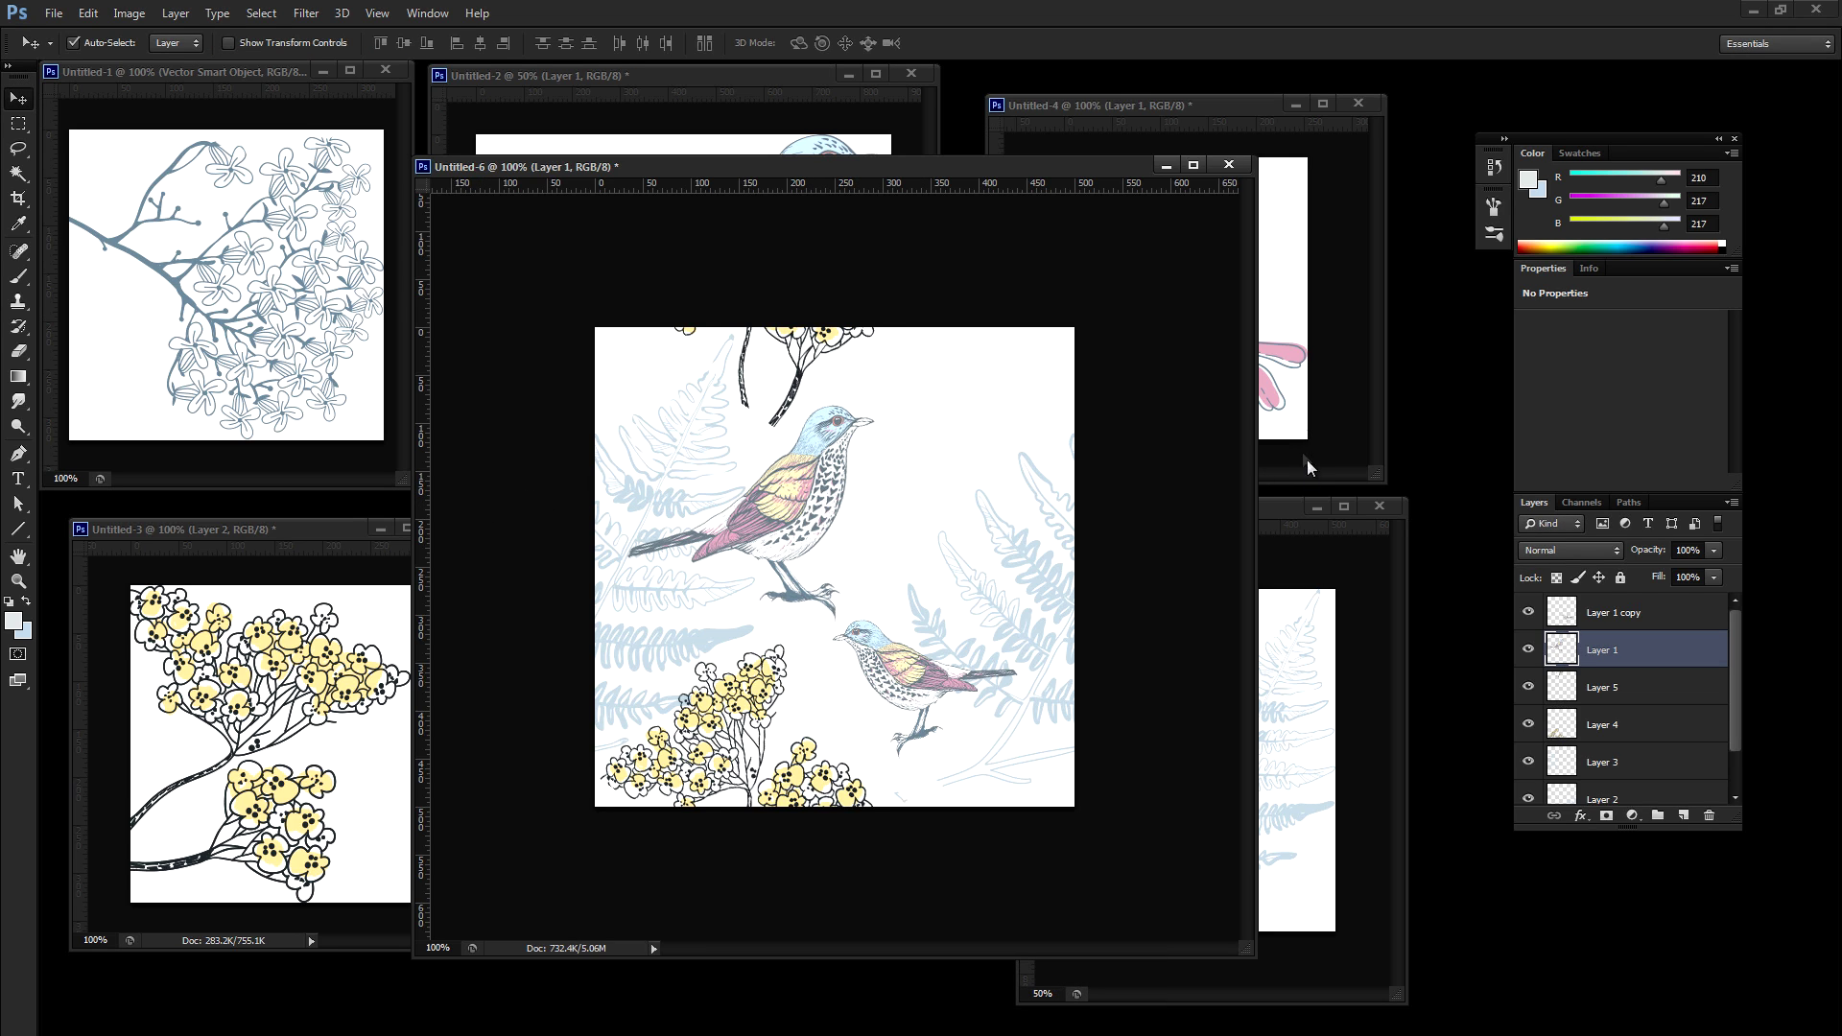
click(399, 375)
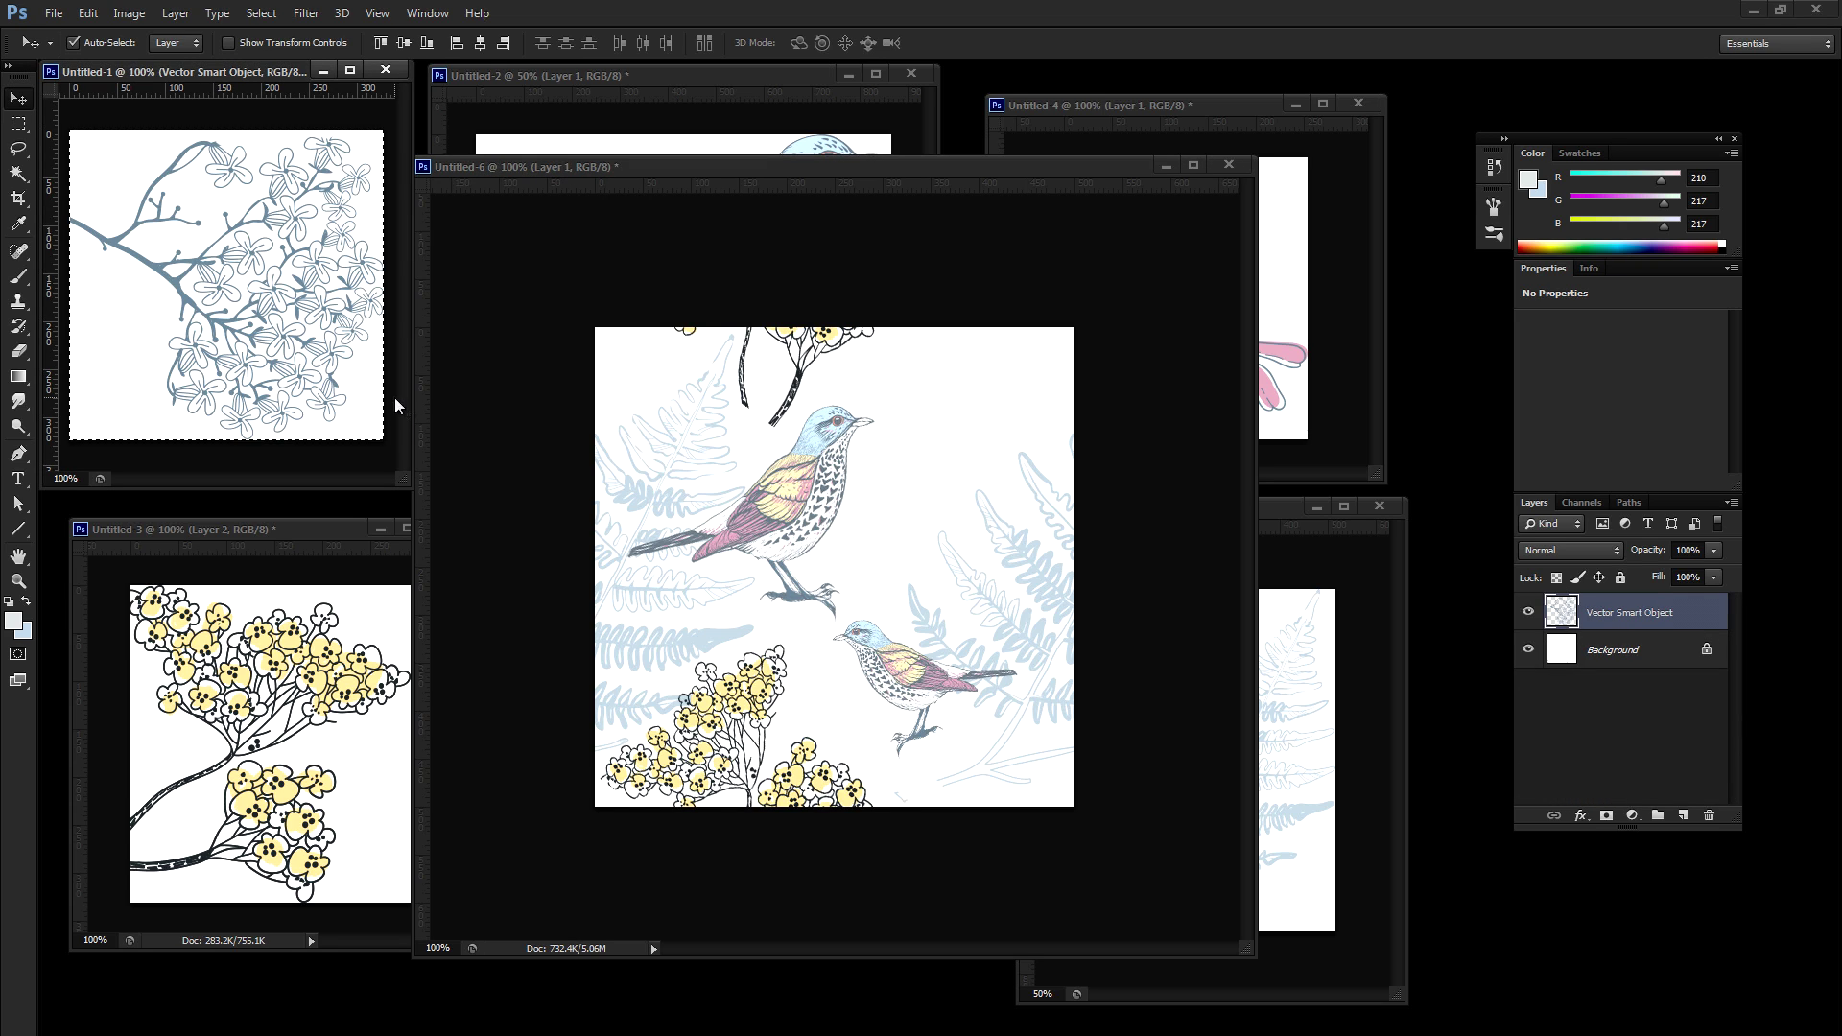
Step: Copy the blue flower branch and paste it into the tile with both bird layers hidden
key(ctrl+a)
key(ctrl+c)
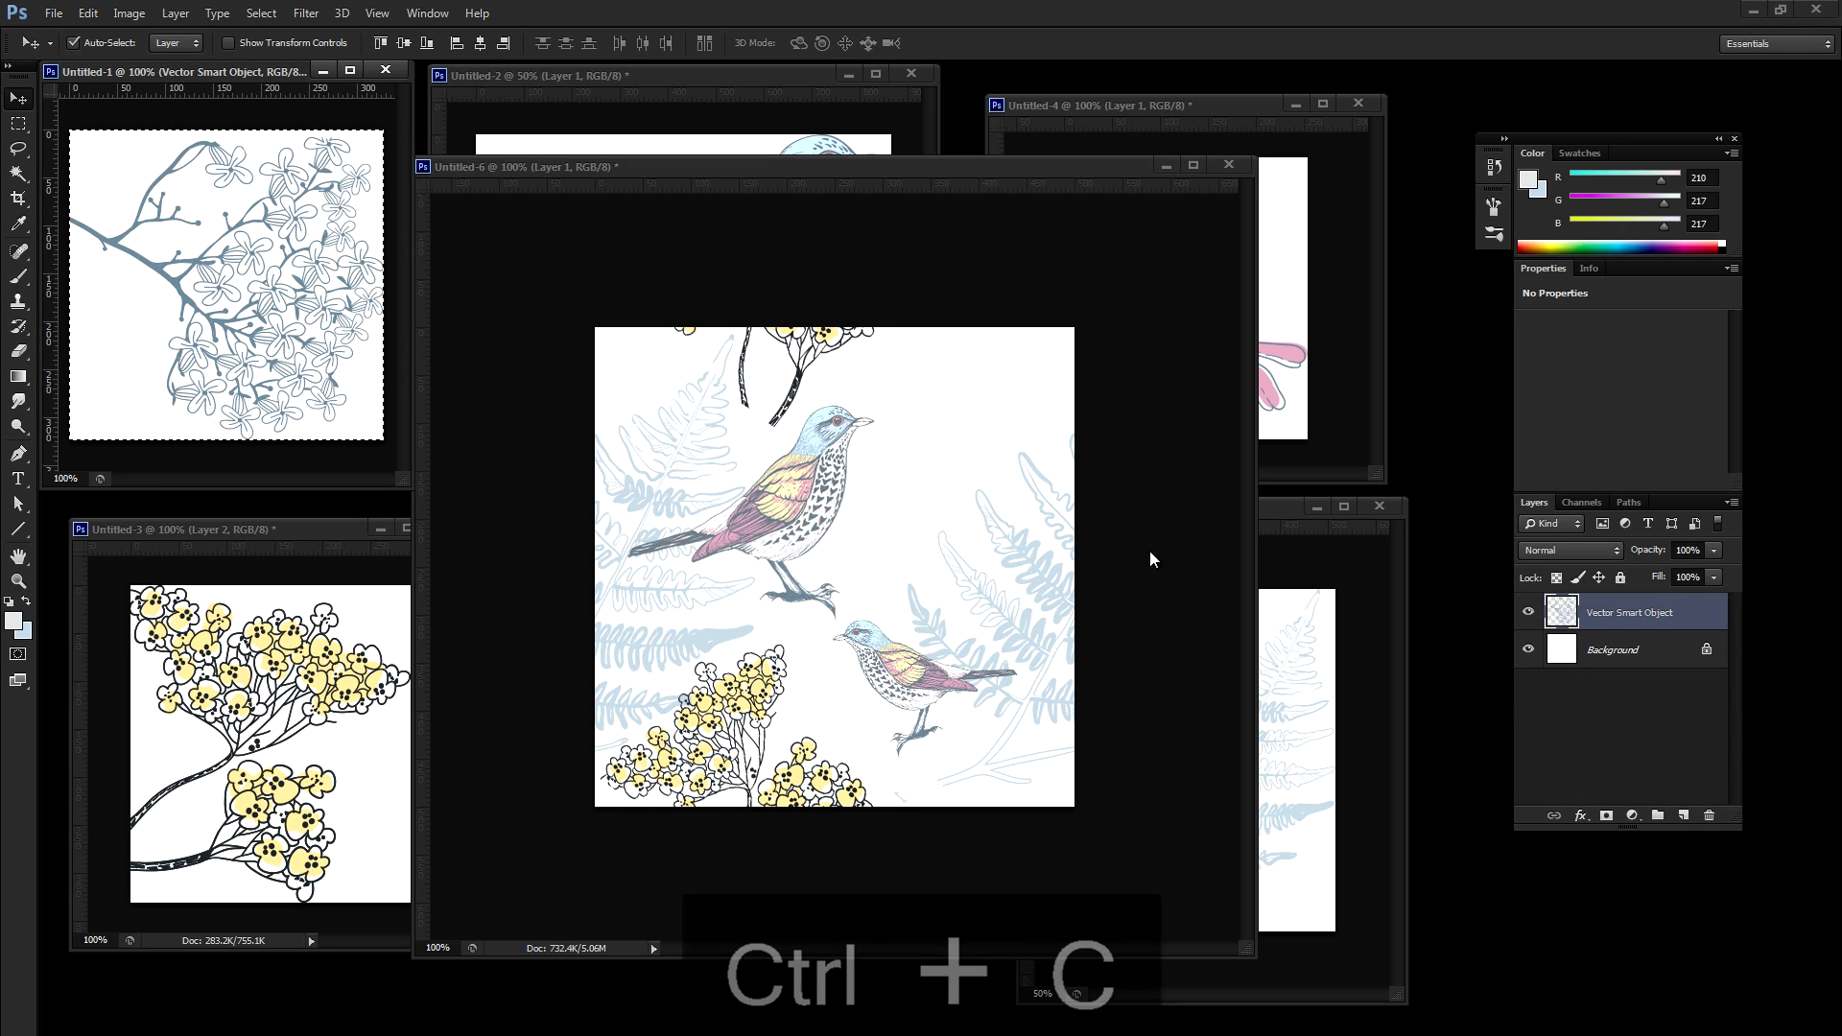
click(1229, 626)
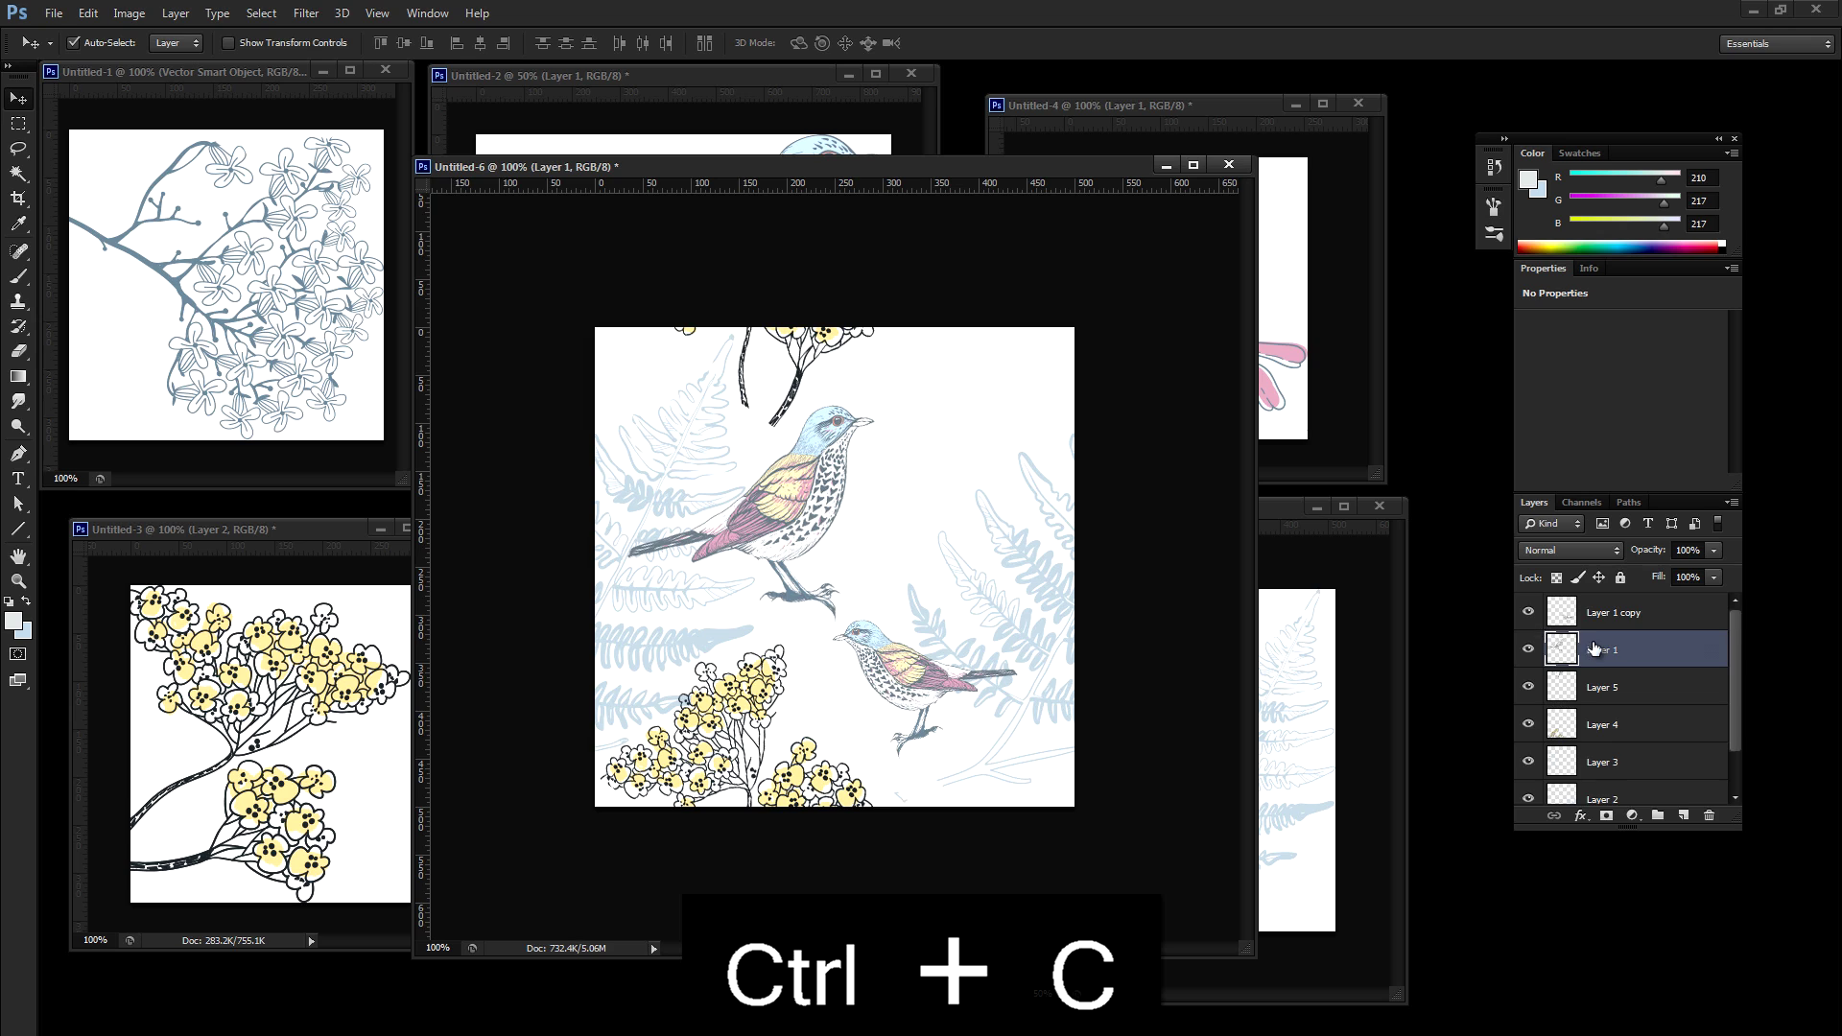
scroll(1594, 649, down, 1)
click(1529, 613)
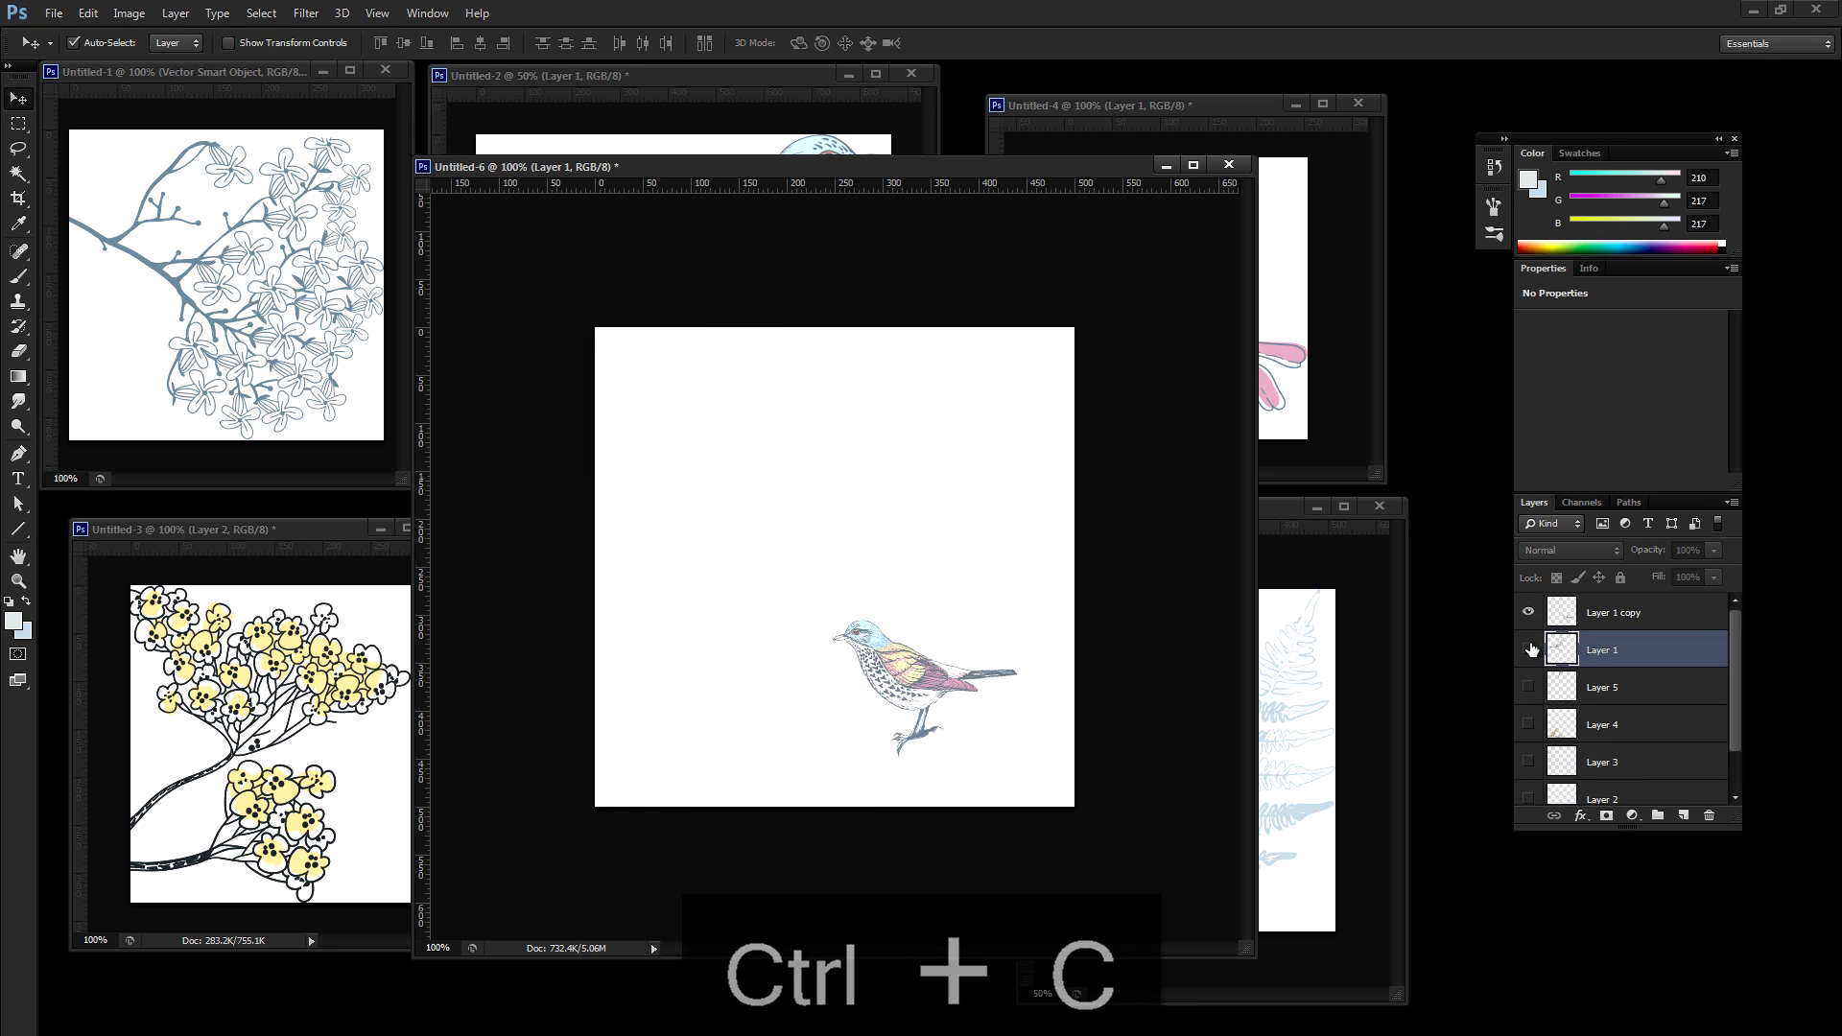
scroll(1530, 623, up, 1)
click(1528, 612)
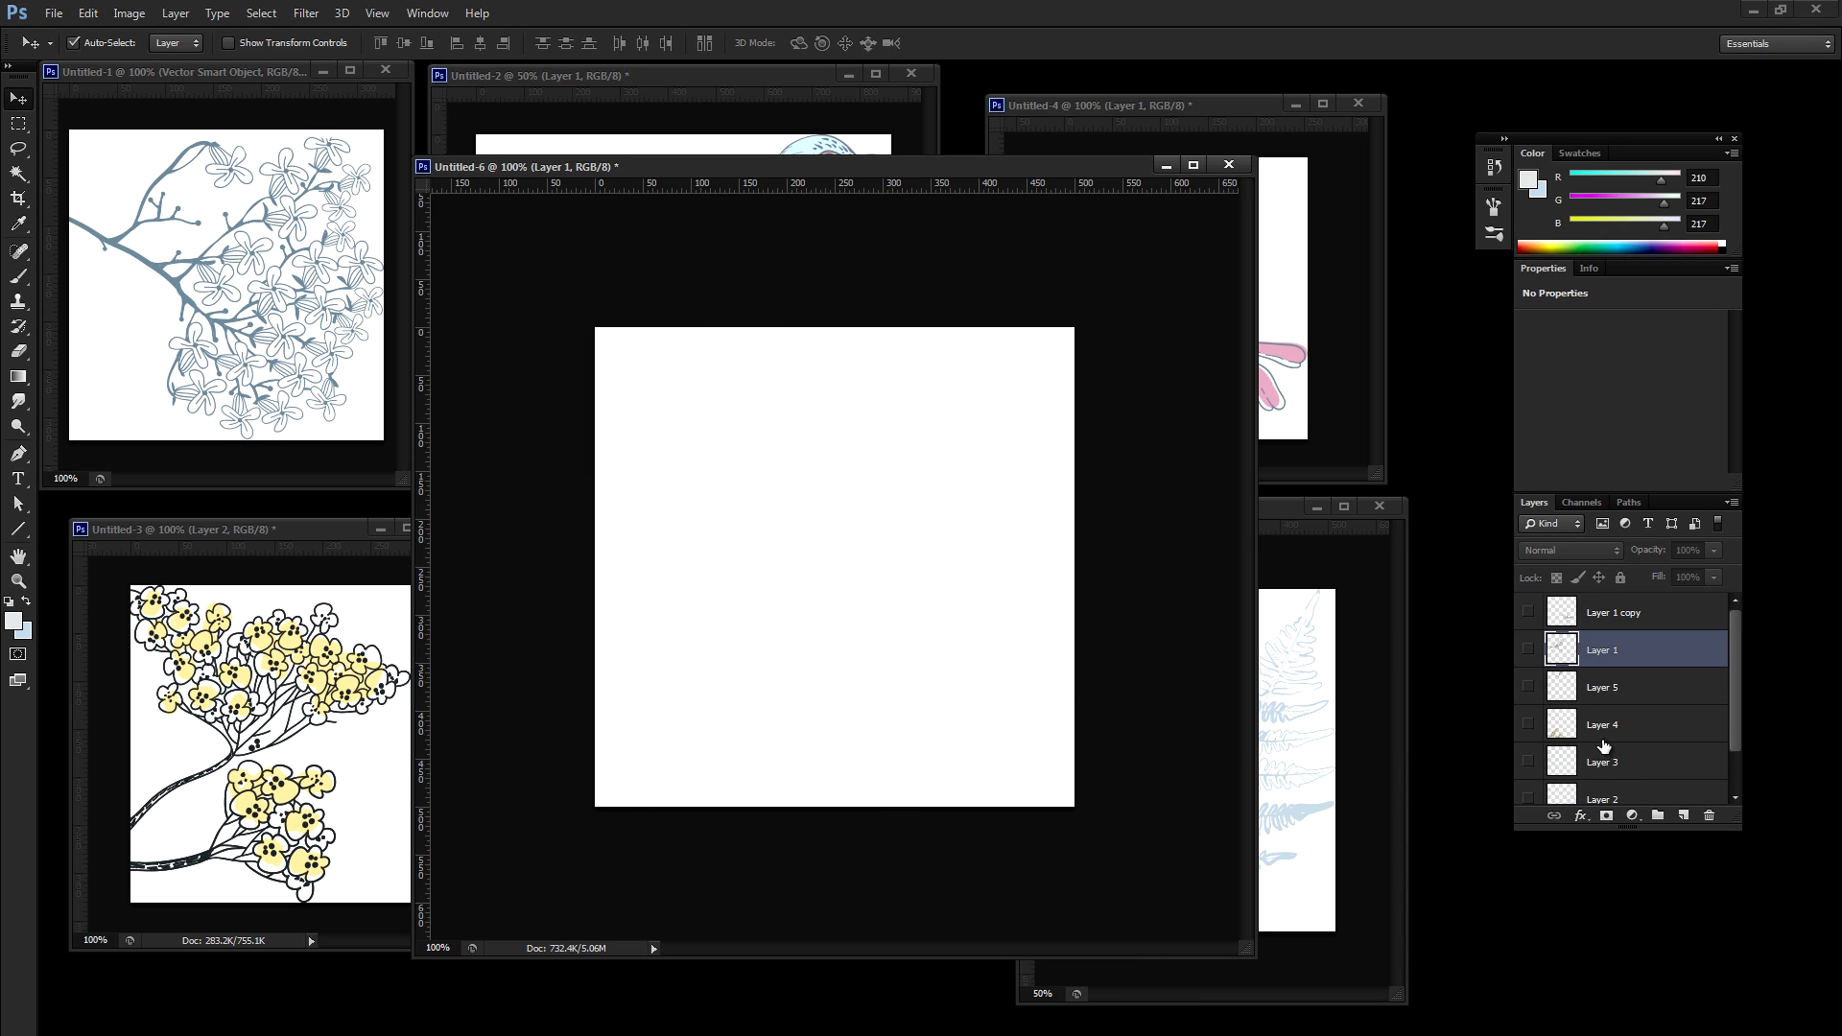
key(ctrl+v)
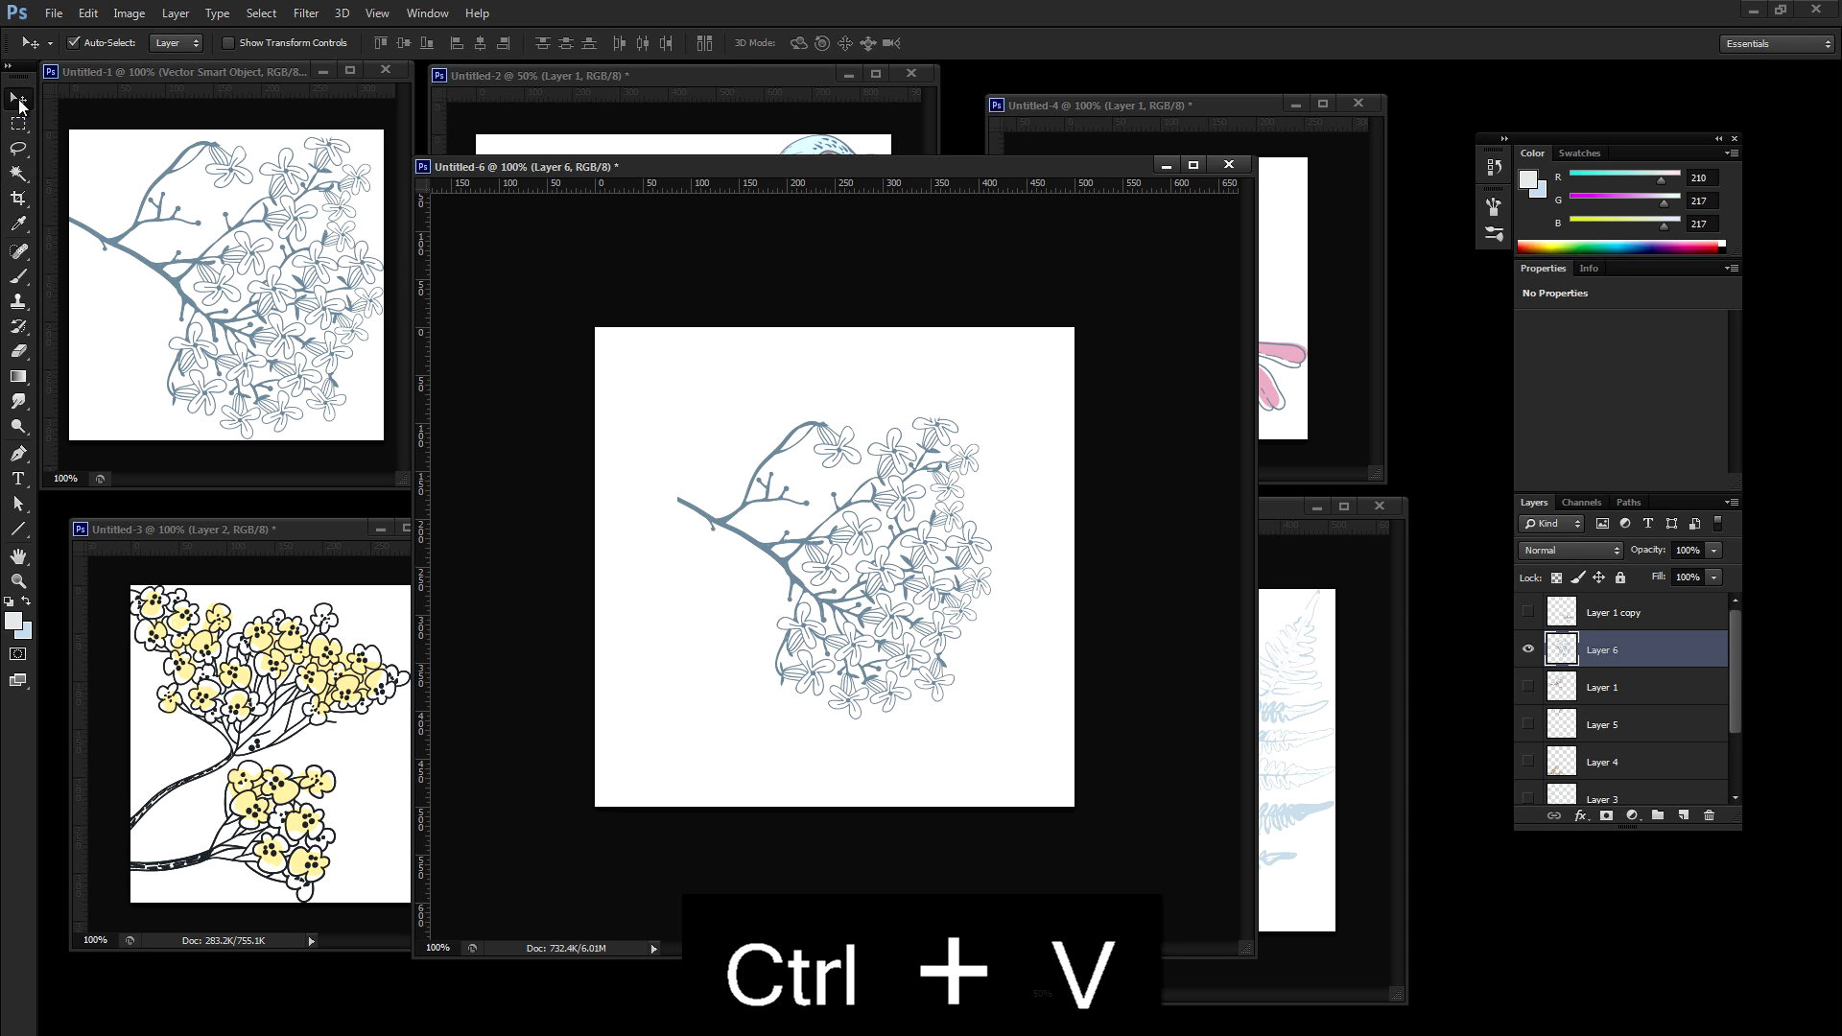
Step: Scale the pasted branch down to about 88% and marquee the lower 259 px of the tile
click(19, 124)
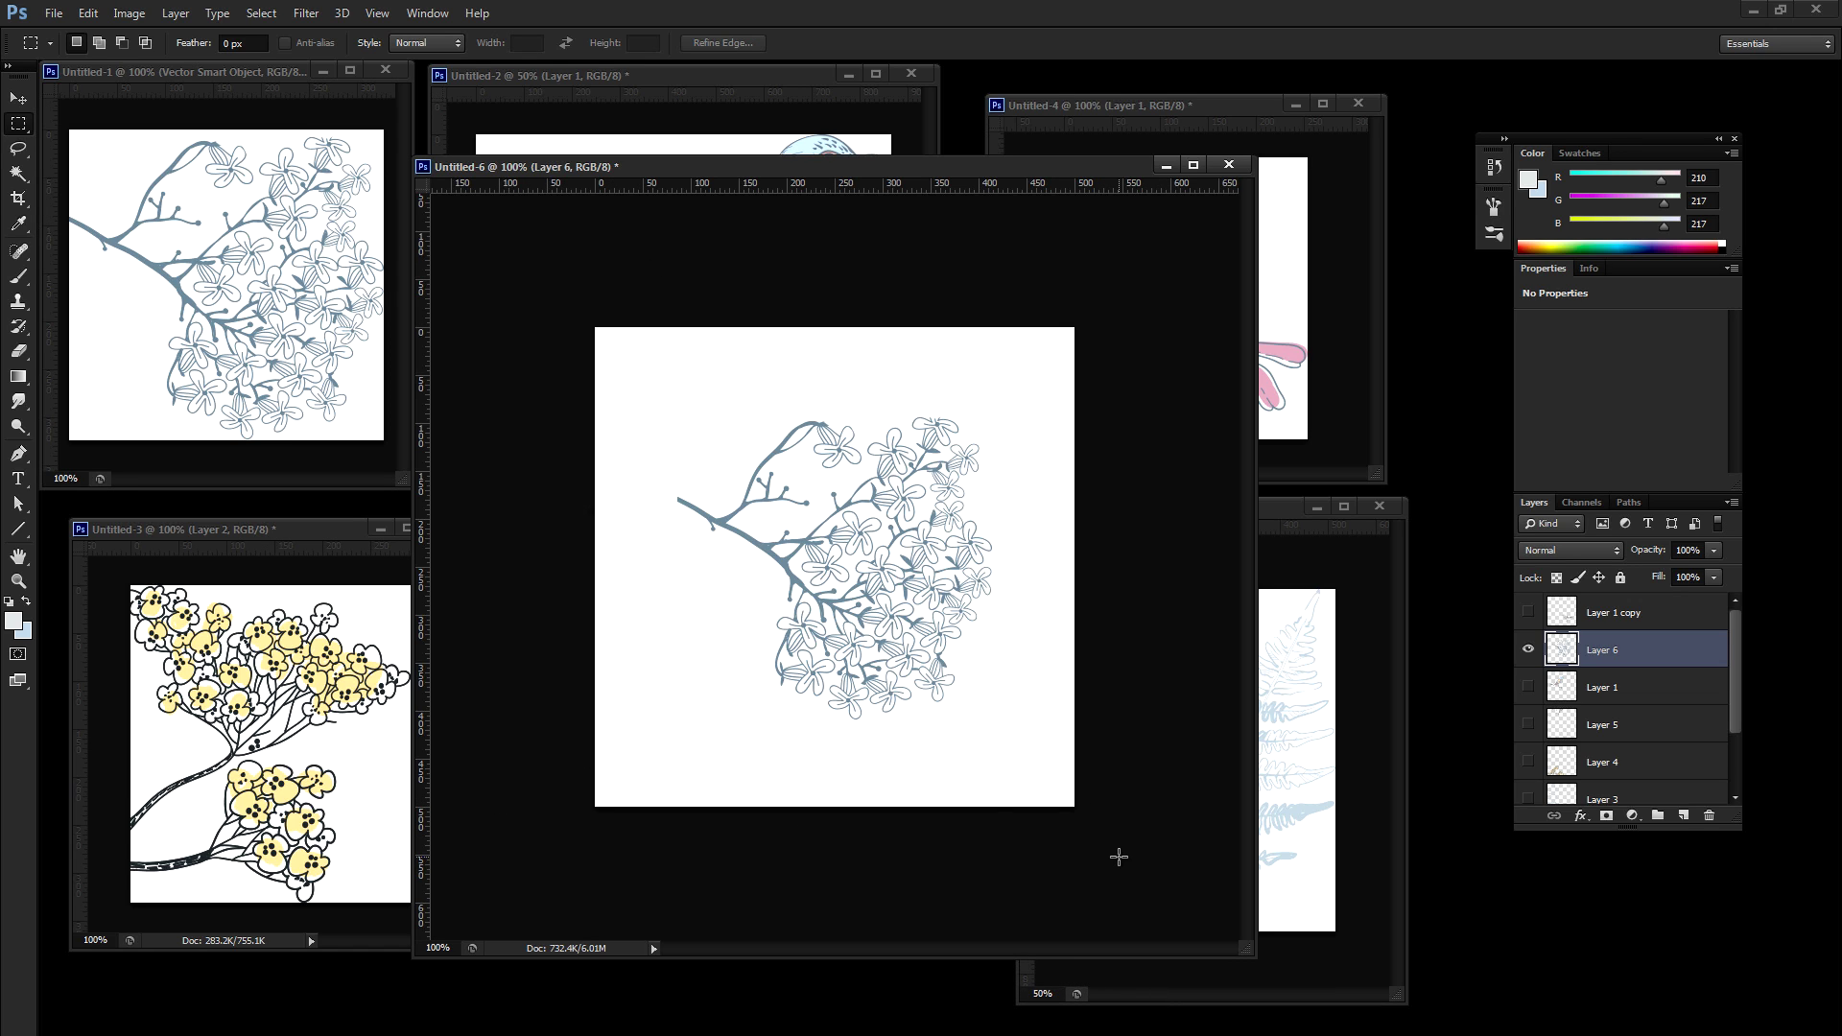
key(ctrl+t)
drag(1020, 765, 981, 690)
key(Return)
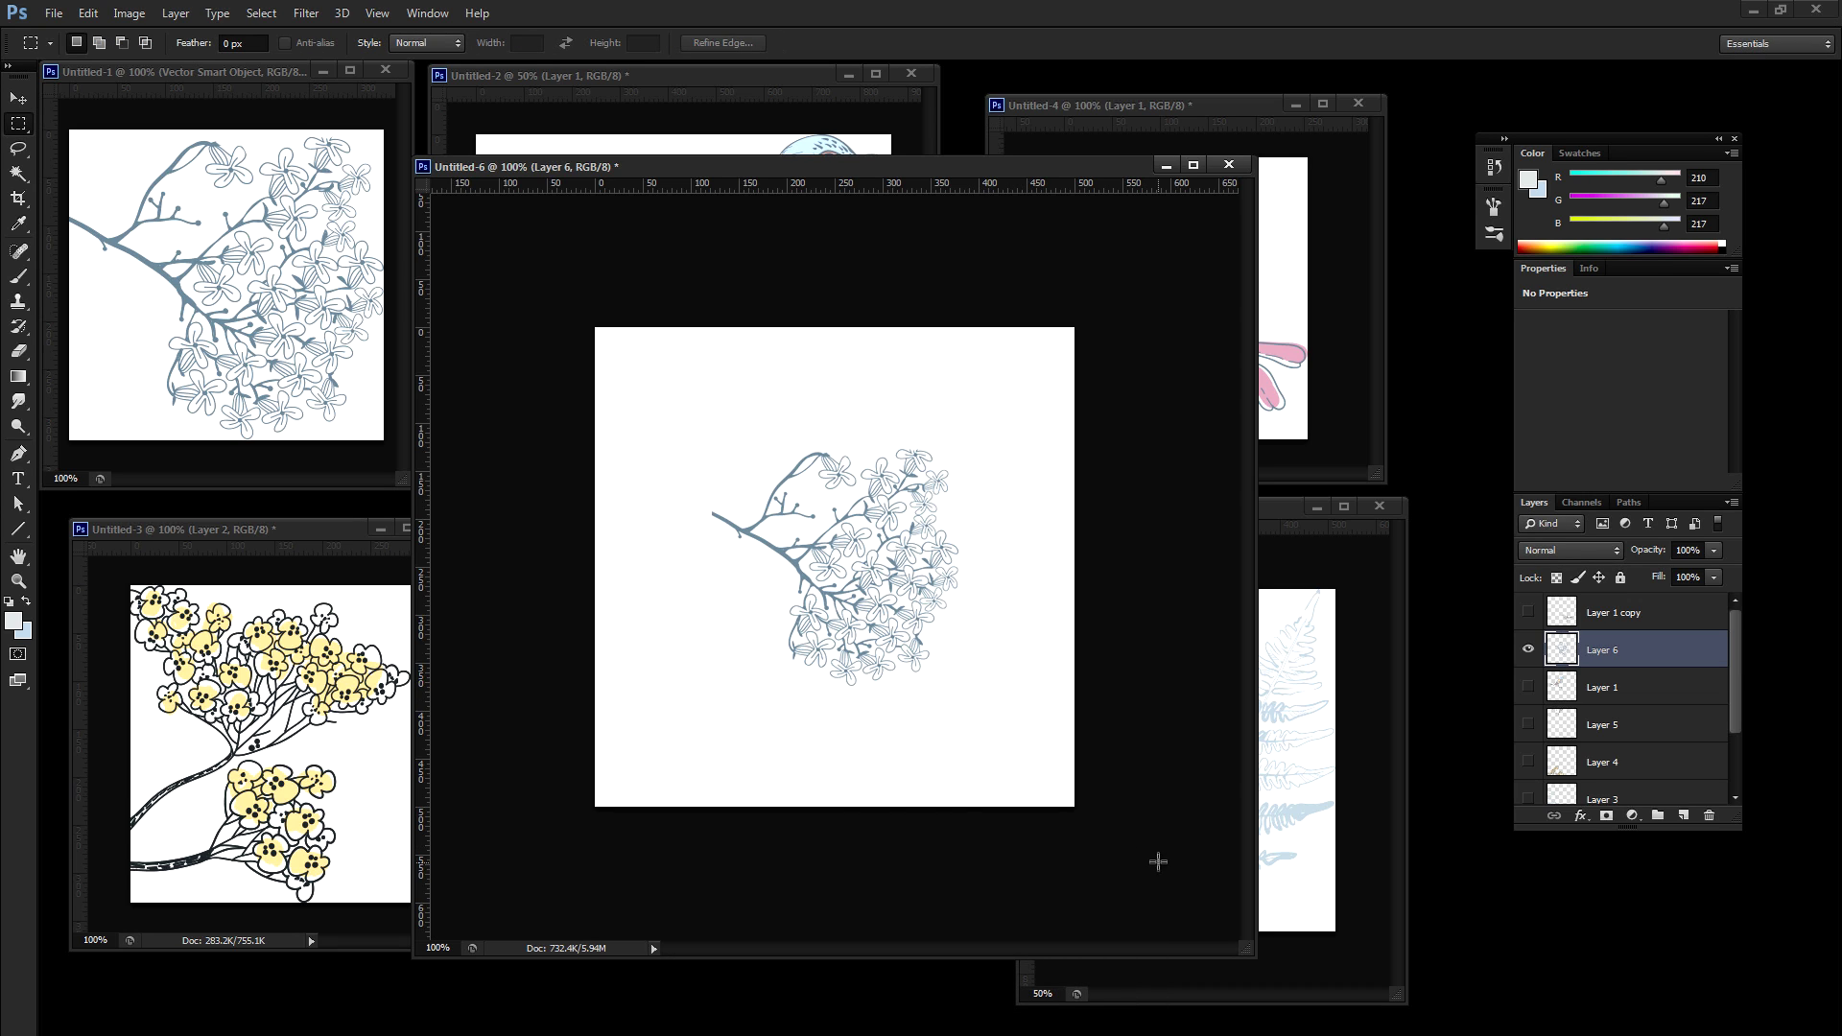
drag(1158, 861, 485, 566)
Step: Cut the lower part of the branch onto its own Layer 7 with Layer Via Cut
click(796, 718)
right_click(824, 624)
click(925, 802)
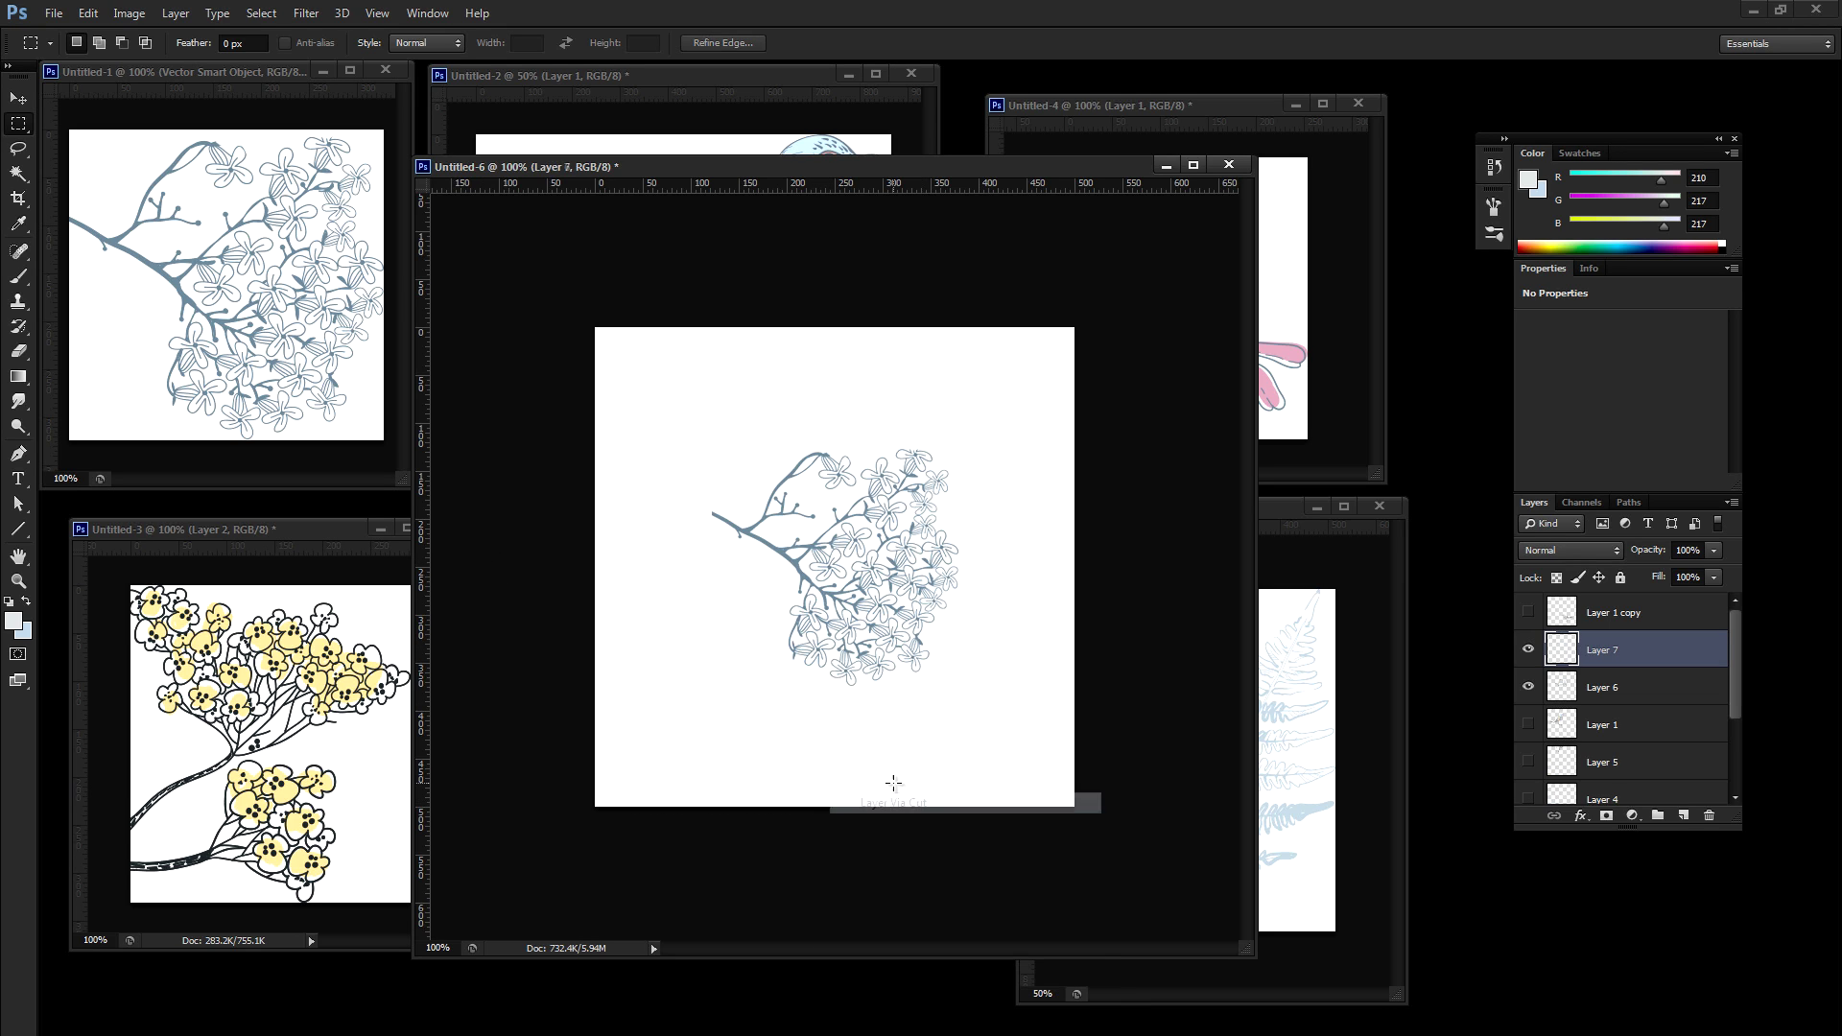
click(1528, 652)
click(1528, 653)
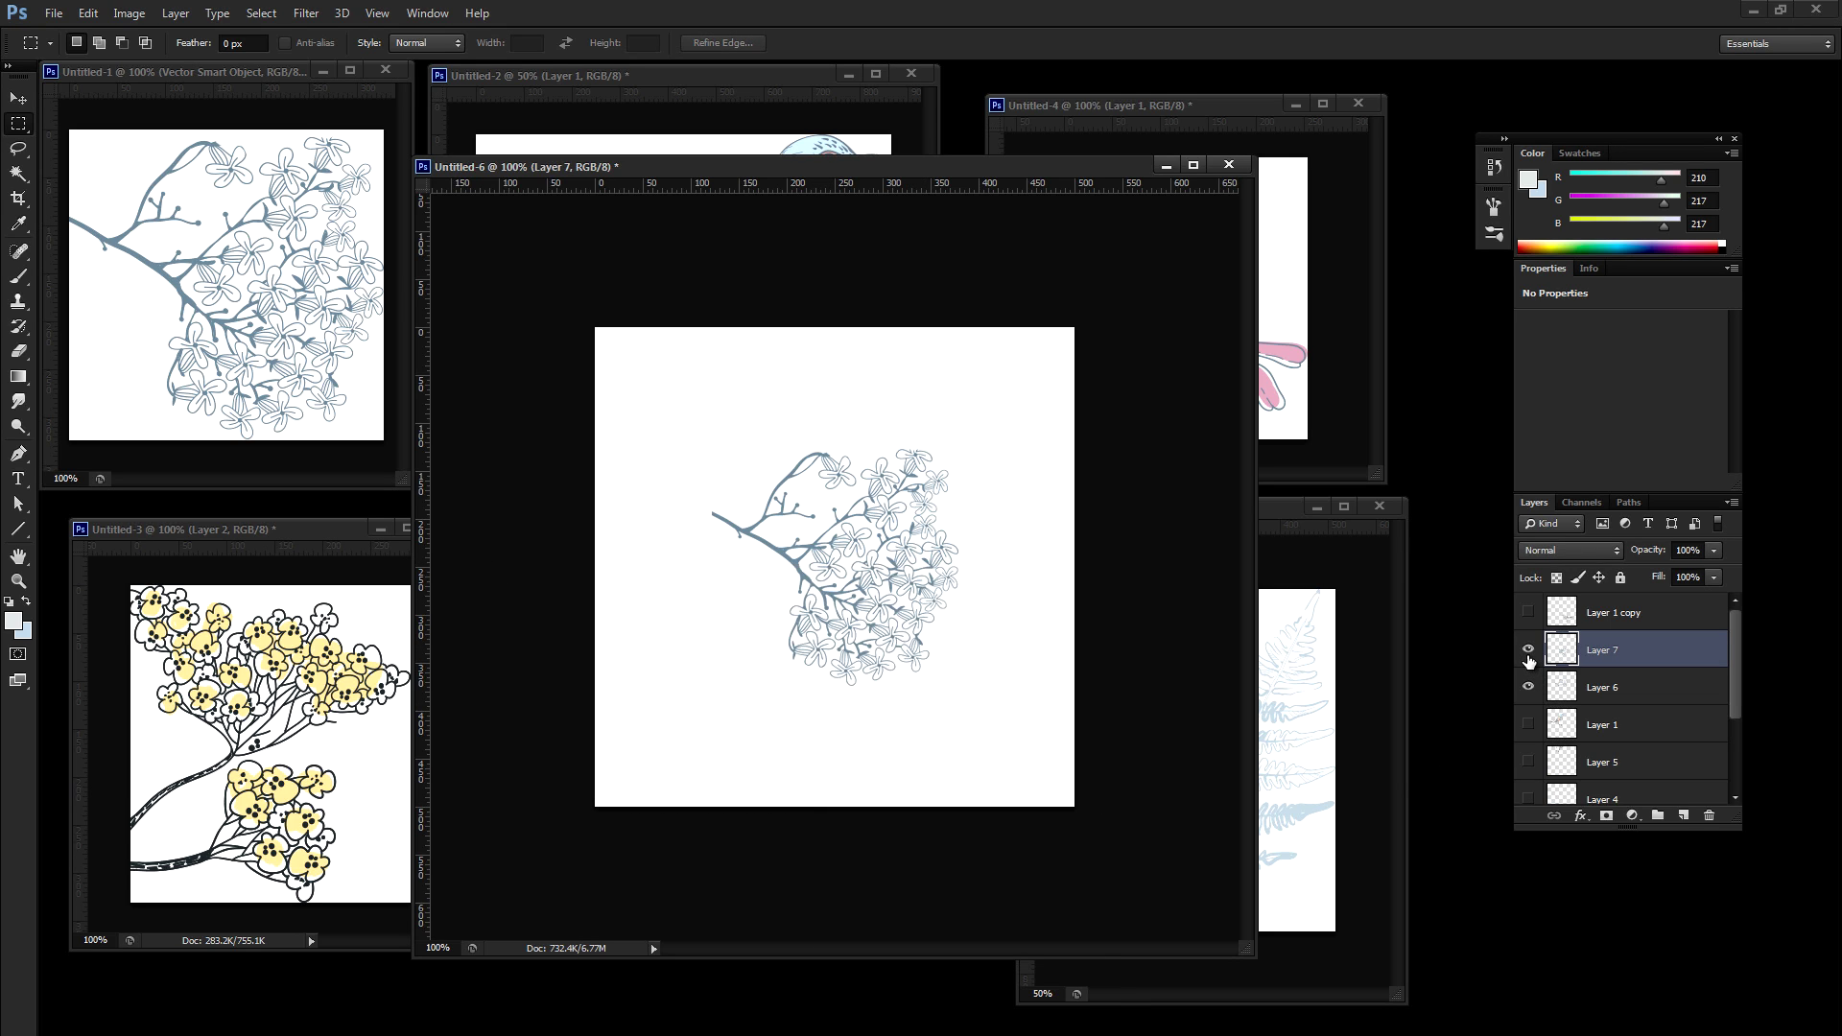
Step: Cut the right 227 px strip of the tile into Layer 8 and hide it
drag(1144, 831, 861, 199)
right_click(936, 553)
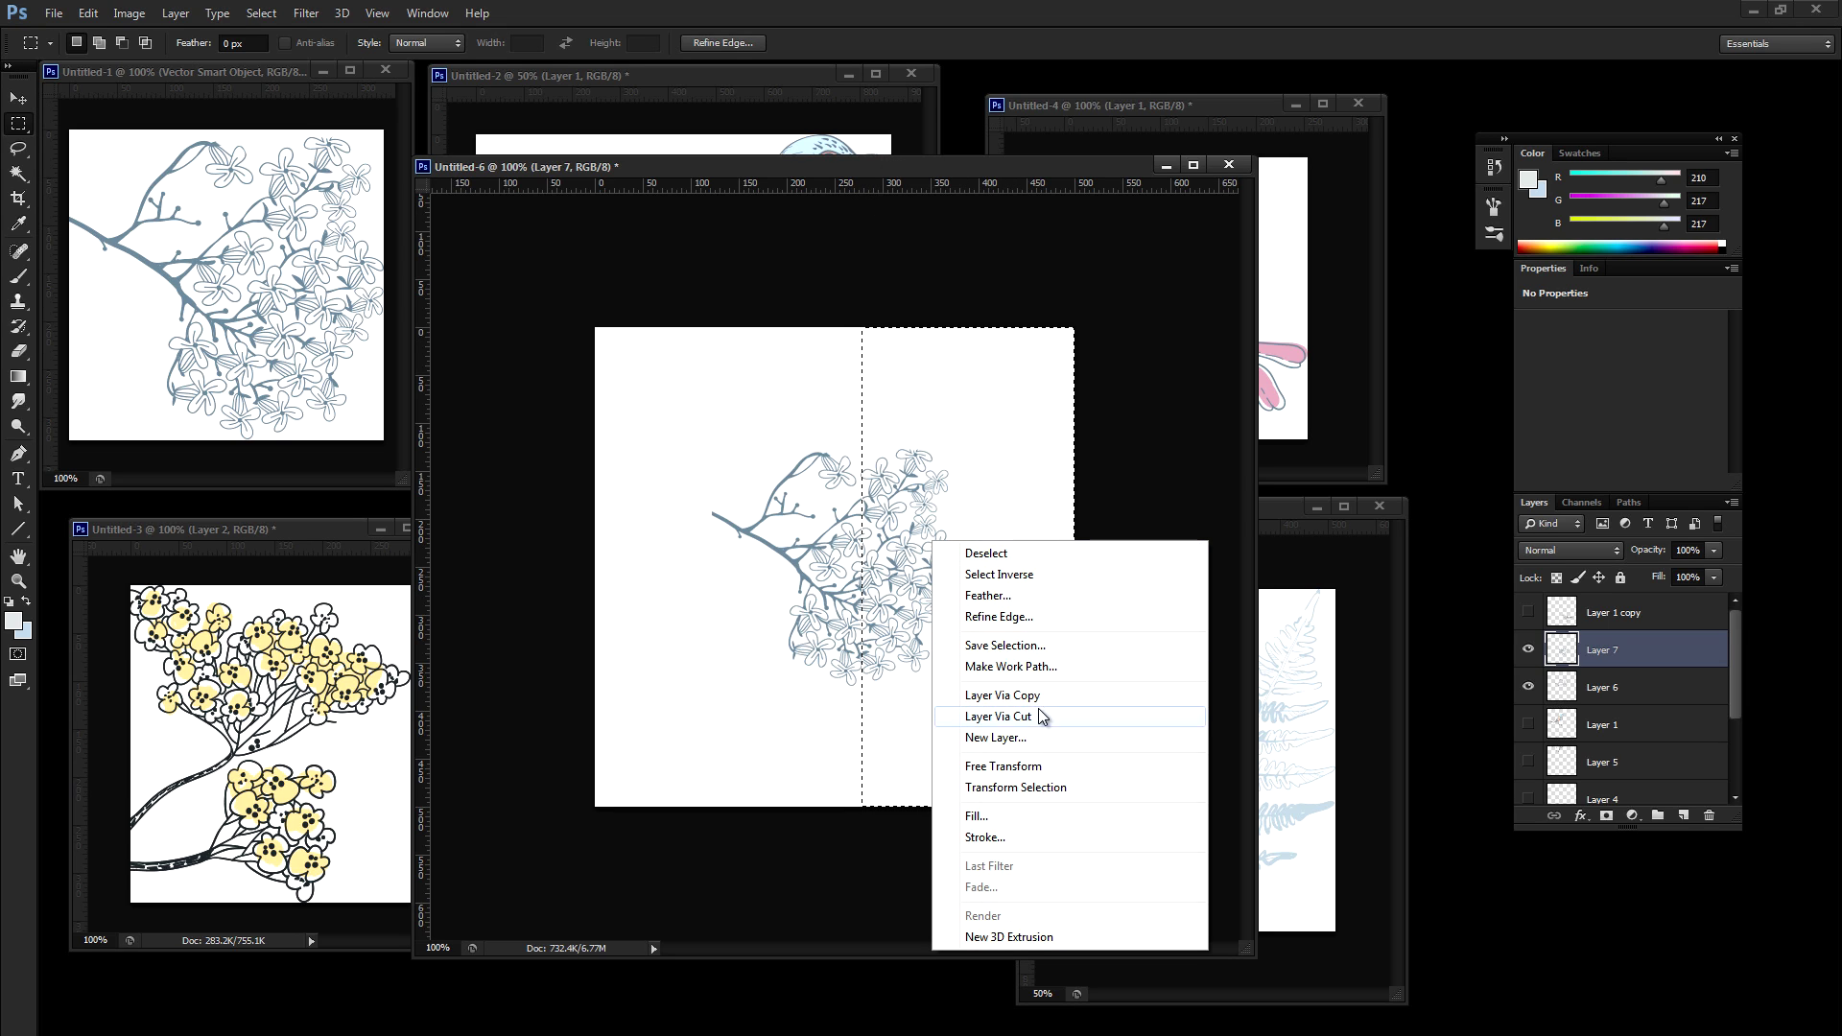
click(1043, 711)
click(1528, 650)
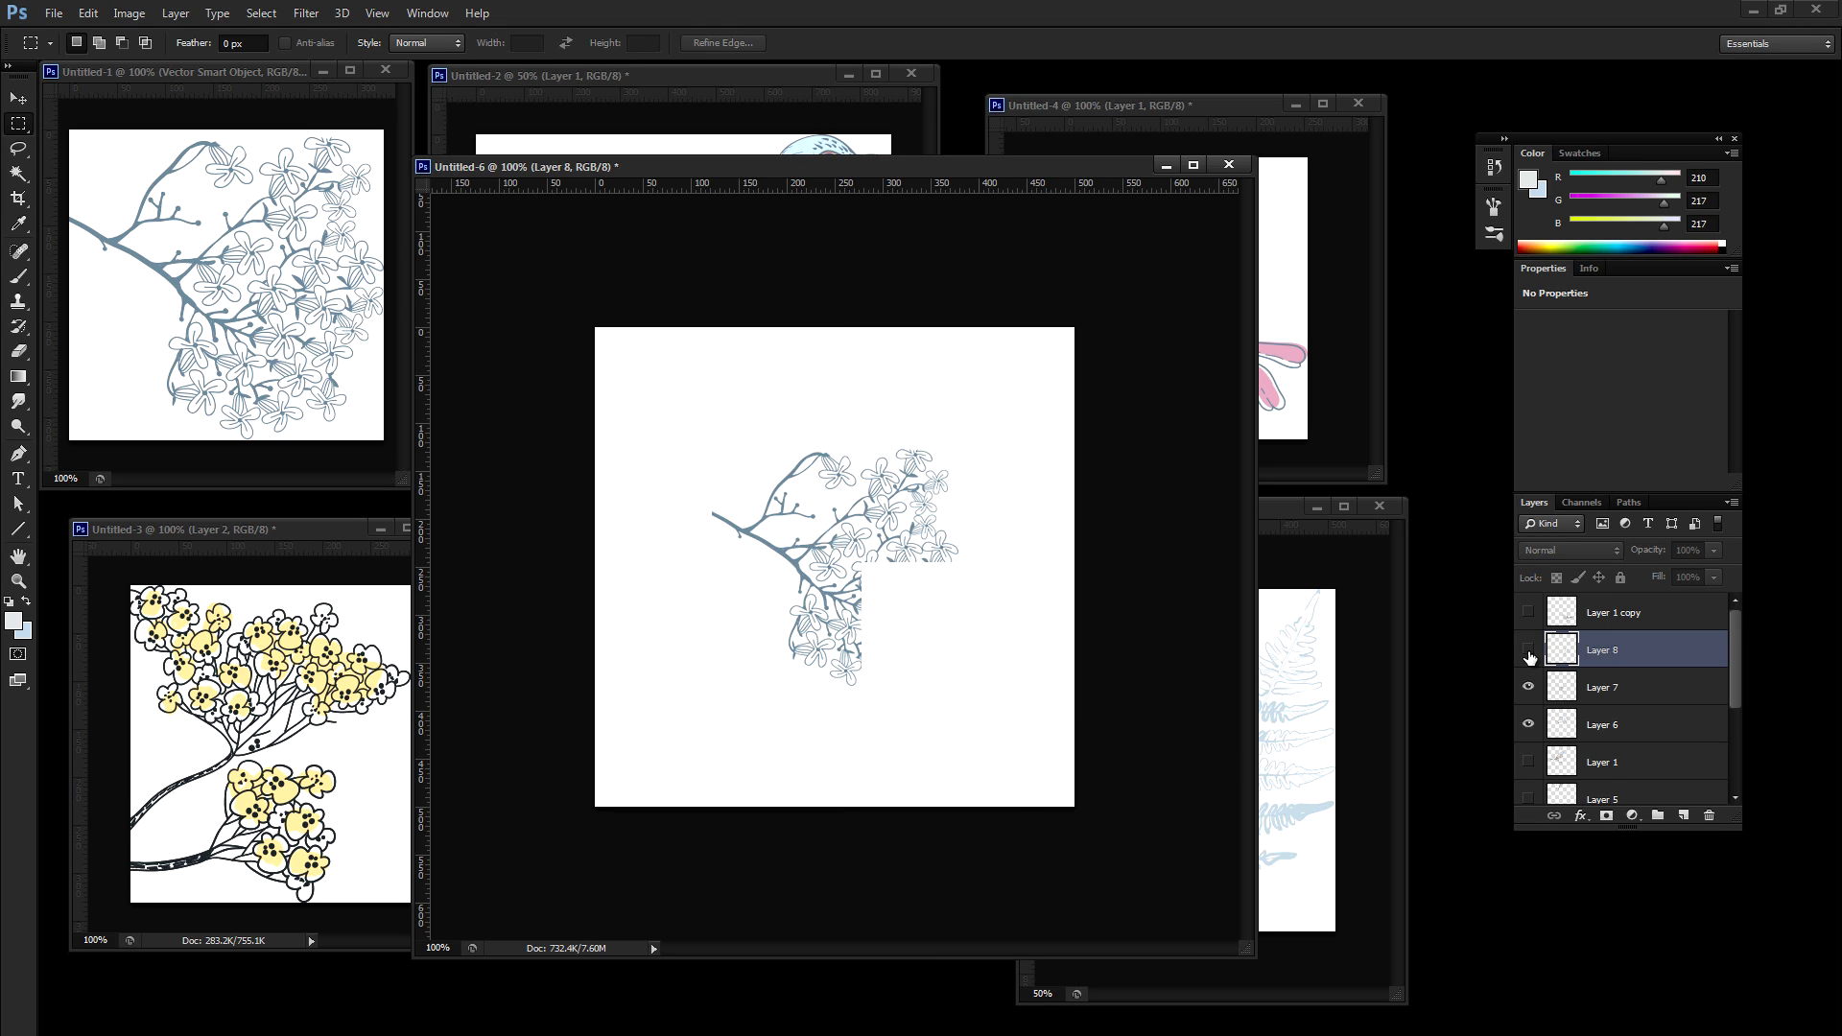
click(1528, 726)
click(1528, 724)
Step: Cut the right part of the Layer 6 branch into Layer 9, checking the edge at 200% zoom
click(1541, 726)
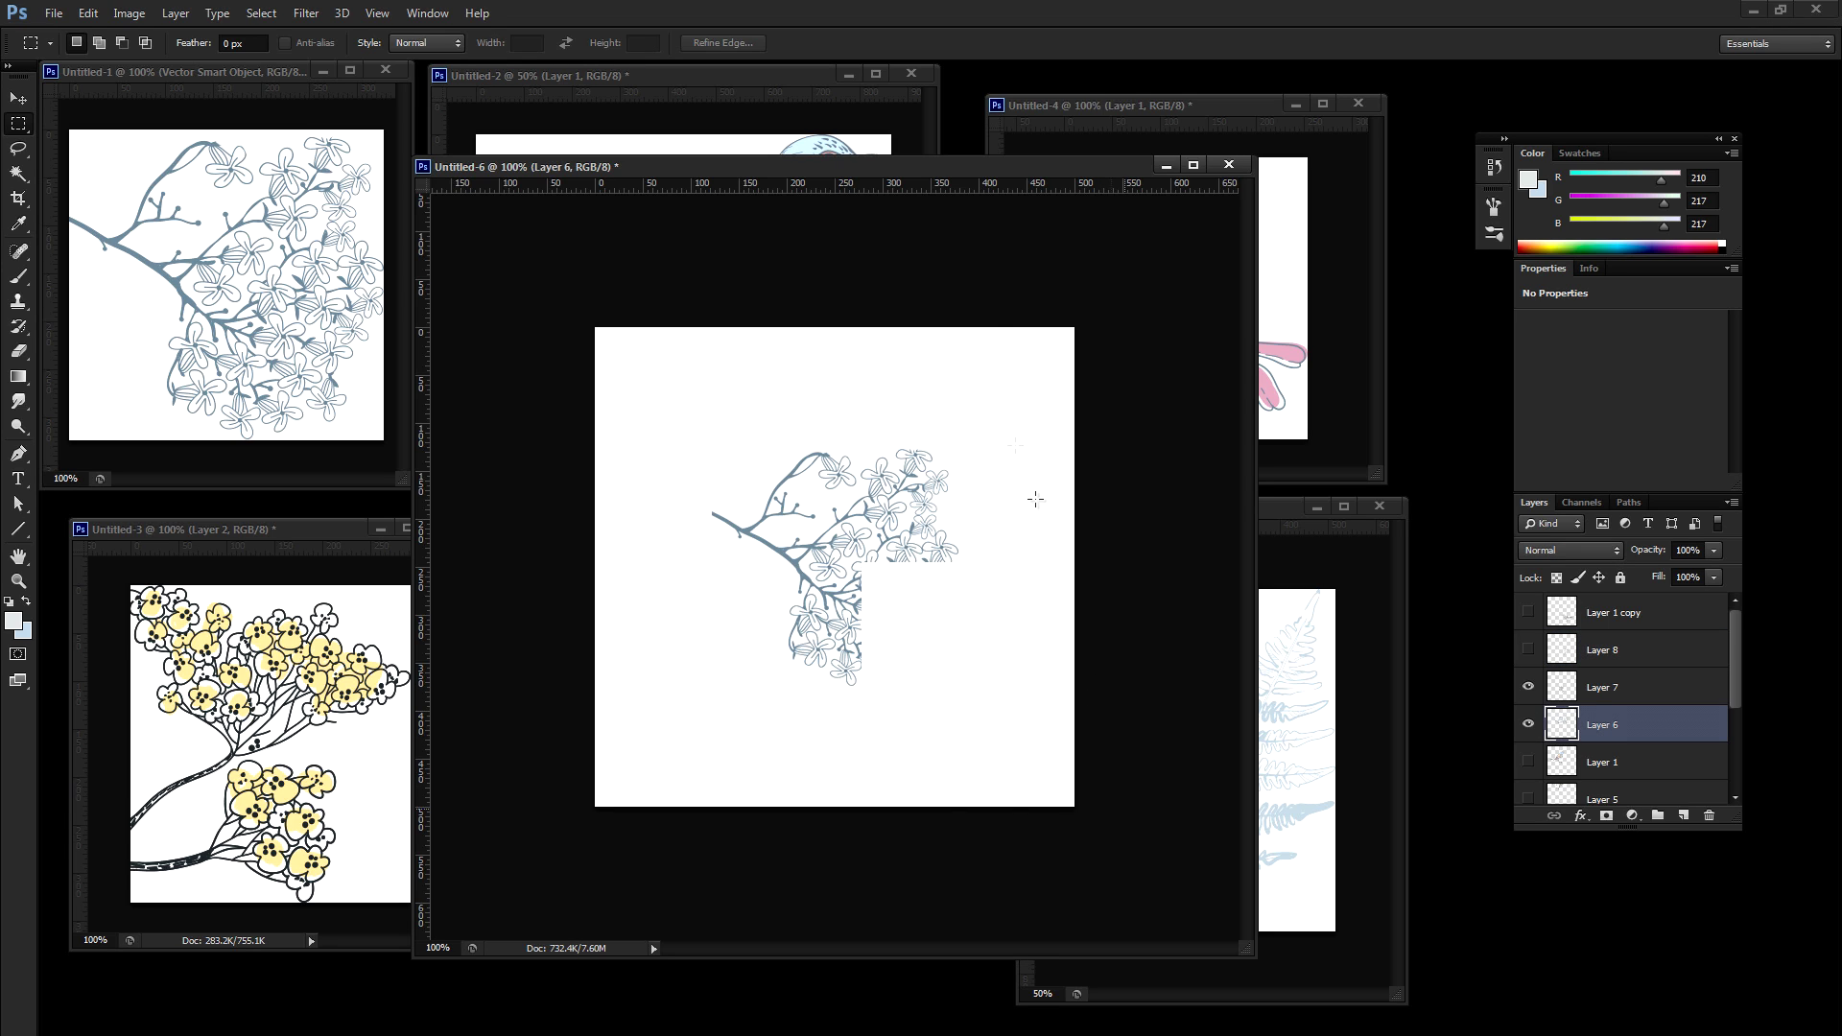
drag(1084, 815, 861, 214)
ctrl+click(938, 596)
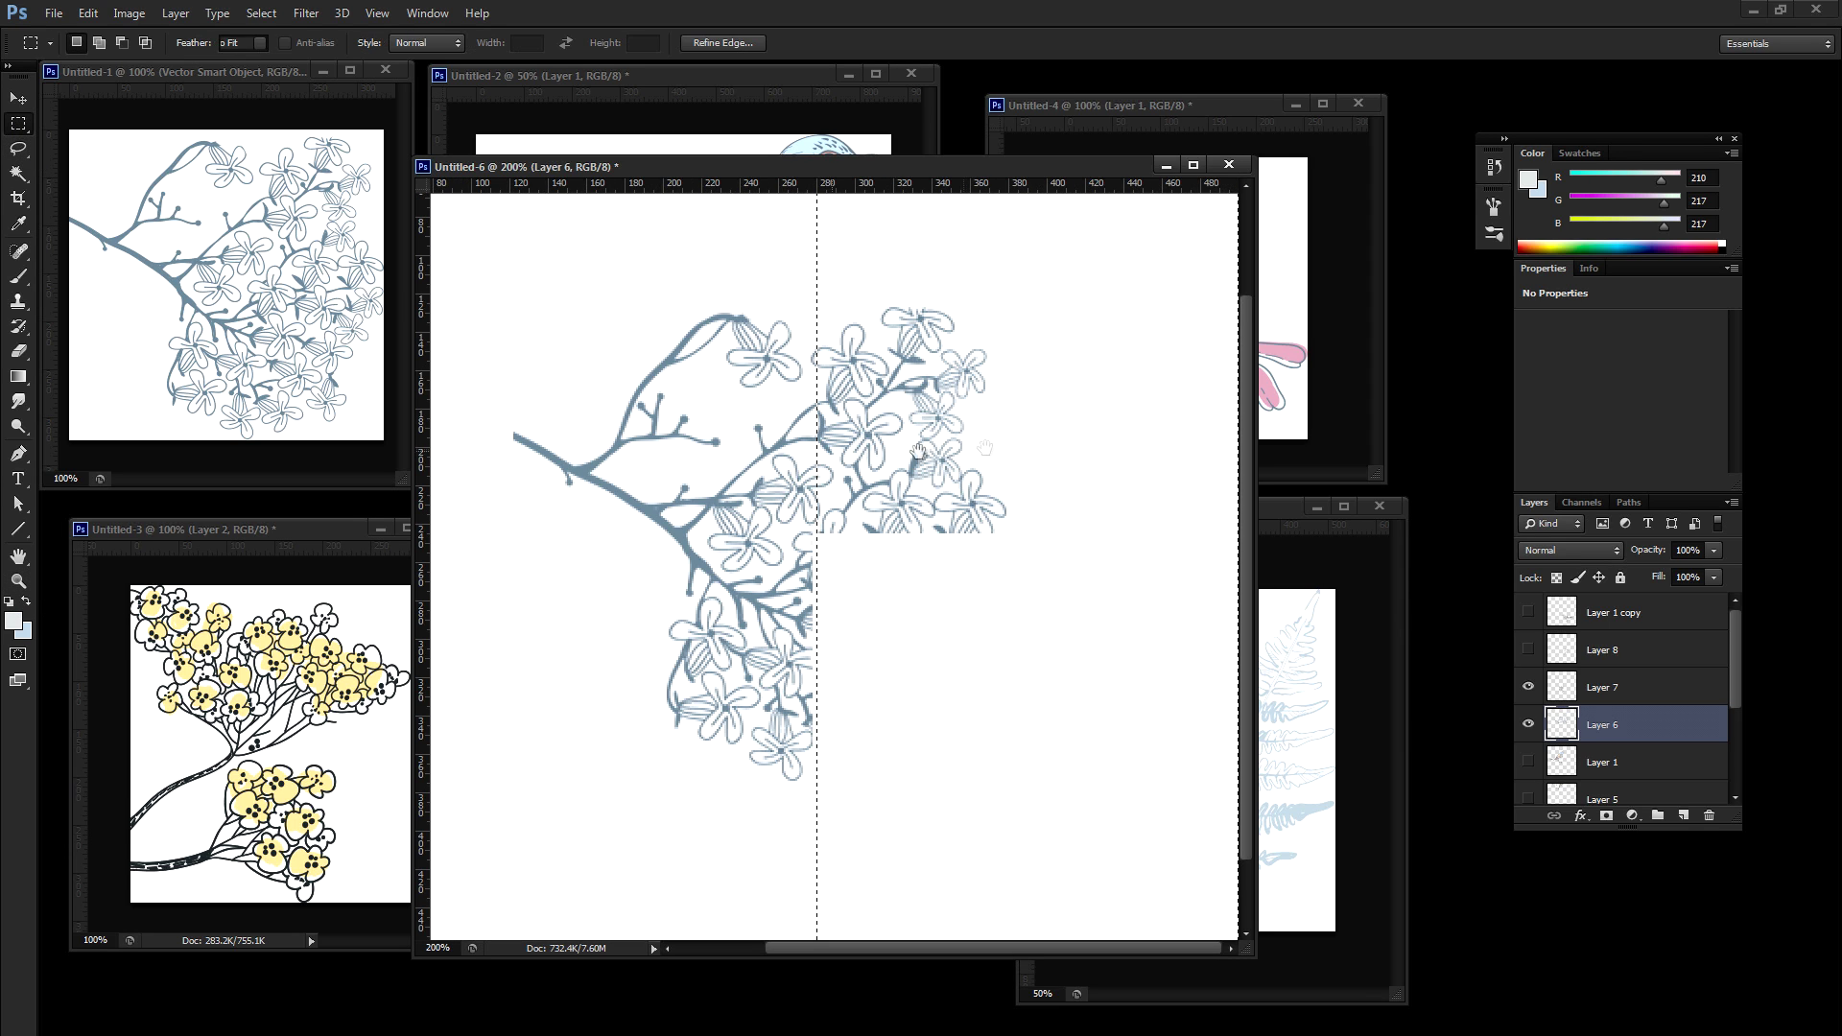
drag(918, 451, 922, 475)
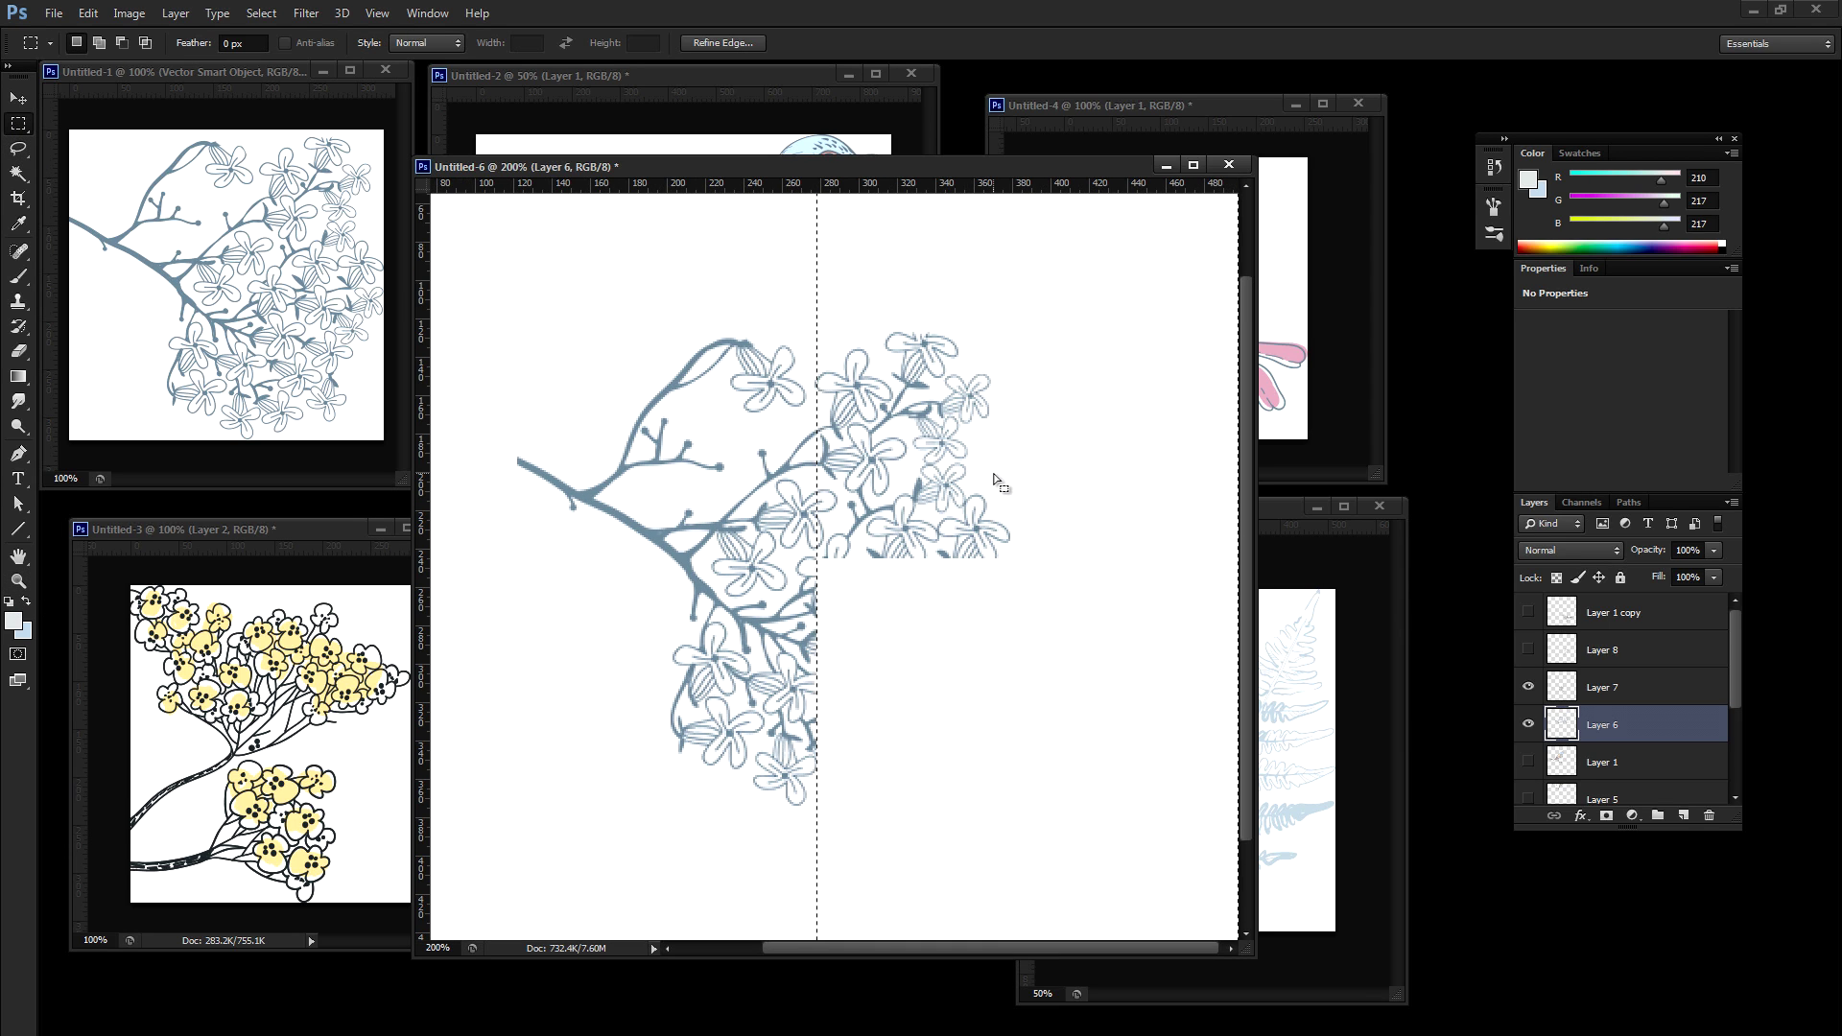
right_click(911, 497)
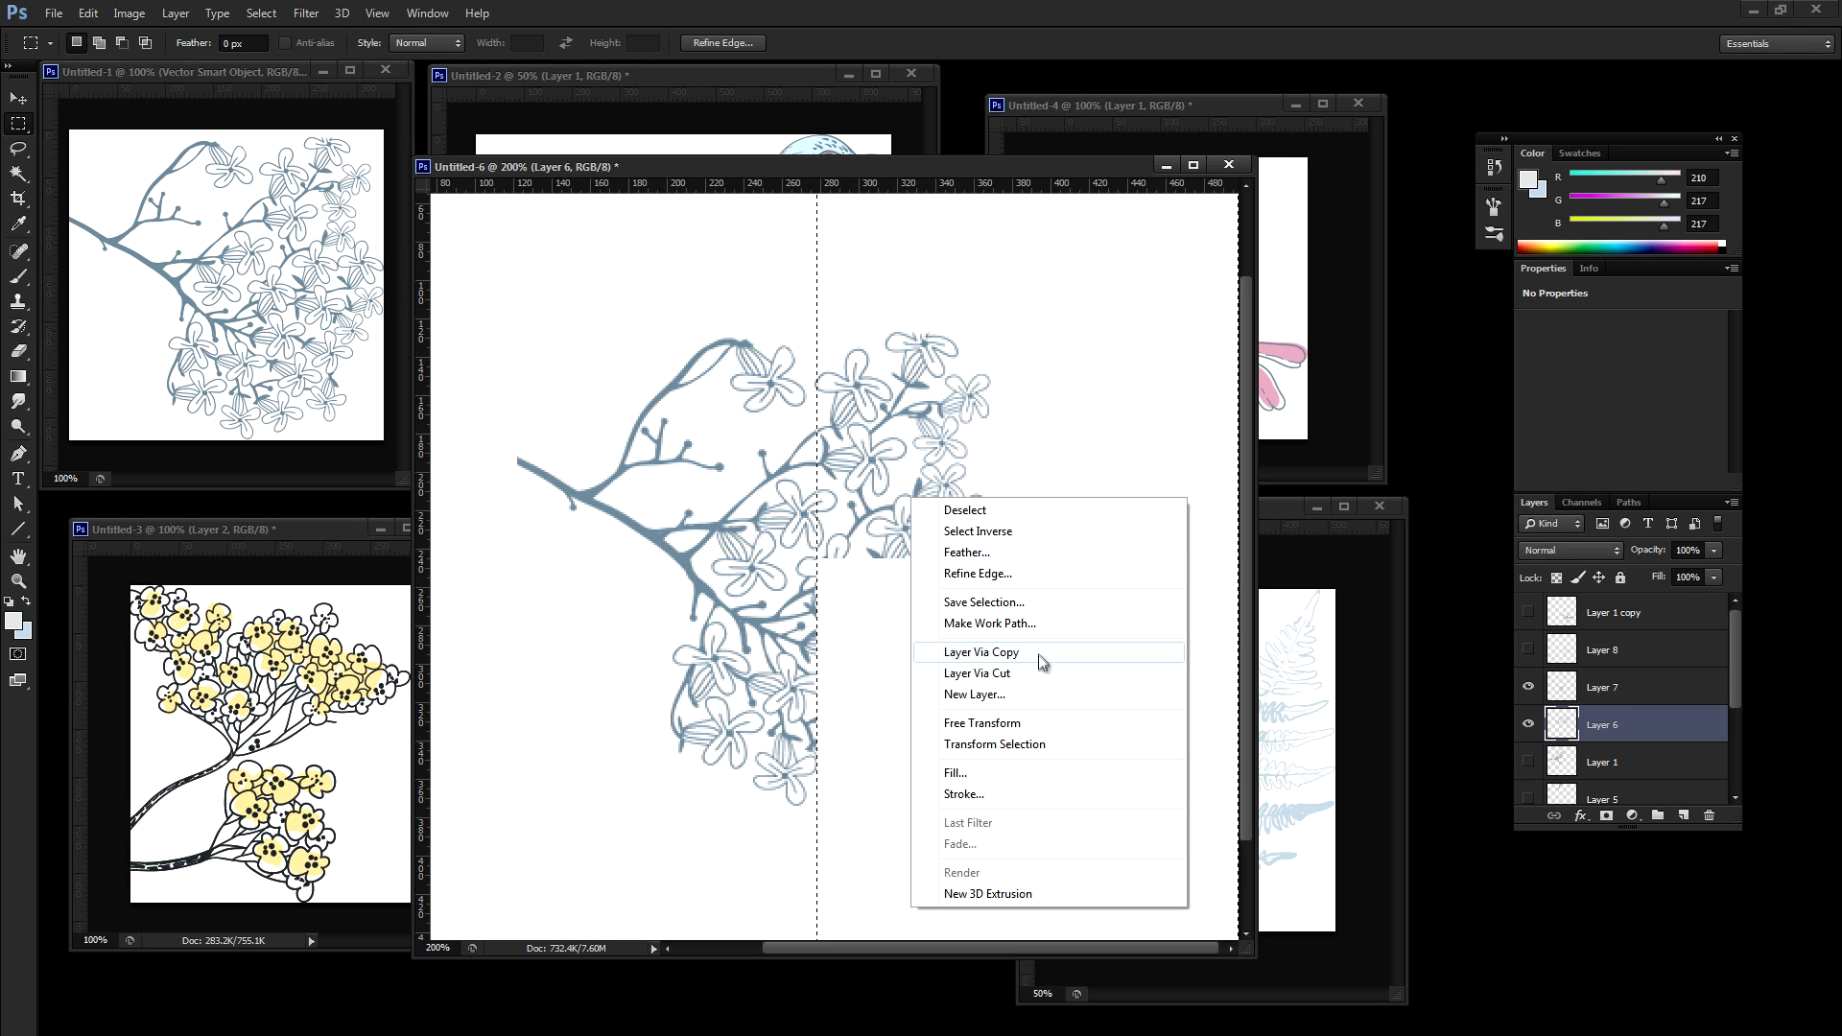
click(1017, 673)
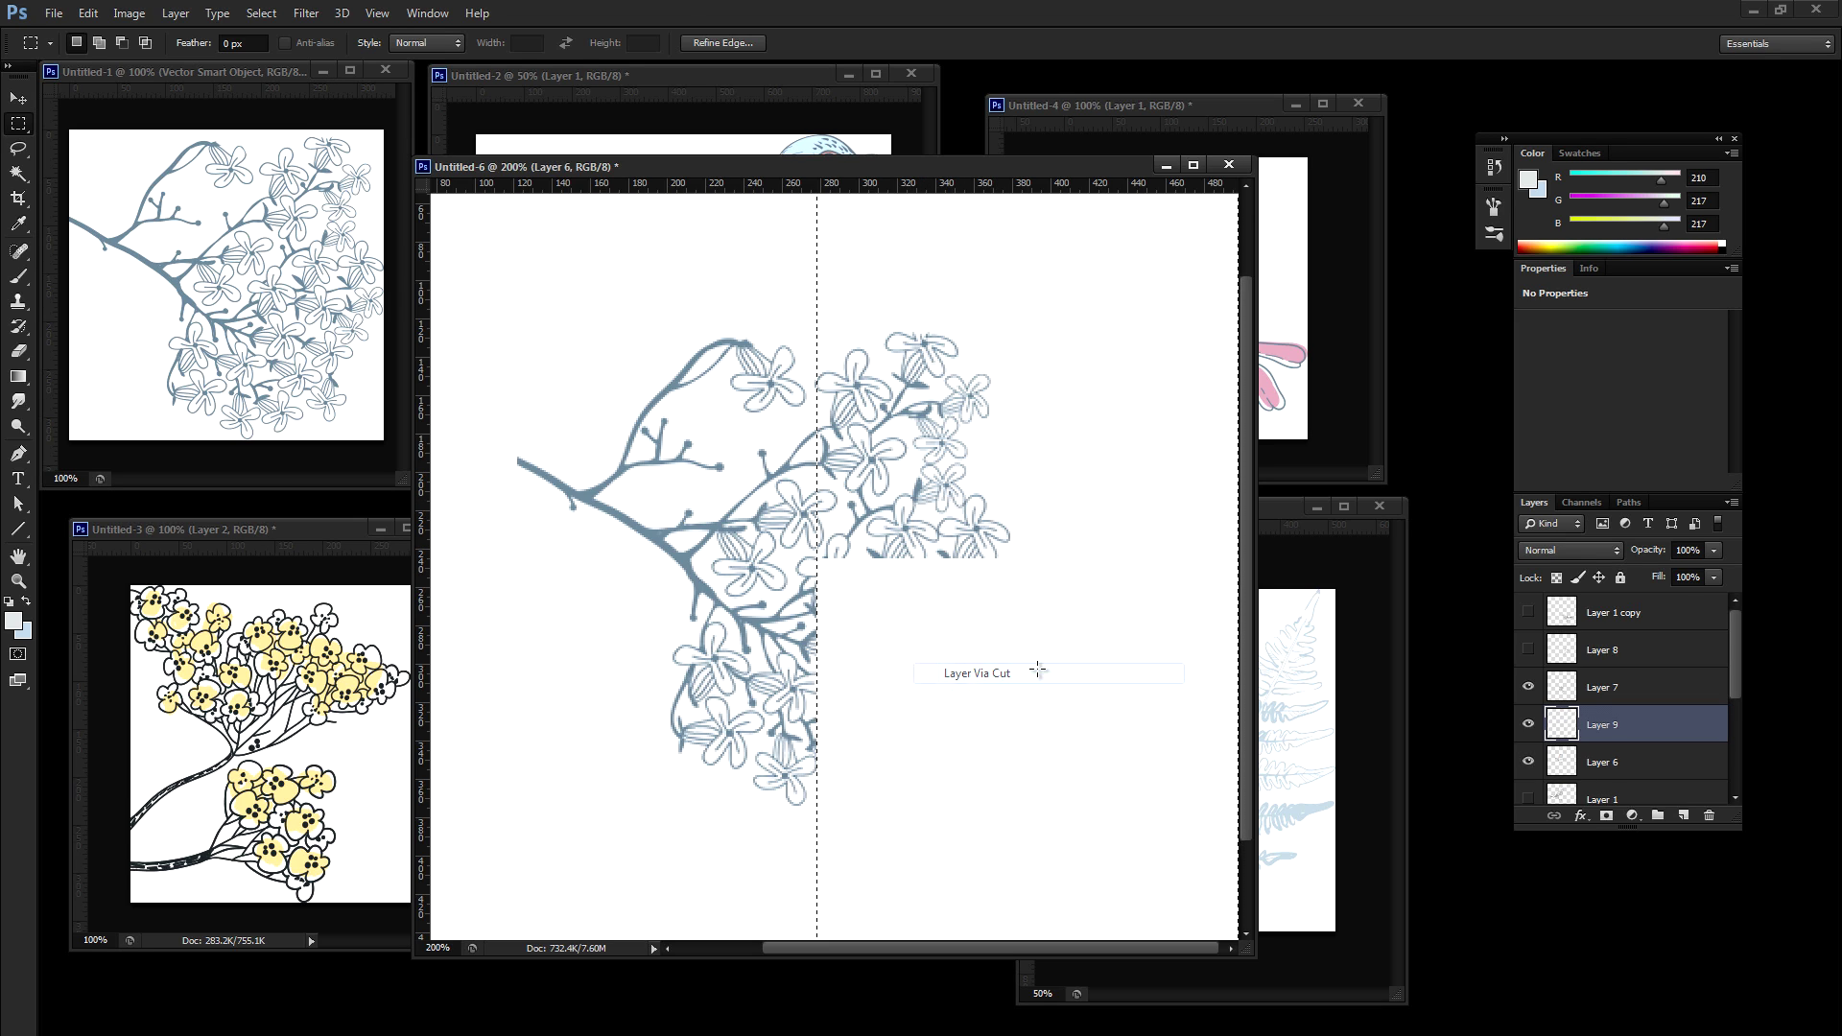
click(1528, 651)
Step: Check each piece on Layers 8, 7, 9 and 6, show them all, and zoom out to 100%
click(1529, 651)
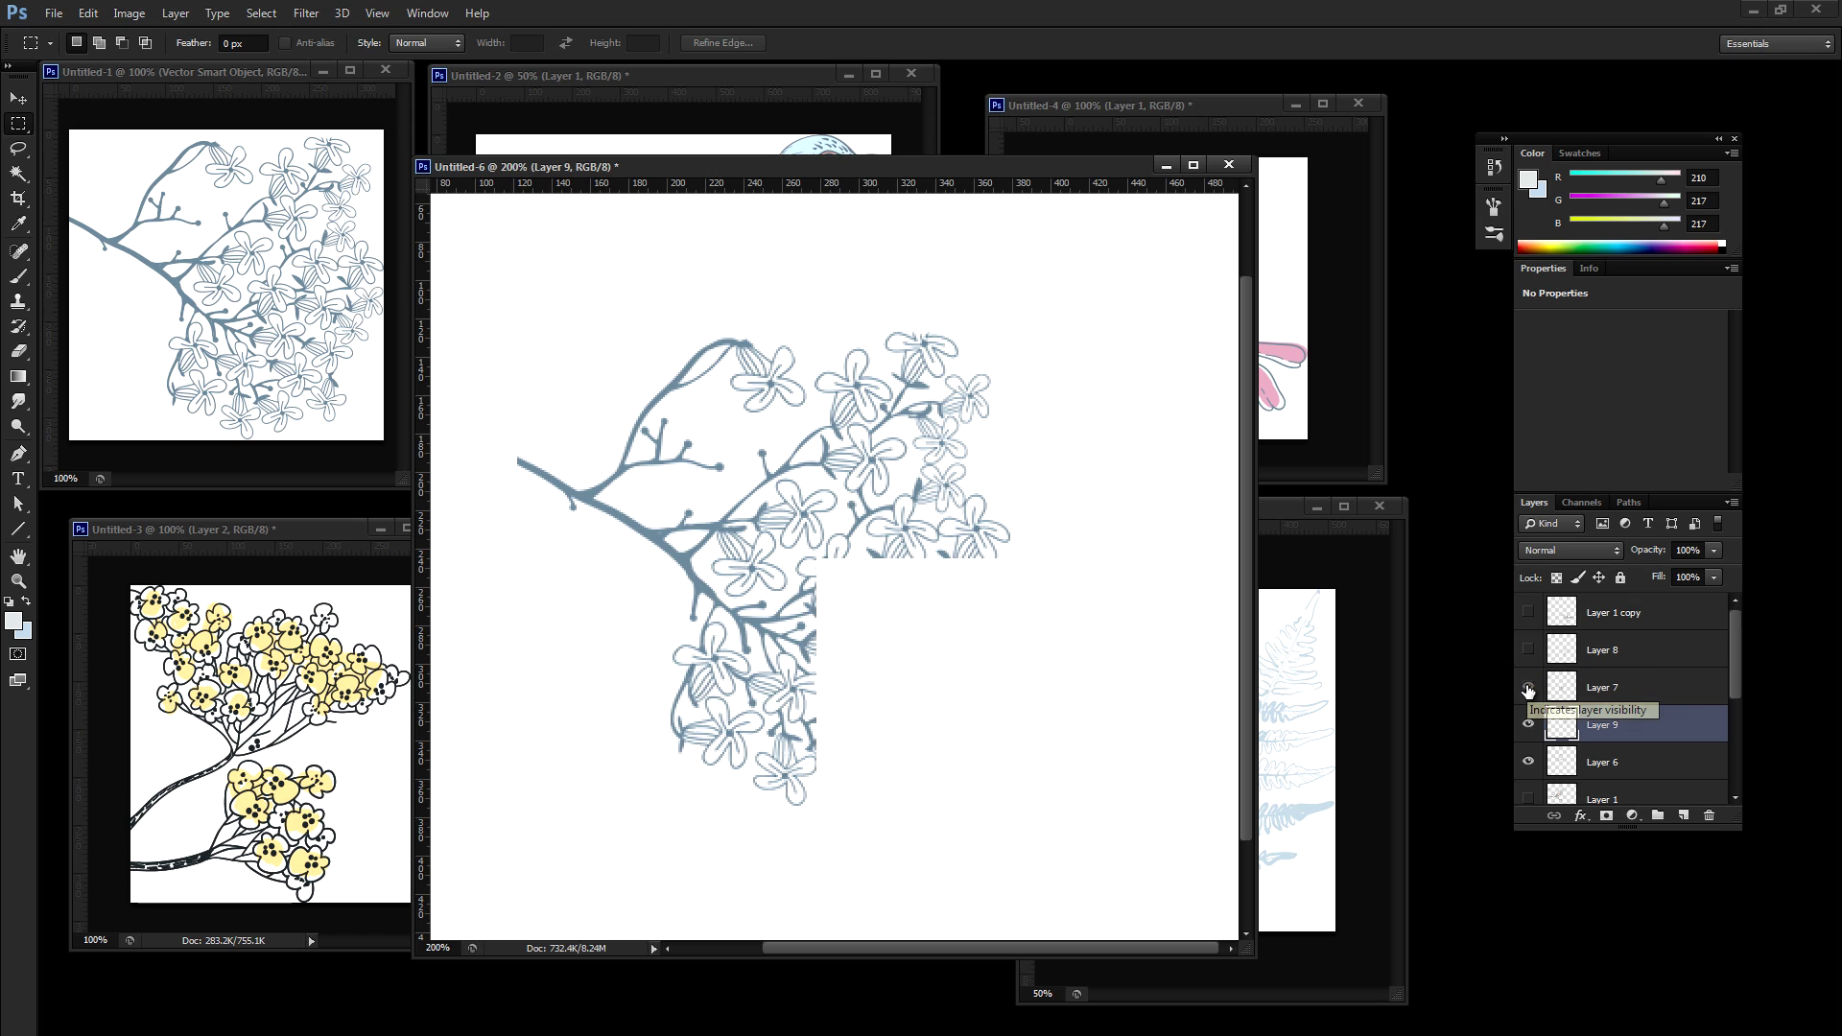
click(1528, 687)
click(1530, 726)
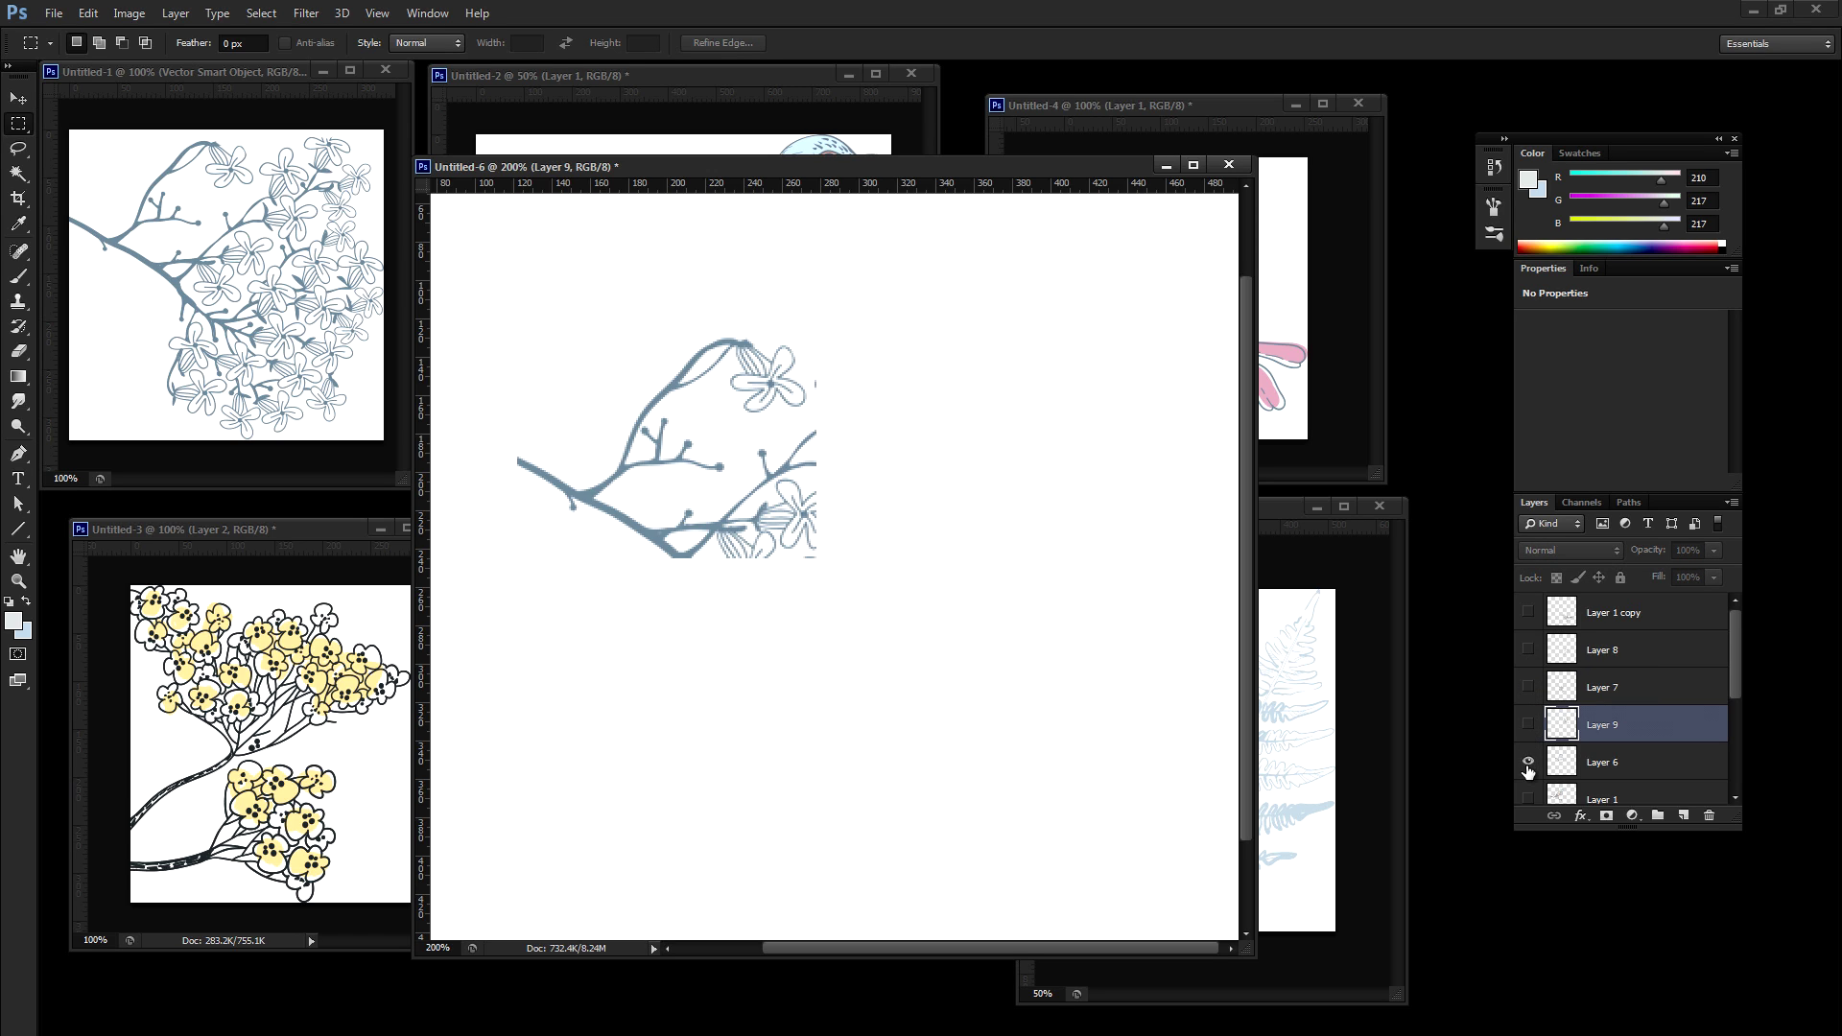
click(1528, 762)
click(1529, 761)
click(1528, 724)
click(1528, 686)
click(1528, 650)
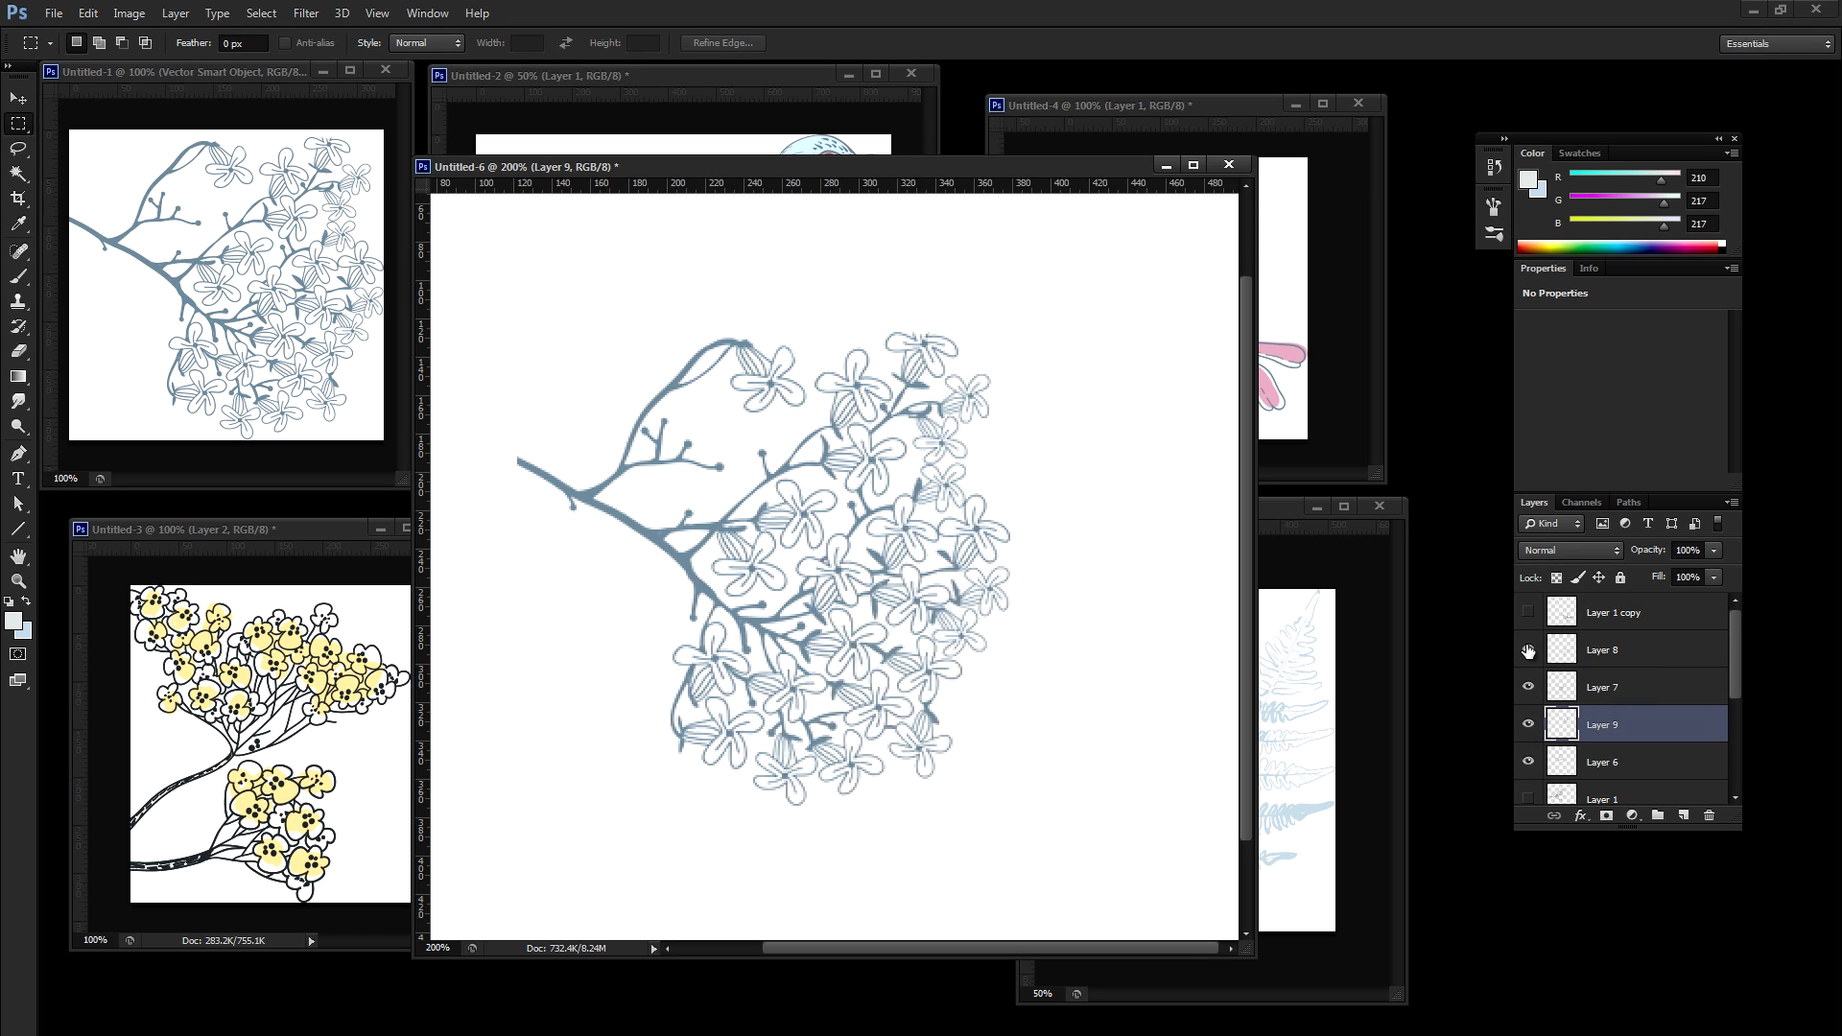
click(18, 579)
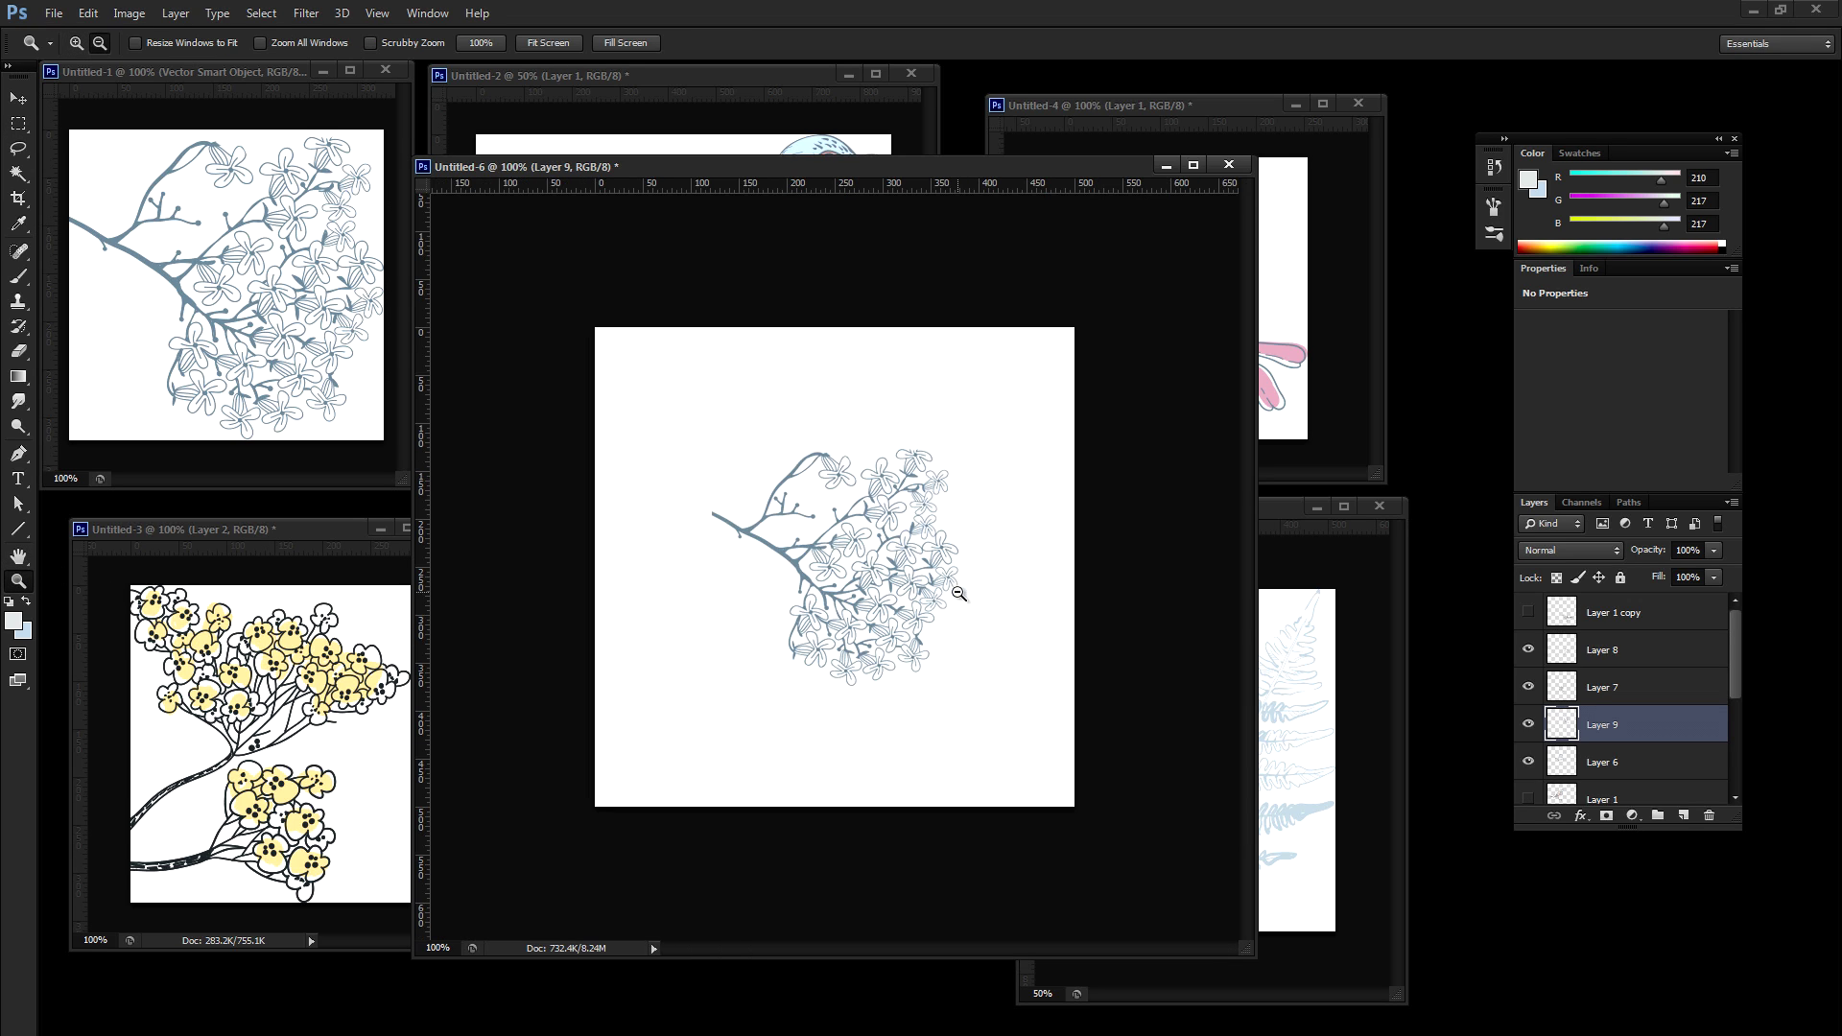
alt+click(965, 592)
Step: Nudge the Layer 9 flower piece flush into the lower-left corner with the Move tool
key(v)
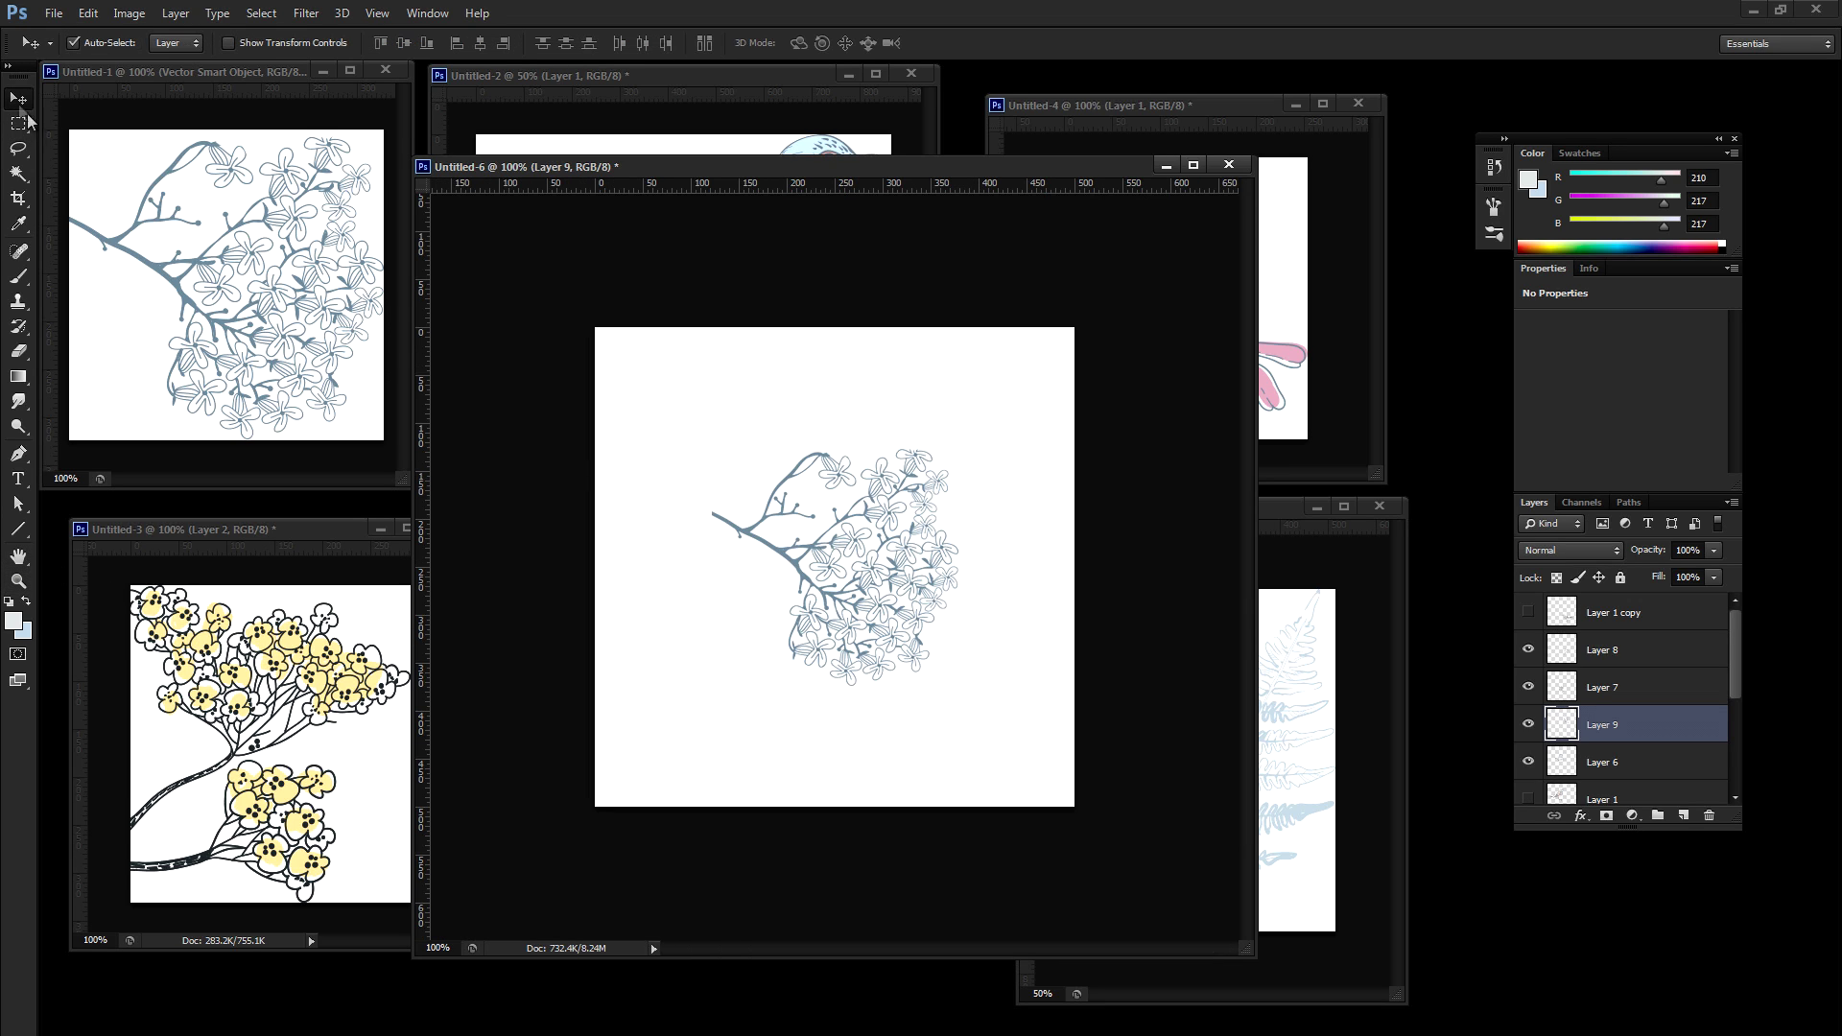
click(1529, 726)
click(1530, 726)
key(shift+Left)
key(shift+Left)
key(shift+Left)
key(shift+Left)
key(shift+Left)
key(shift+Left)
key(shift+Left)
key(shift+Left)
key(shift+Left)
key(shift+Left)
key(shift+Left)
key(shift+Left)
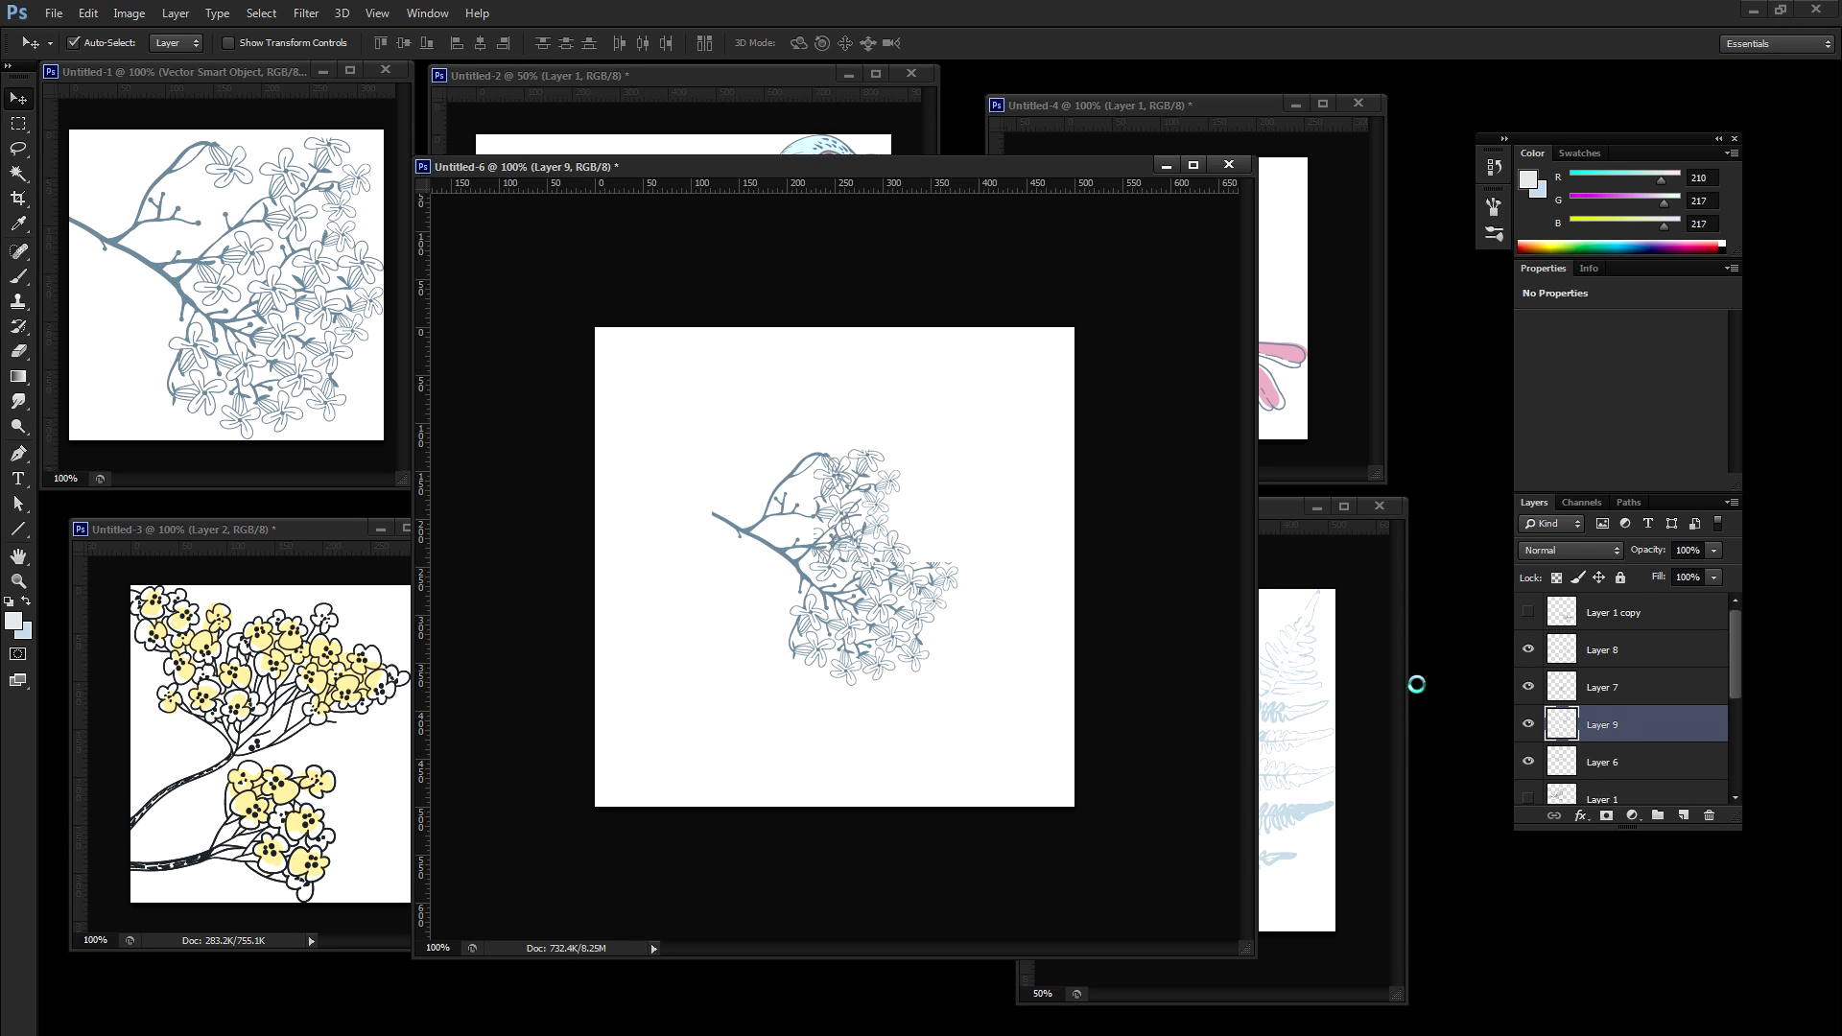
key(shift+Down)
key(shift+Down)
key(shift+Down)
key(shift+Down)
key(shift+Down)
key(shift+Down)
key(shift+Down)
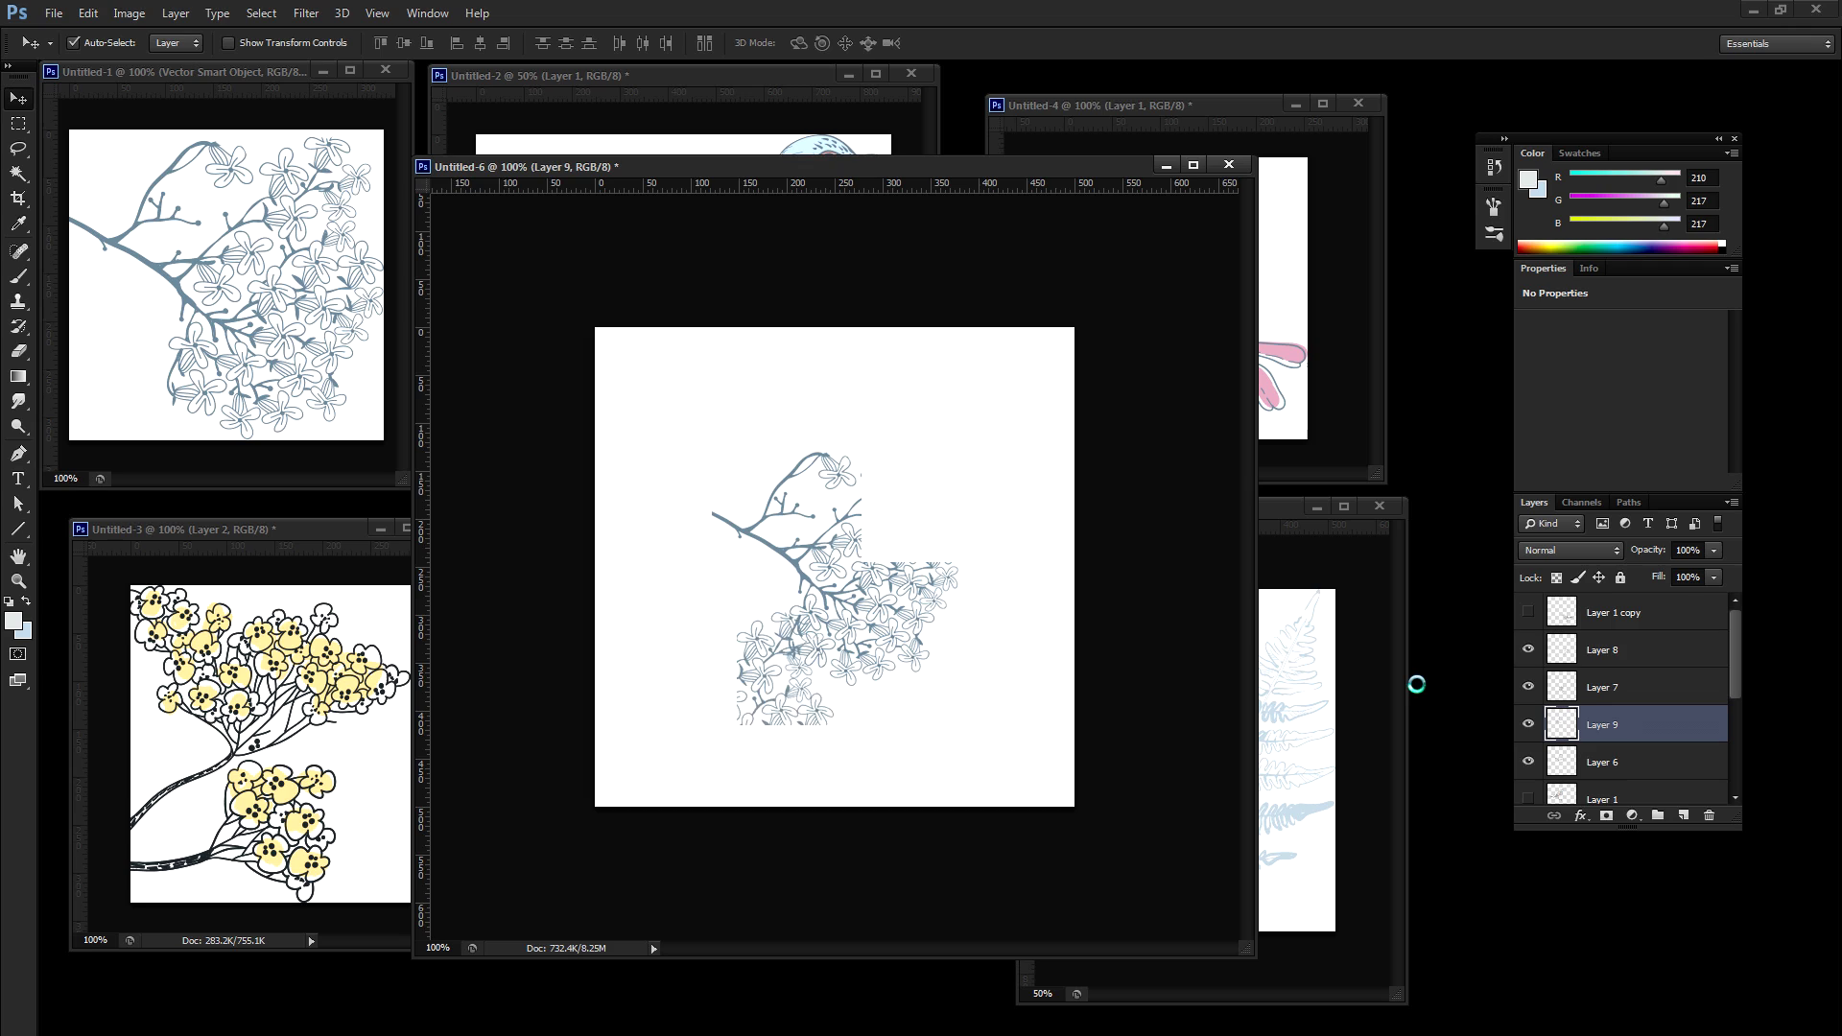
key(shift+Left)
key(shift+Left)
key(shift+Left)
key(shift+Left)
key(shift+Left)
key(shift+Left)
key(shift+Left)
key(shift+Left)
key(shift+Left)
key(shift+Left)
key(shift+Left)
key(shift+Left)
key(shift+Left)
key(shift+Down)
key(shift+Down)
key(shift+Down)
key(shift+Down)
key(shift+Down)
key(shift+Down)
key(shift+Down)
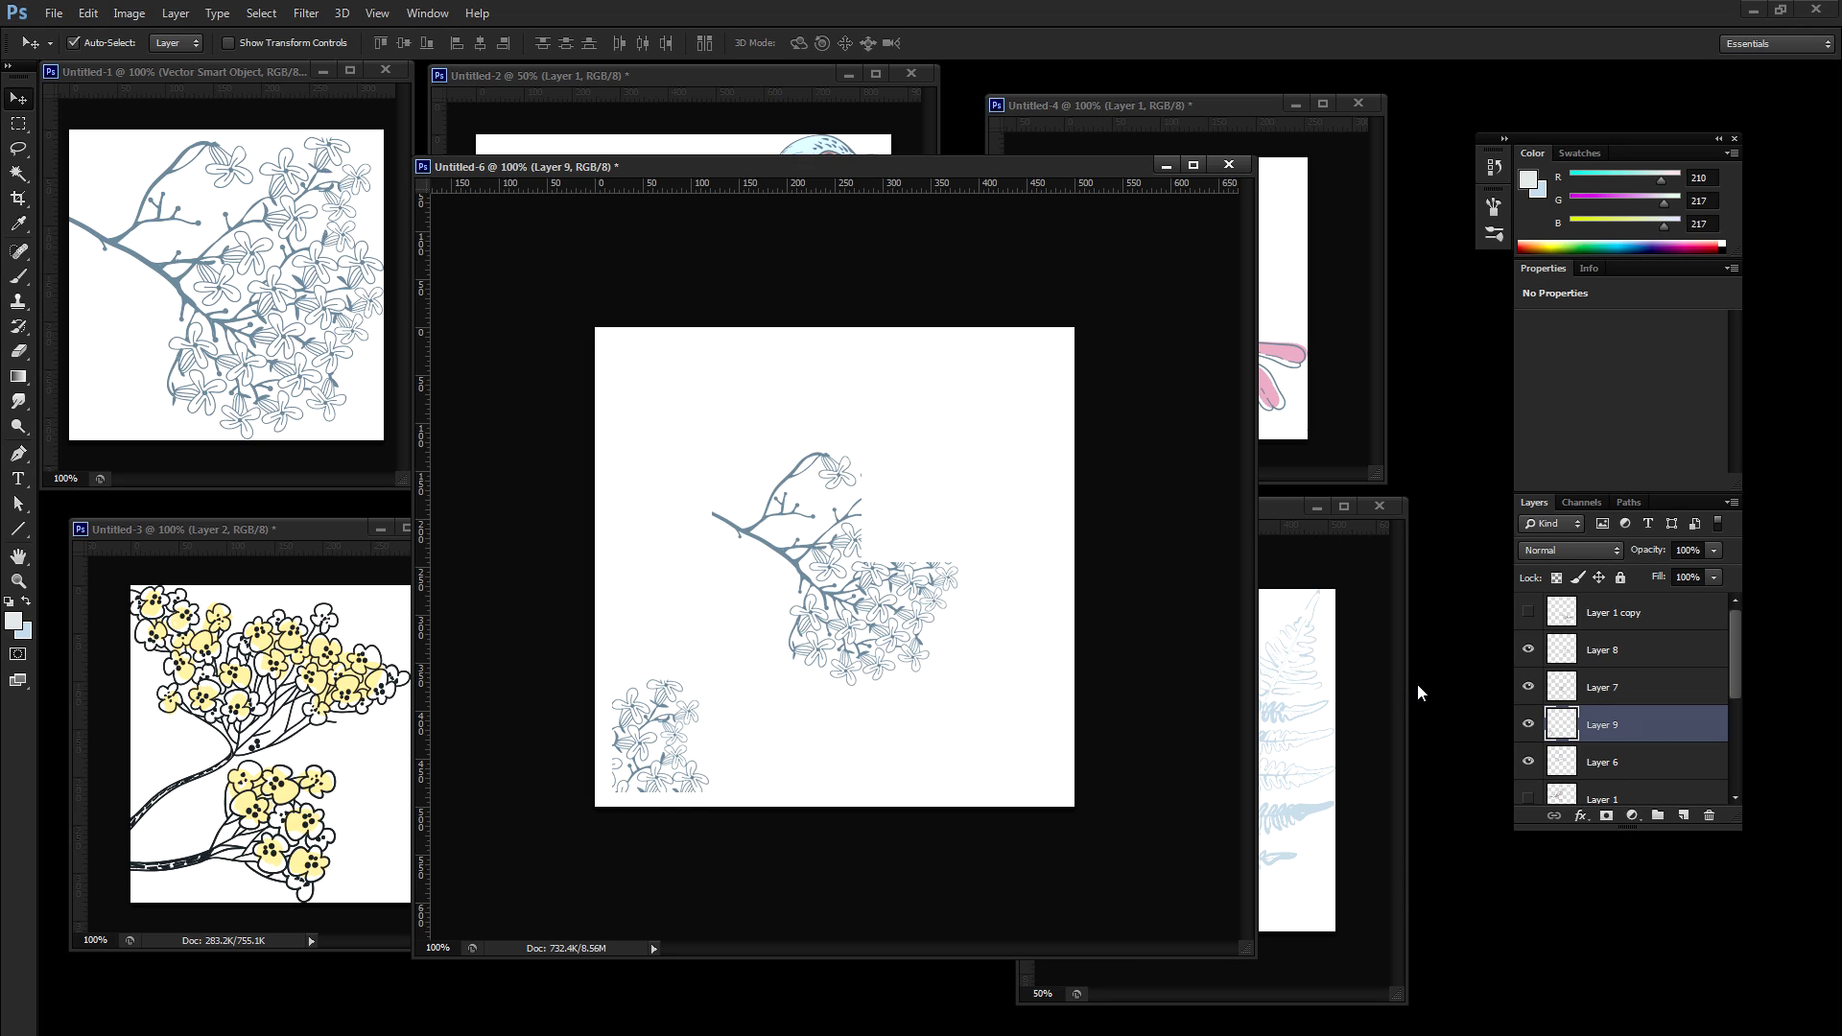
key(Left)
key(Left)
key(Left)
key(Left)
key(Left)
key(Left)
key(Left)
key(Left)
key(Left)
key(Left)
key(Left)
key(Left)
key(Left)
key(Left)
key(Left)
key(Down)
key(Down)
key(Down)
key(Down)
key(Down)
key(Down)
key(Down)
key(Down)
key(Down)
key(Down)
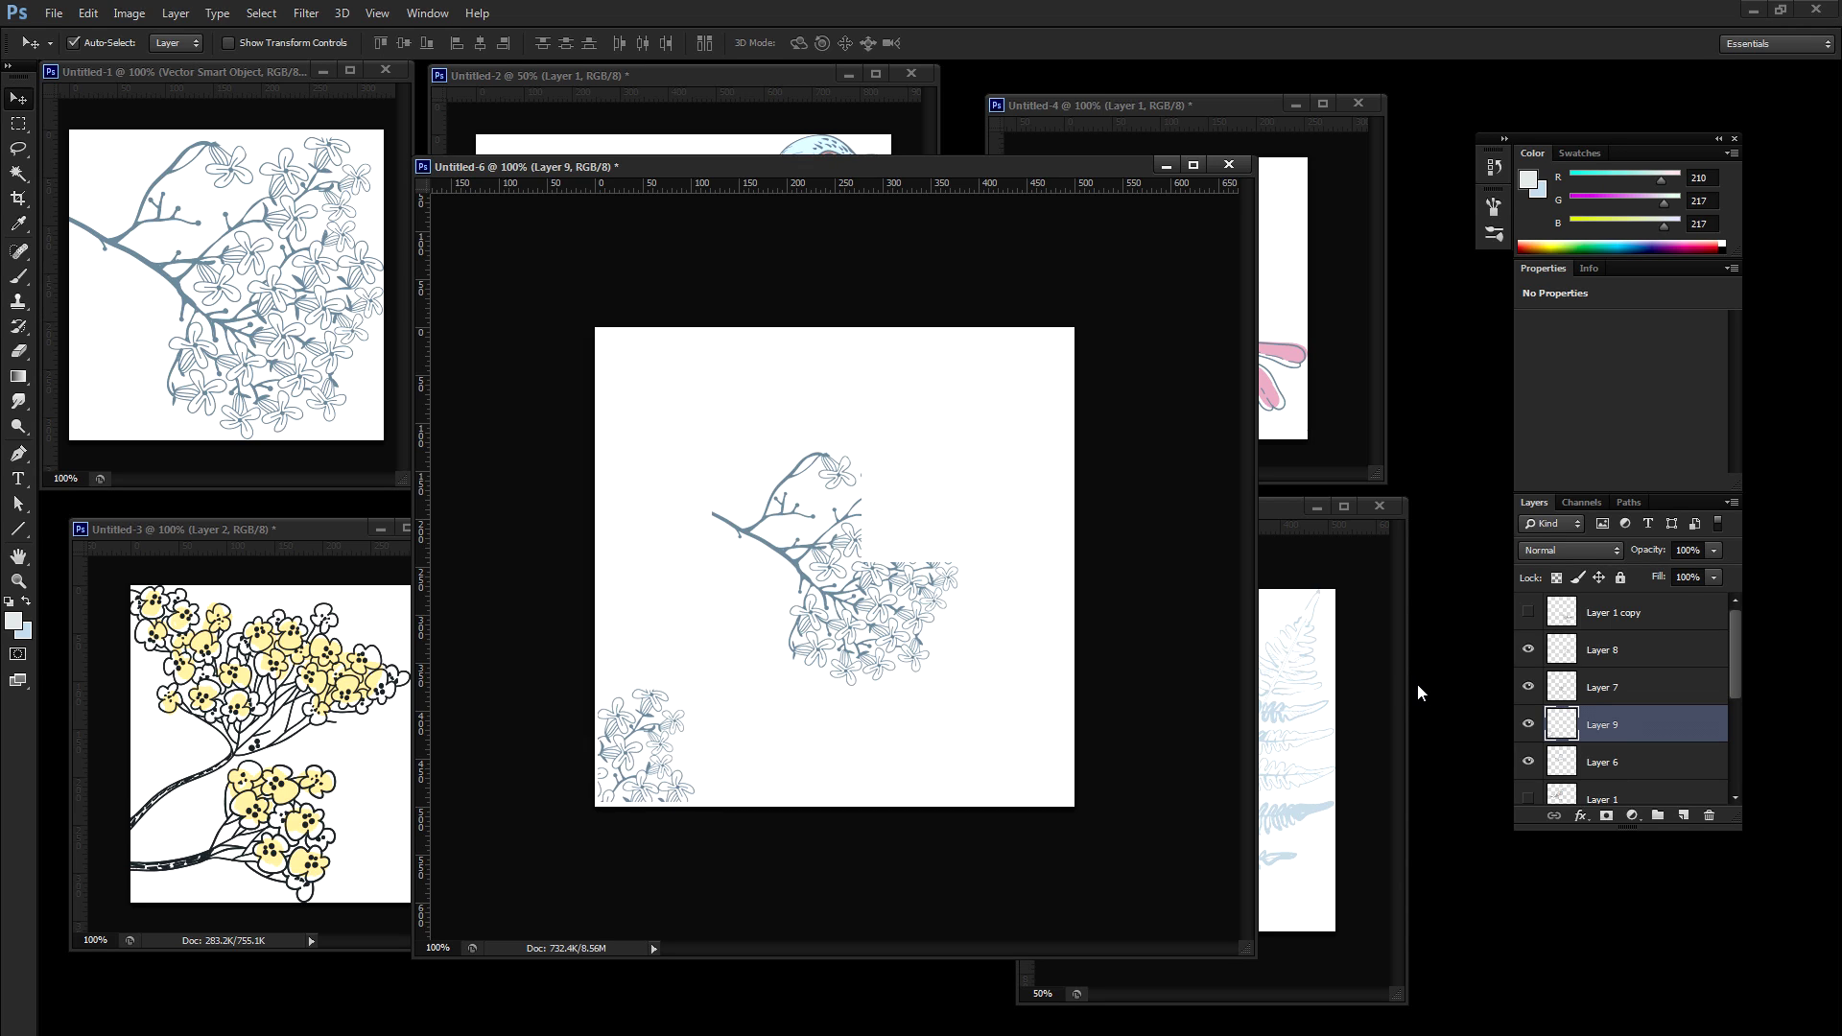
key(Left)
key(Left)
key(Left)
key(Down)
key(Down)
key(Down)
key(Down)
key(Down)
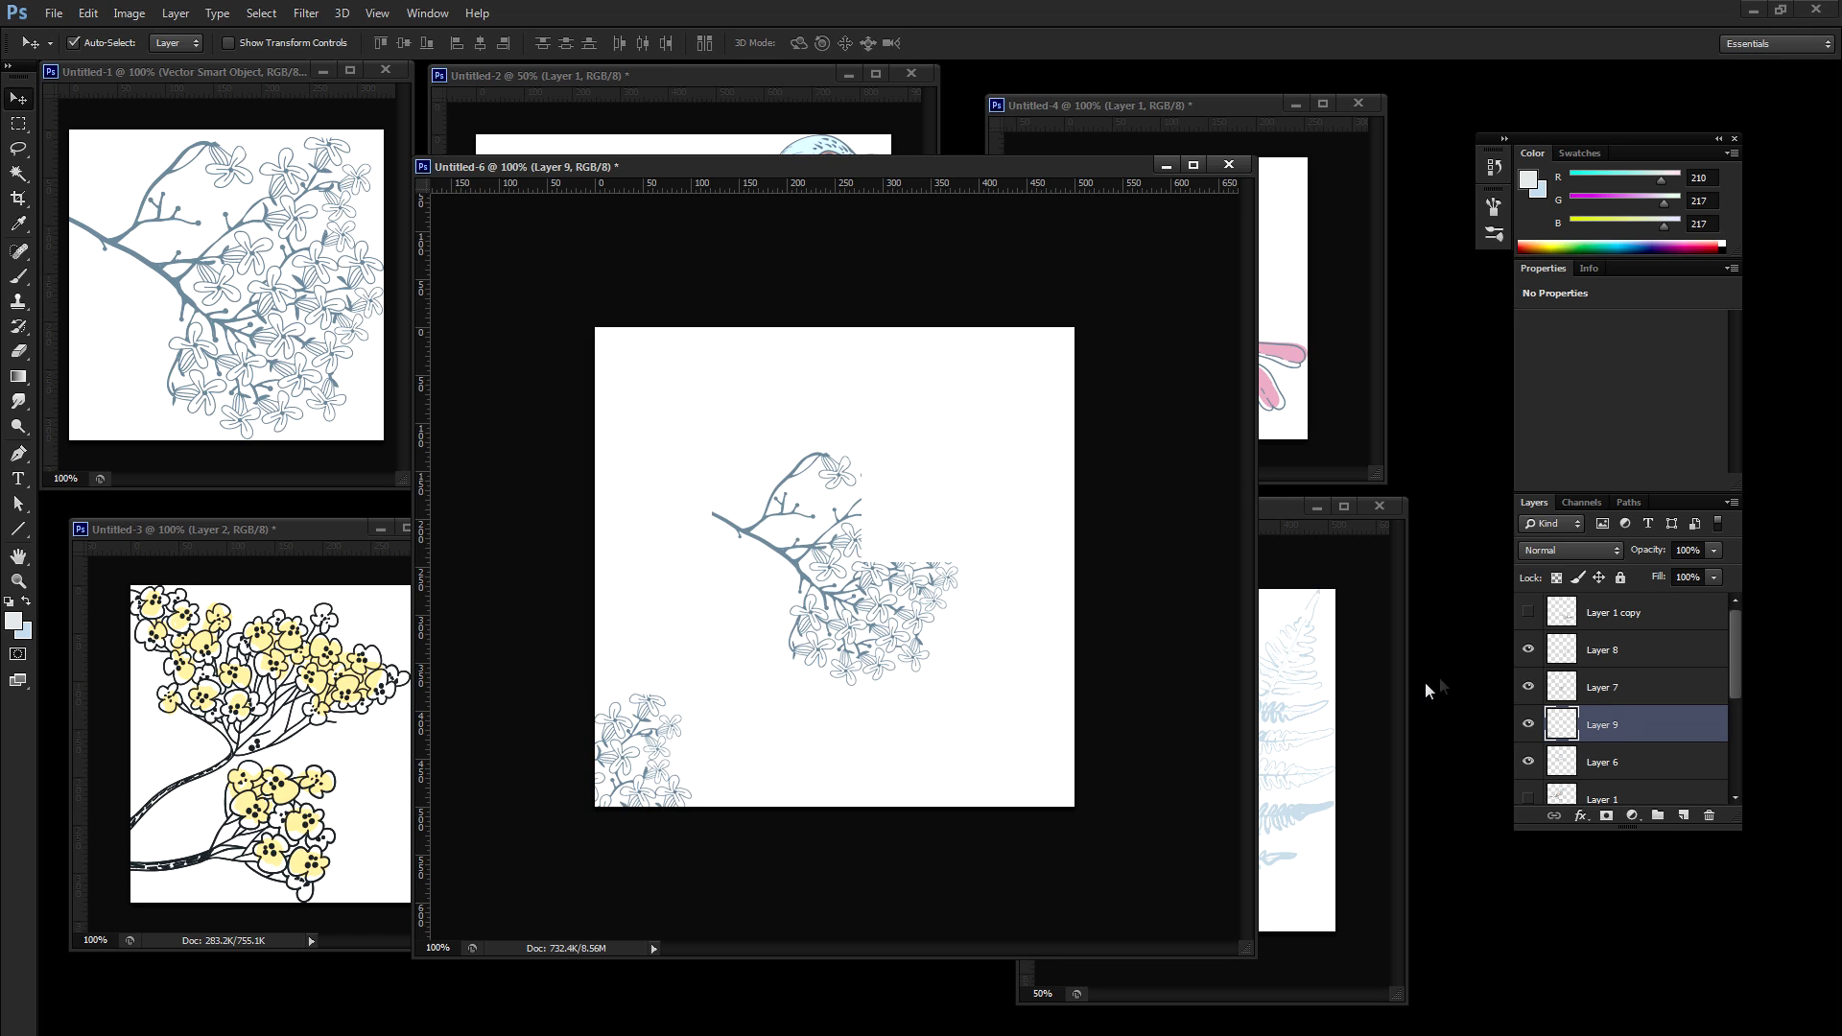
Step: Move the Layer 7 flower piece flush into the upper-right corner
click(1604, 697)
key(Down)
key(Down)
key(Down)
key(Down)
key(Down)
key(Down)
key(Down)
key(Down)
key(Down)
key(Down)
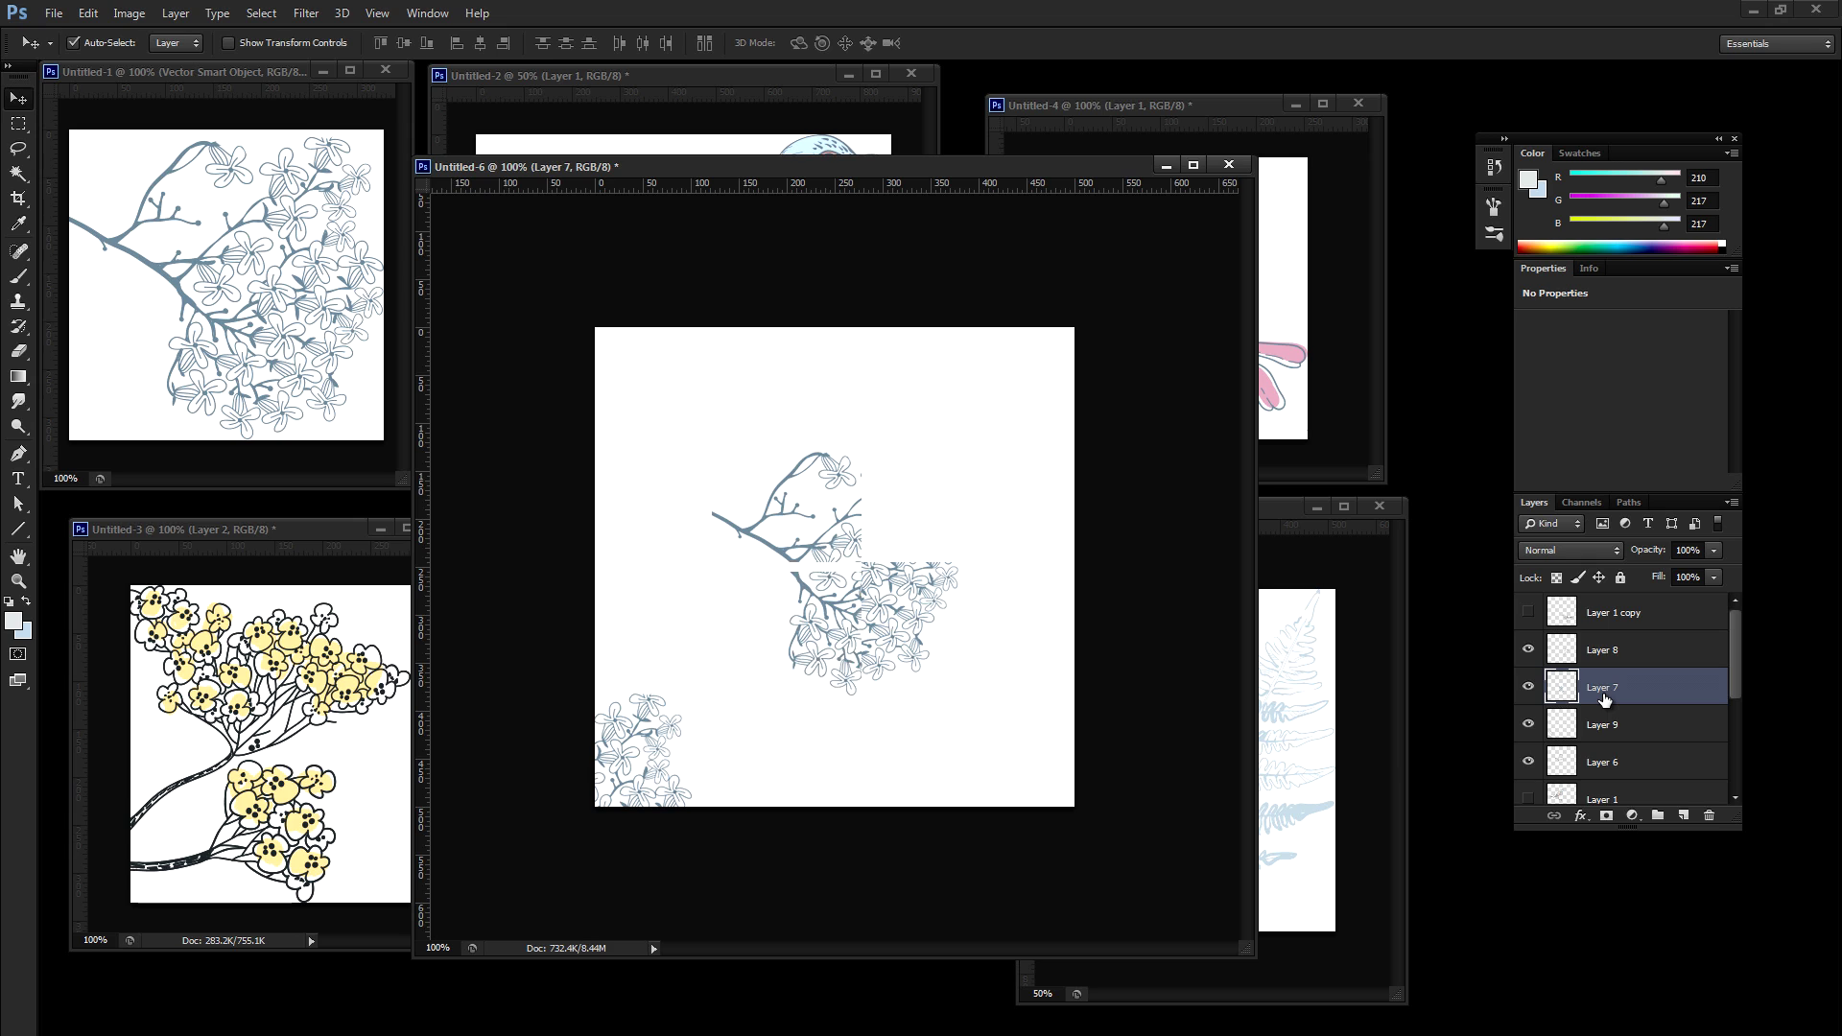
key(shift+Up)
key(shift+Up)
key(shift+Up)
key(shift+Up)
key(shift+Up)
key(shift+Up)
key(shift+Up)
key(shift+Up)
key(shift+Up)
key(shift+Up)
key(shift+Up)
key(shift+Up)
key(shift+Up)
key(shift+Up)
key(shift+Up)
key(shift+Up)
key(shift+Up)
key(shift+Up)
key(shift+Up)
key(shift+Up)
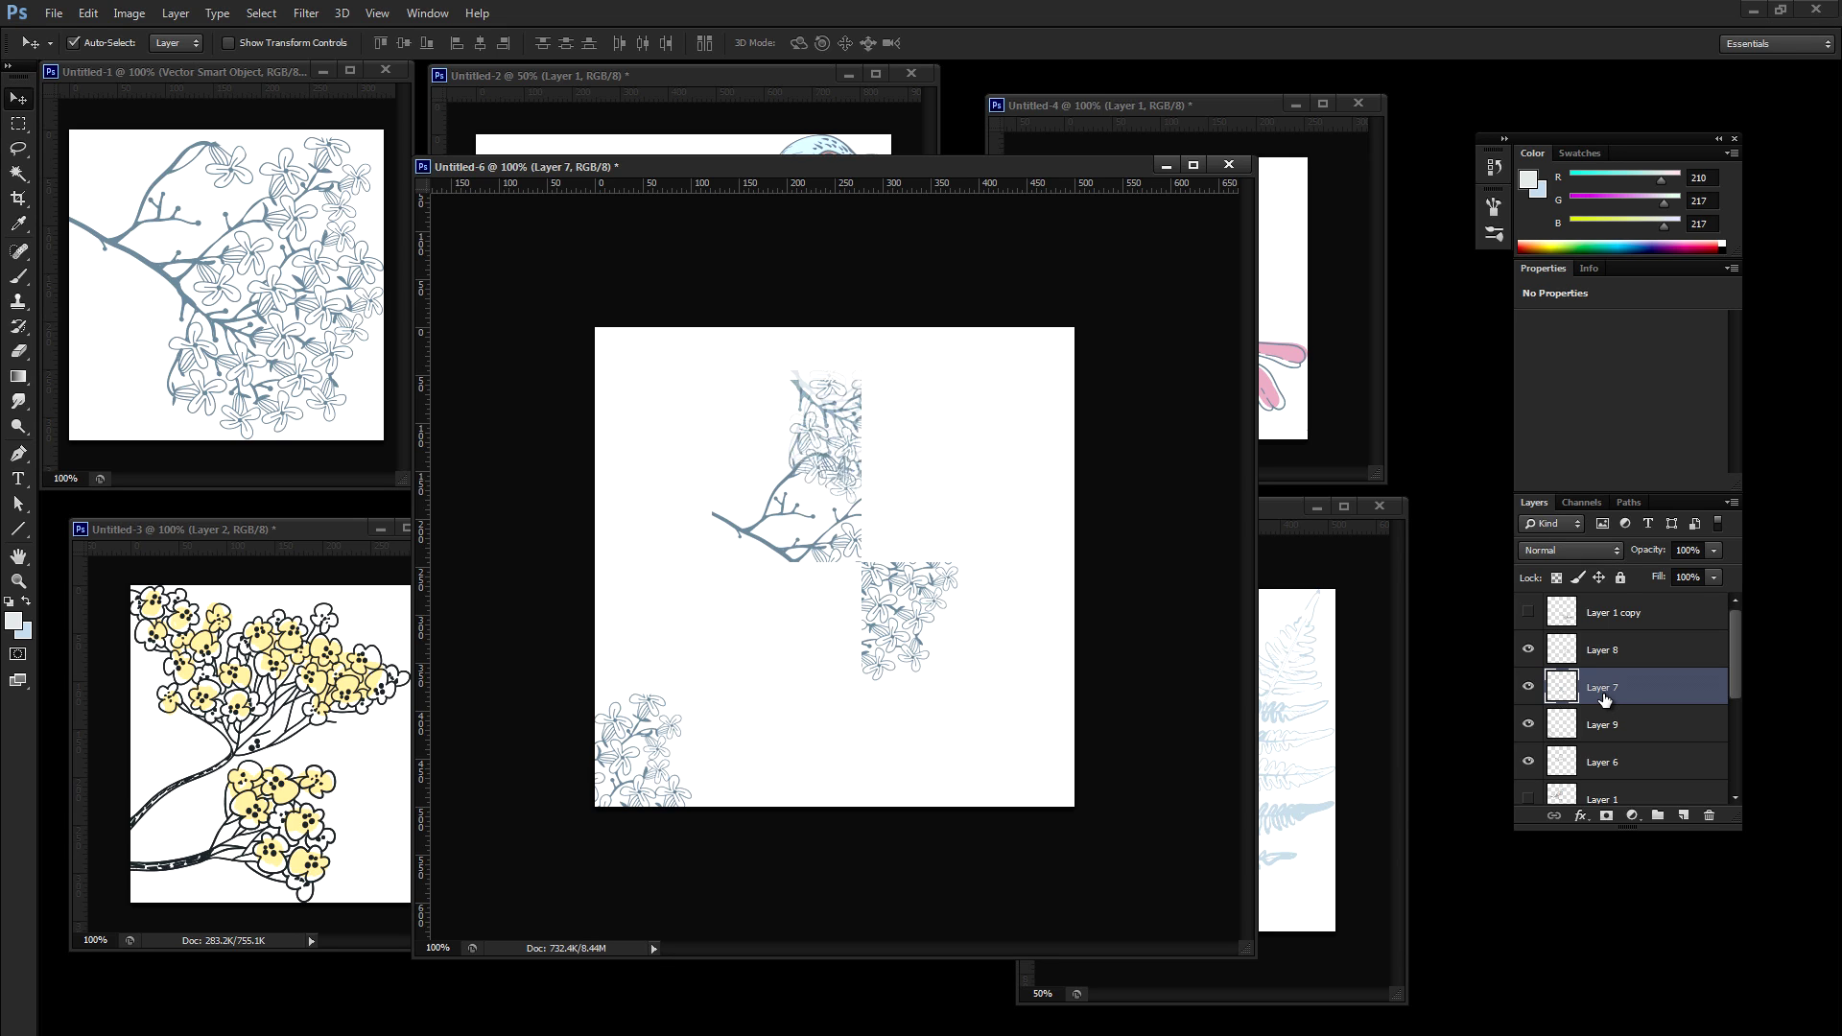
key(shift+Right)
key(shift+Right)
key(shift+Right)
key(shift+Right)
key(shift+Right)
key(shift+Right)
key(shift+Right)
key(shift+Right)
key(shift+Right)
key(shift+Right)
key(shift+Right)
key(shift+Right)
key(shift+Right)
key(shift+Right)
key(shift+Right)
key(shift+Right)
key(shift+Right)
key(shift+Right)
key(shift+Right)
key(shift+Right)
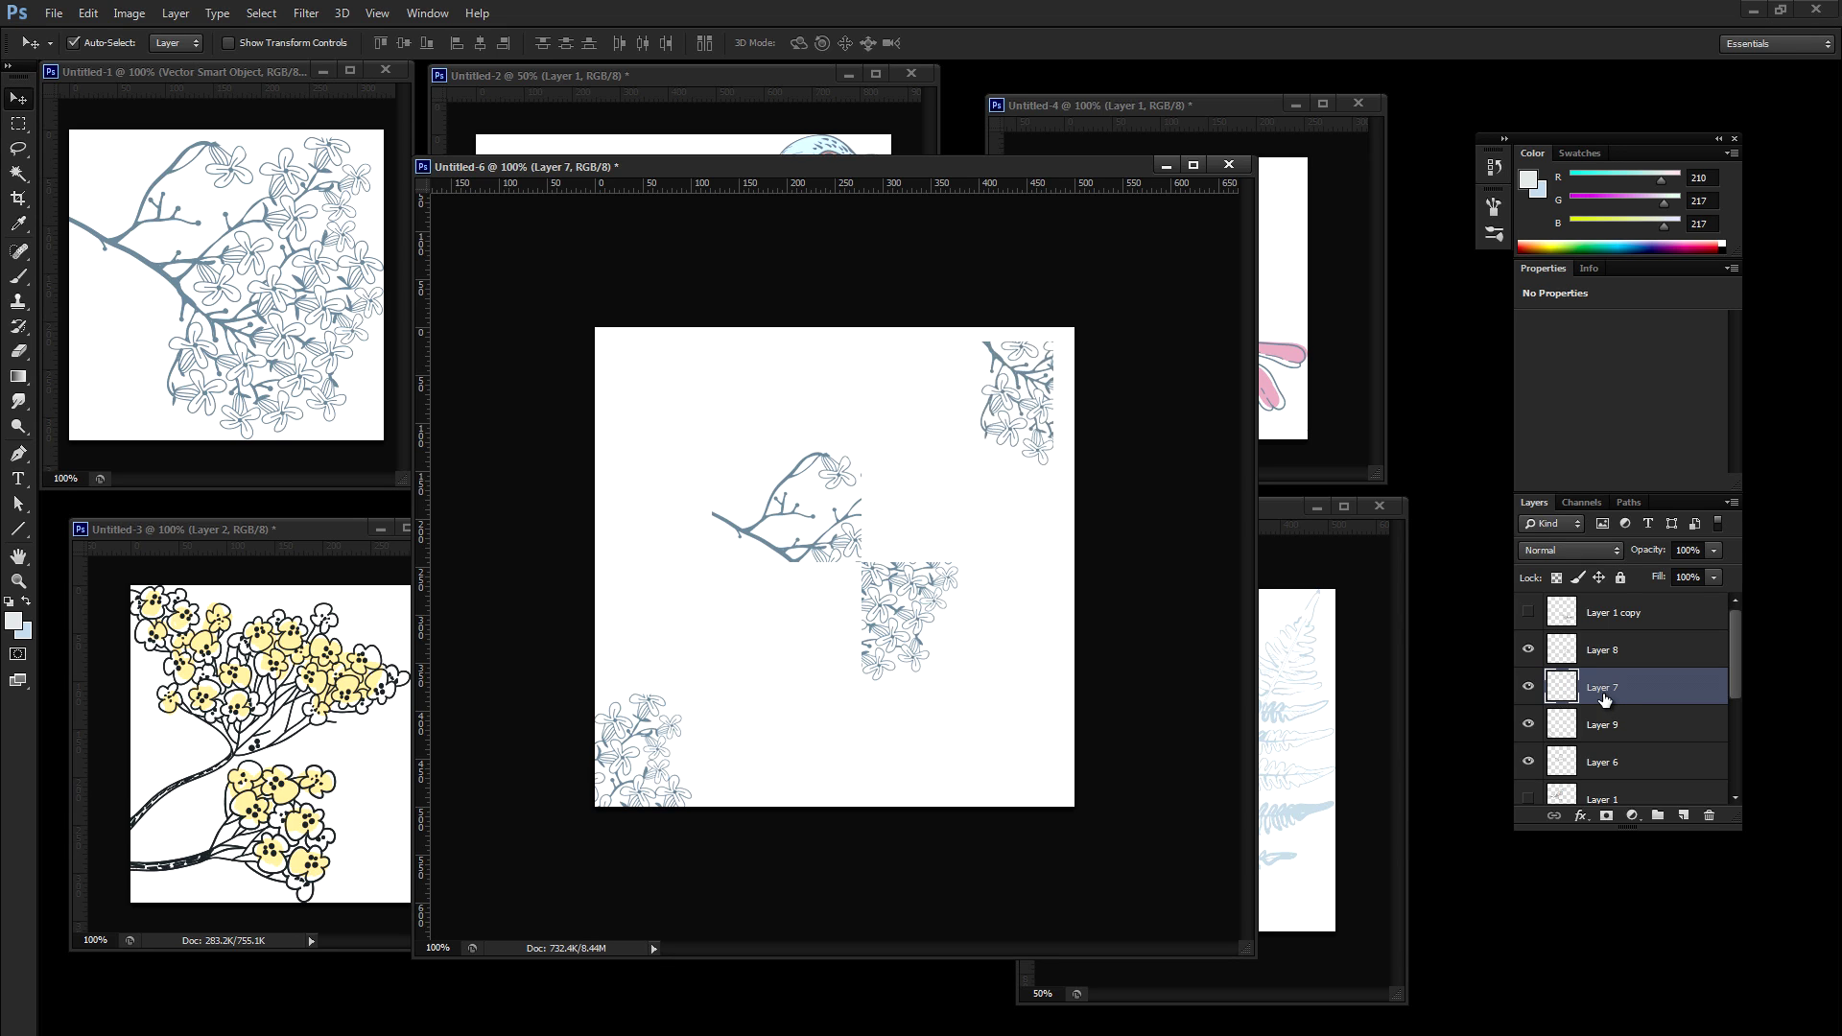
key(Up)
key(Up)
key(Up)
key(Up)
key(Up)
key(Up)
key(Up)
key(Up)
key(Up)
key(Up)
key(Up)
key(Up)
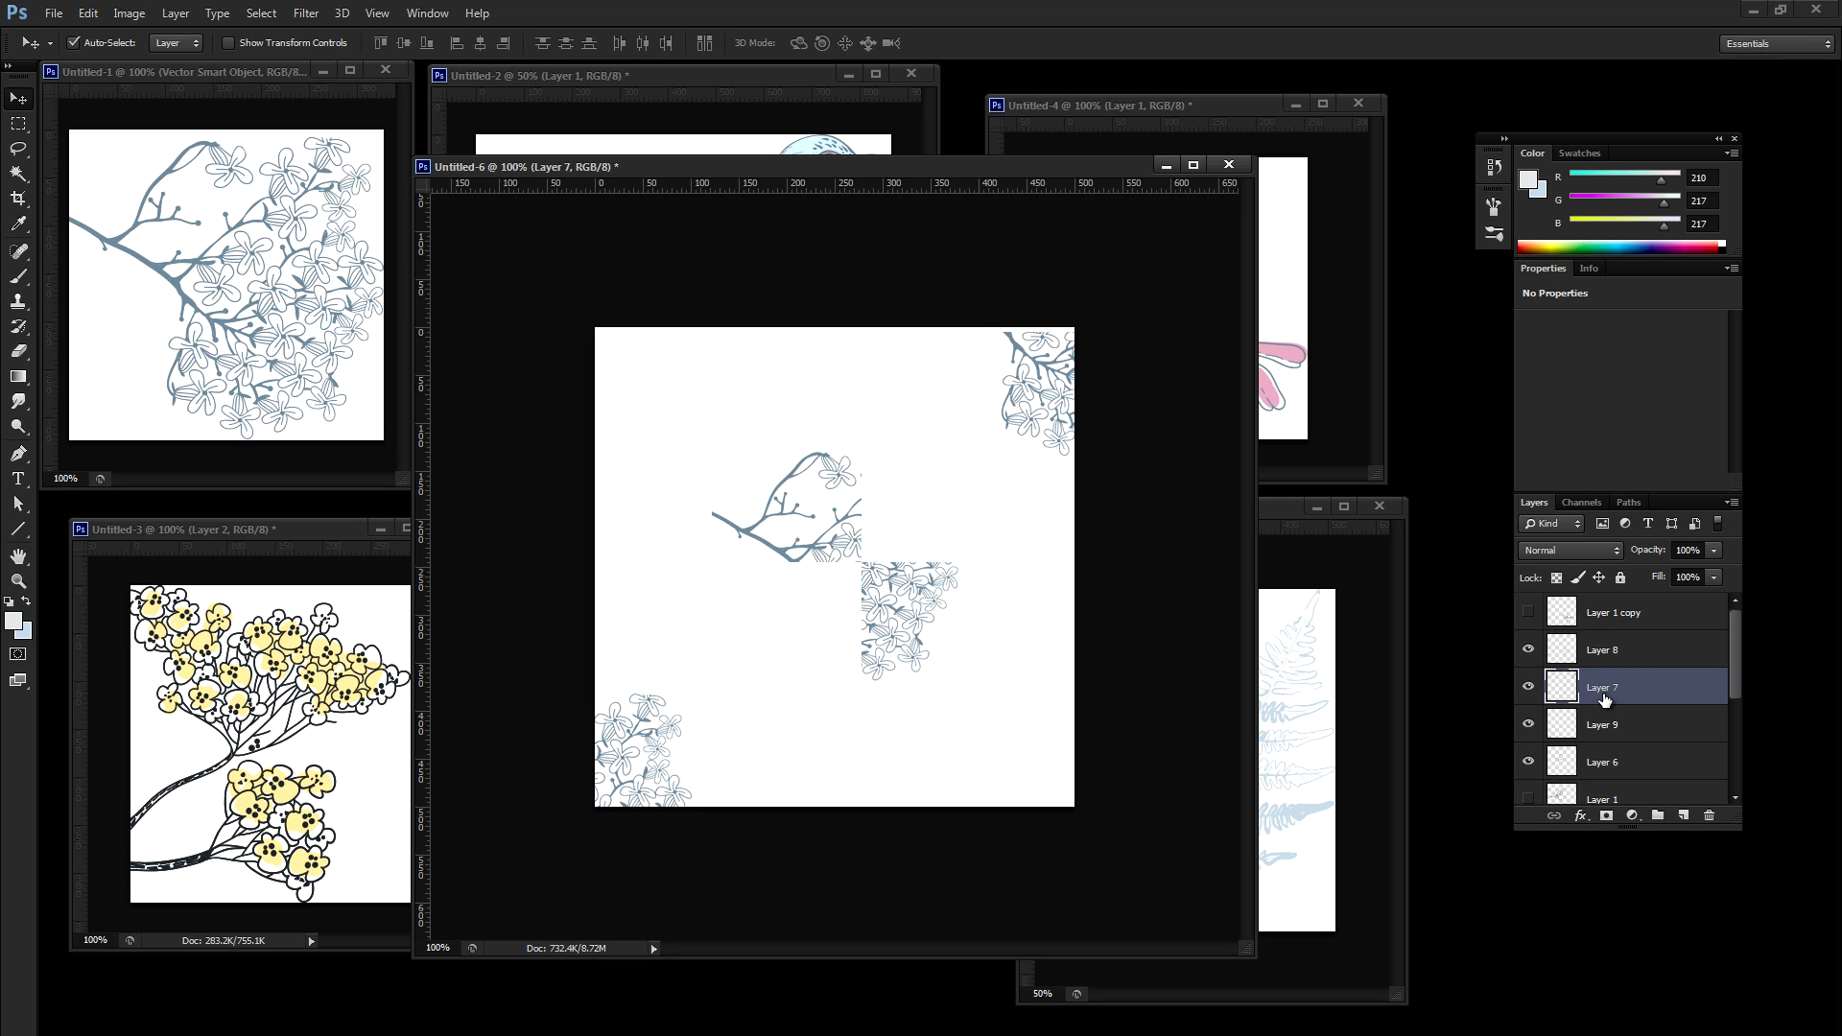
key(Up)
key(Up)
key(Up)
key(Up)
key(Up)
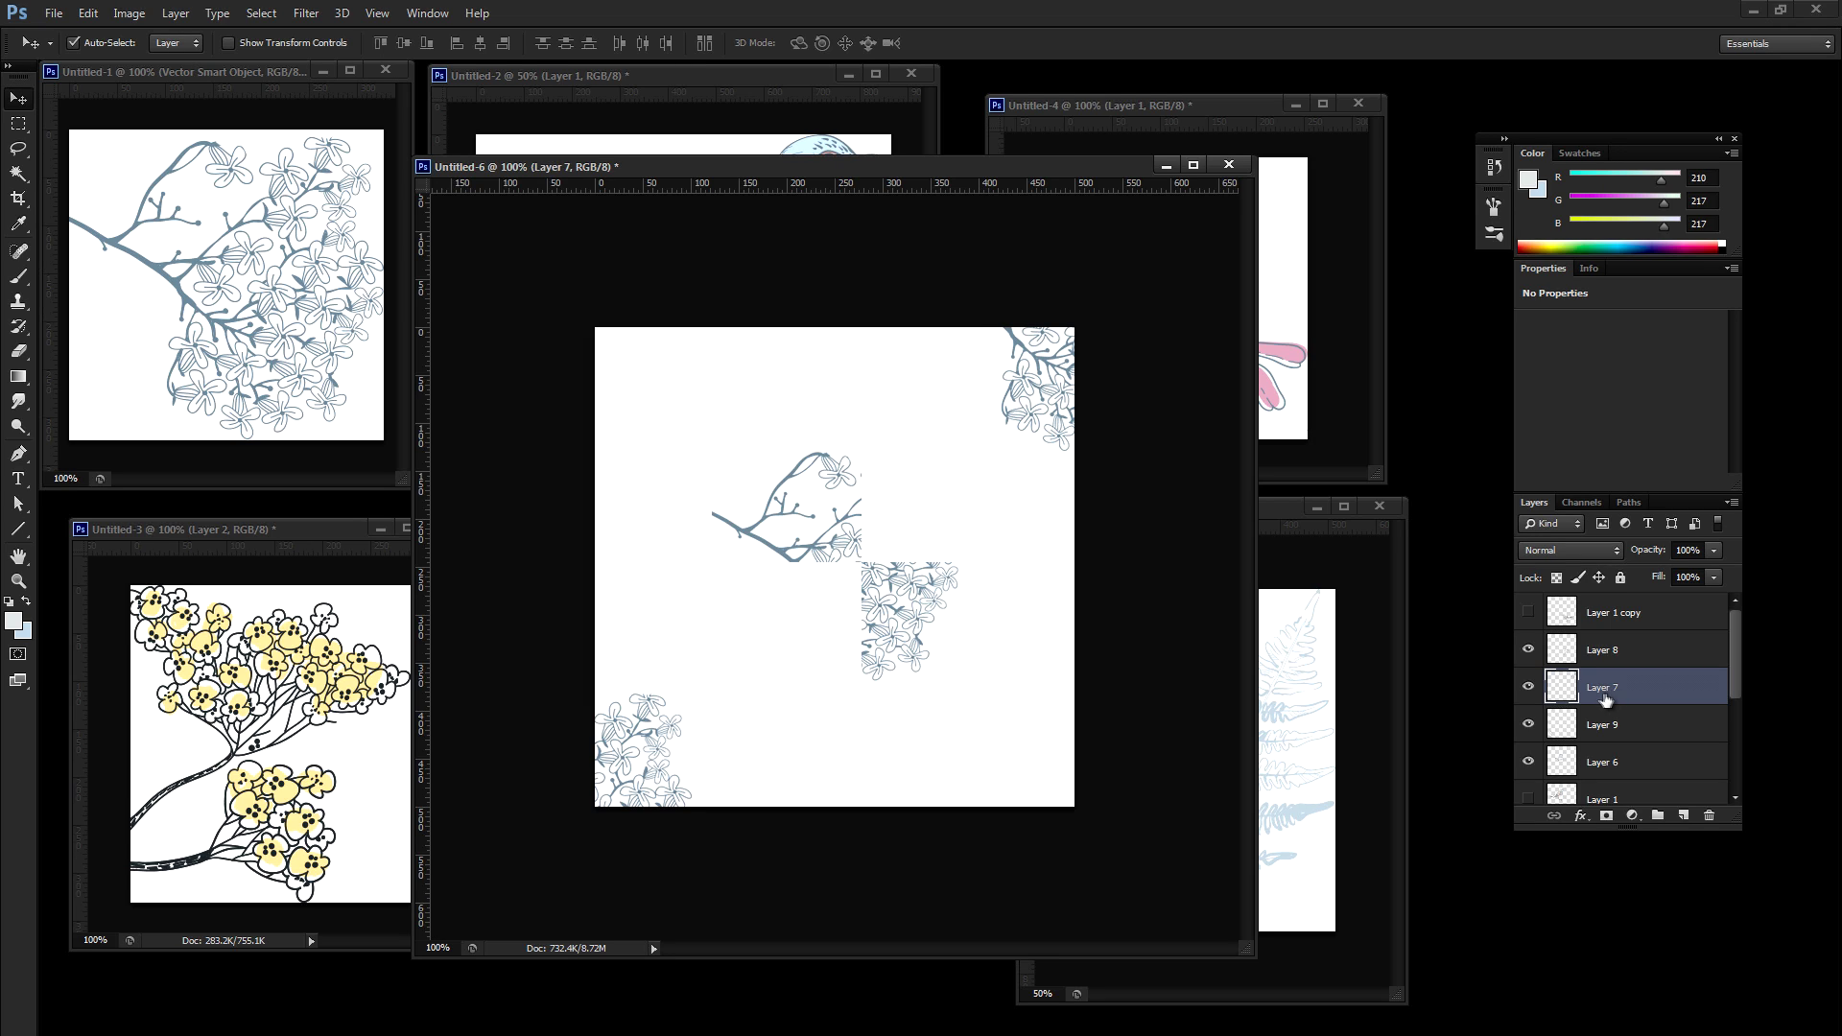
Step: Drag the Layer 6 branch piece flush into the bottom-right corner
click(1529, 725)
click(1529, 726)
click(1530, 762)
click(1529, 761)
click(1622, 763)
drag(849, 542, 1062, 781)
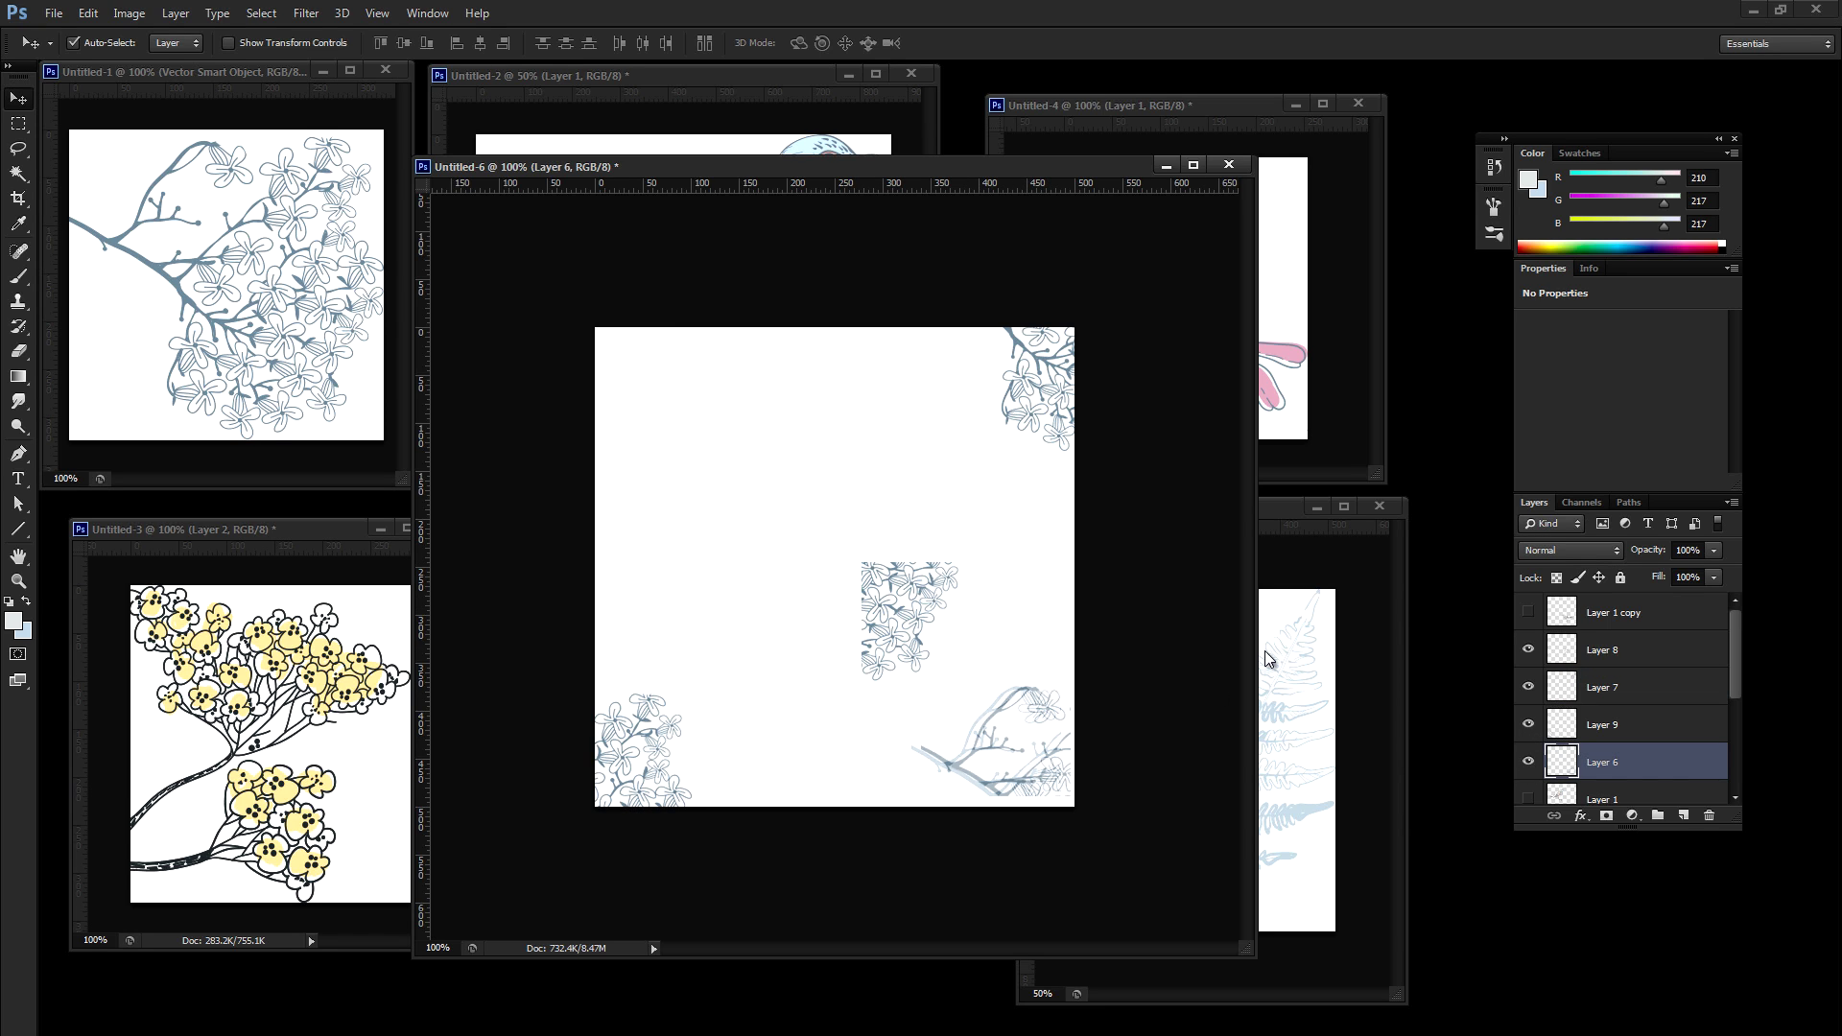
key(Right)
key(Right)
key(Down)
key(Down)
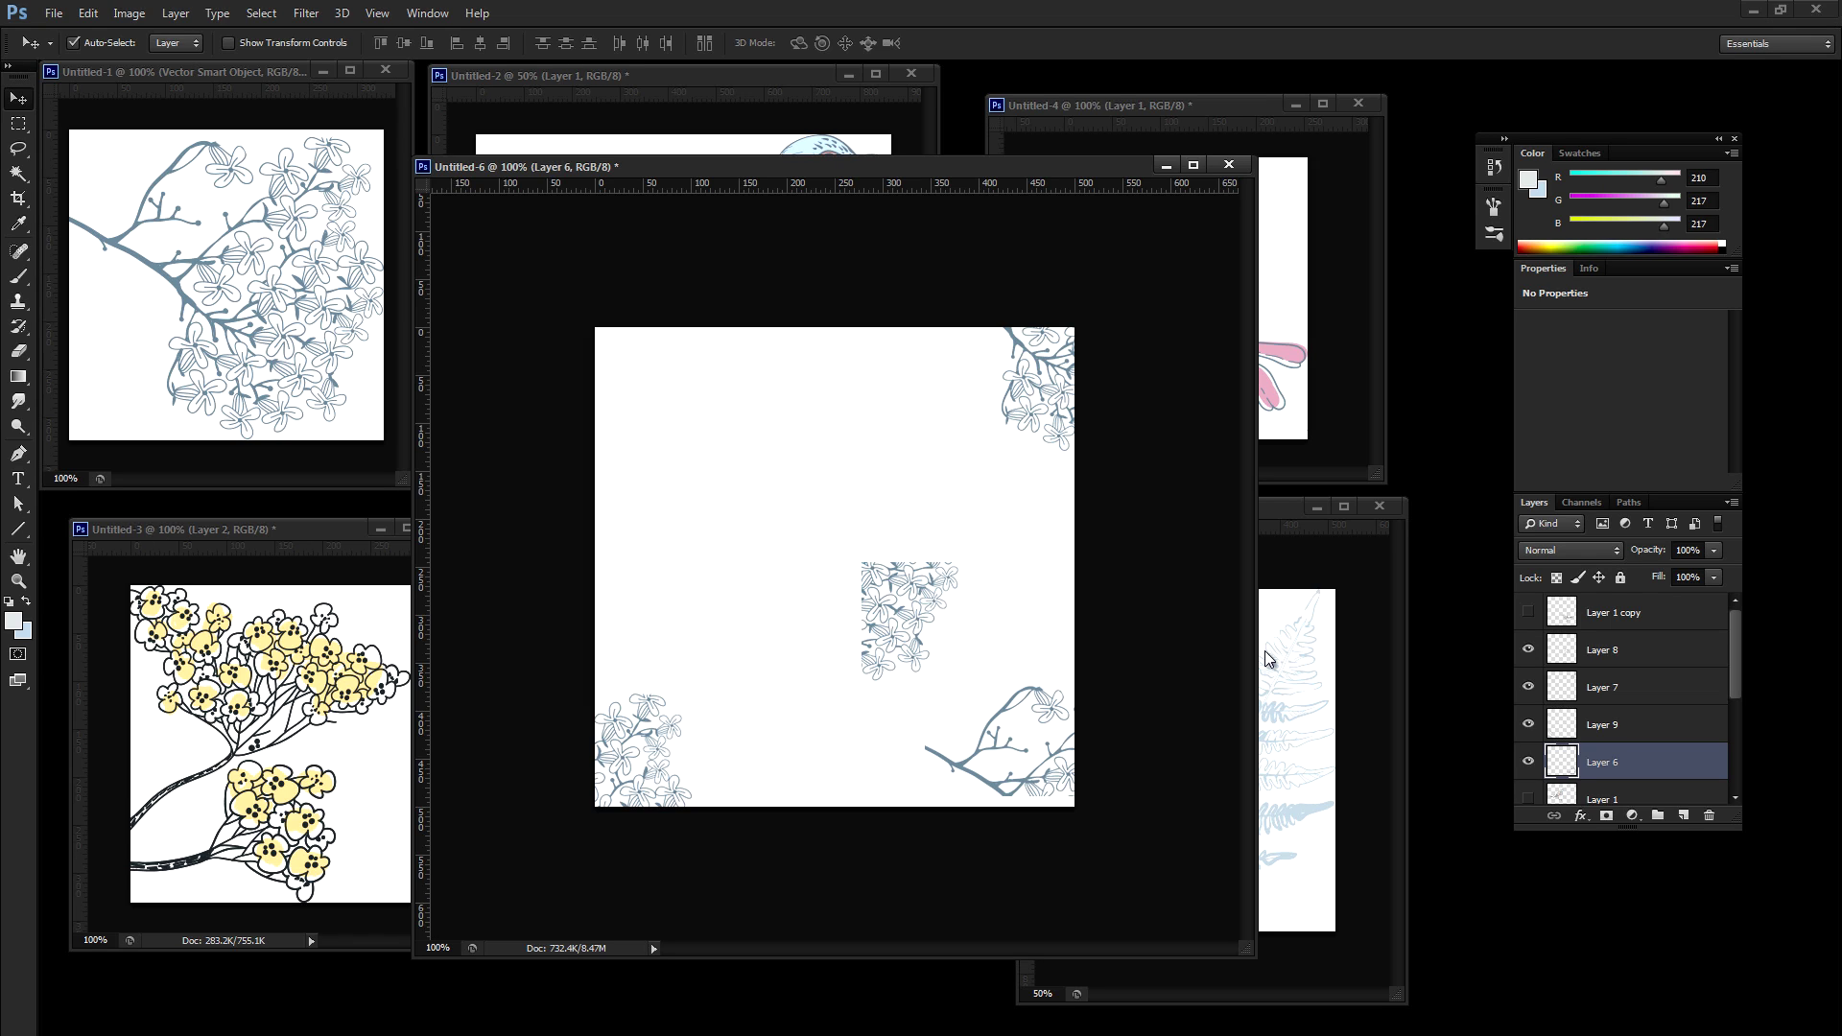
key(Down)
key(Down)
key(Down)
key(Down)
key(Down)
key(Down)
key(Down)
key(Down)
key(Down)
key(Down)
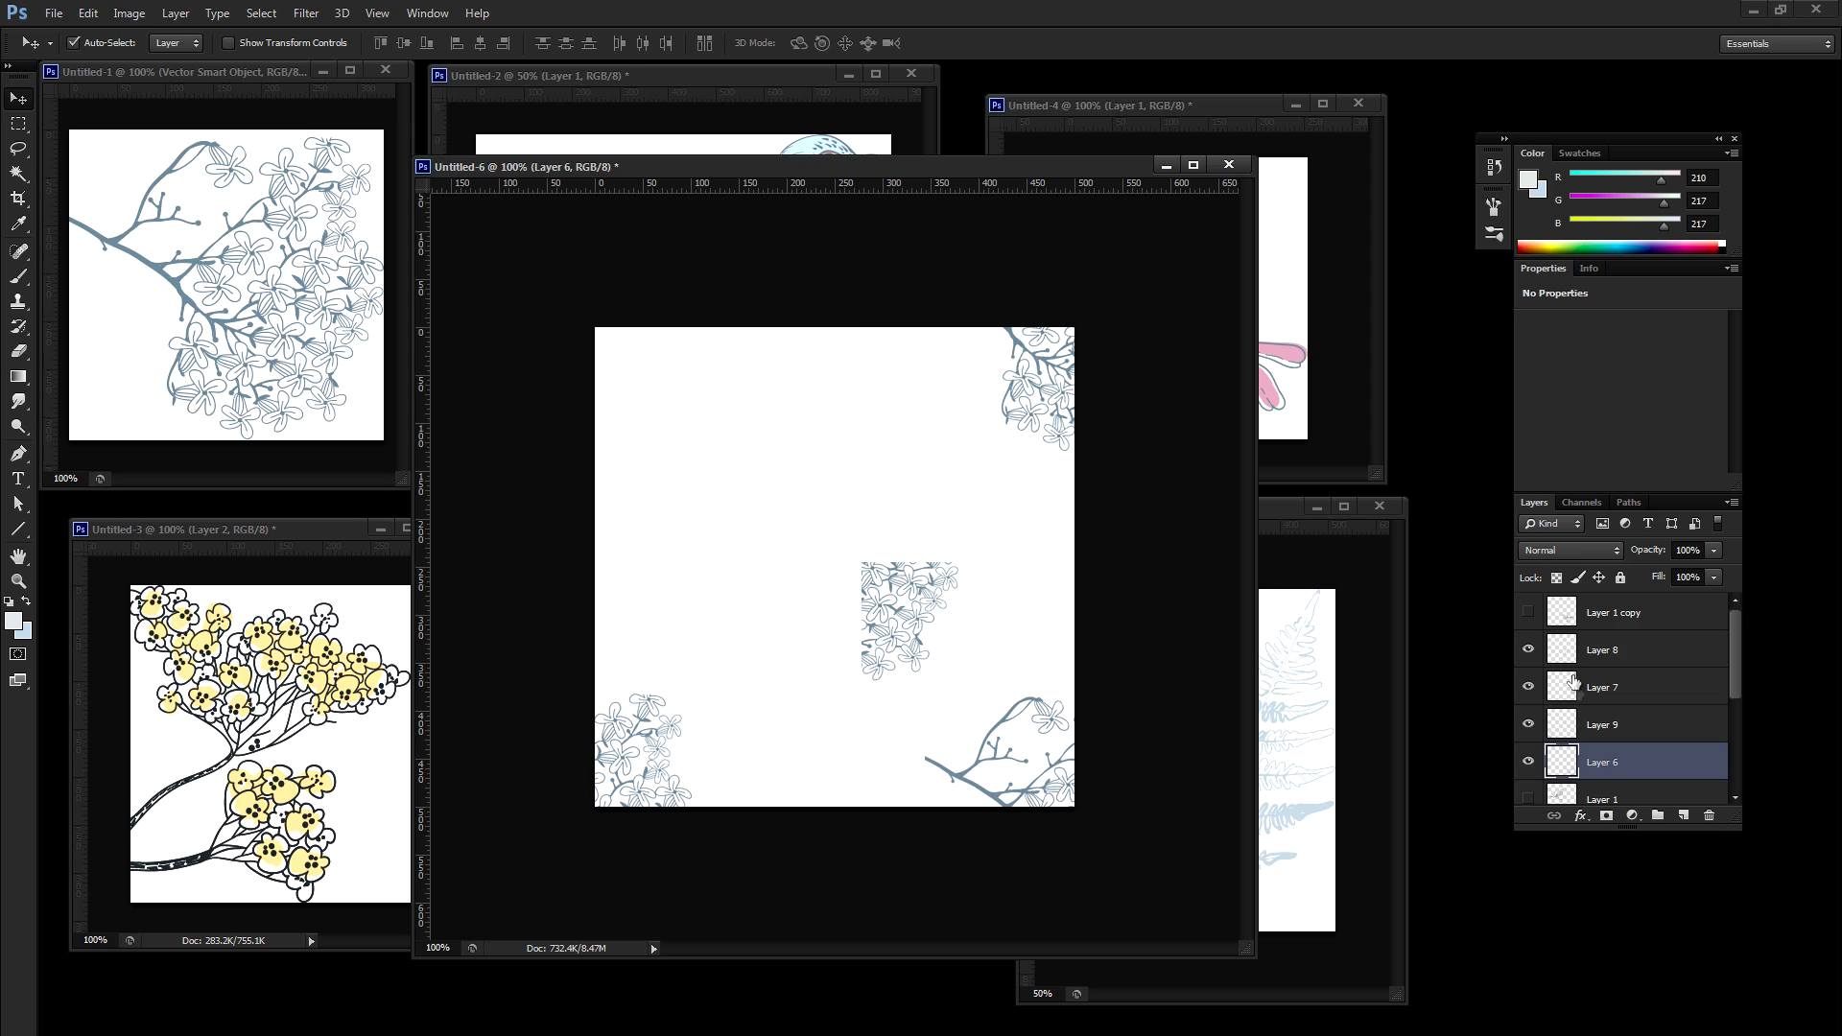
Step: Move the Layer 8 cluster flush into the top-left corner
click(1527, 650)
click(1528, 650)
click(1597, 651)
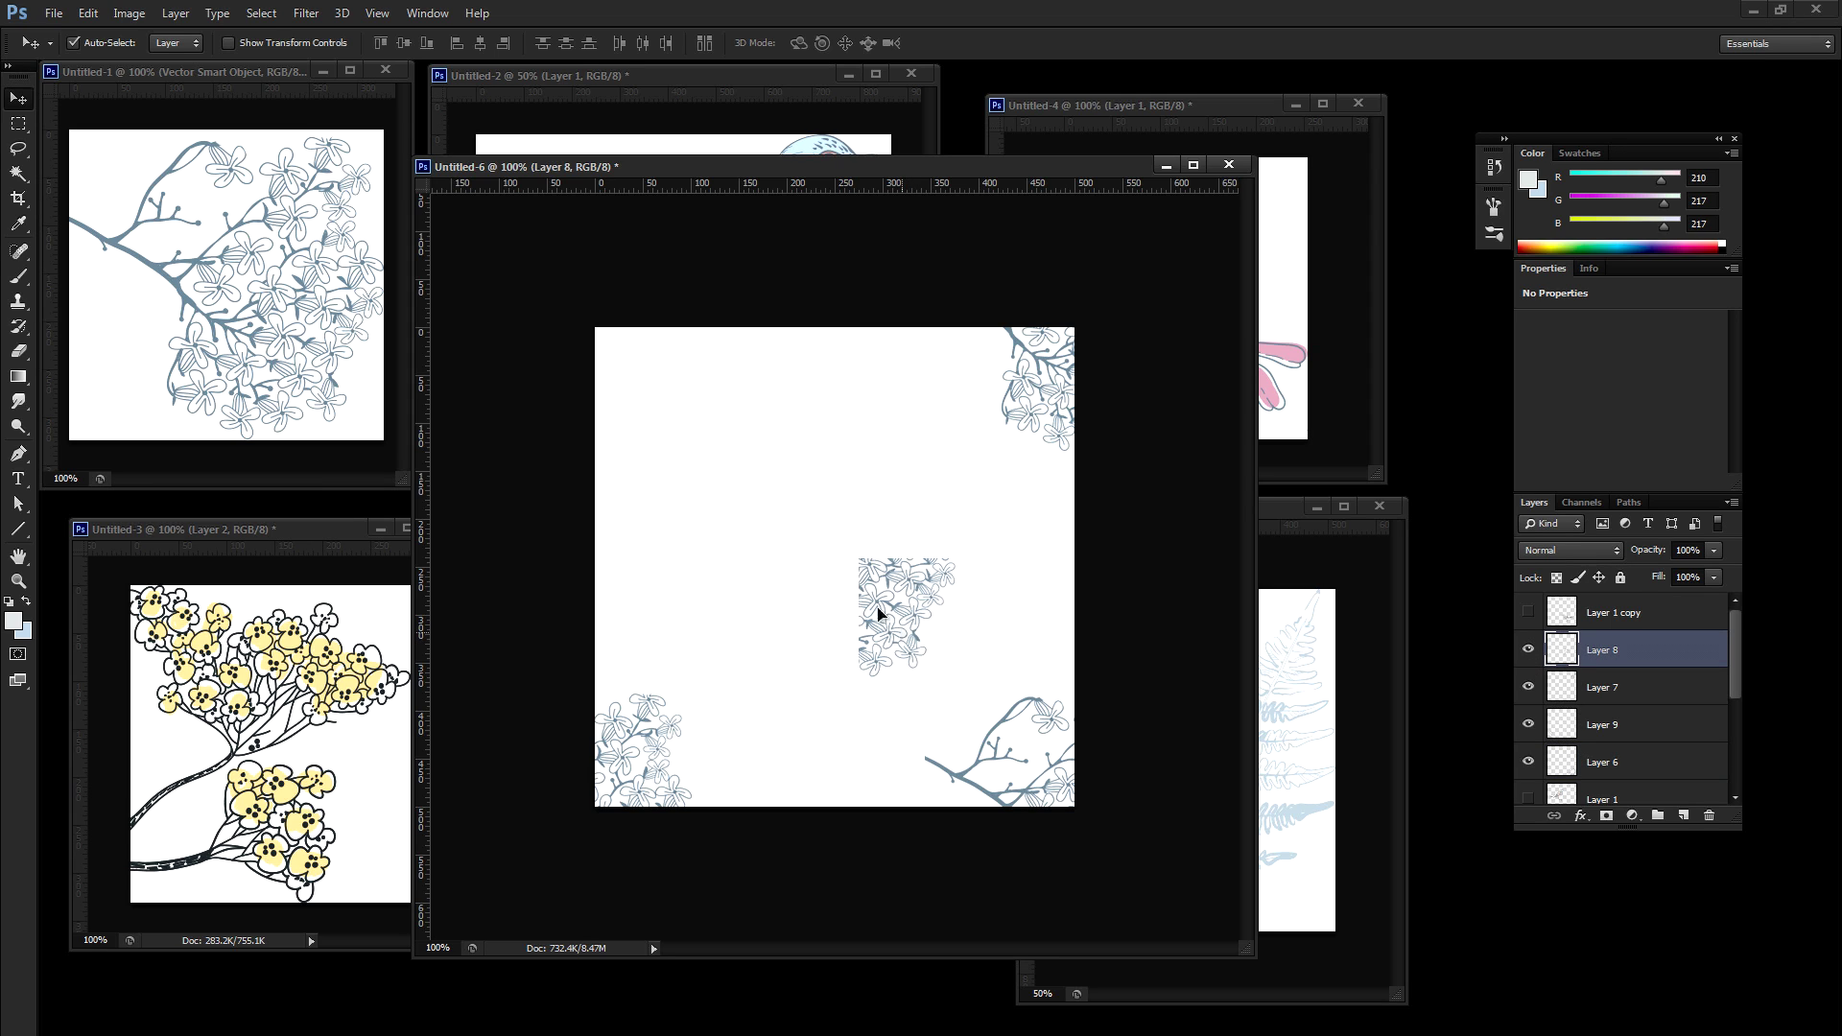
drag(876, 634, 638, 396)
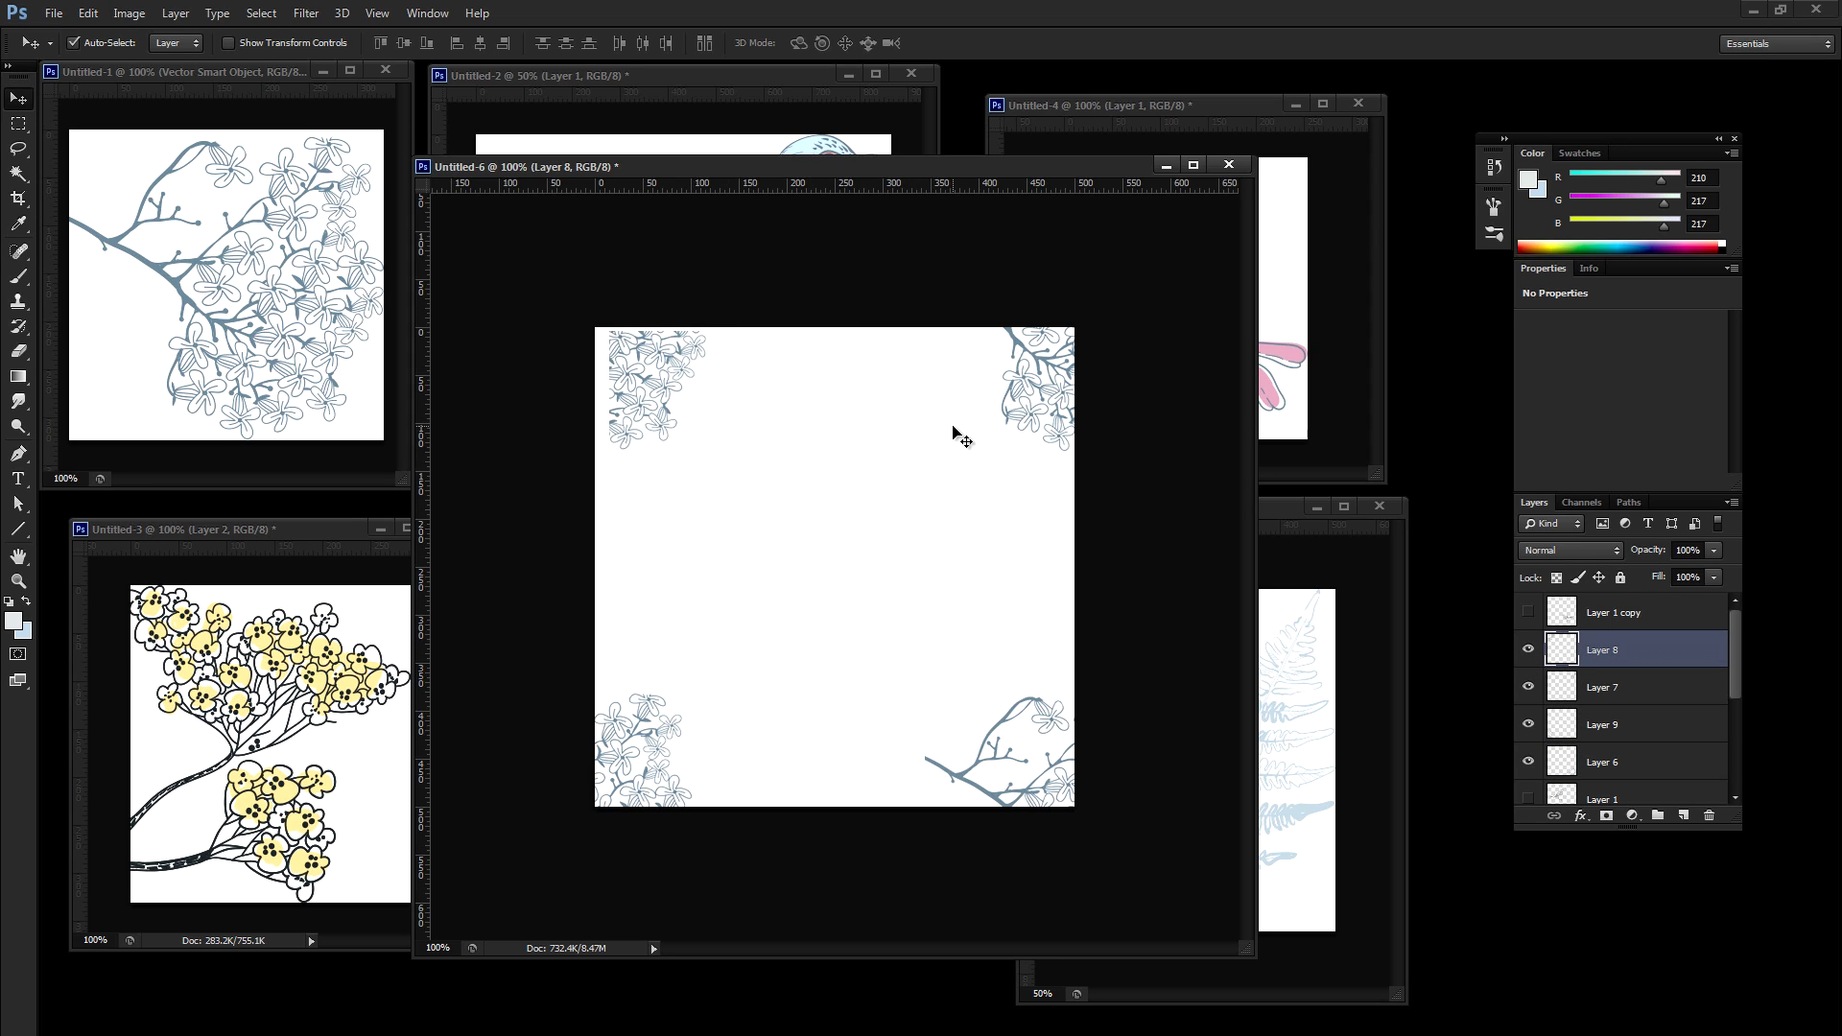
key(Up)
key(Up)
key(Up)
key(Up)
key(Up)
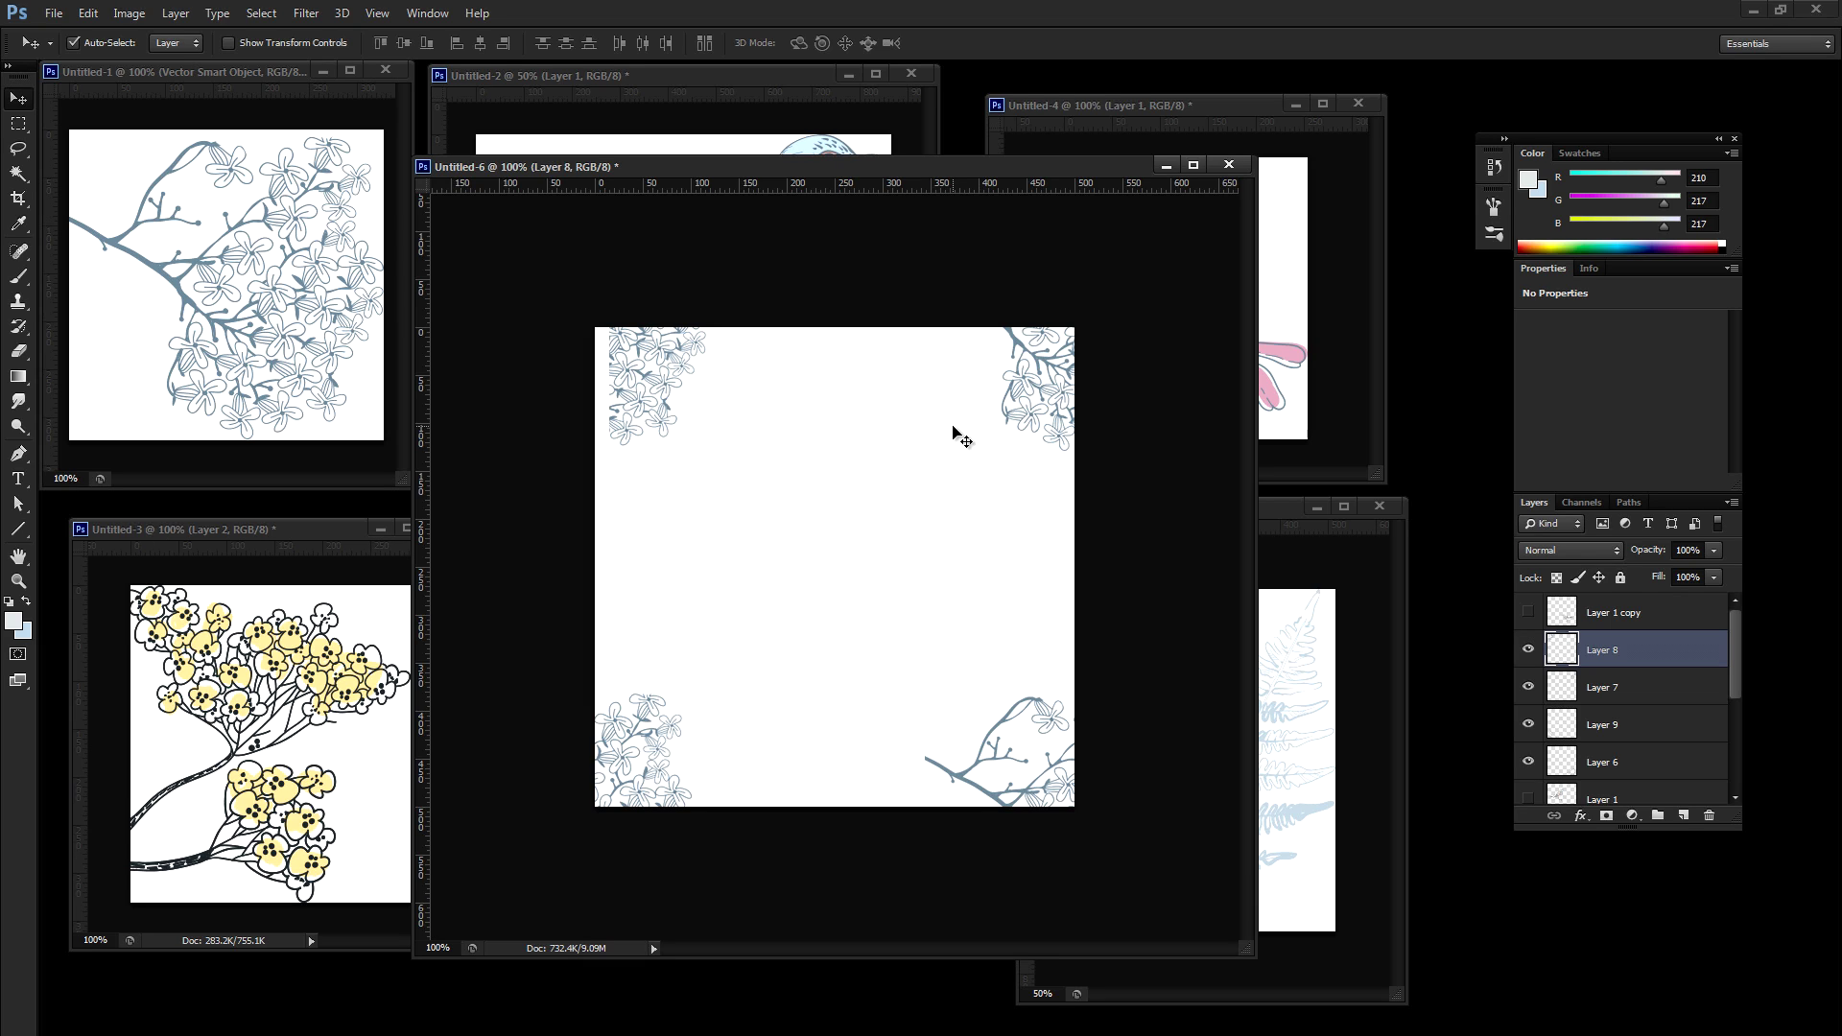
key(Left)
key(Left)
key(Left)
key(Left)
key(Left)
key(Left)
key(Left)
key(Left)
key(Left)
key(Left)
key(Left)
key(Left)
key(Left)
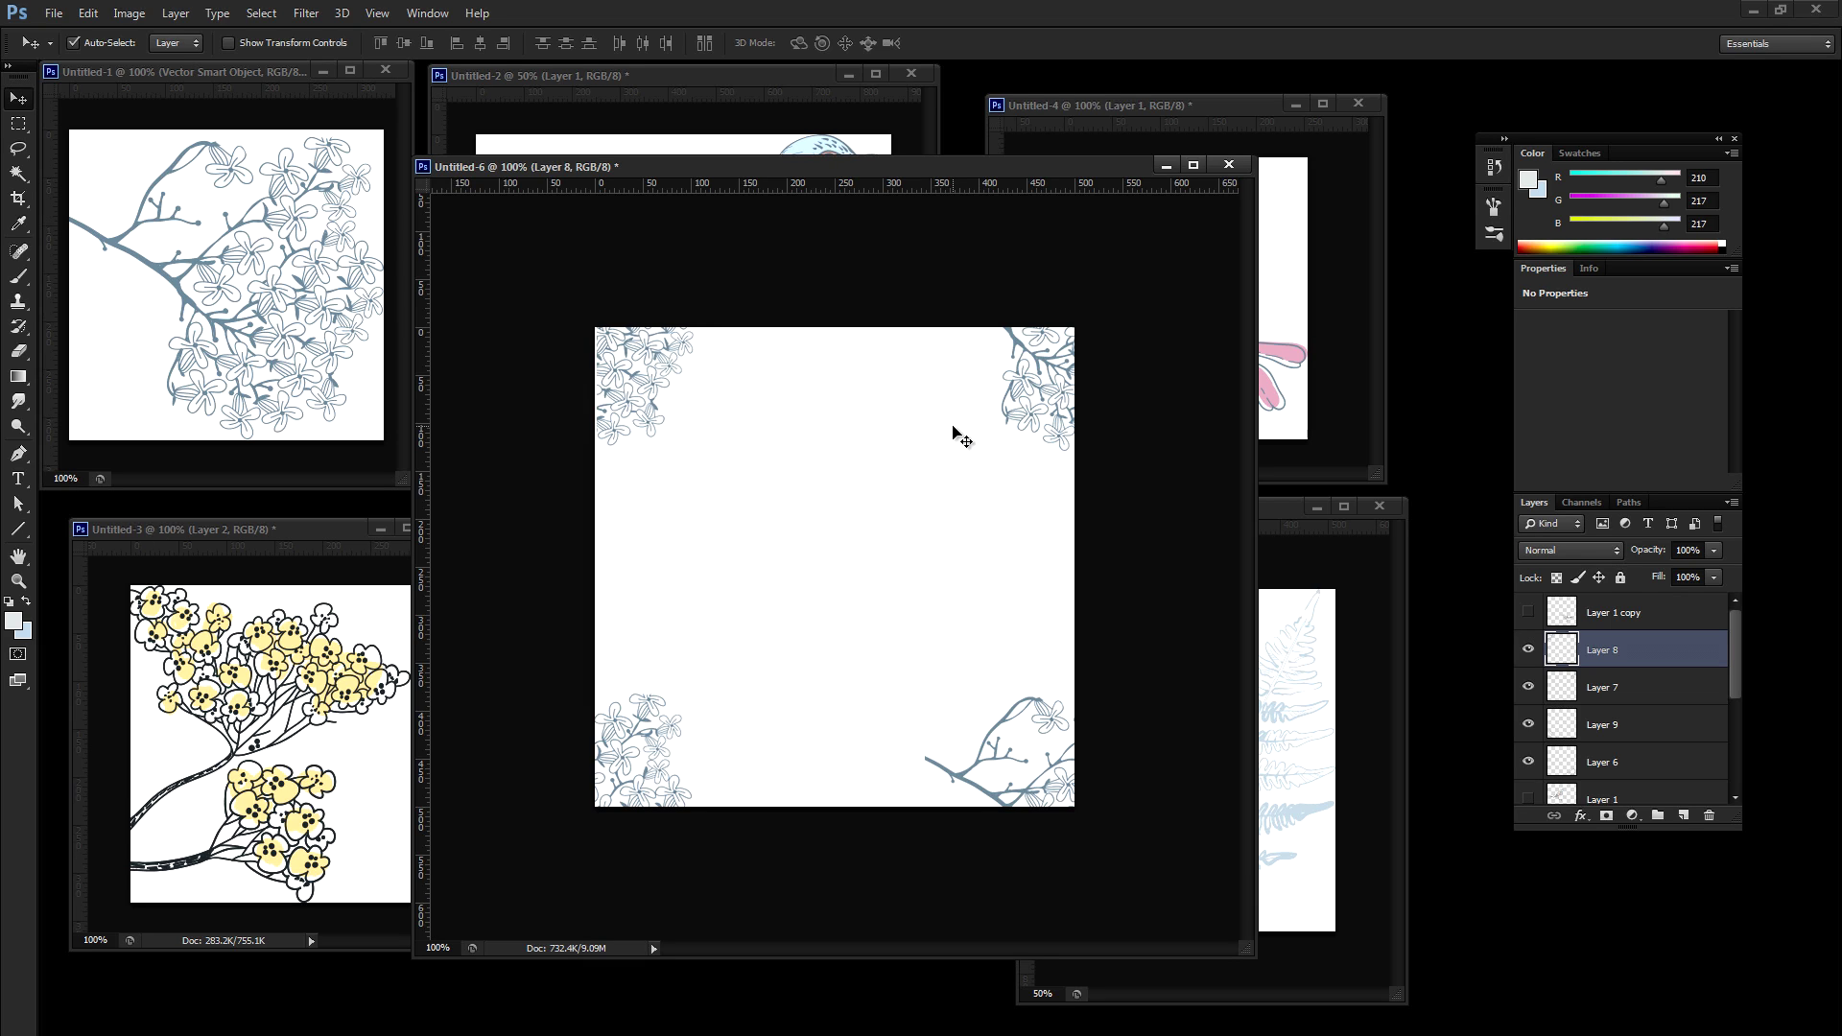
key(Left)
key(Left)
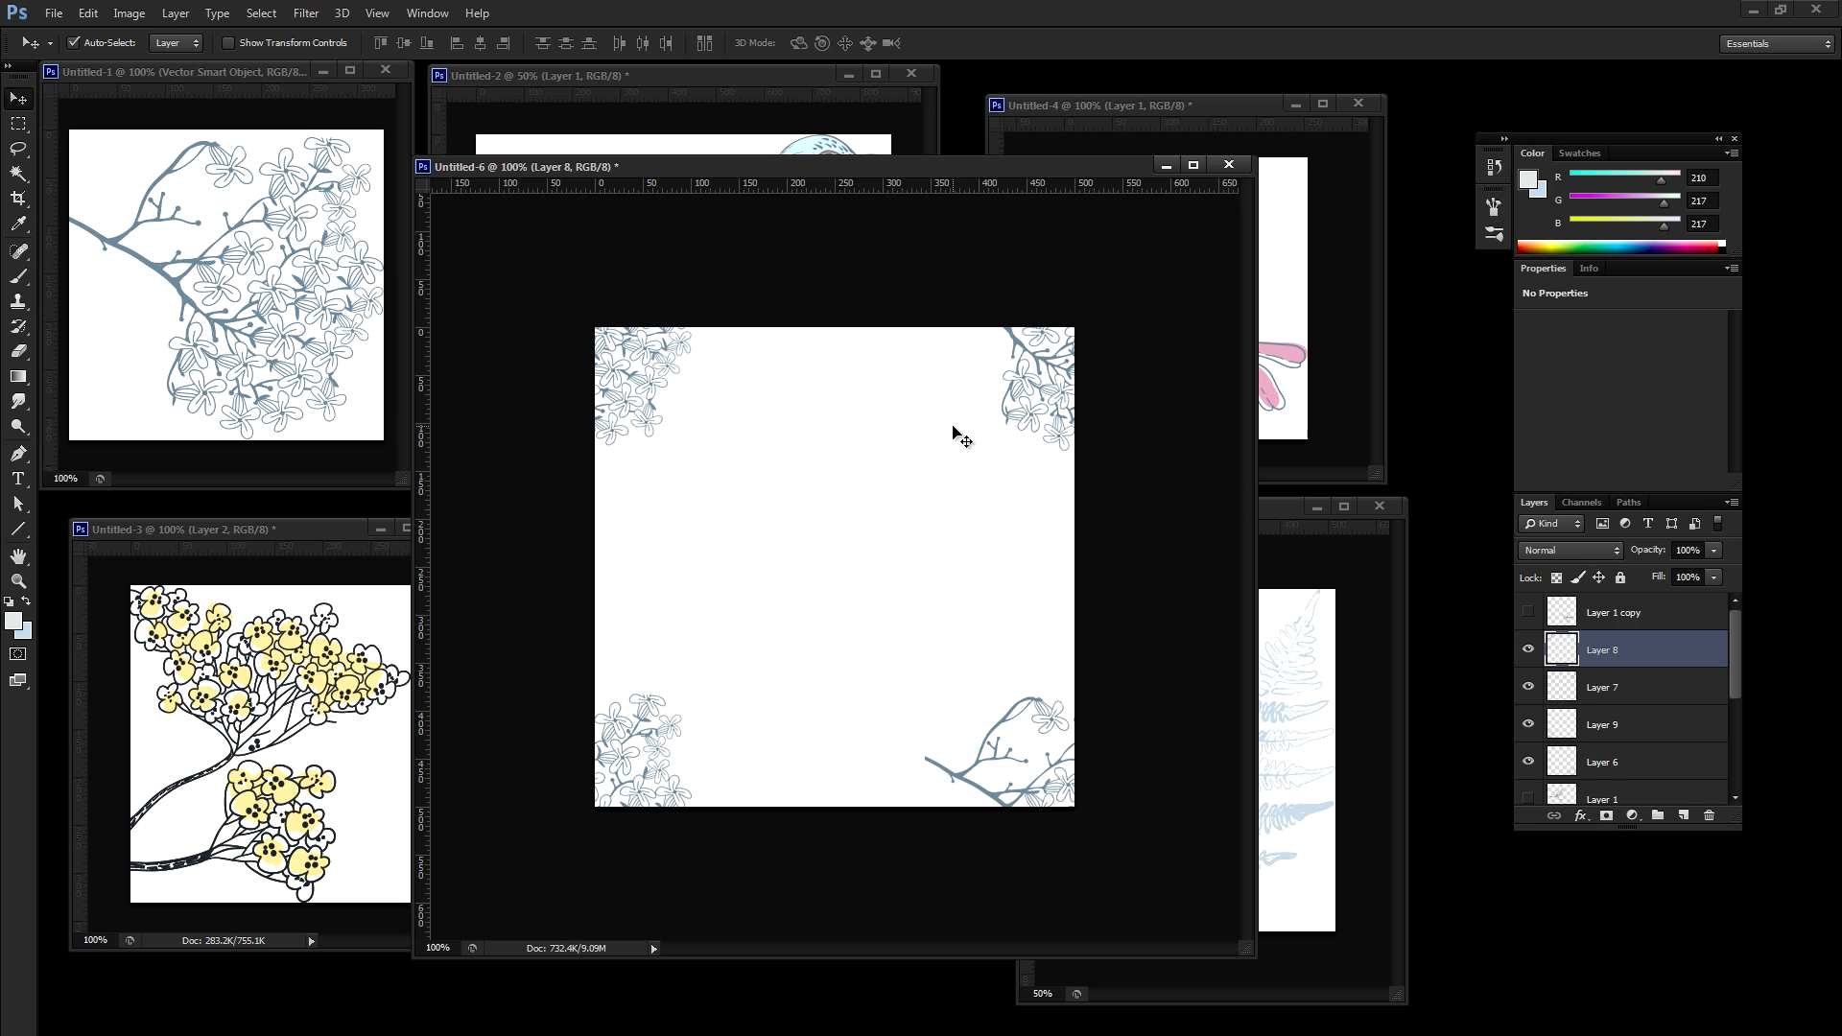
Step: Turn the Layer 1 bird, Layer 5 branch, Layer 4 yellow flowers and Layer 3 fern back on
scroll(1646, 746, down, 1)
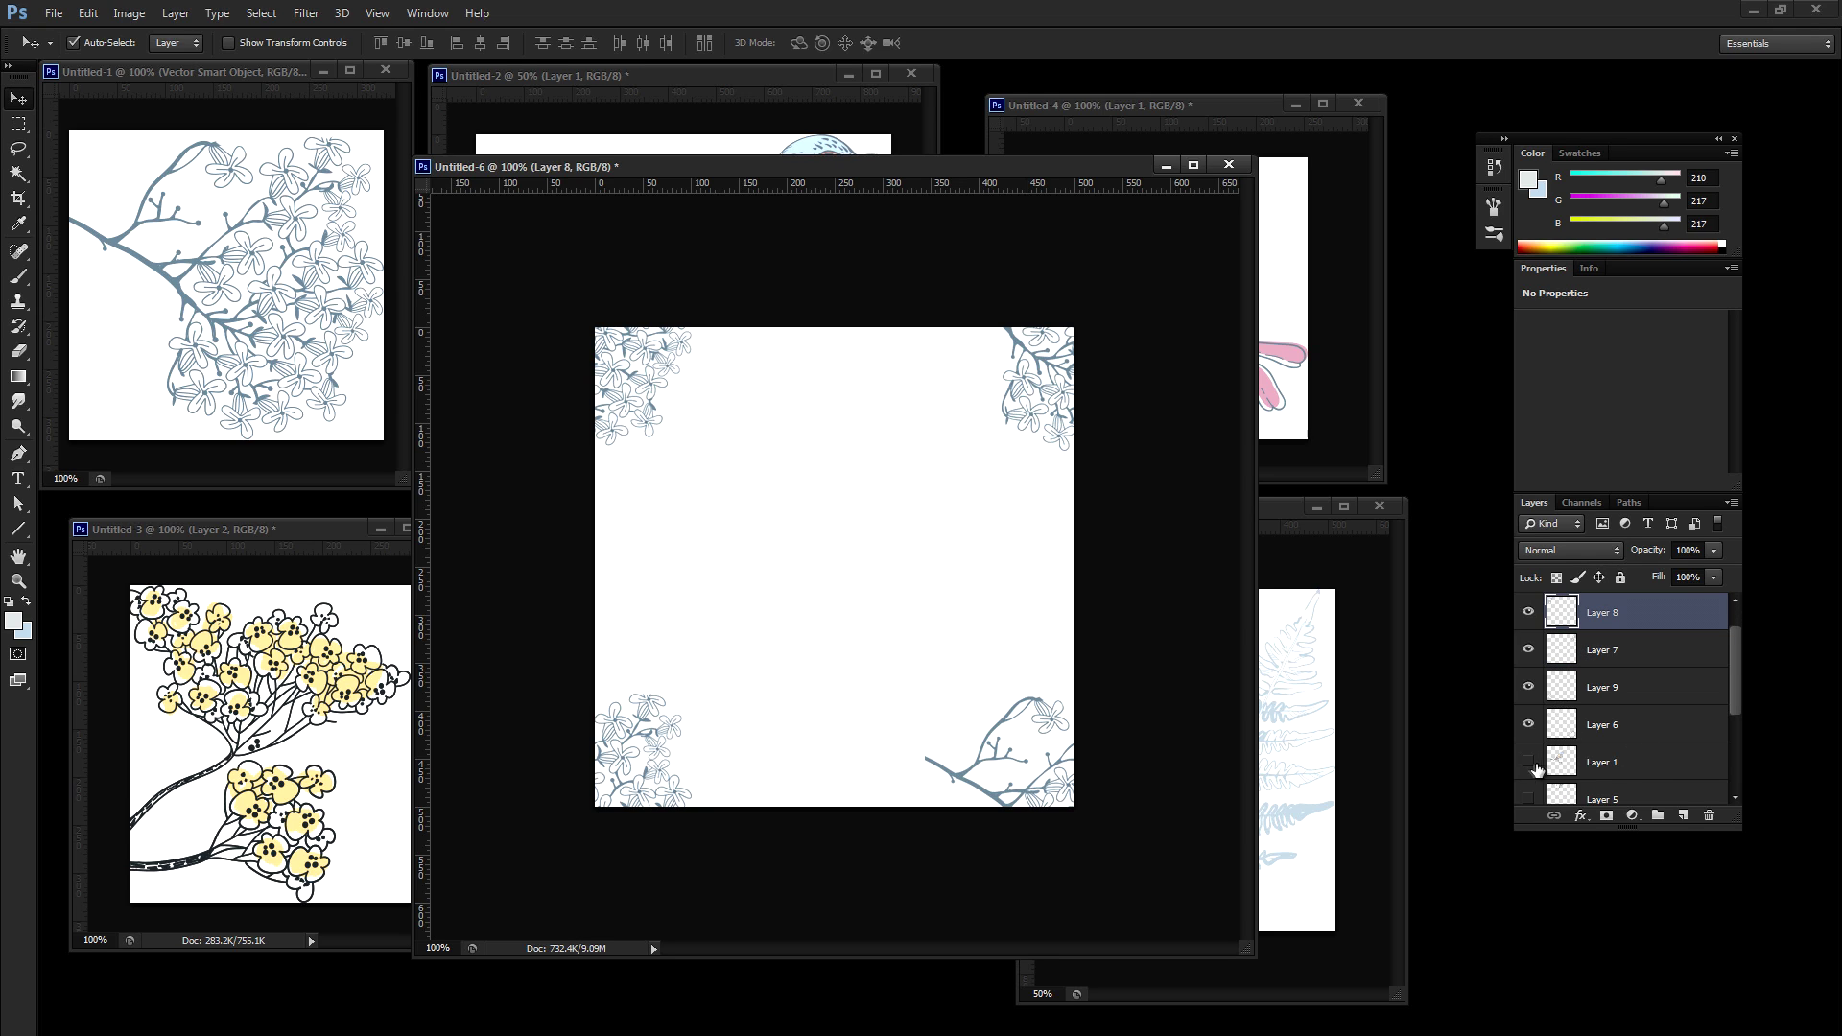
shift+click(1617, 724)
click(1528, 761)
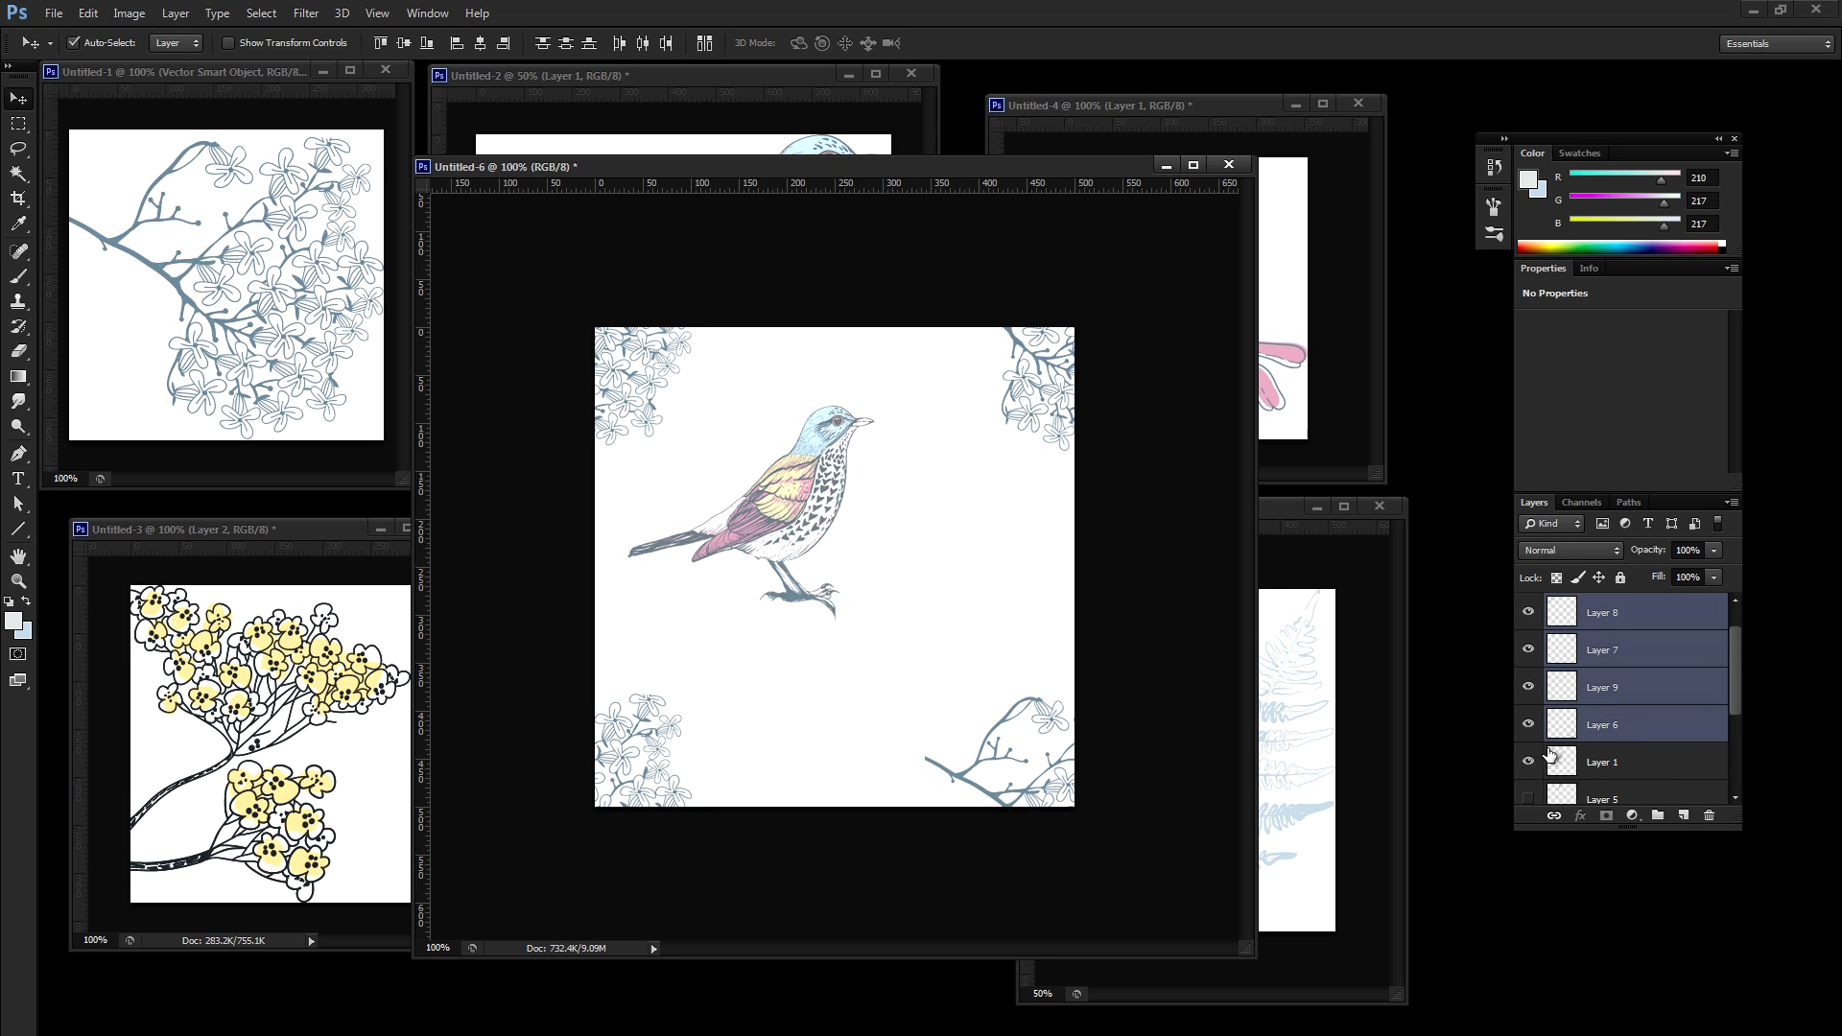
scroll(1533, 761, down, 2)
click(1528, 725)
click(1528, 762)
click(1528, 799)
Step: Show the smaller second bird on Layer 1 copy and deselect all layers
scroll(1535, 796, down, 3)
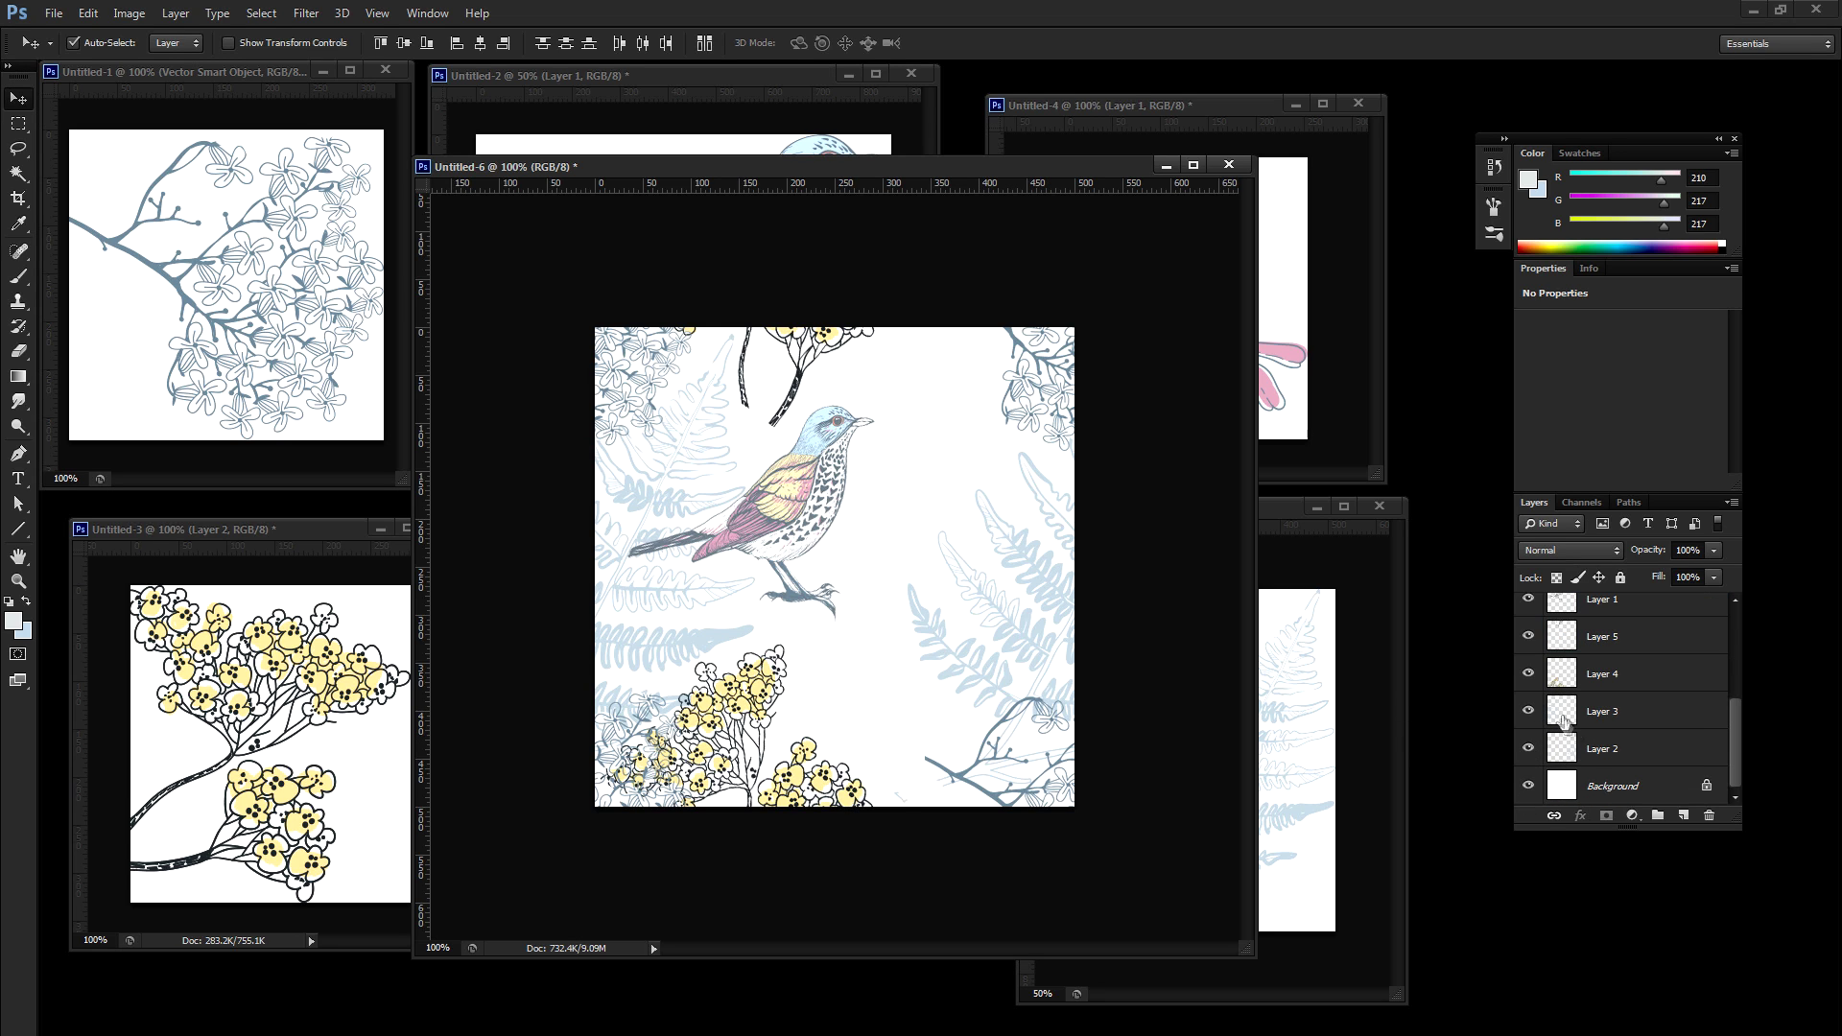
scroll(1532, 638, up, 5)
click(1529, 612)
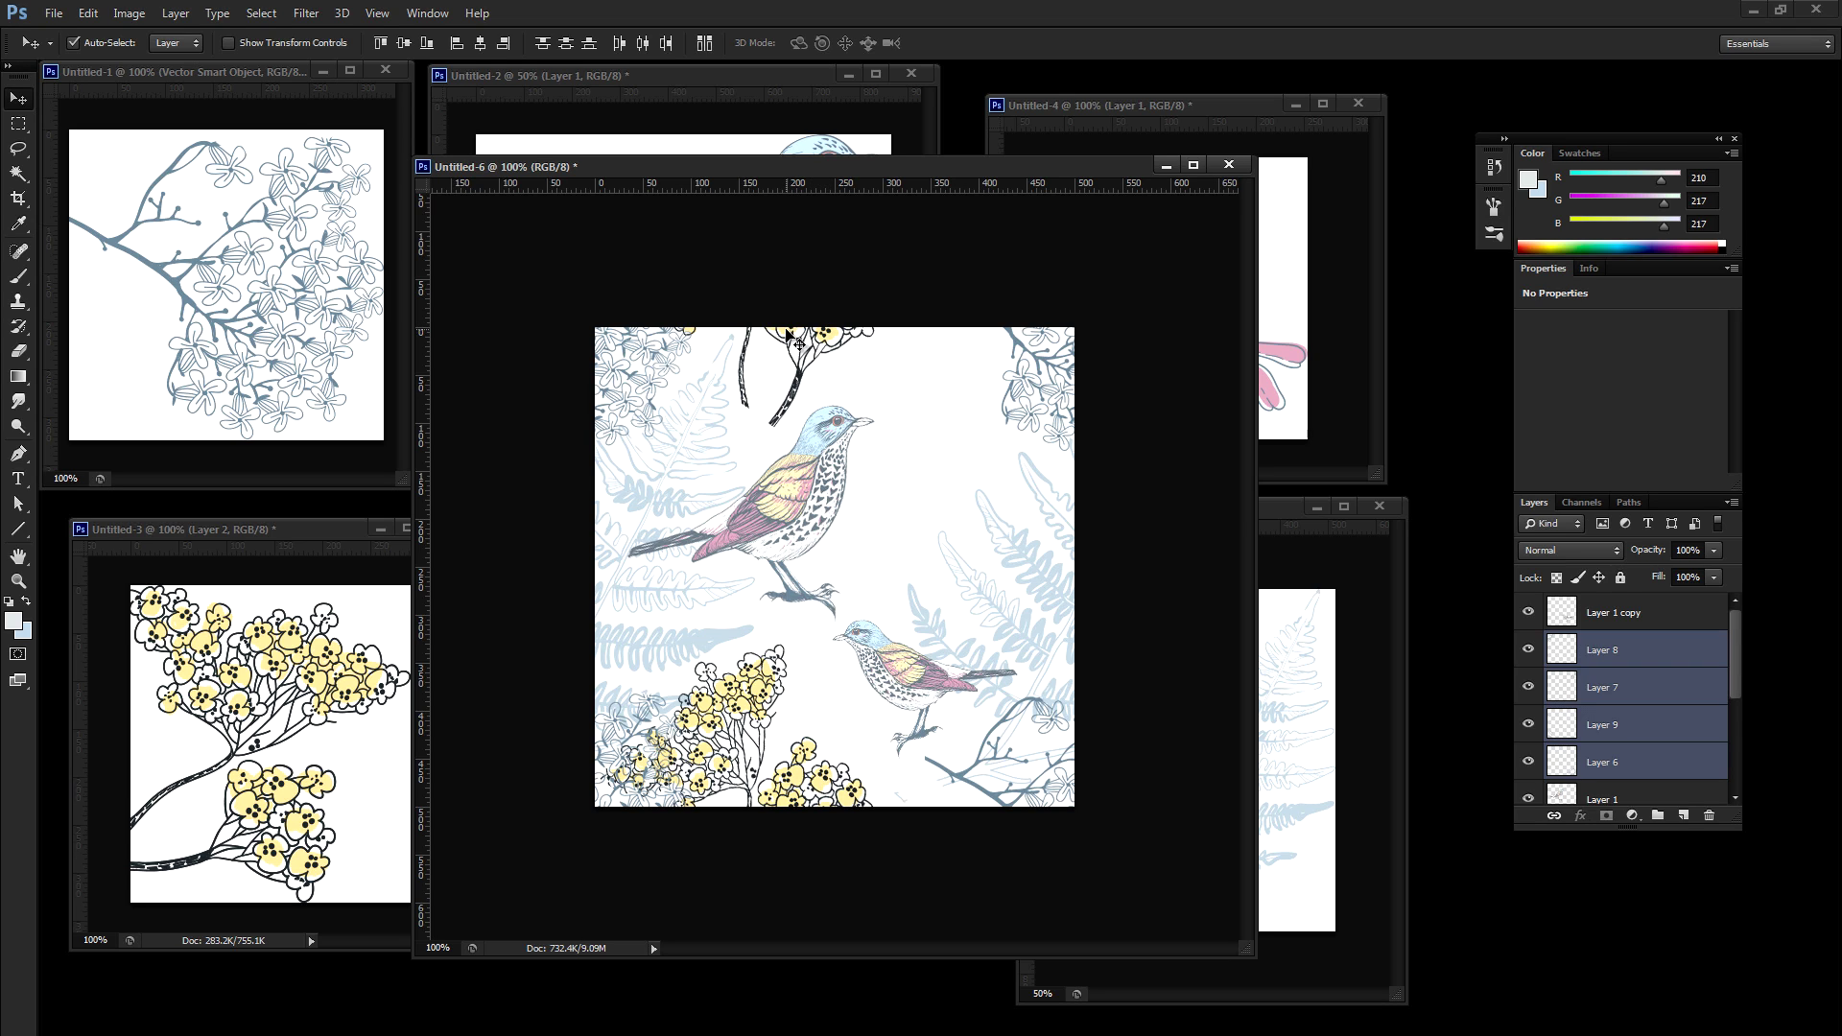
click(787, 336)
click(758, 687)
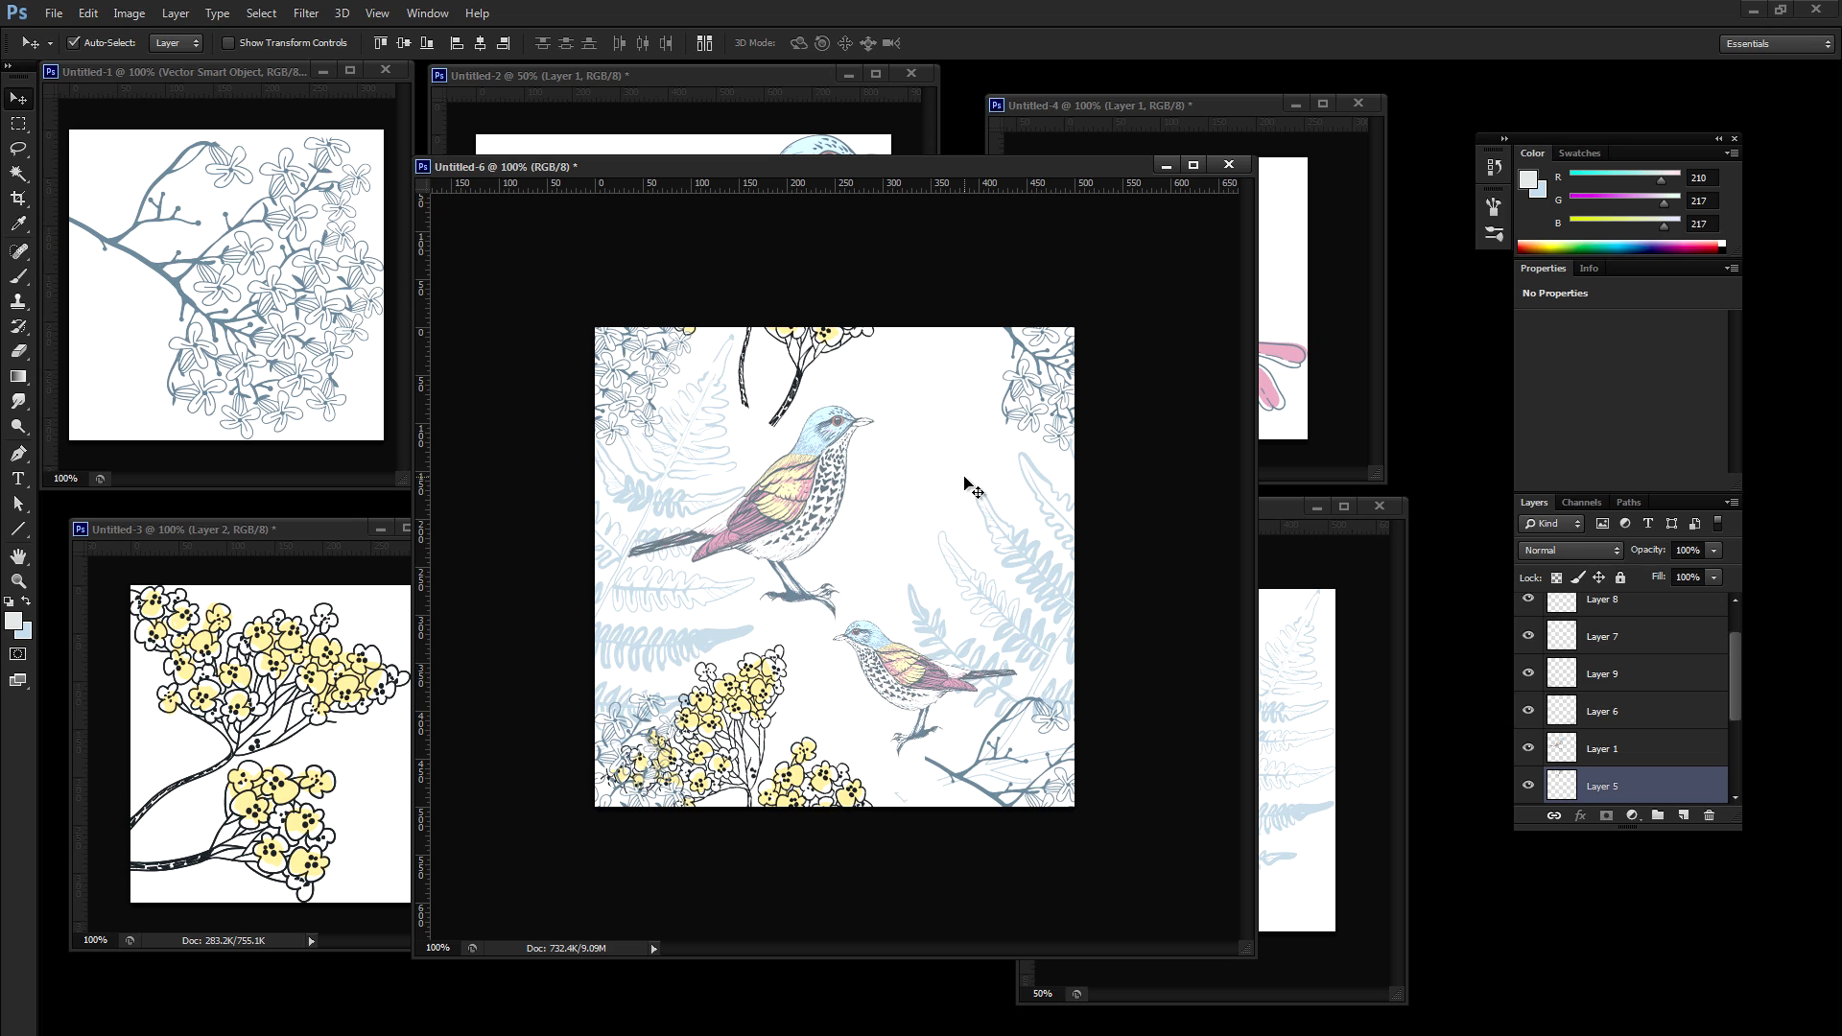
Step: Copy the pink honeysuckle image into the pattern document as a new layer
click(1337, 422)
ctrl+click(1560, 614)
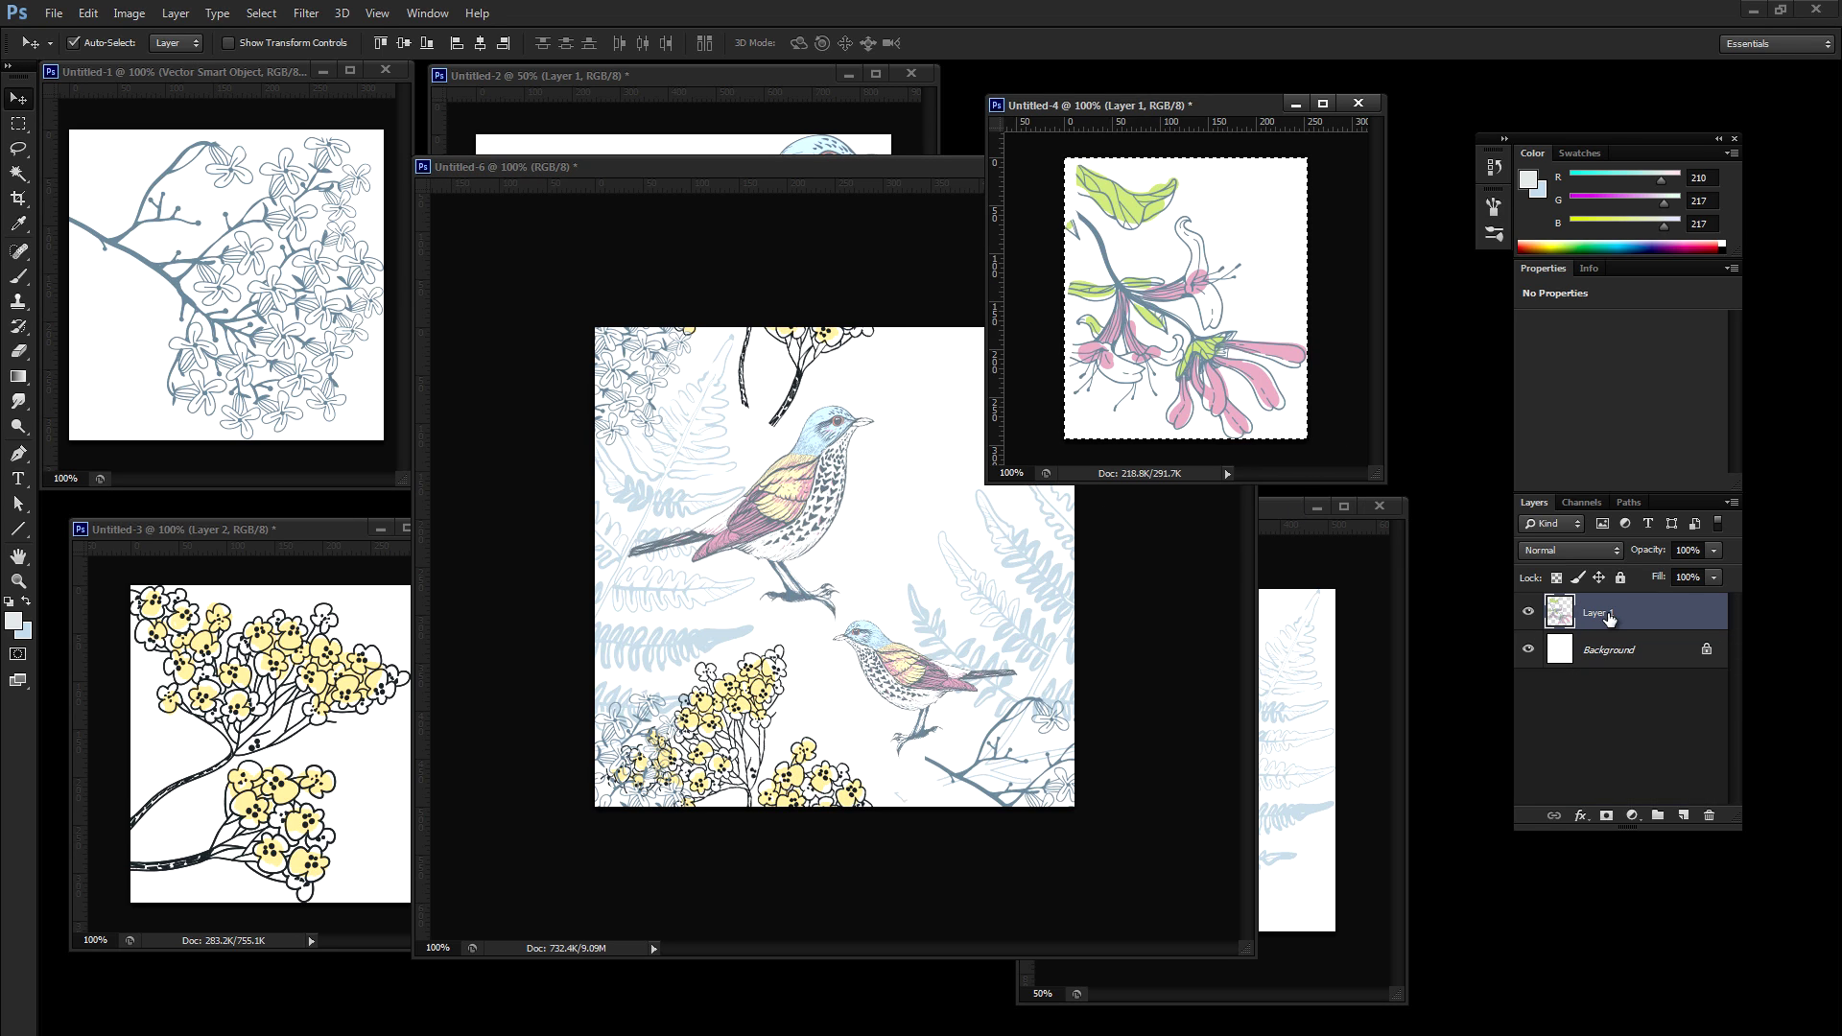
key(ctrl+c)
click(1189, 676)
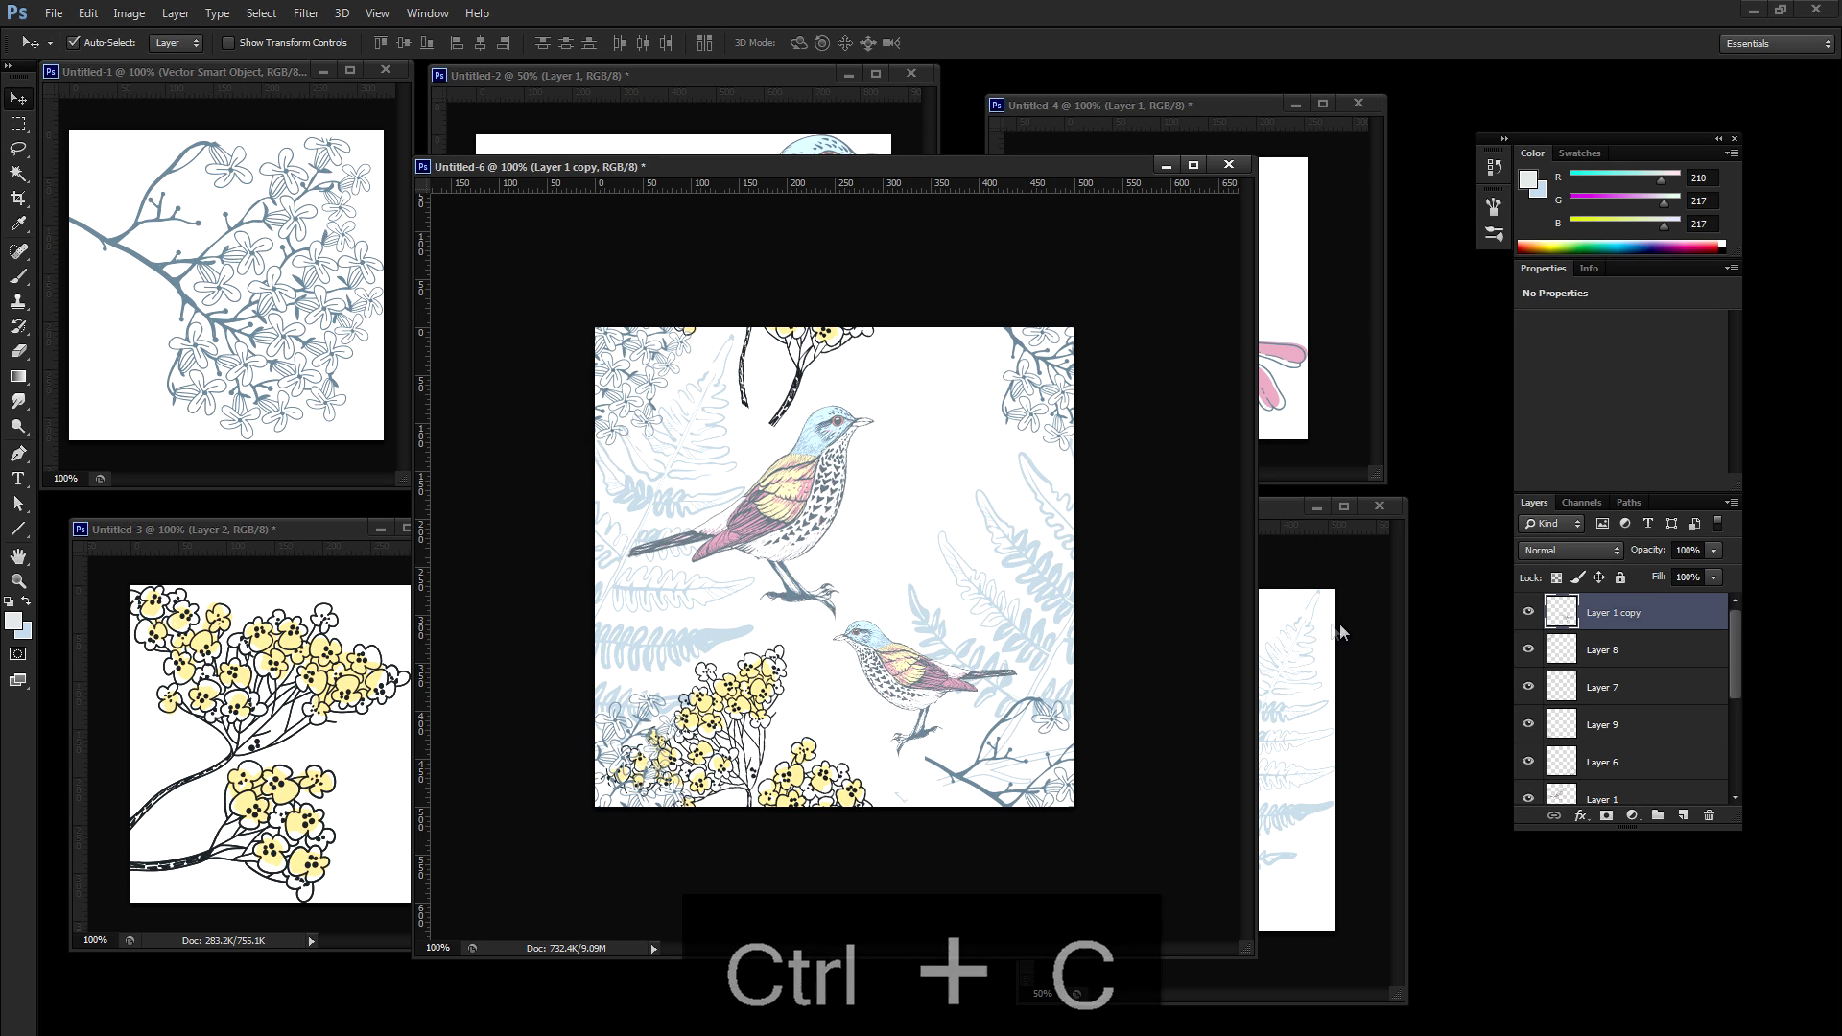
key(ctrl+v)
Step: Rotate the honeysuckle, shrink it to about 52%, and place it beside the large bird's head
key(ctrl+t)
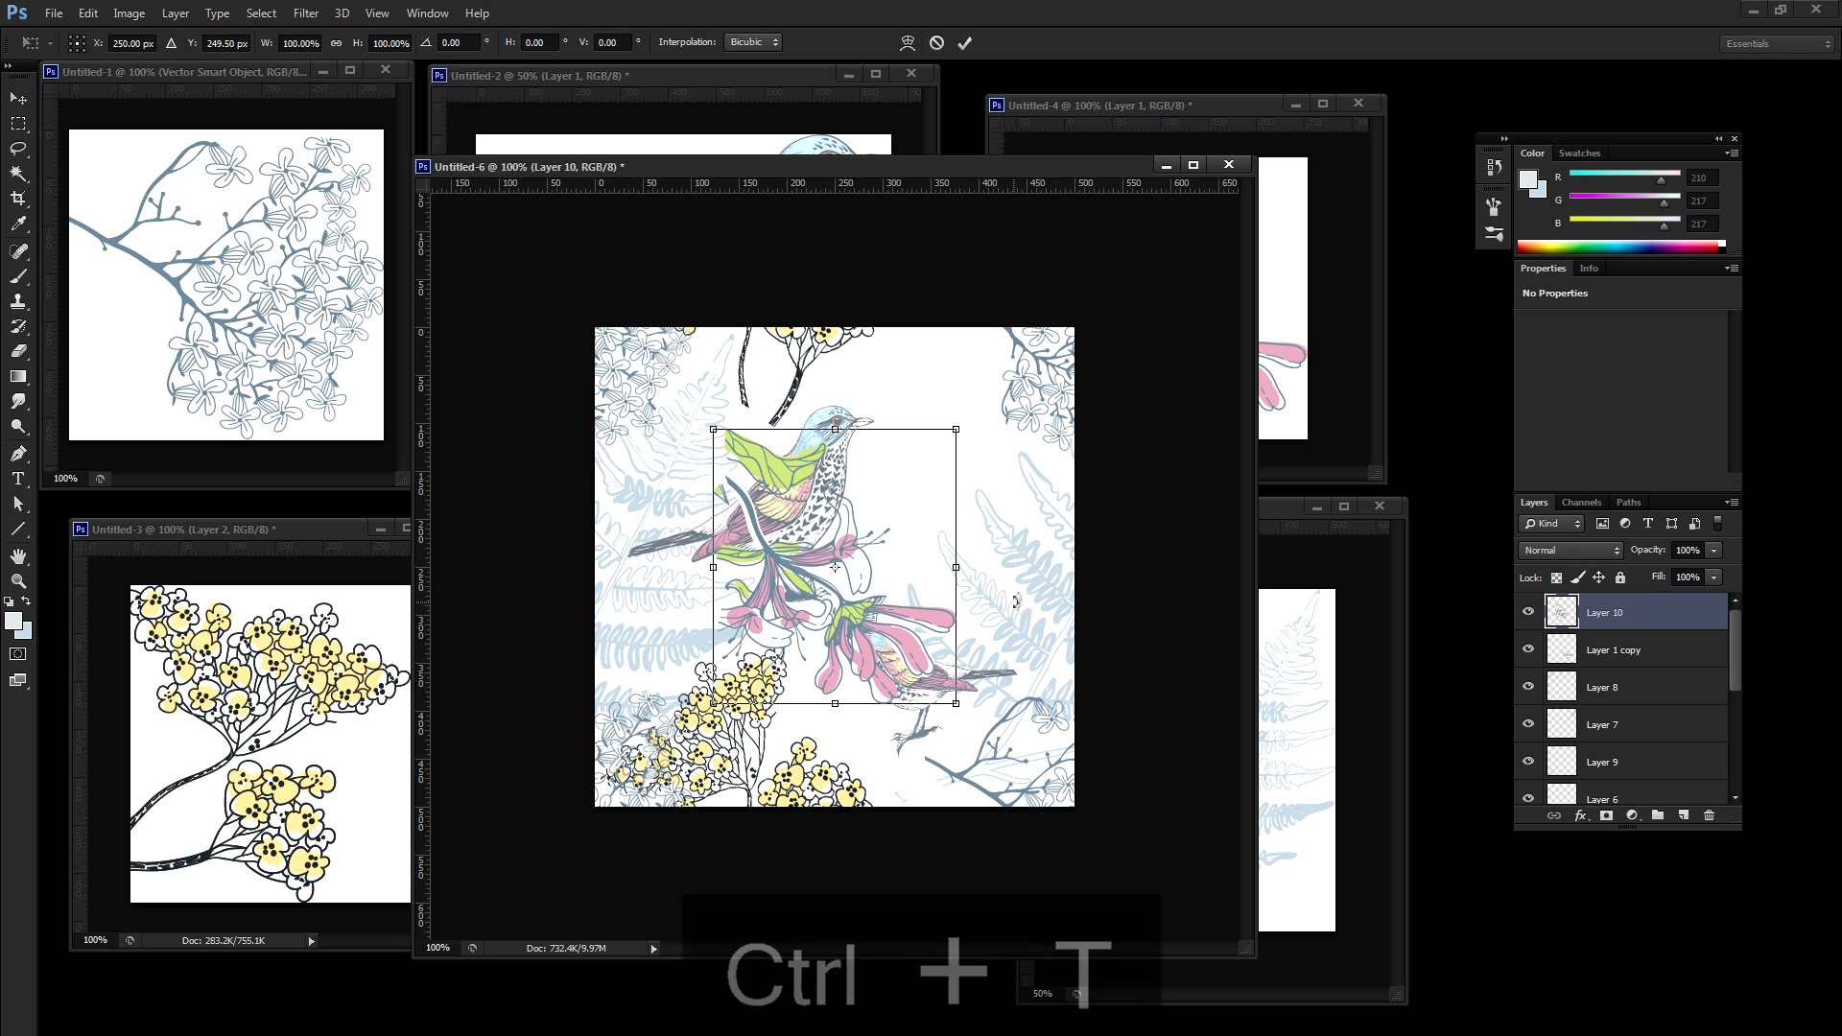
drag(1017, 562, 764, 400)
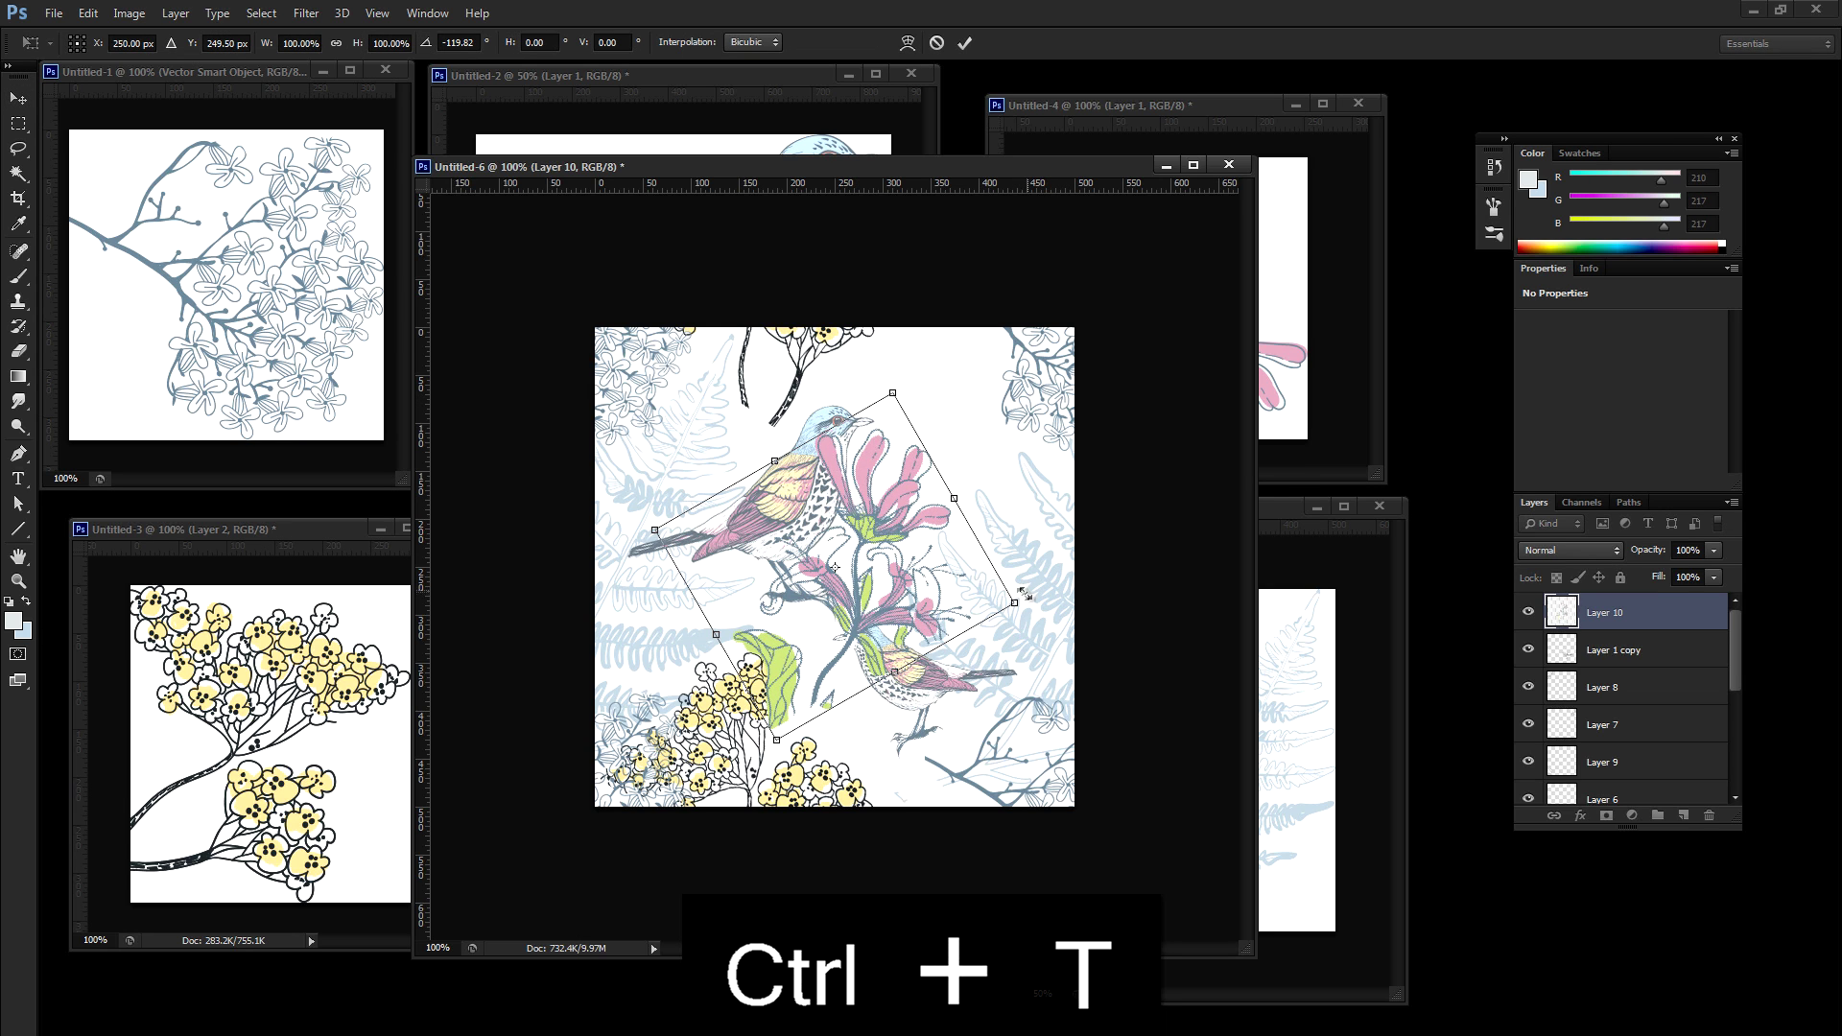
drag(1003, 635, 949, 537)
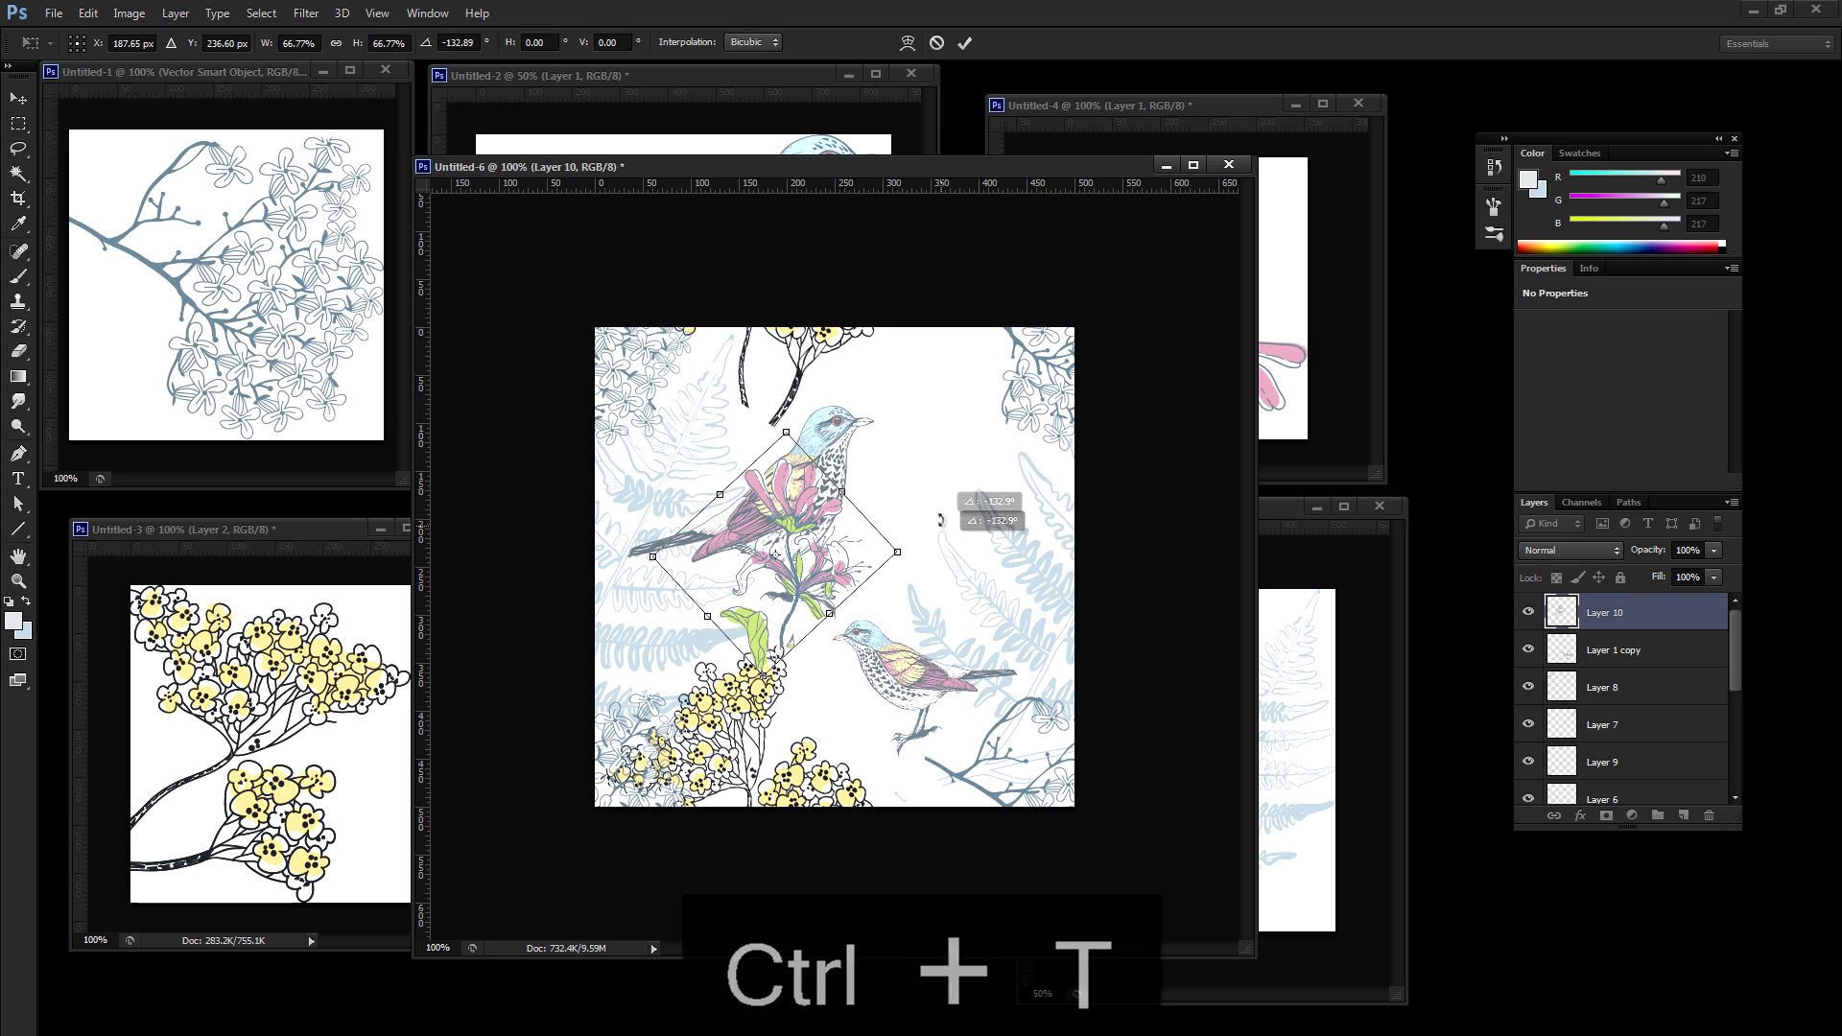
drag(804, 582, 958, 479)
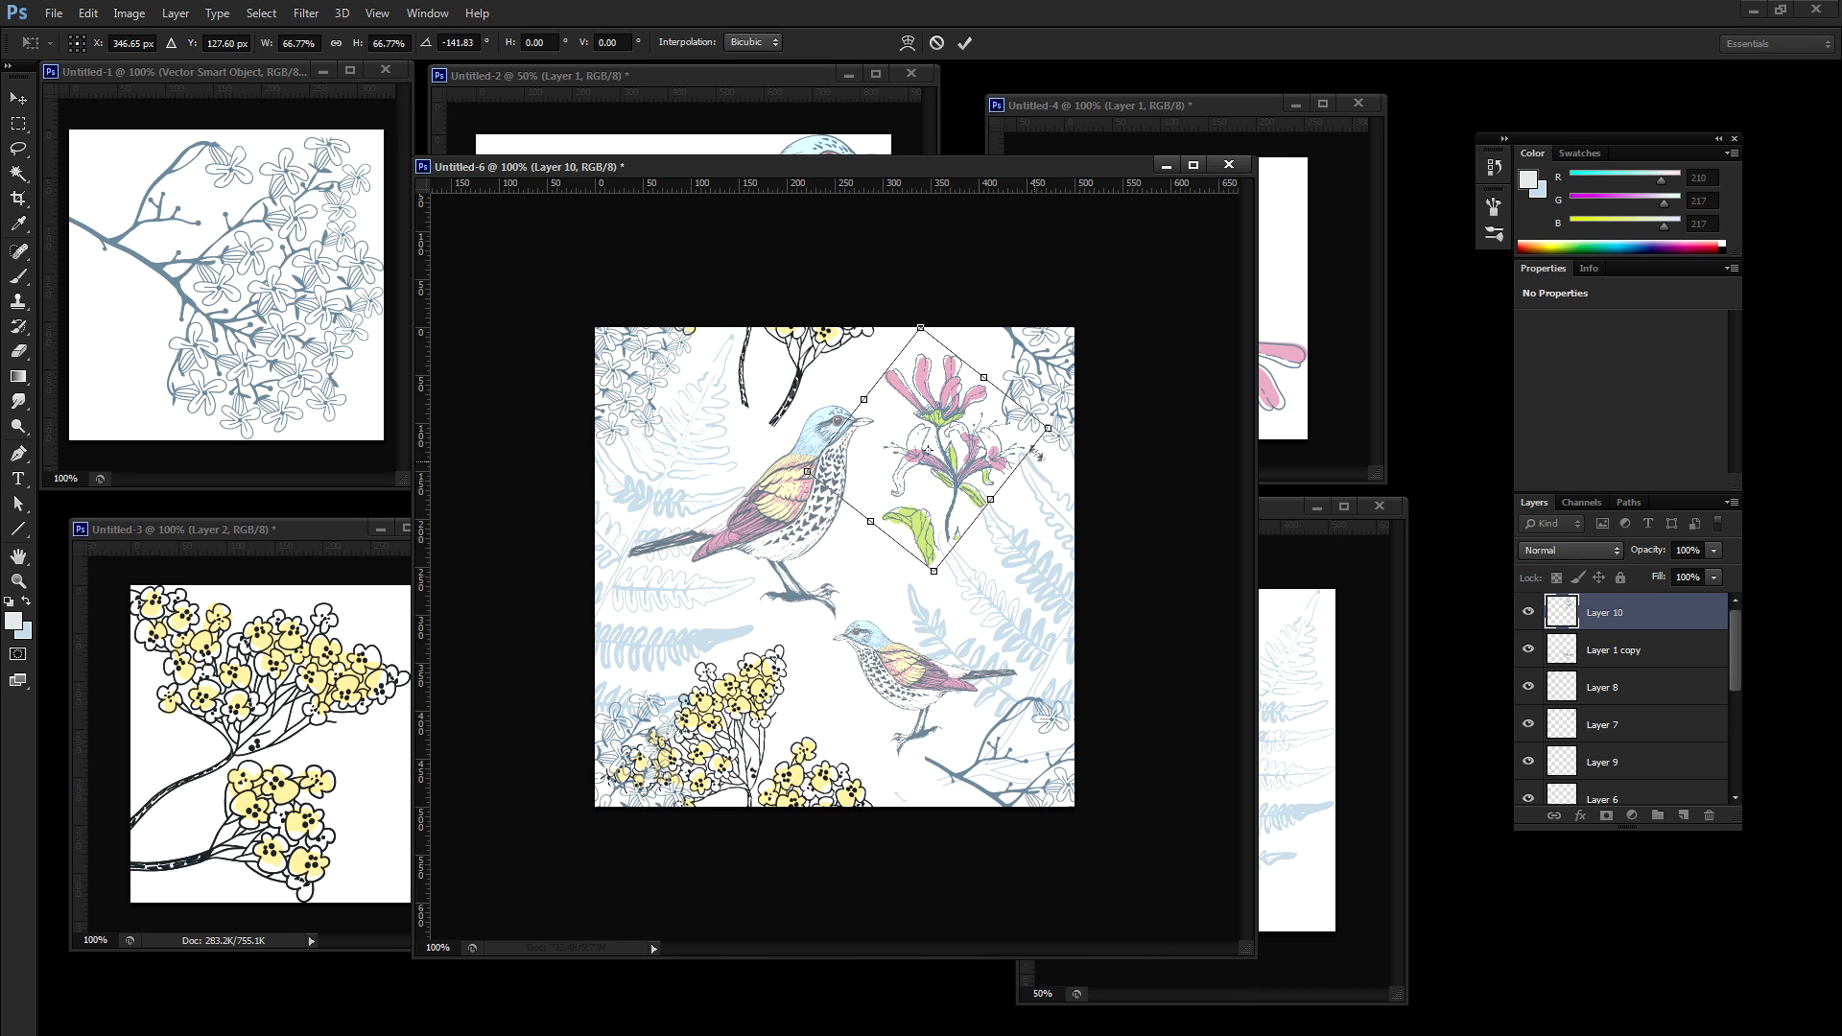
drag(1048, 431, 964, 456)
key(Return)
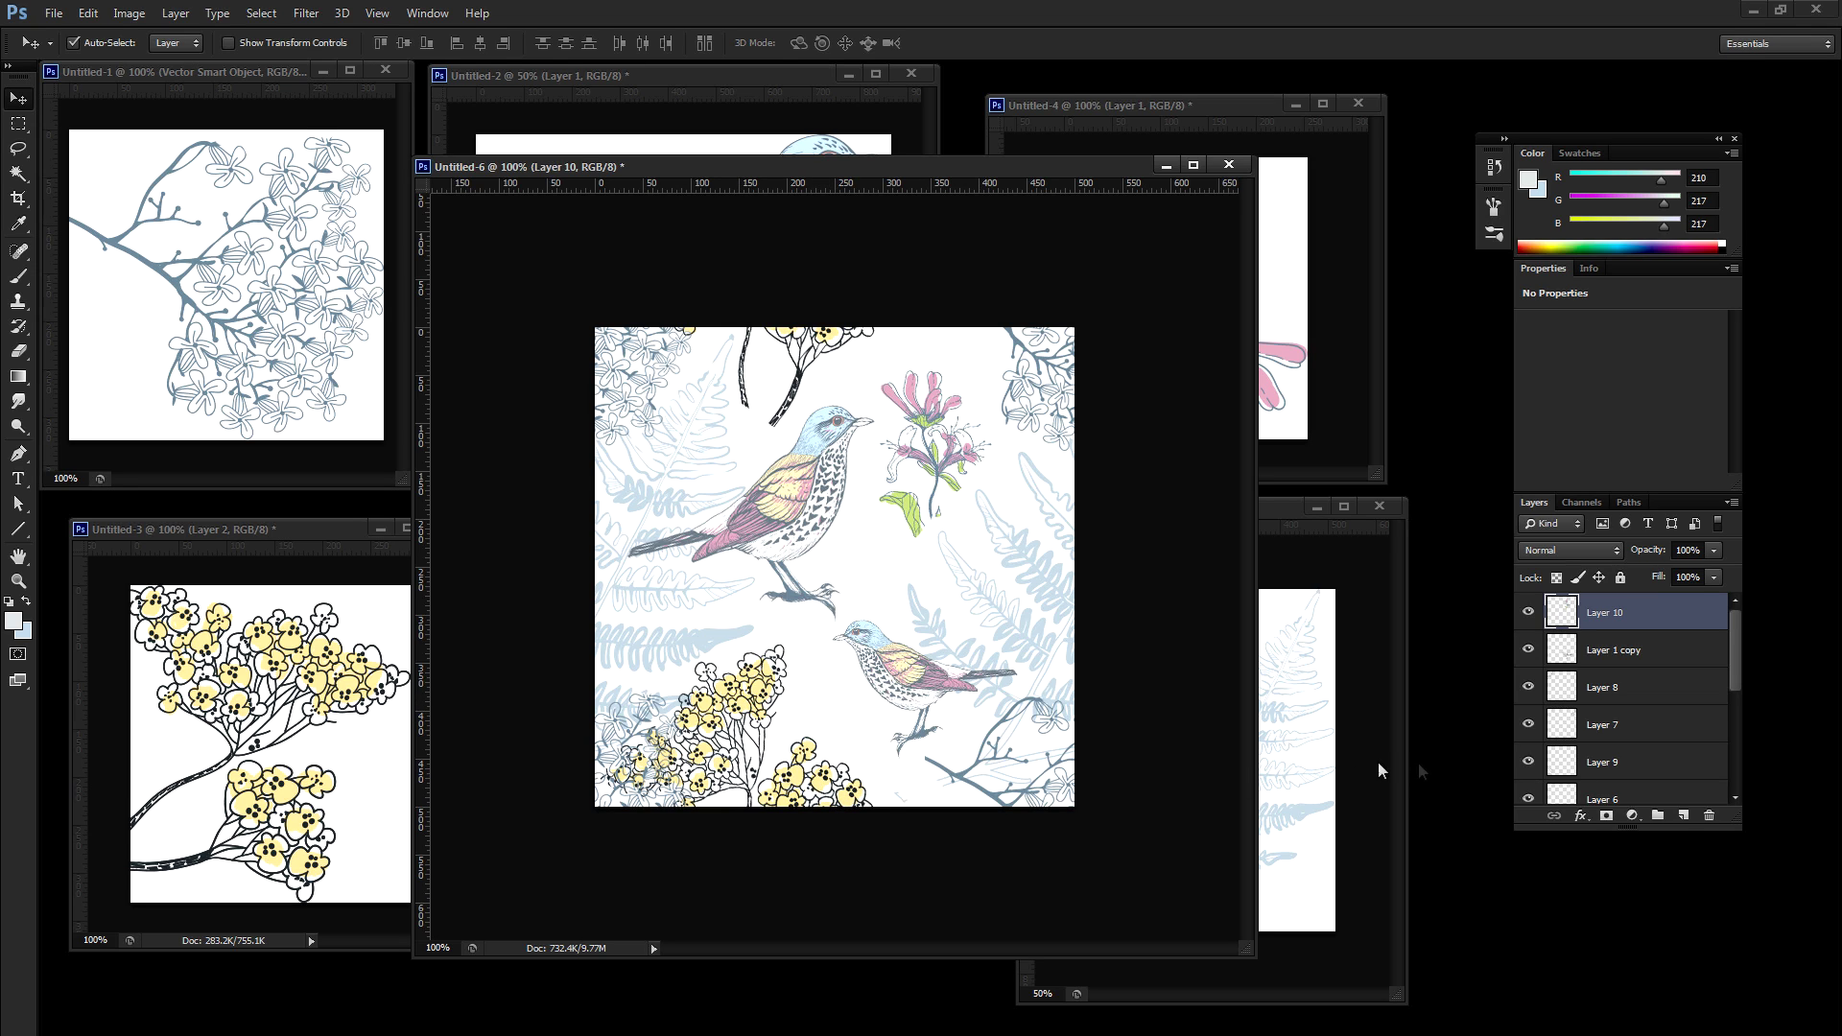
Step: Group the artwork layers into Group 1, merge a duplicate, and hide Group 1 and Background
scroll(1681, 760, down, 5)
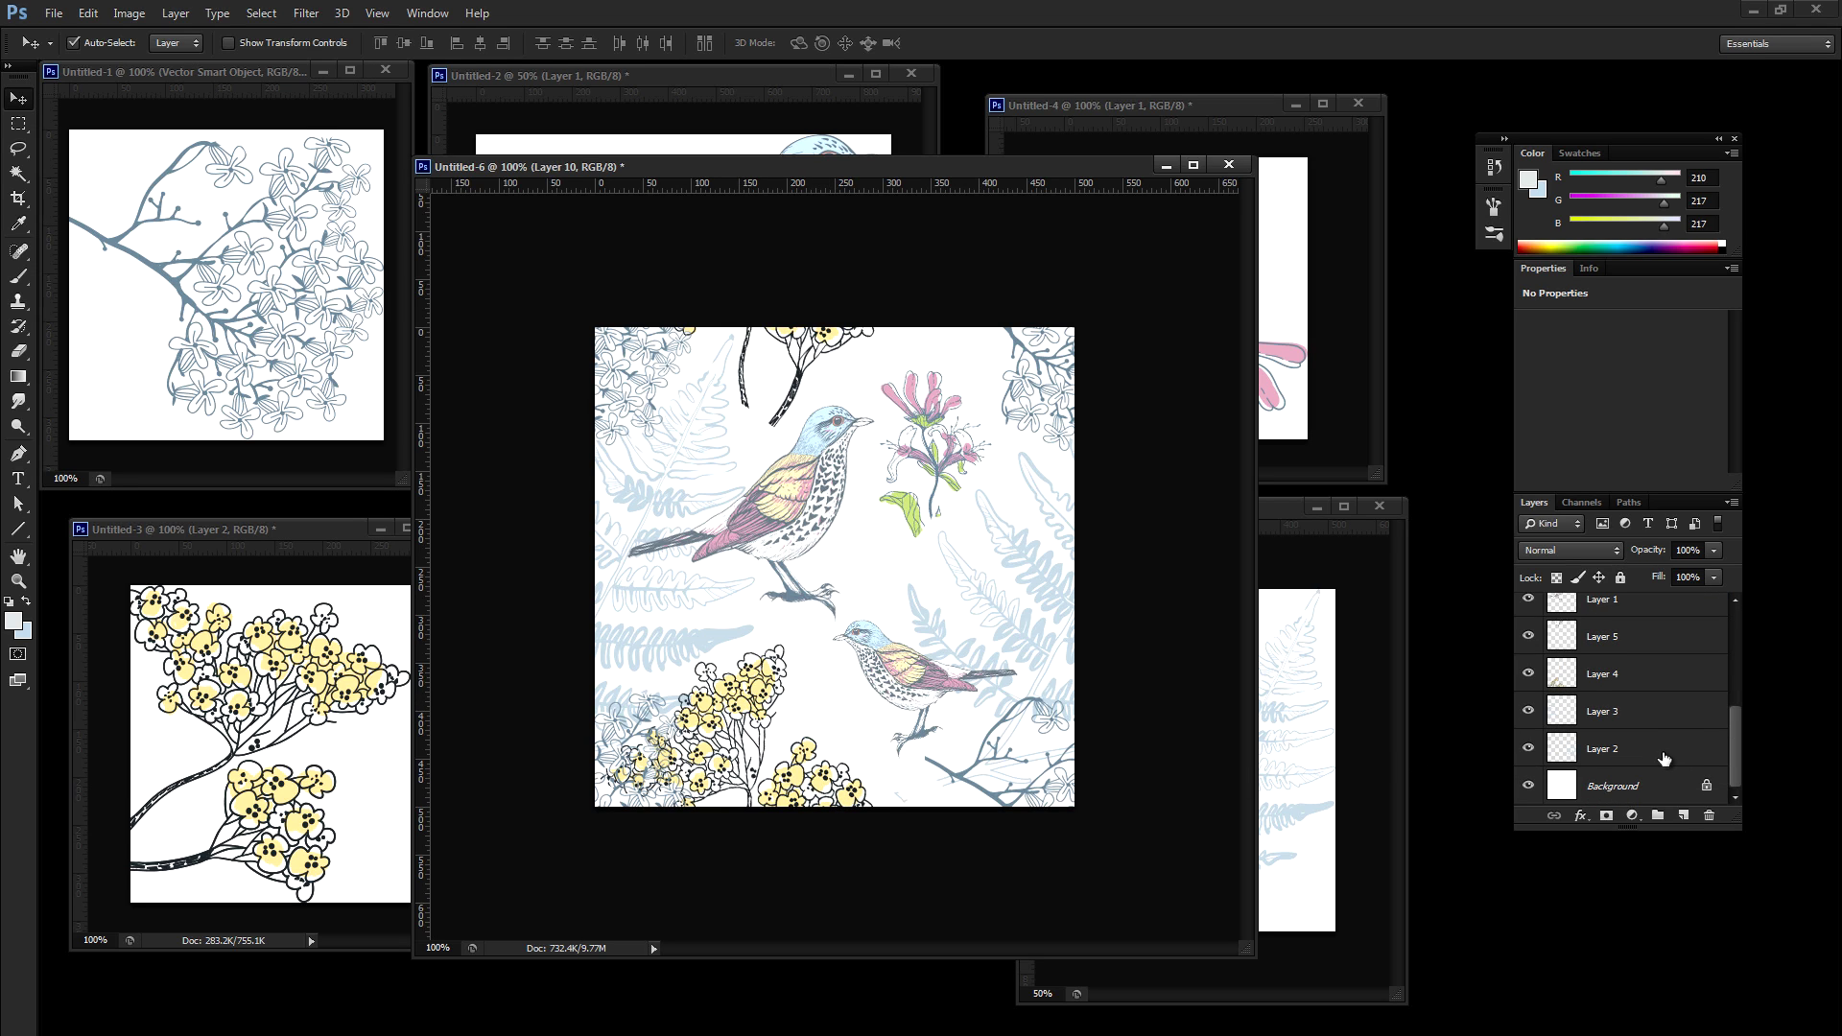
shift+click(1662, 757)
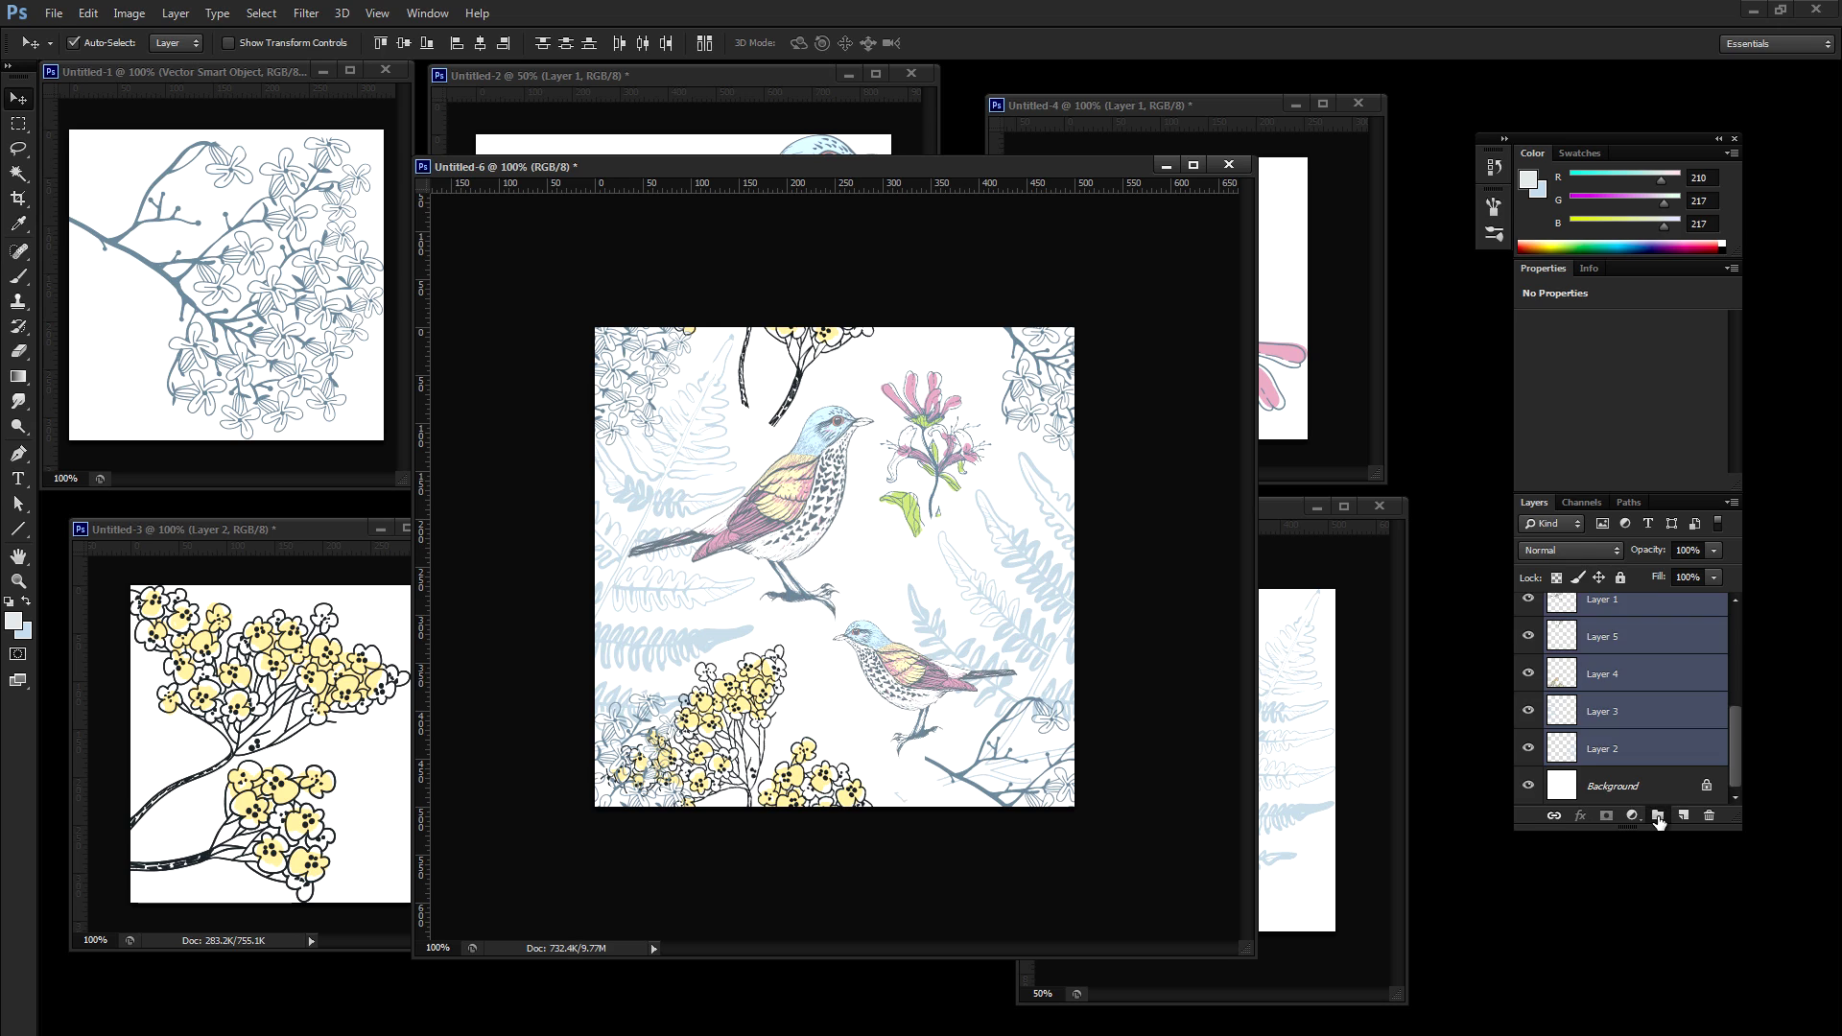
click(1658, 816)
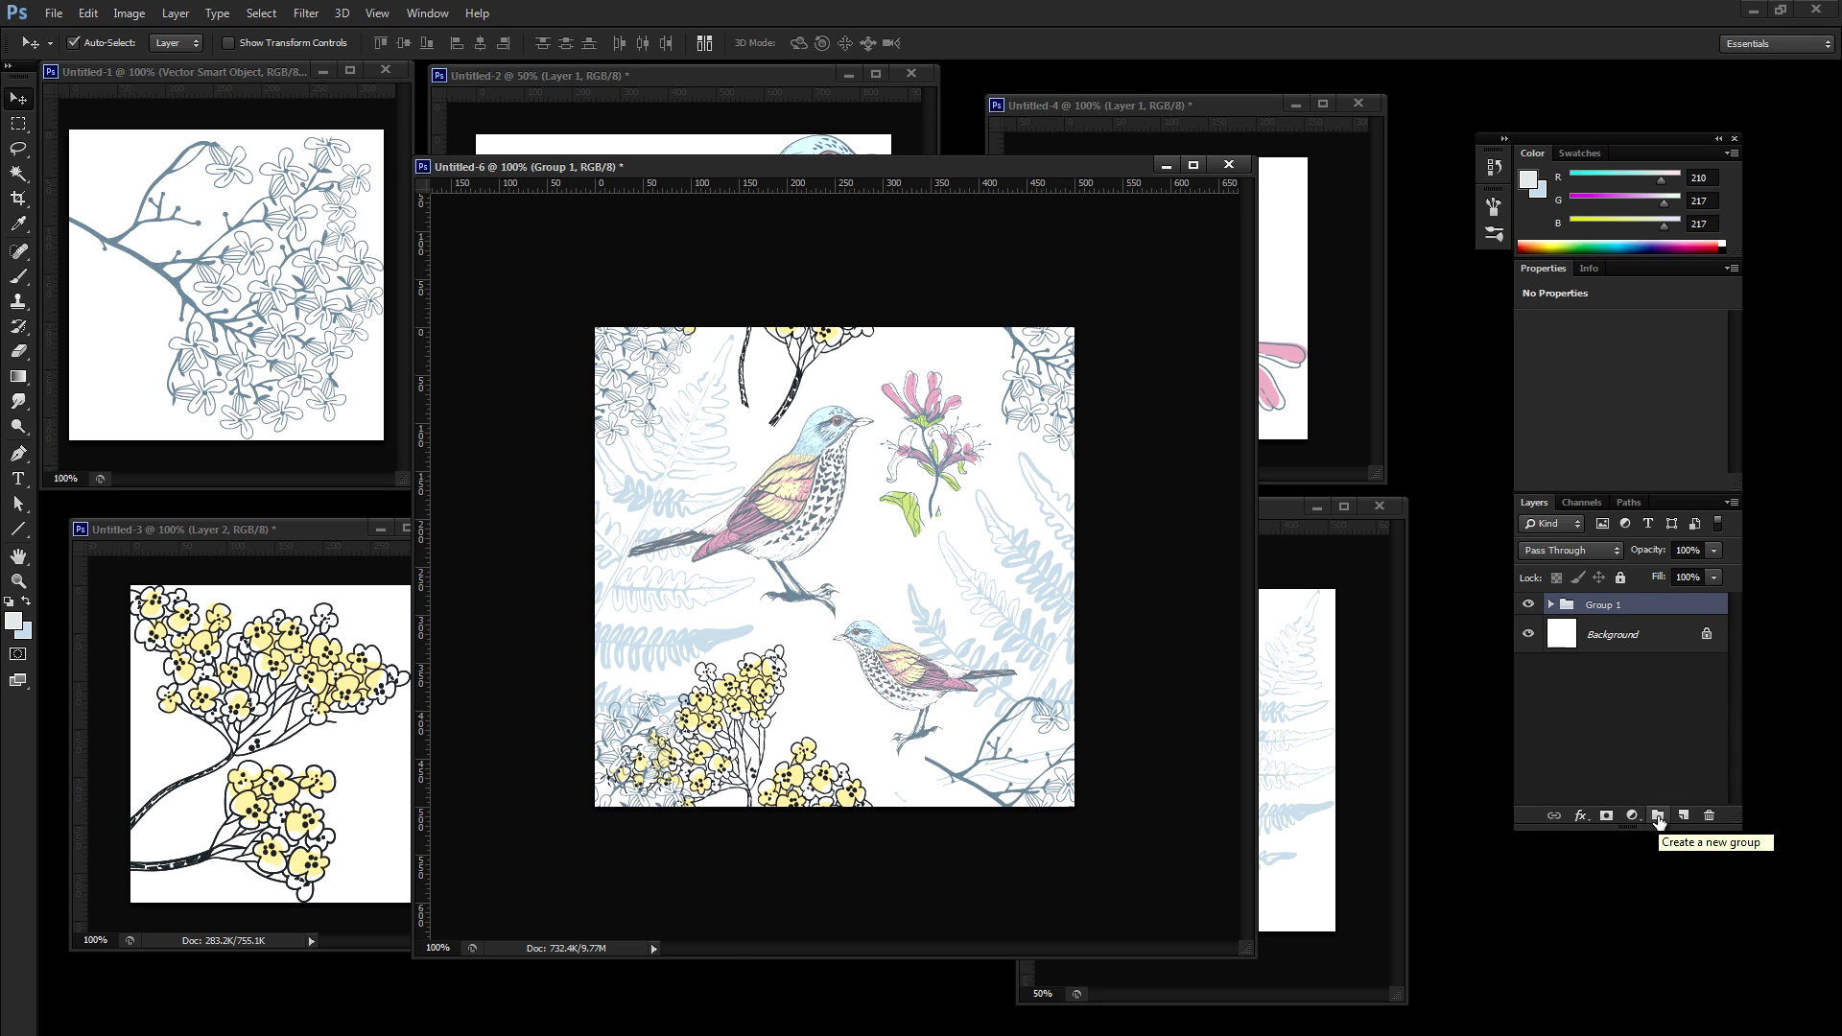
key(ctrl+j)
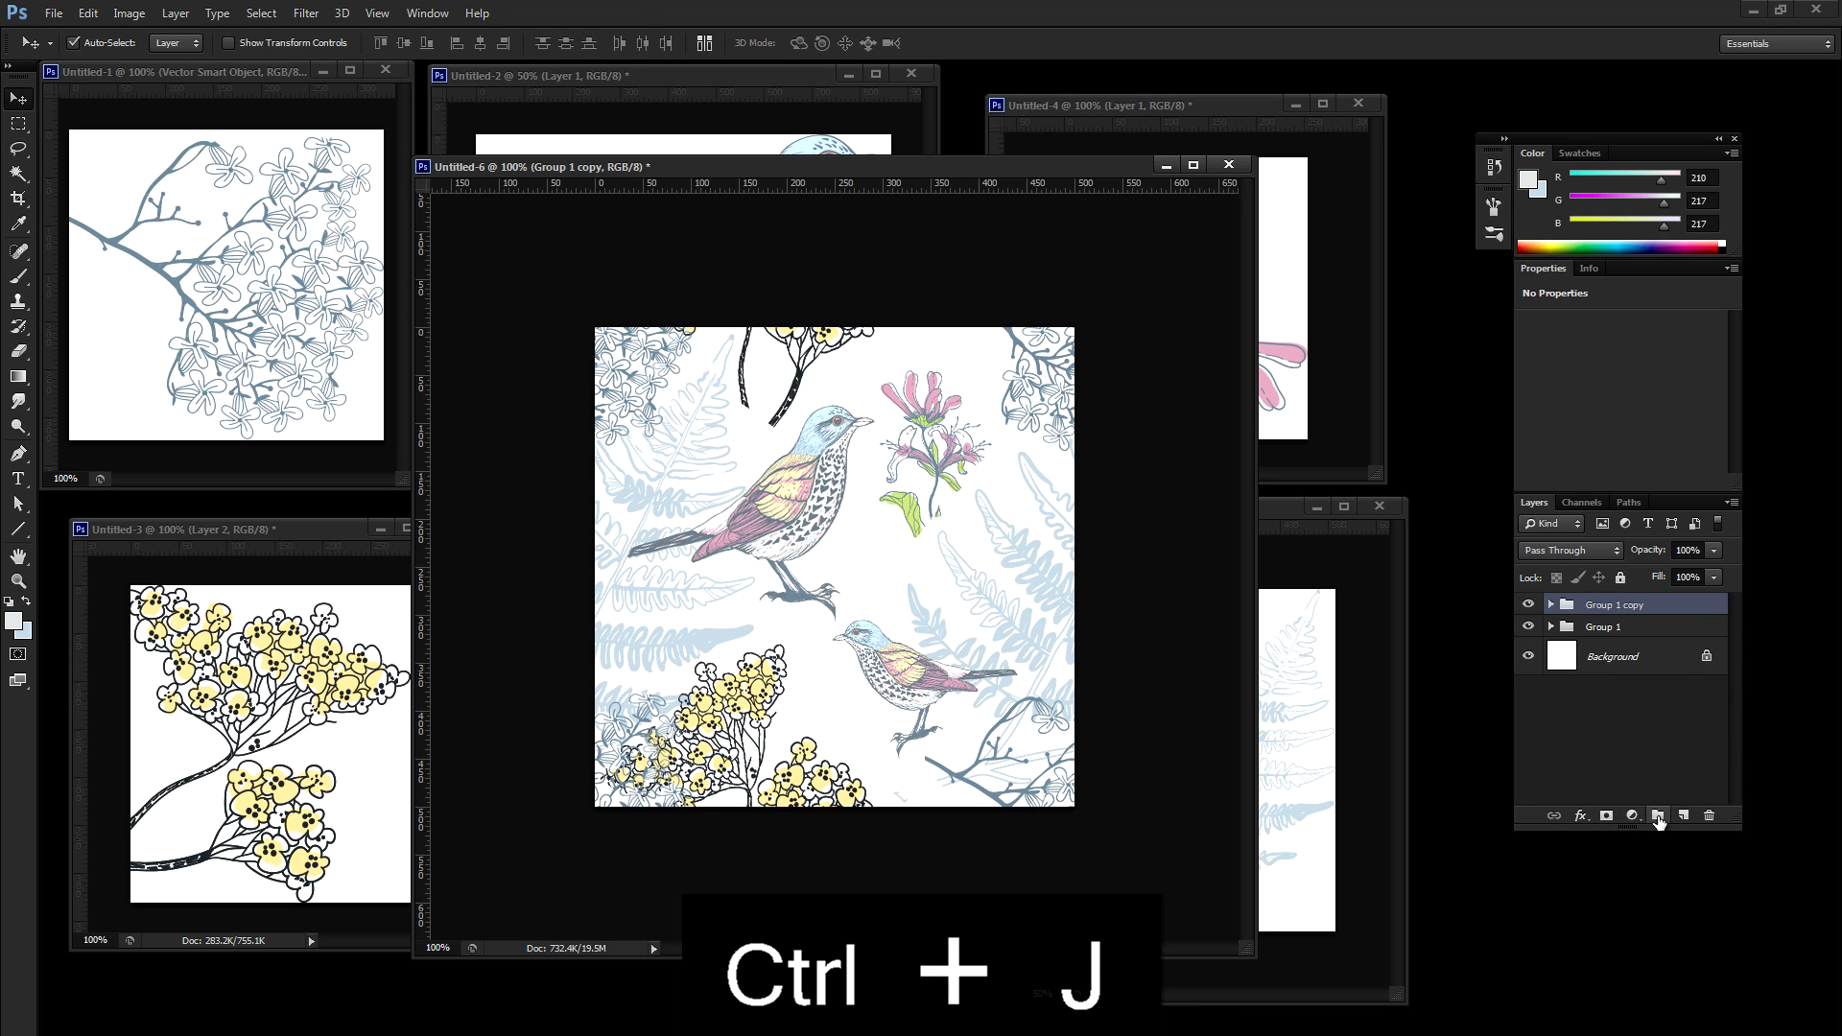
key(ctrl+e)
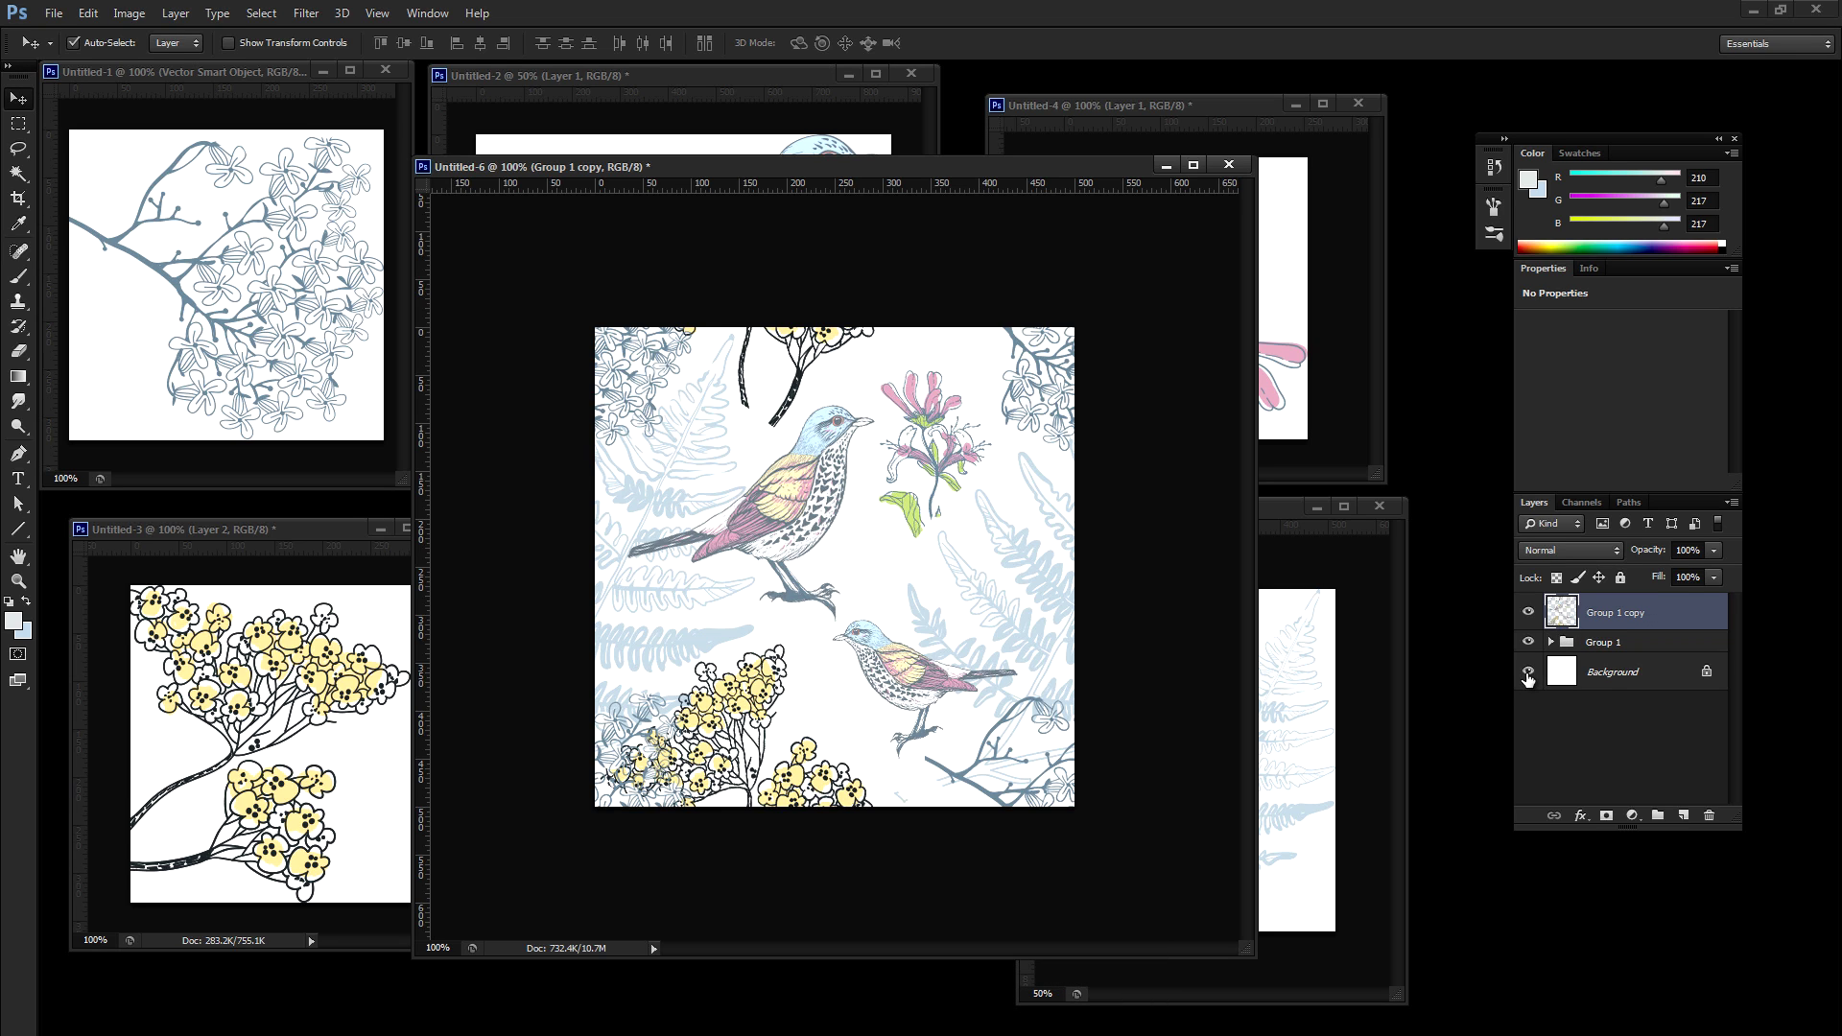
click(1528, 673)
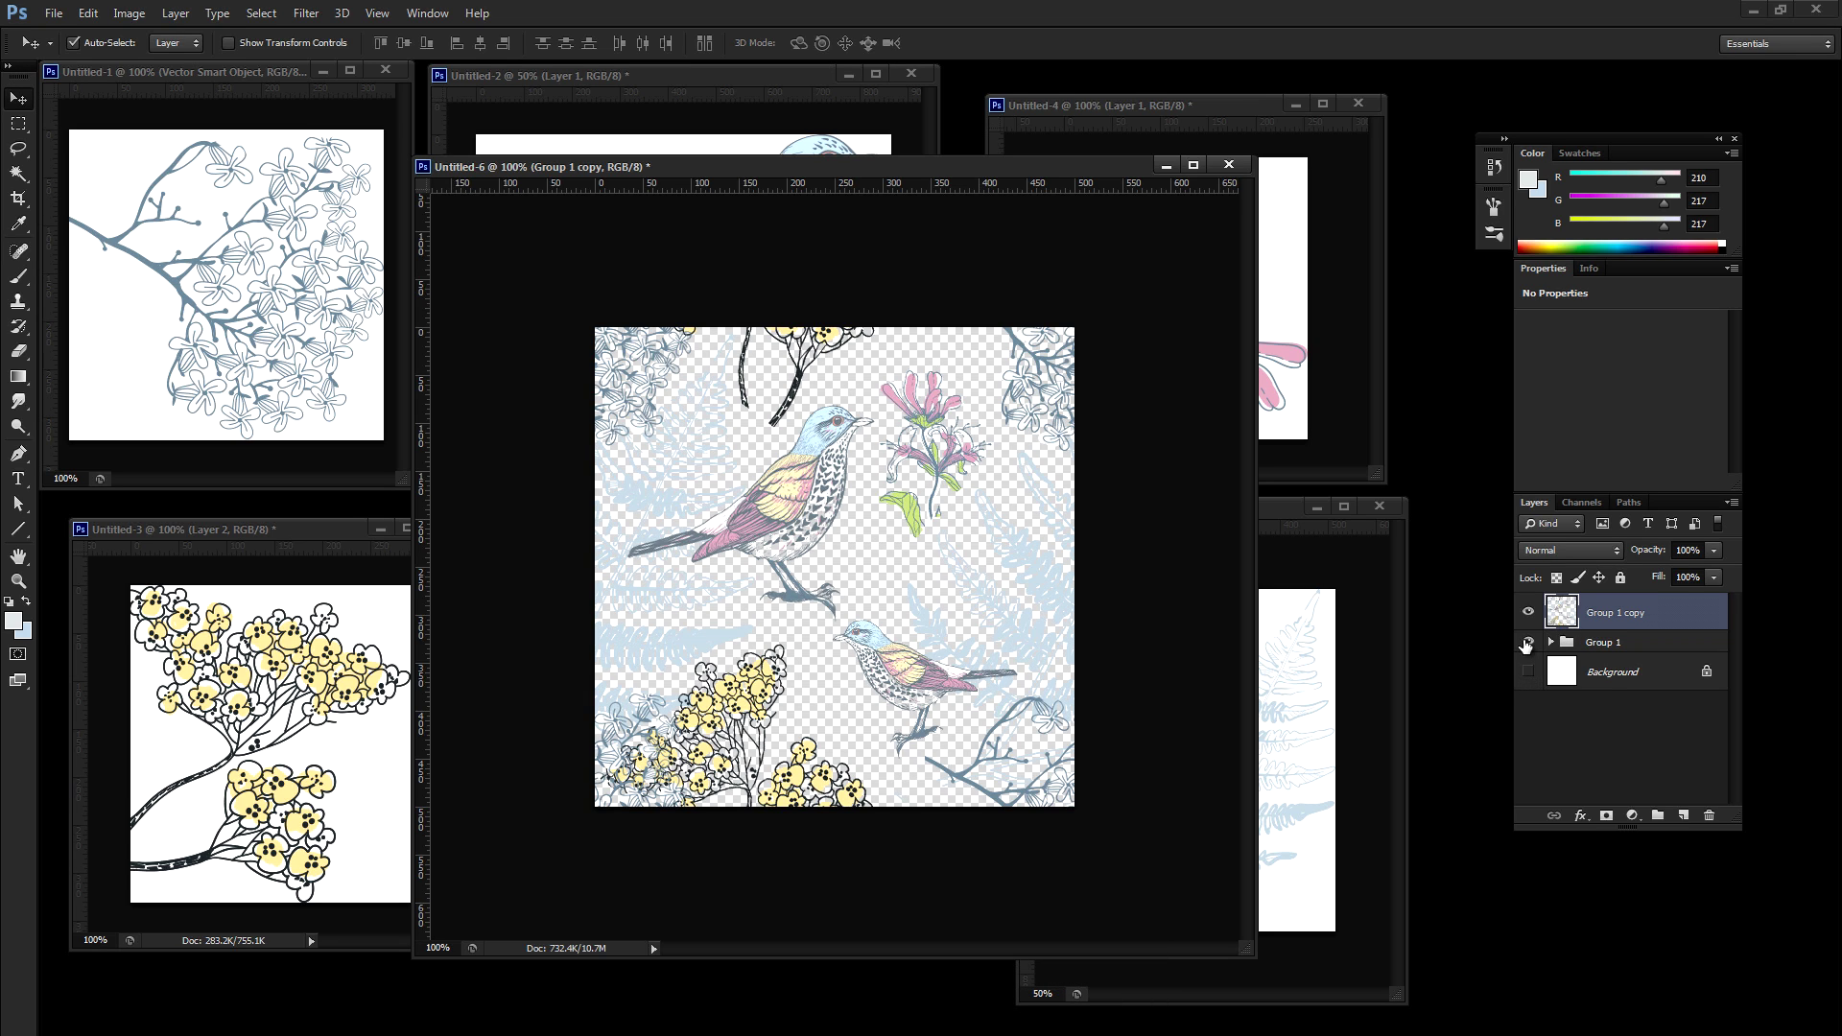
click(1528, 641)
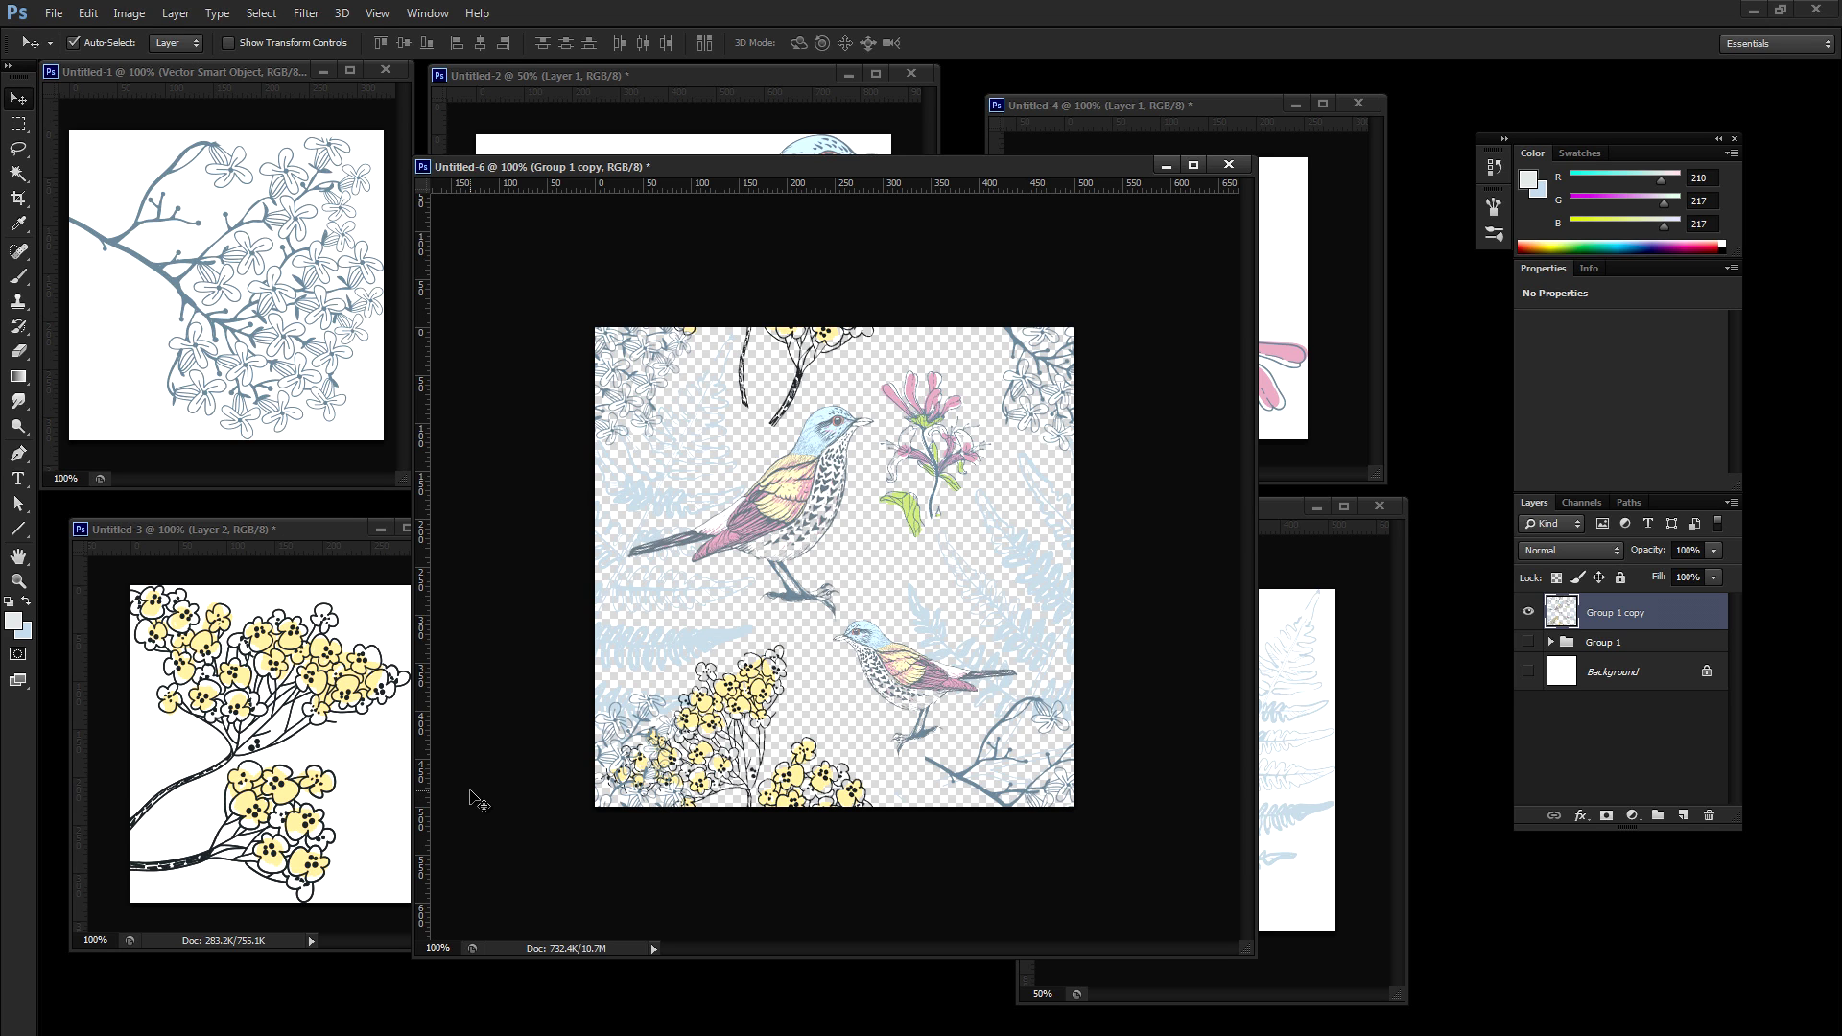
Step: Define the whole transparent canvas as a pattern named 'Bird Pattern Transparent'
key(ctrl+a)
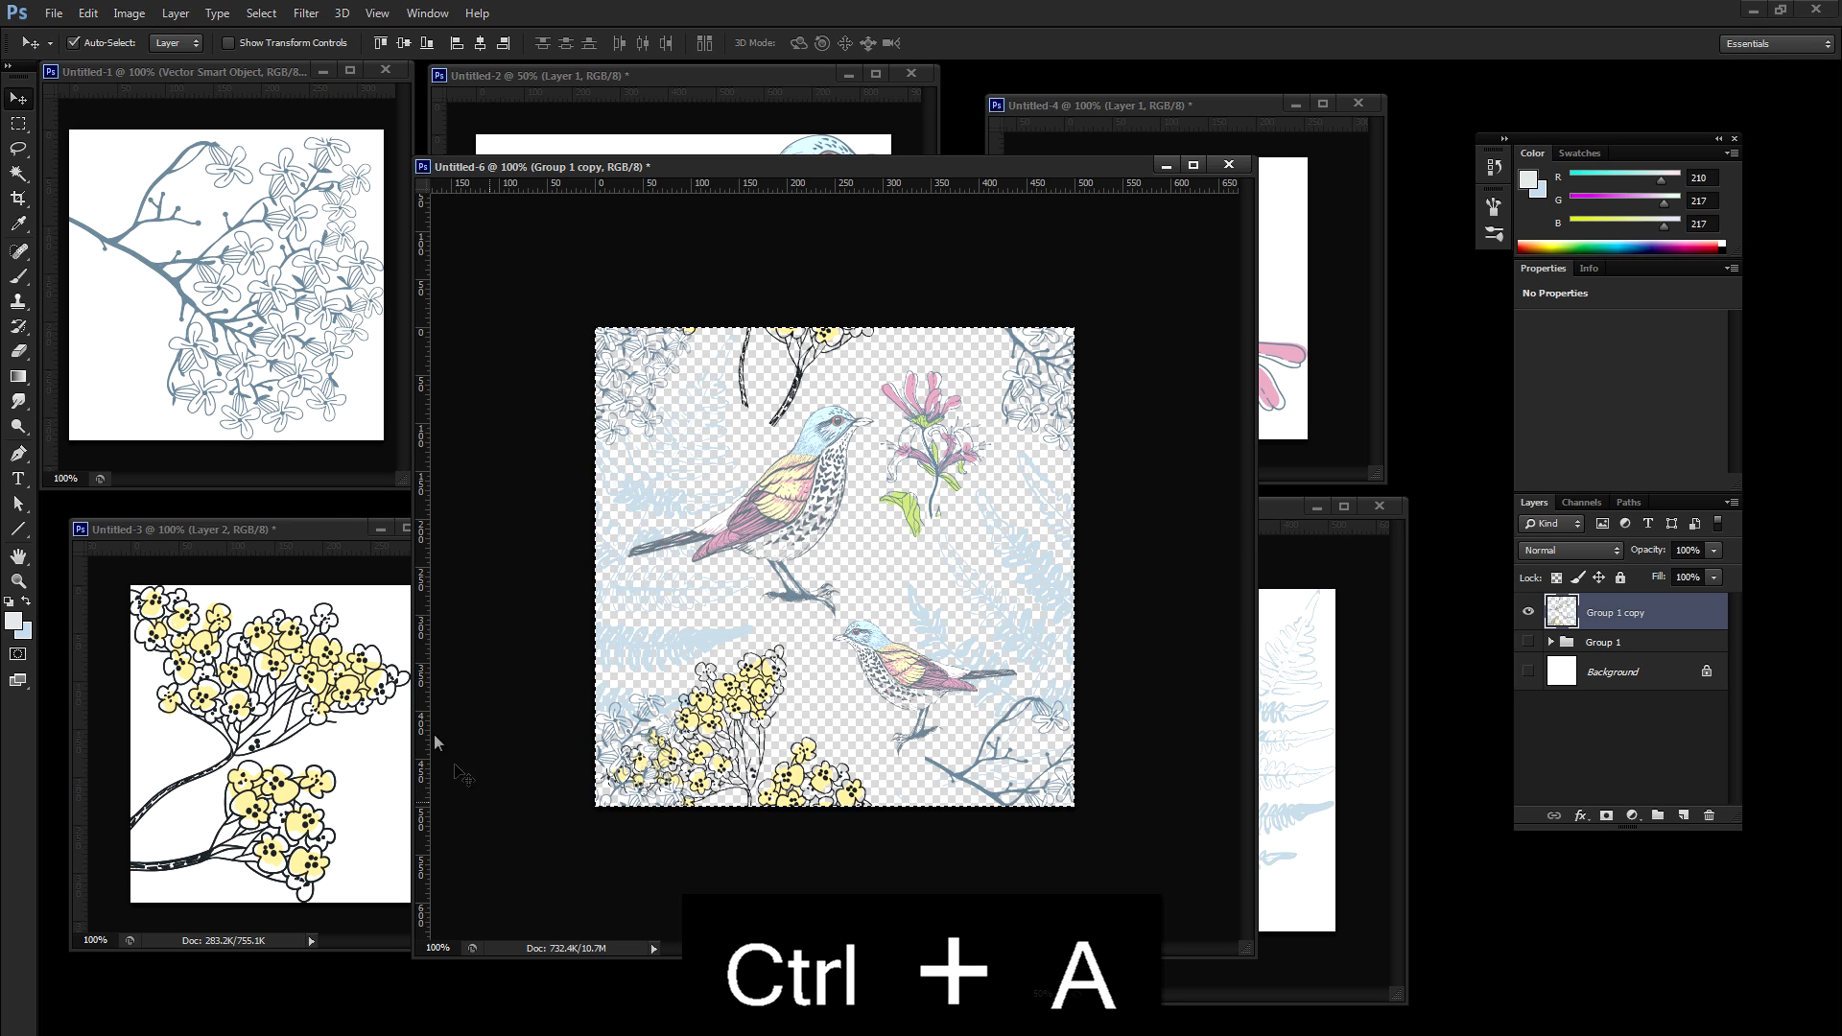
click(88, 12)
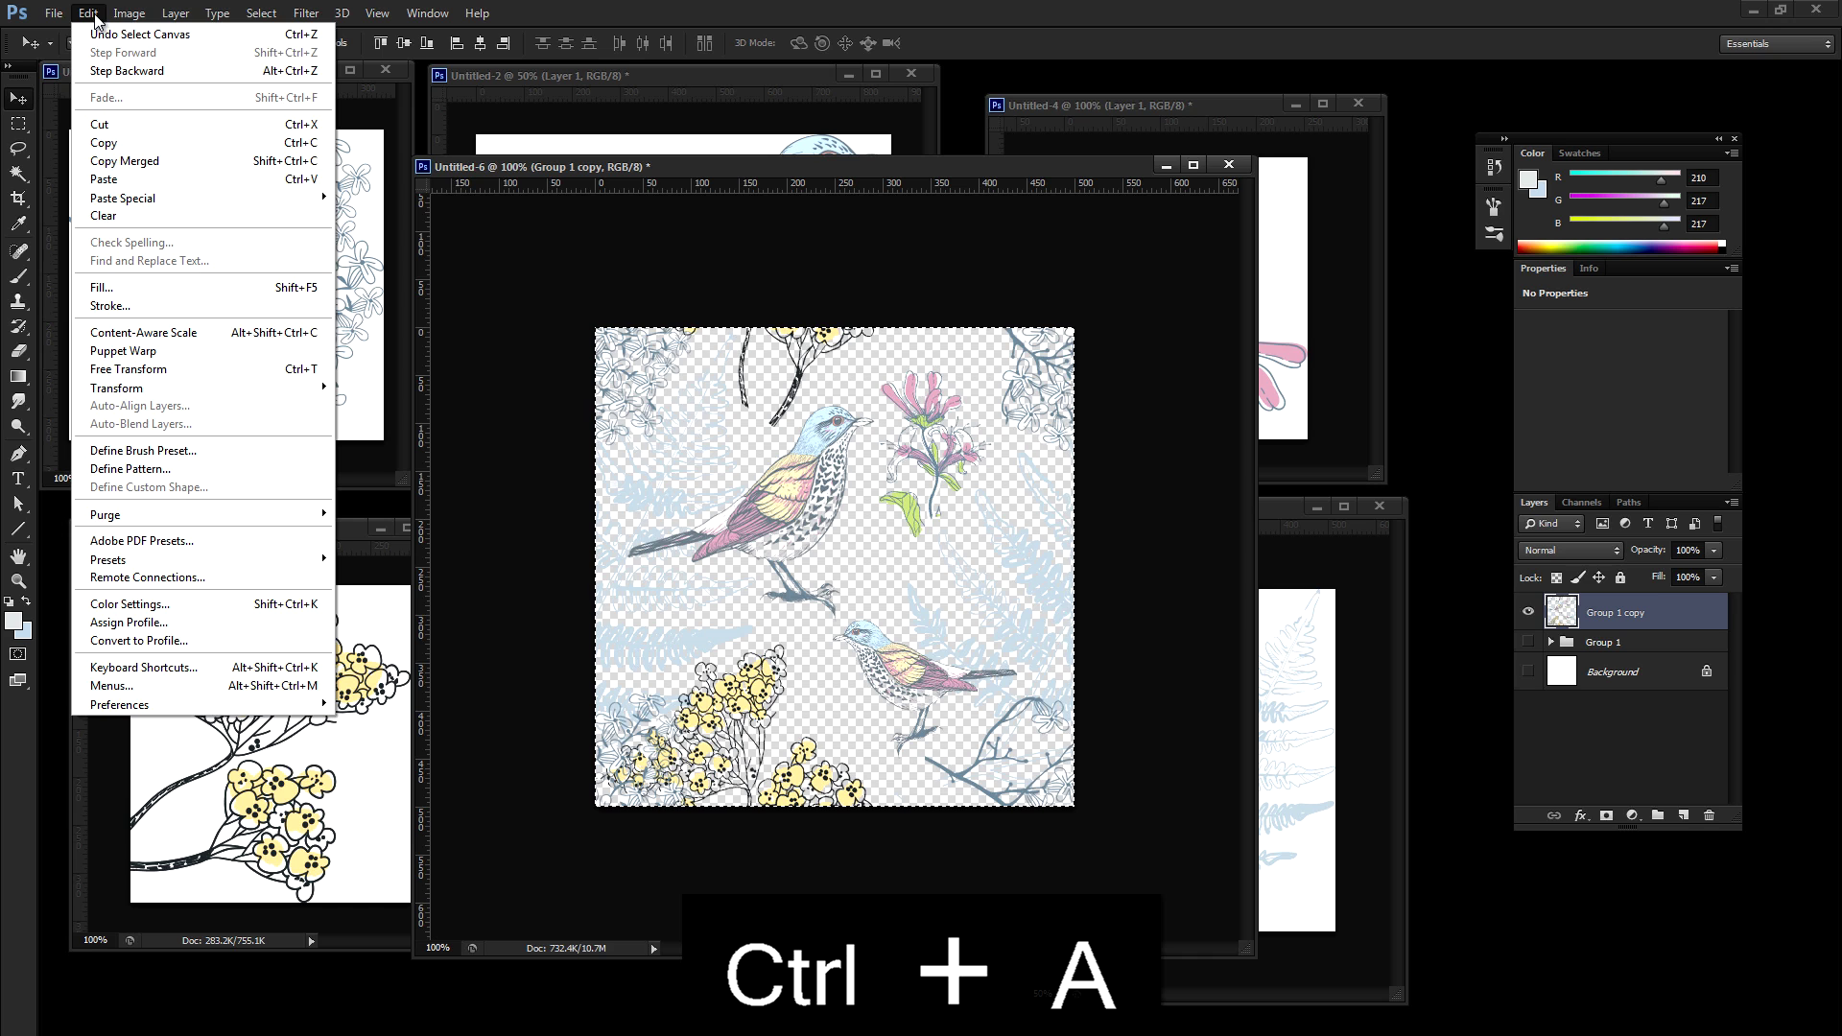
click(182, 470)
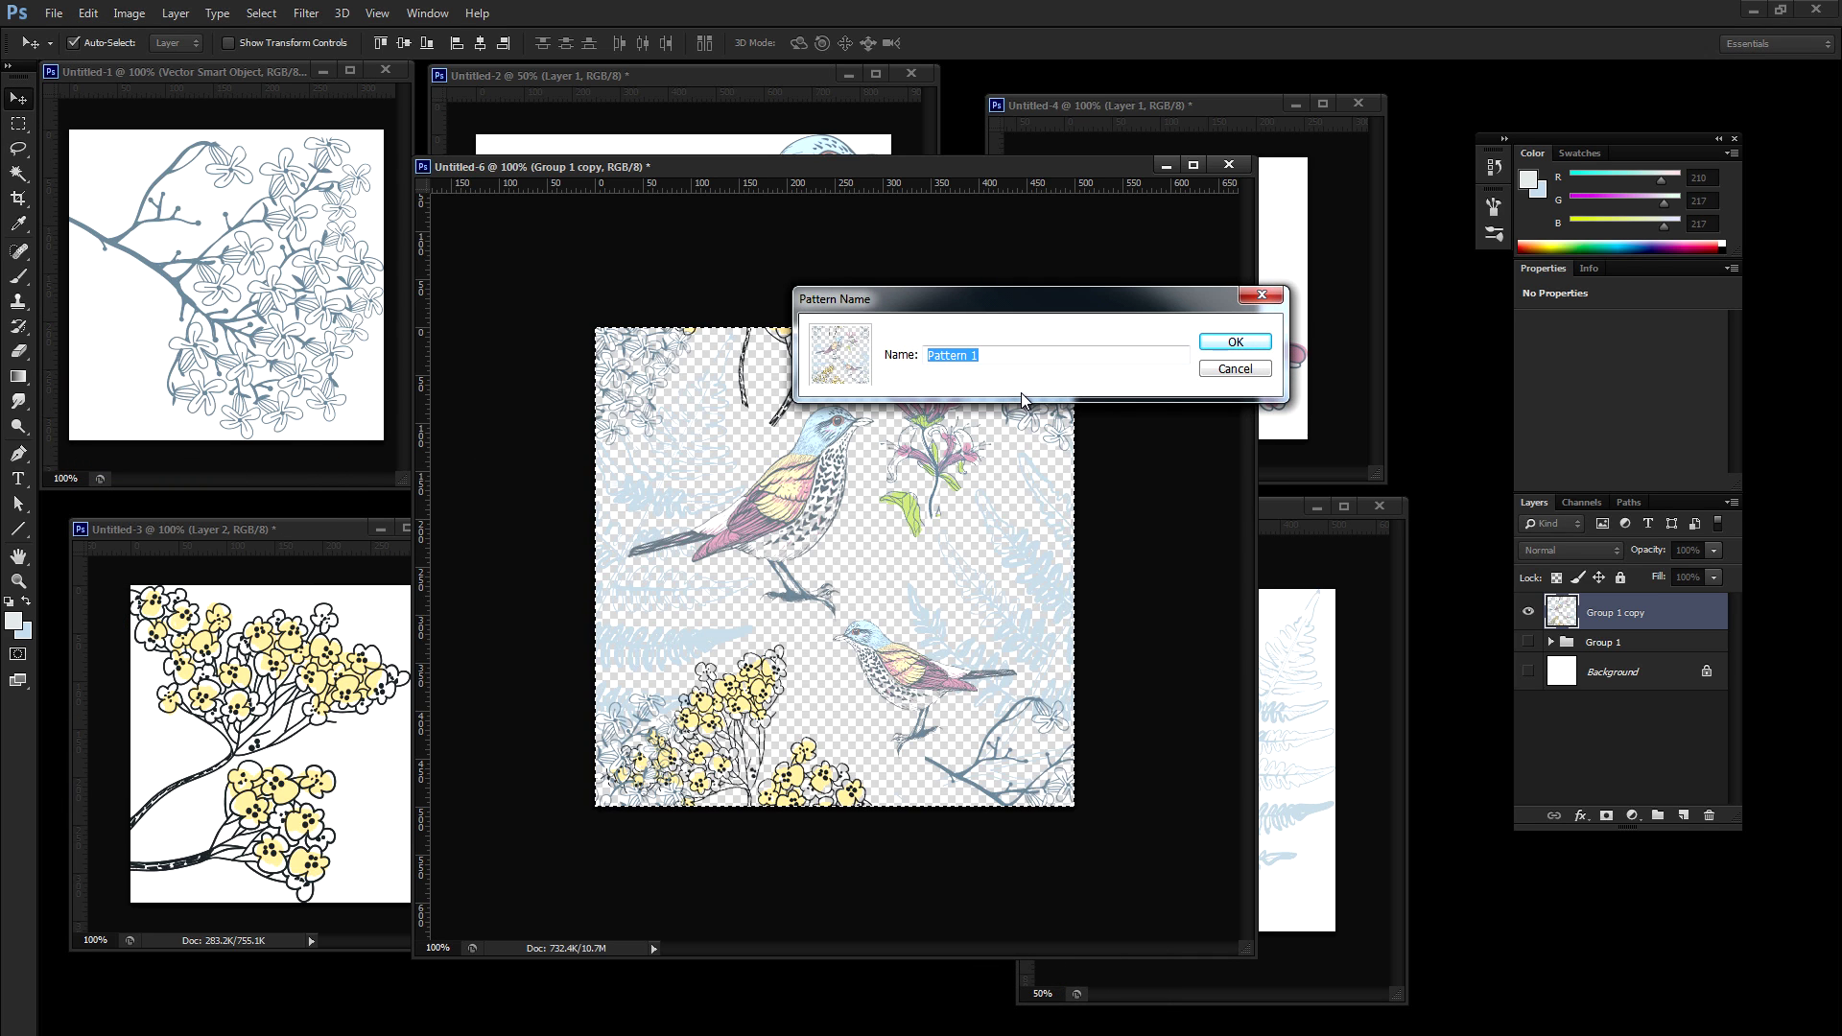
text(Bird)
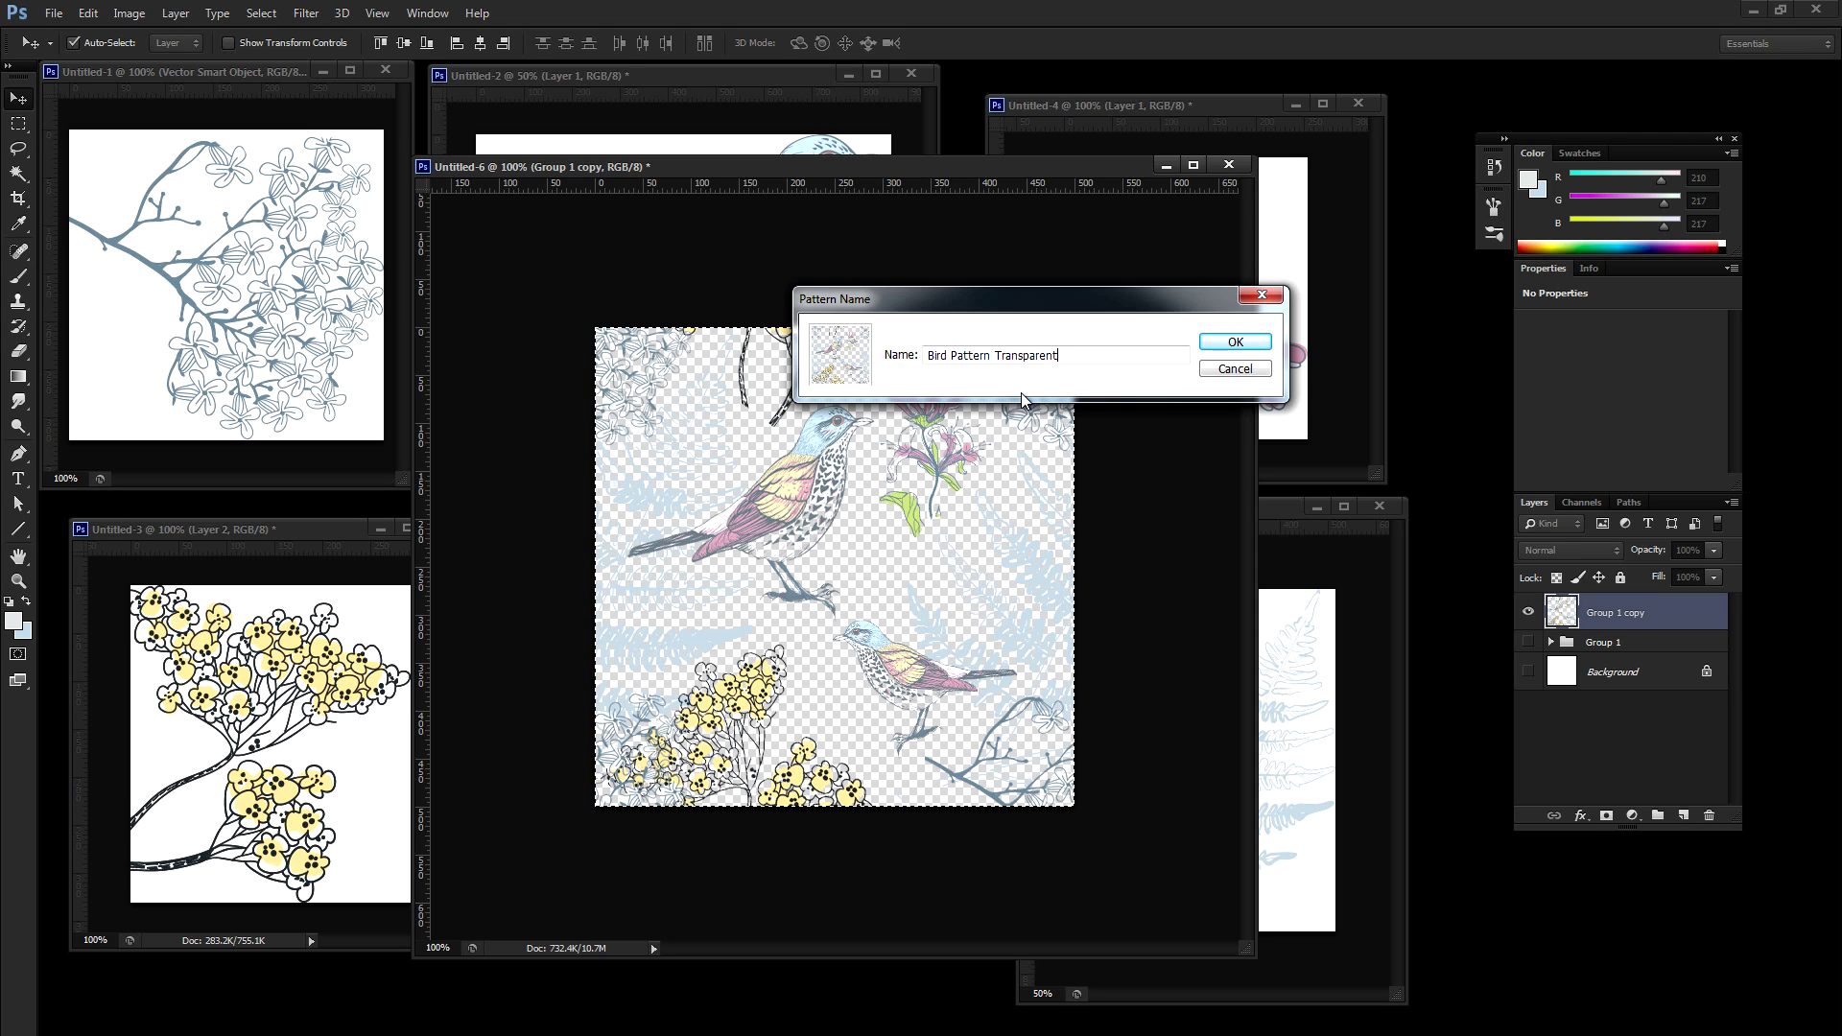
key(Return)
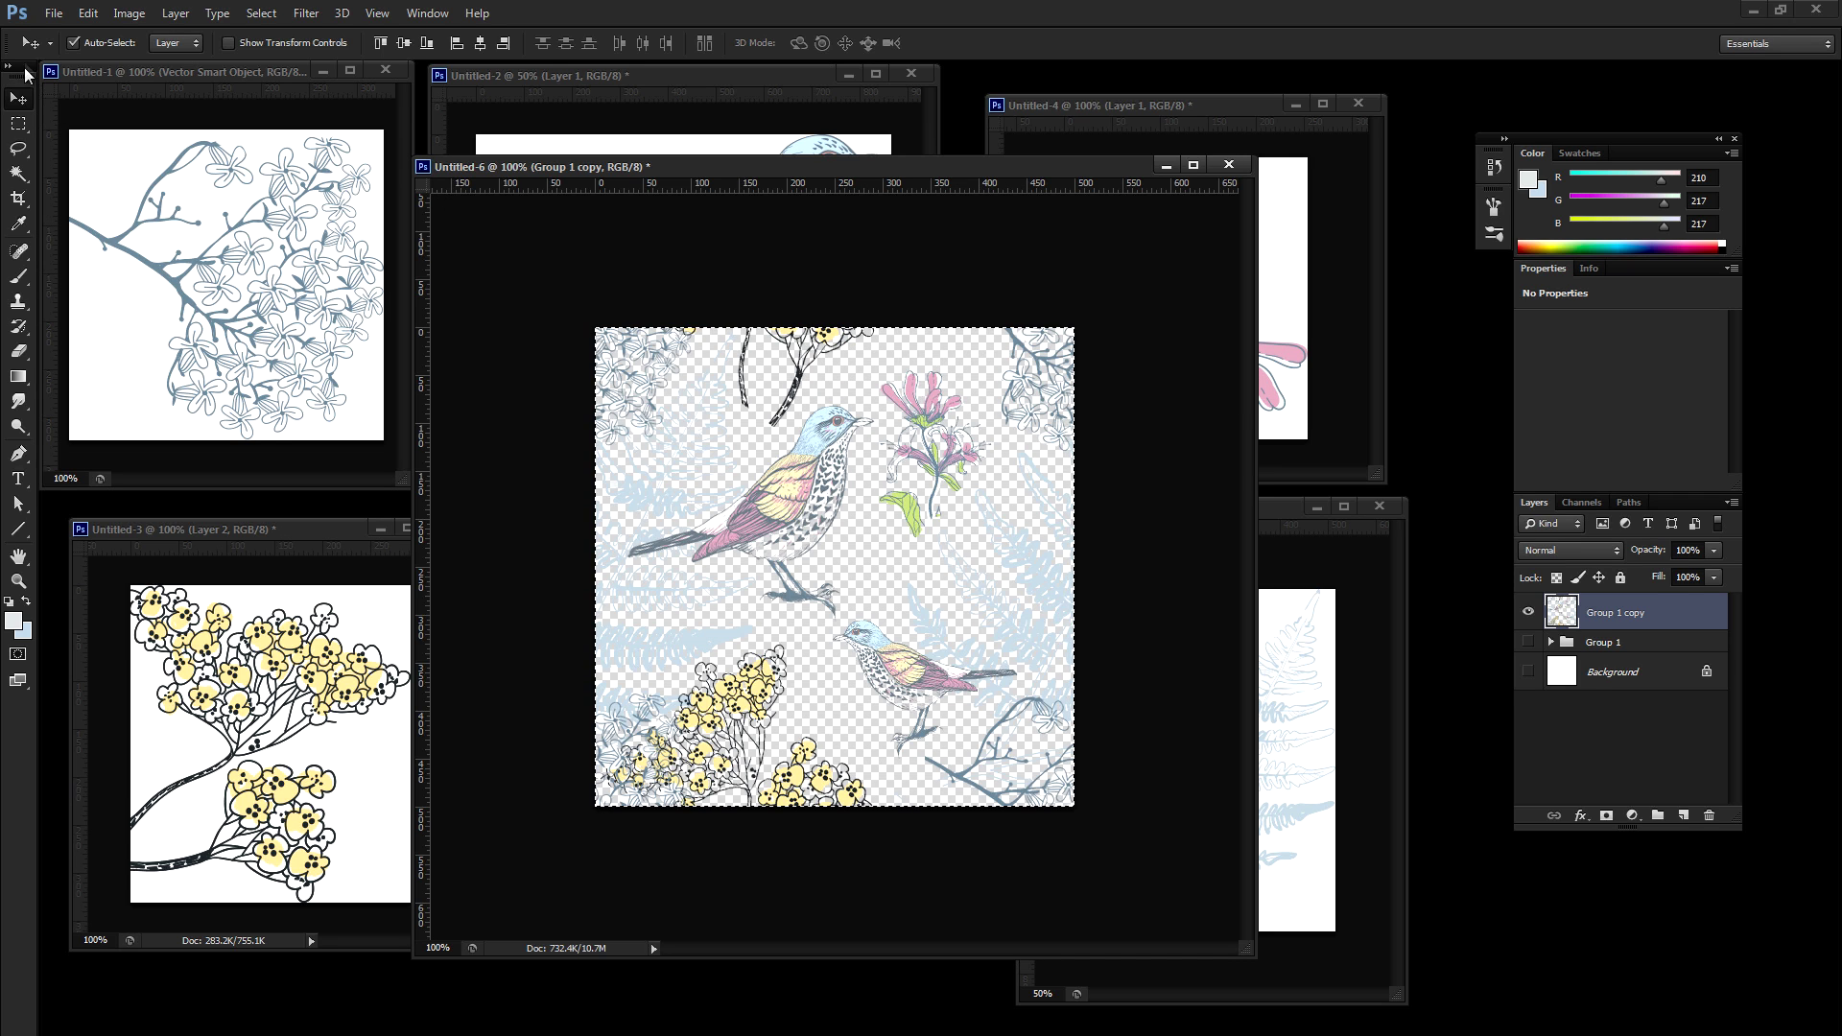
Step: Create a new 1280×720 document
click(56, 13)
click(76, 33)
click(766, 477)
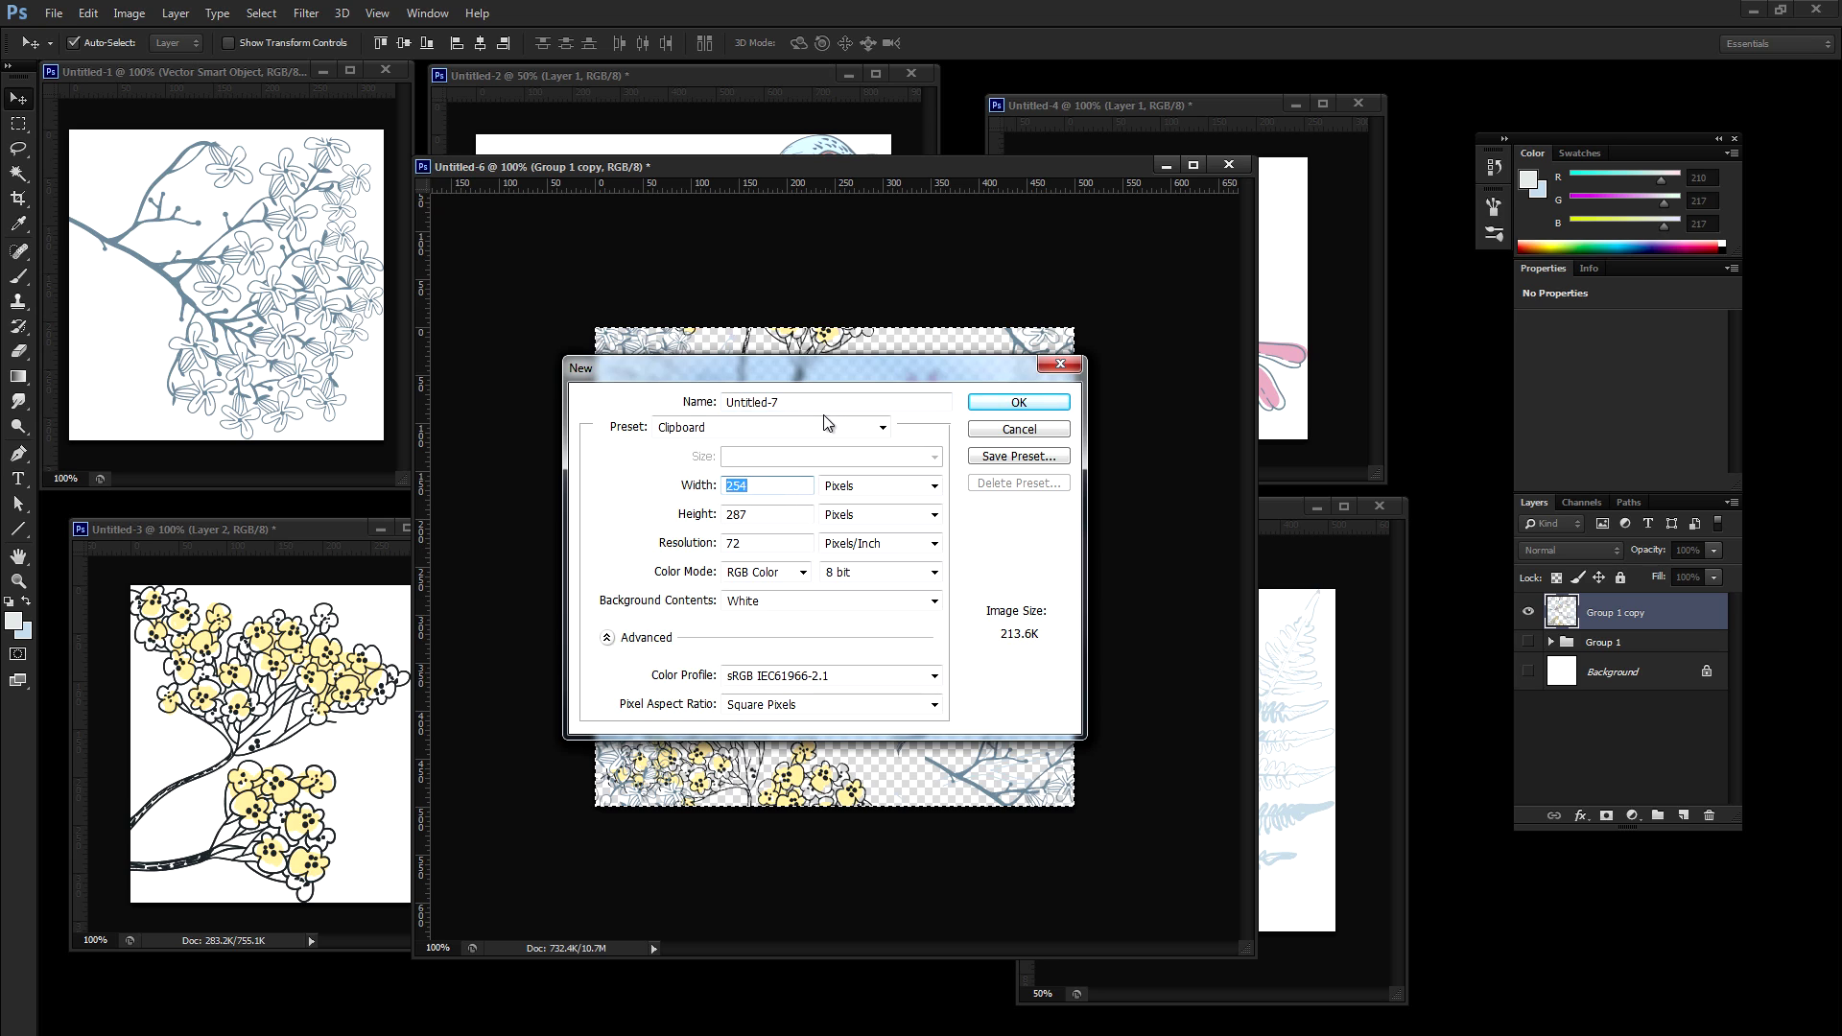
text(120)
key(BackSpace)
key(BackSpace)
text(80)
key(Tab)
text(720)
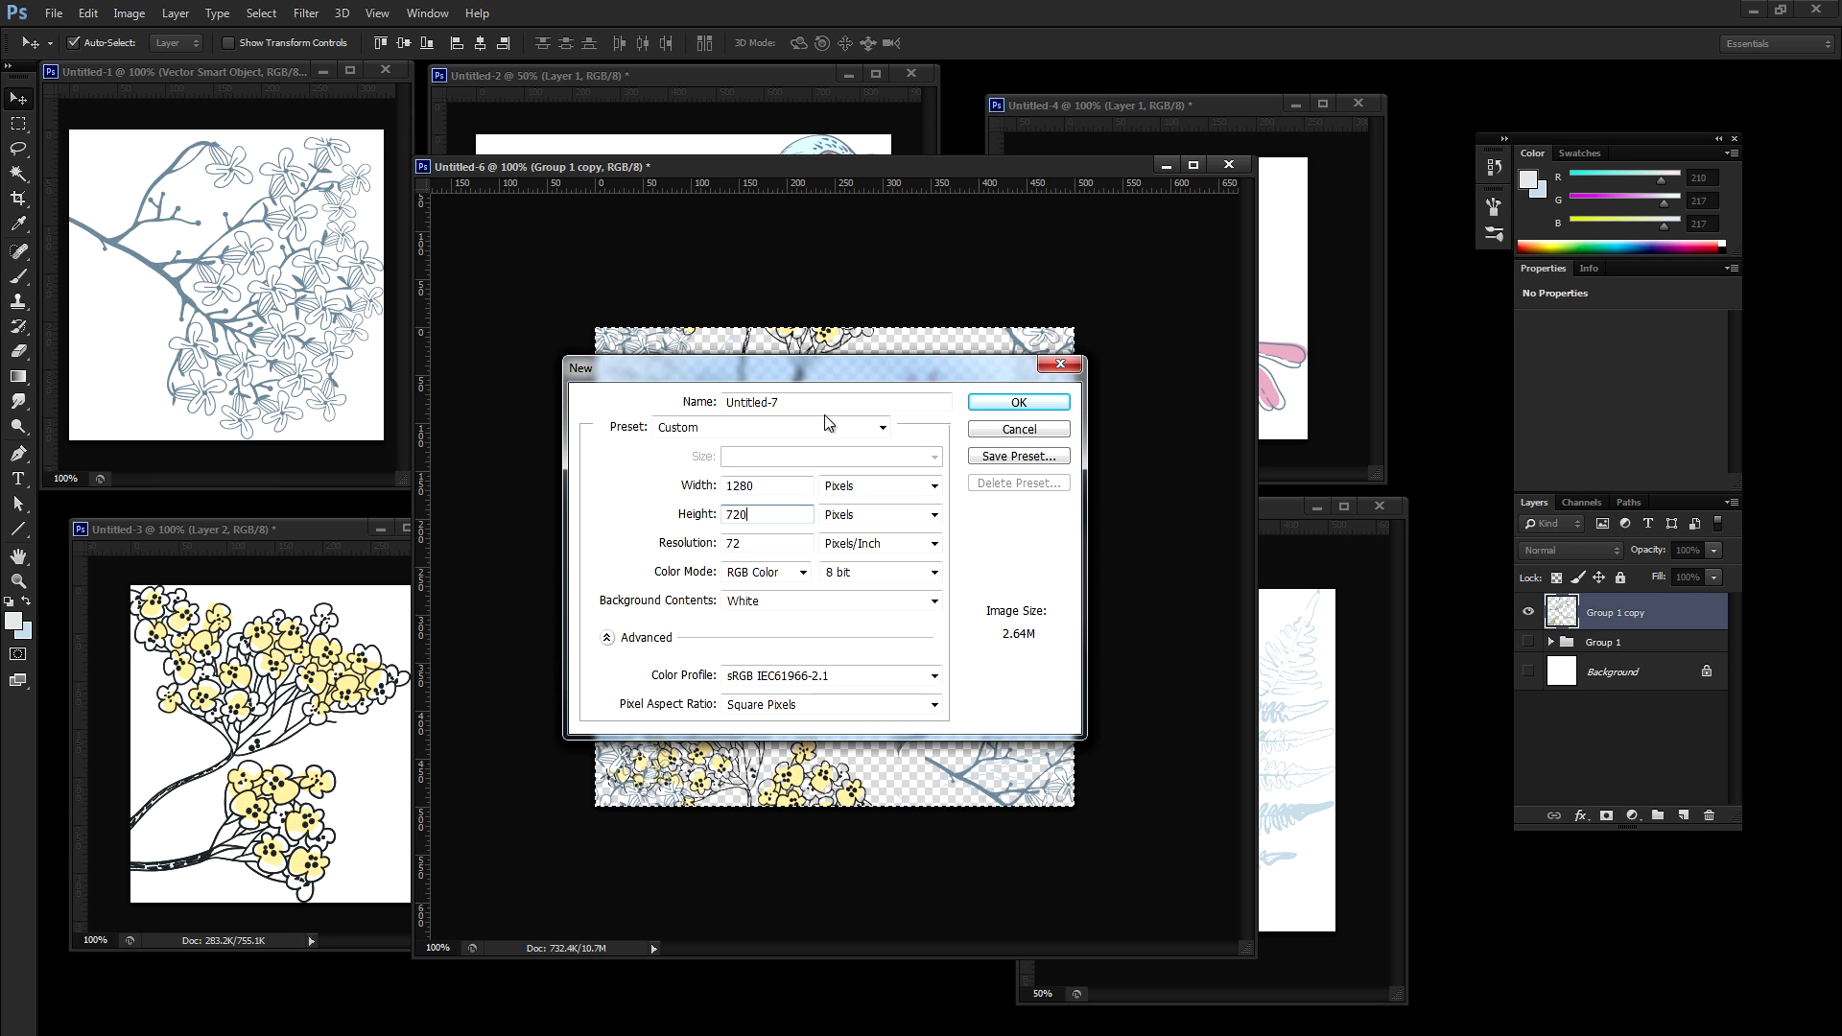
key(Return)
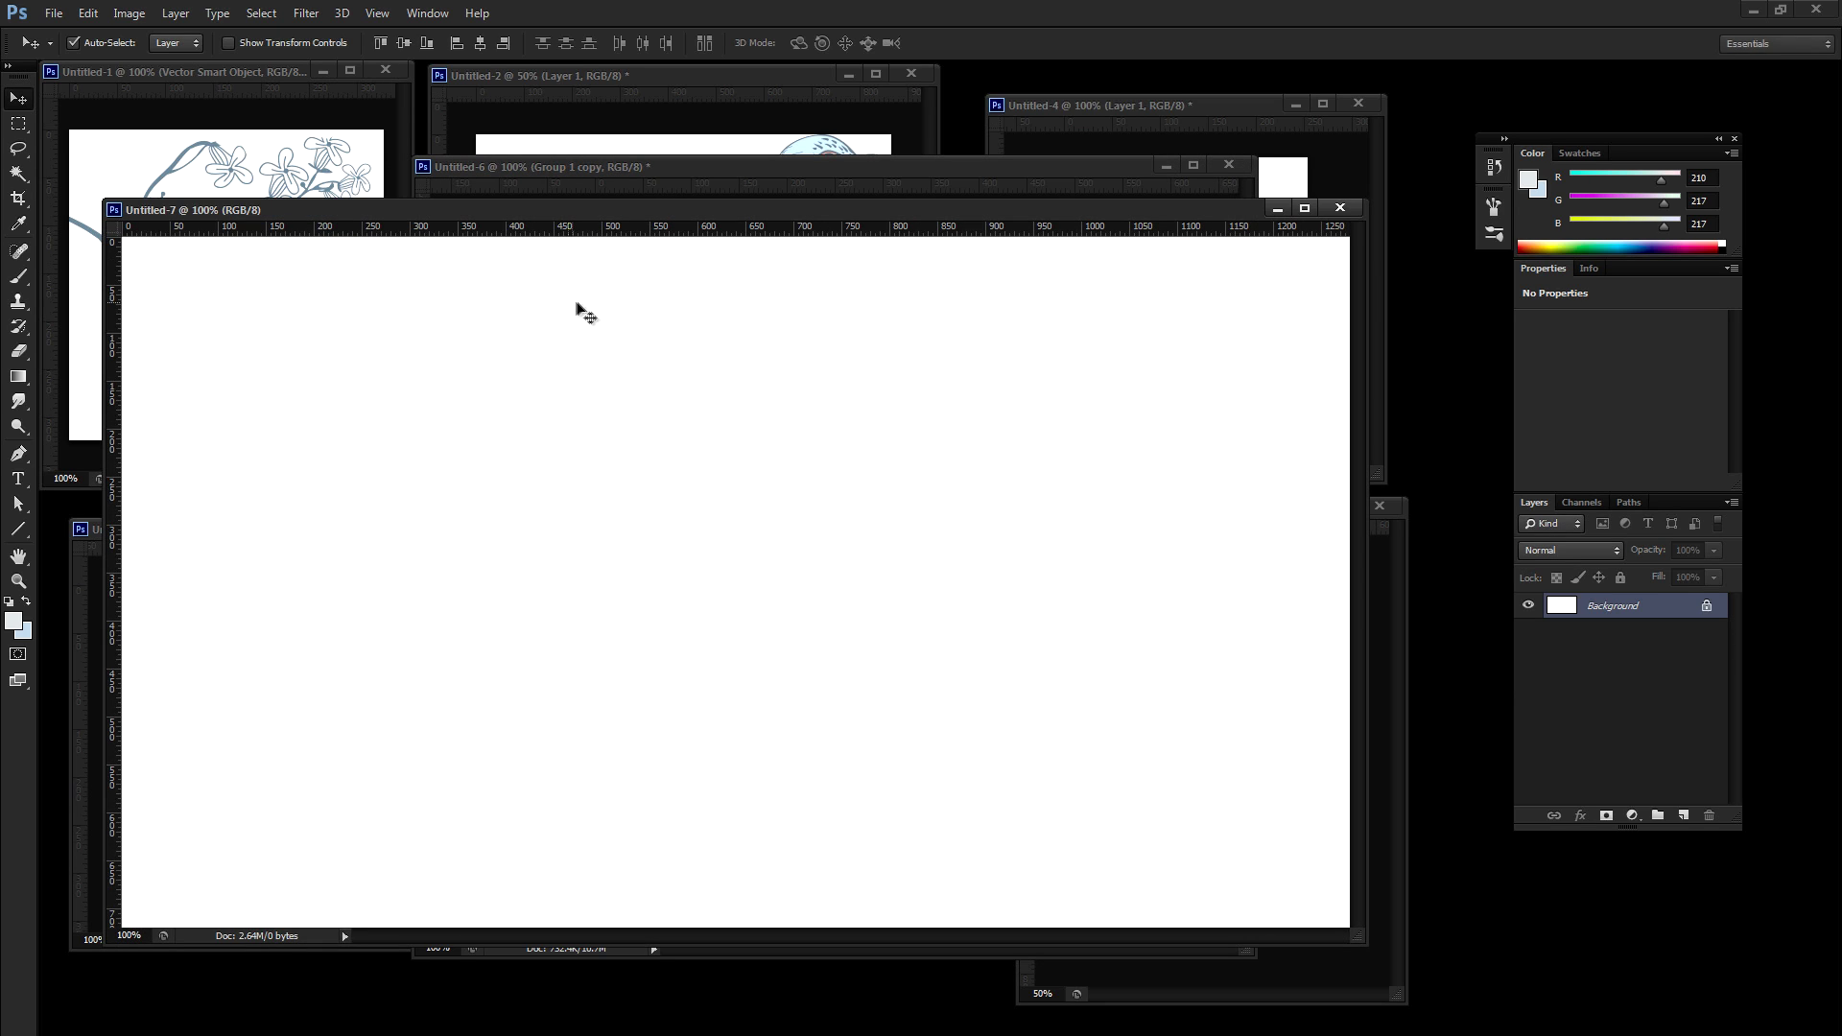
Step: Fill the background with light blue #dce9f2 and add an empty Layer 1 above it
click(25, 633)
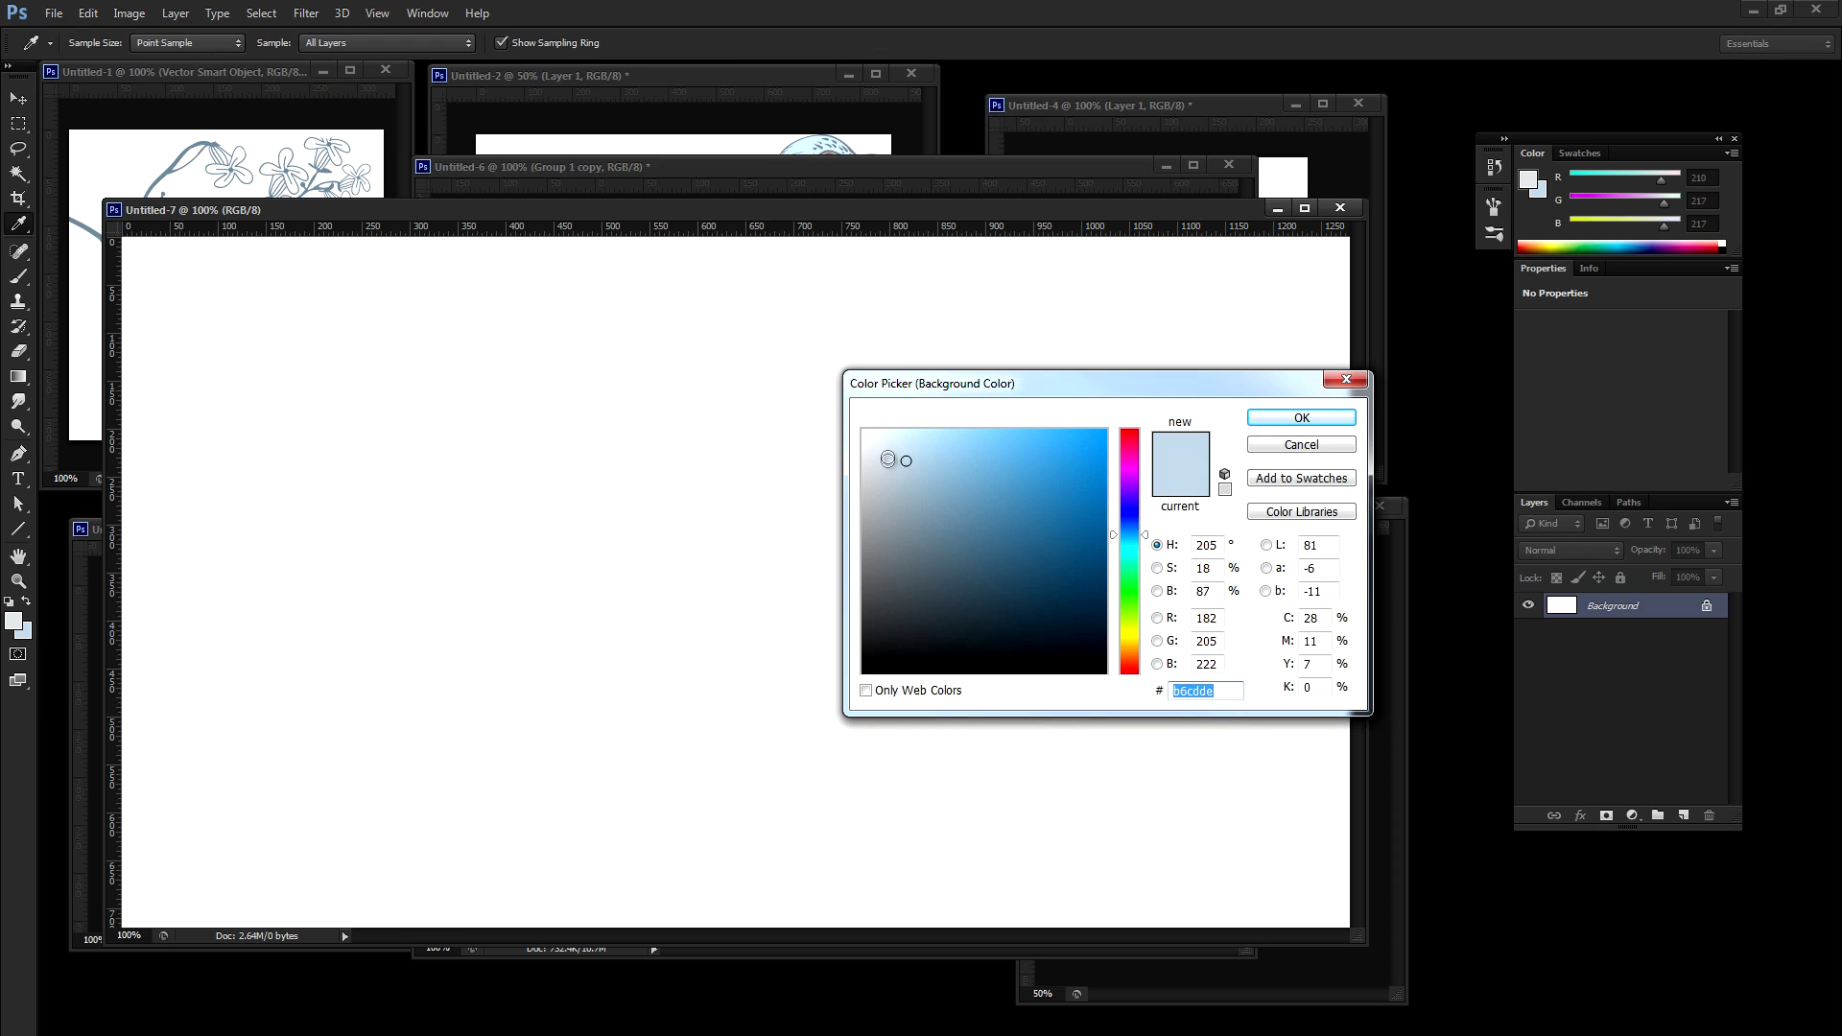
text(dce9f2)
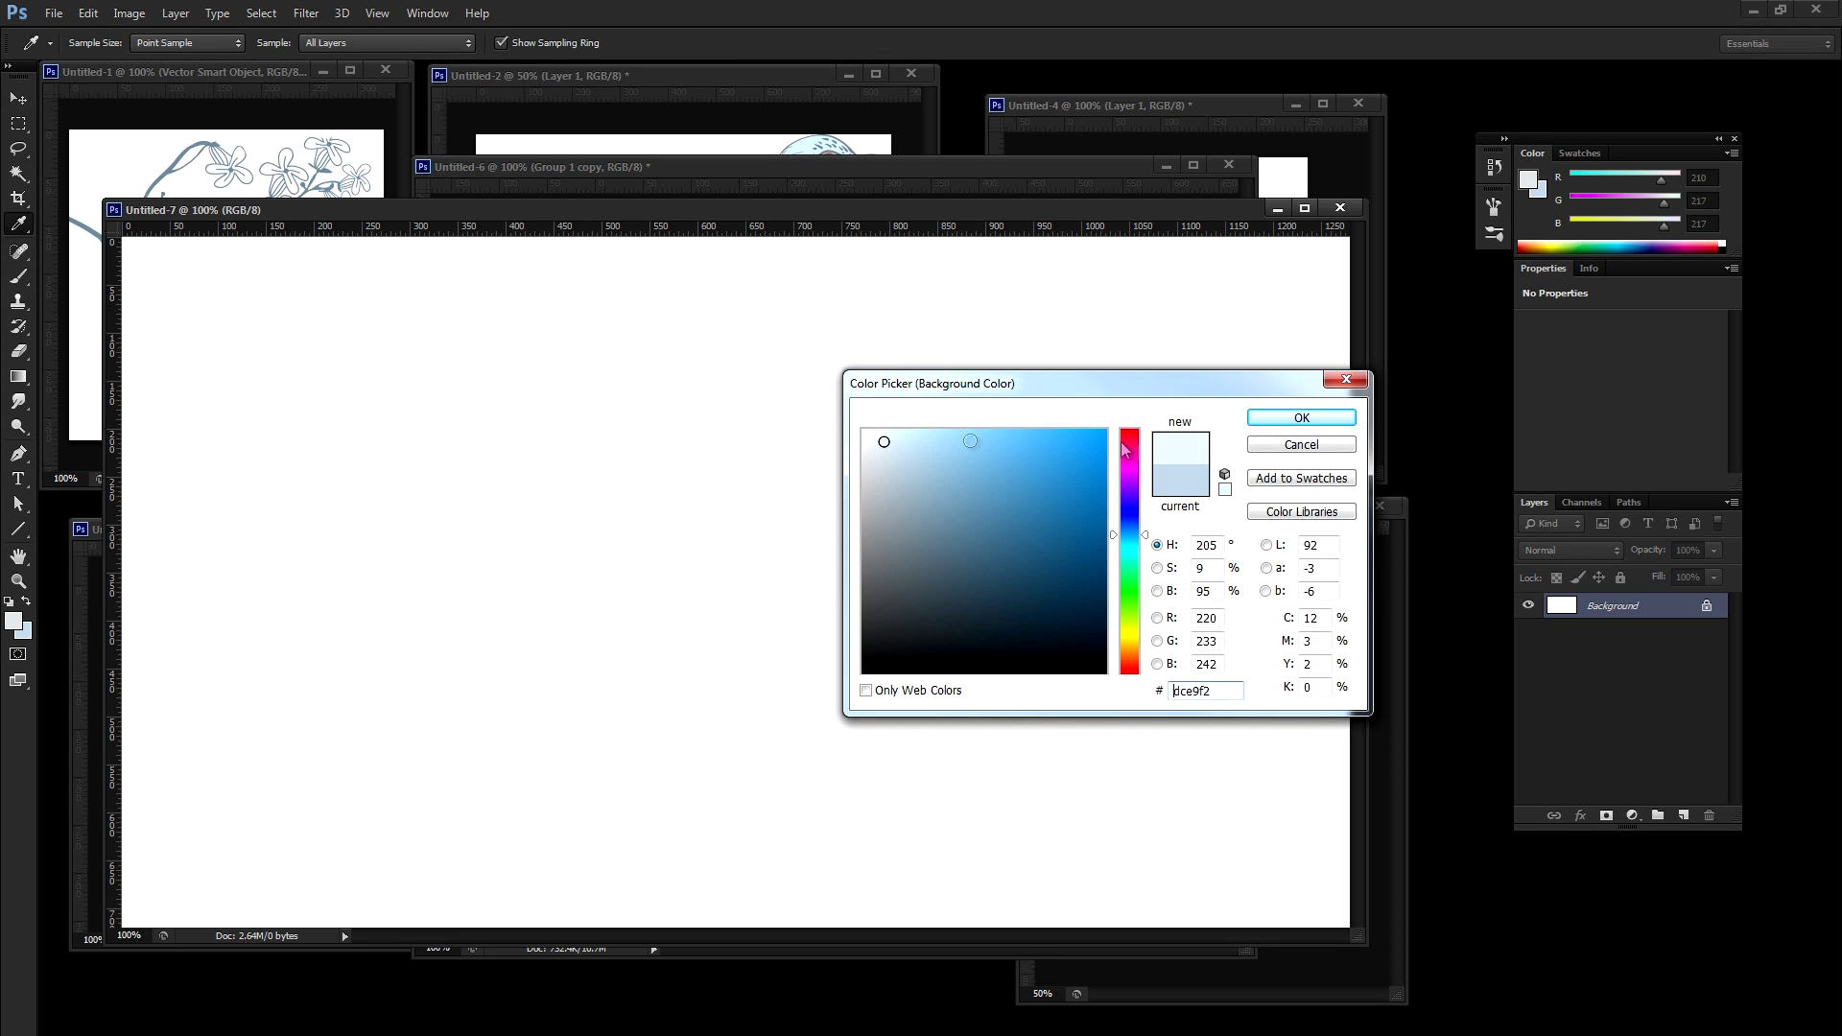
click(1300, 418)
key(ctrl+Delete)
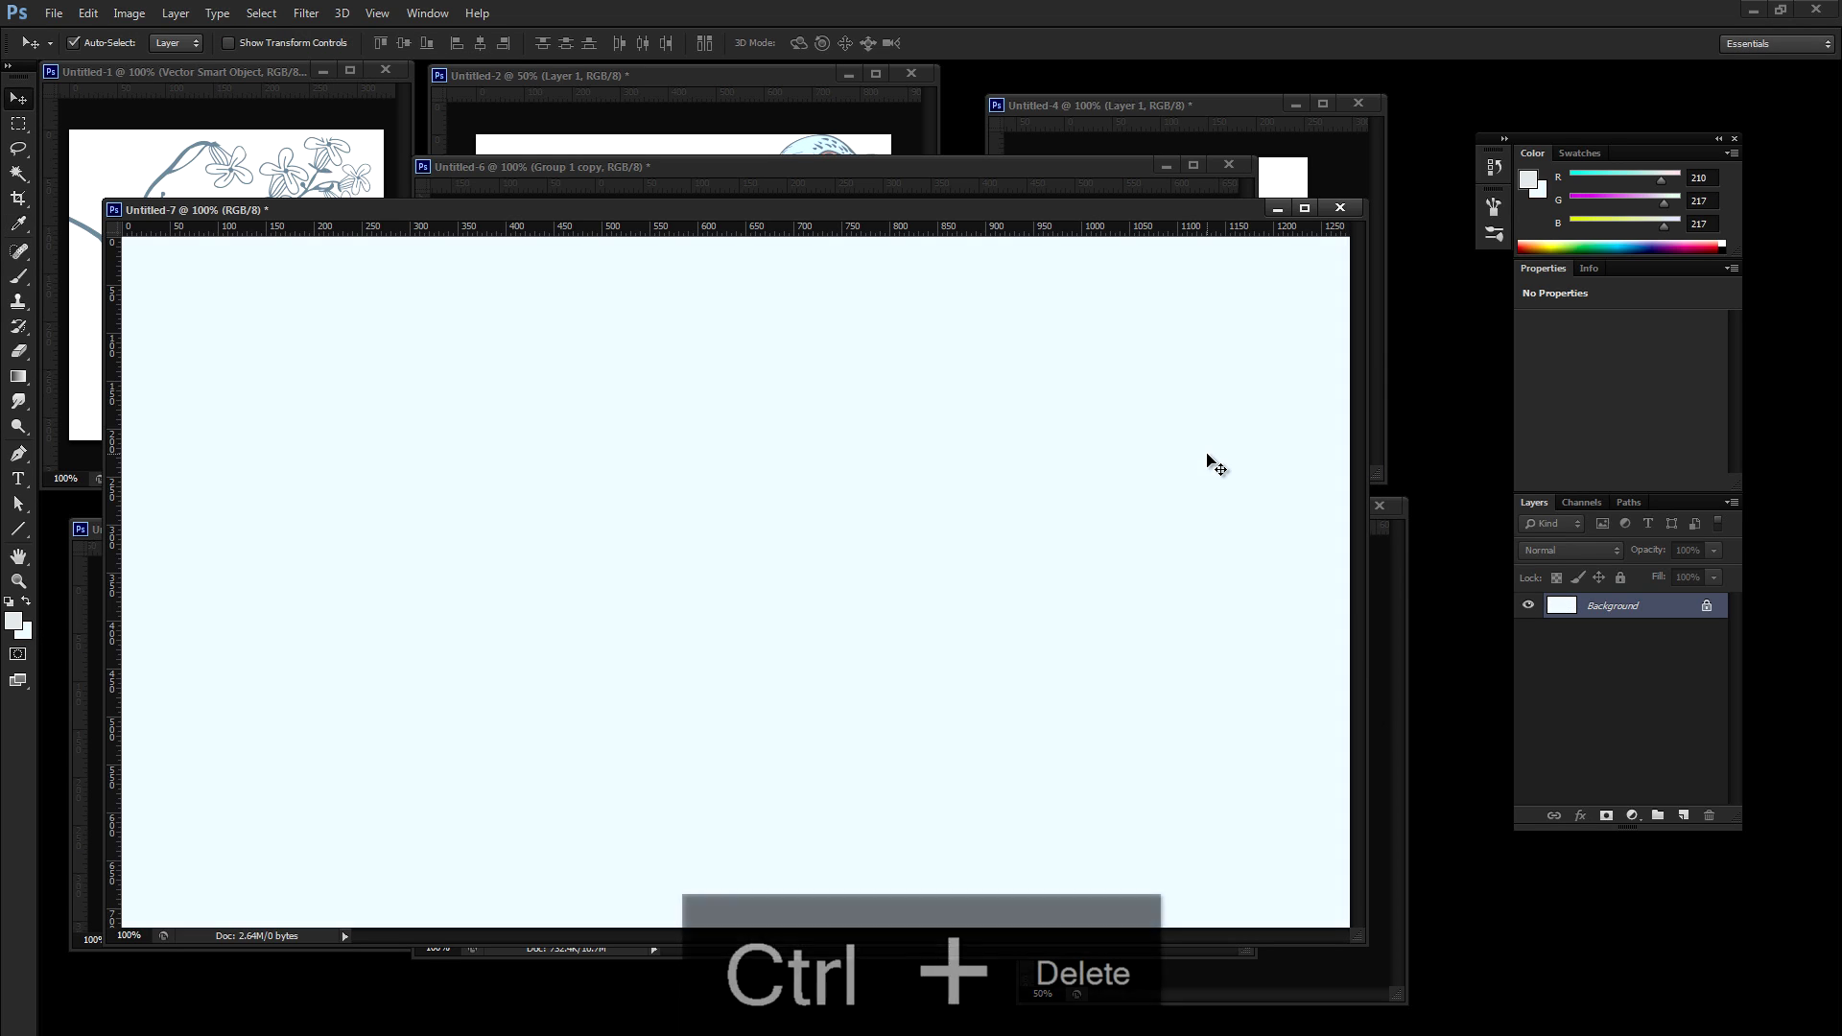
click(1681, 816)
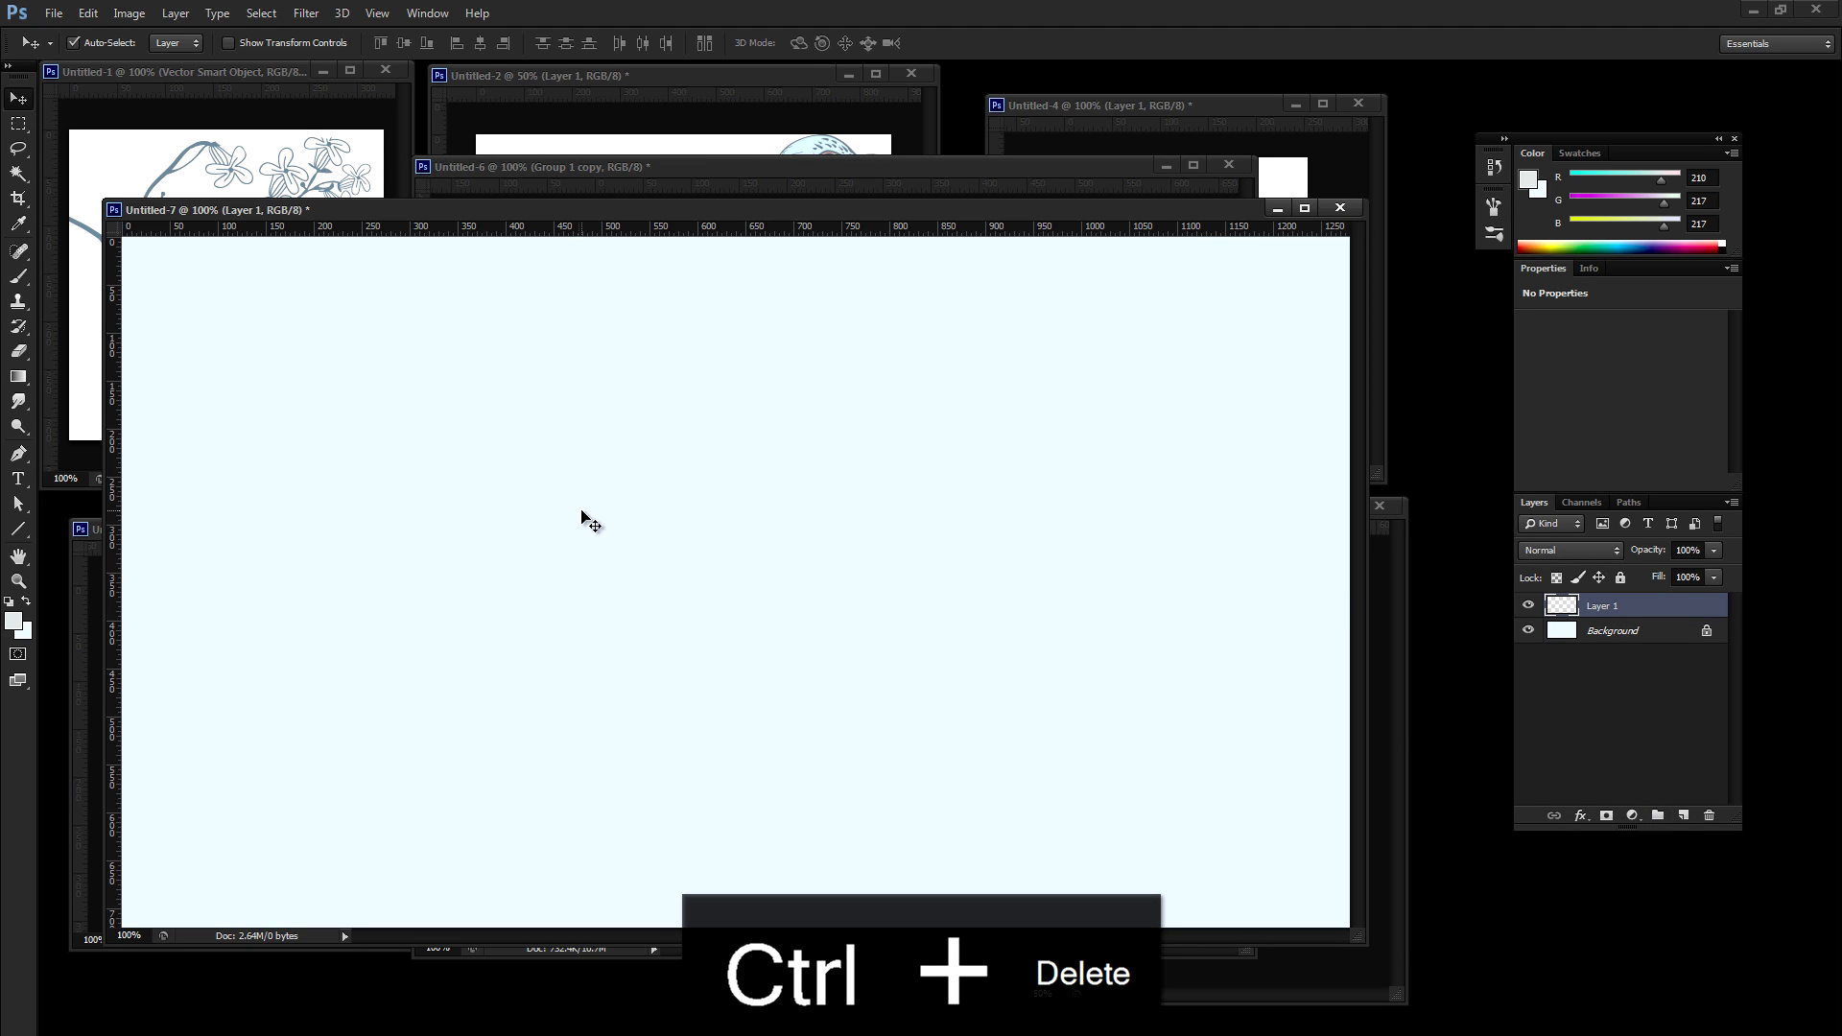
click(95, 15)
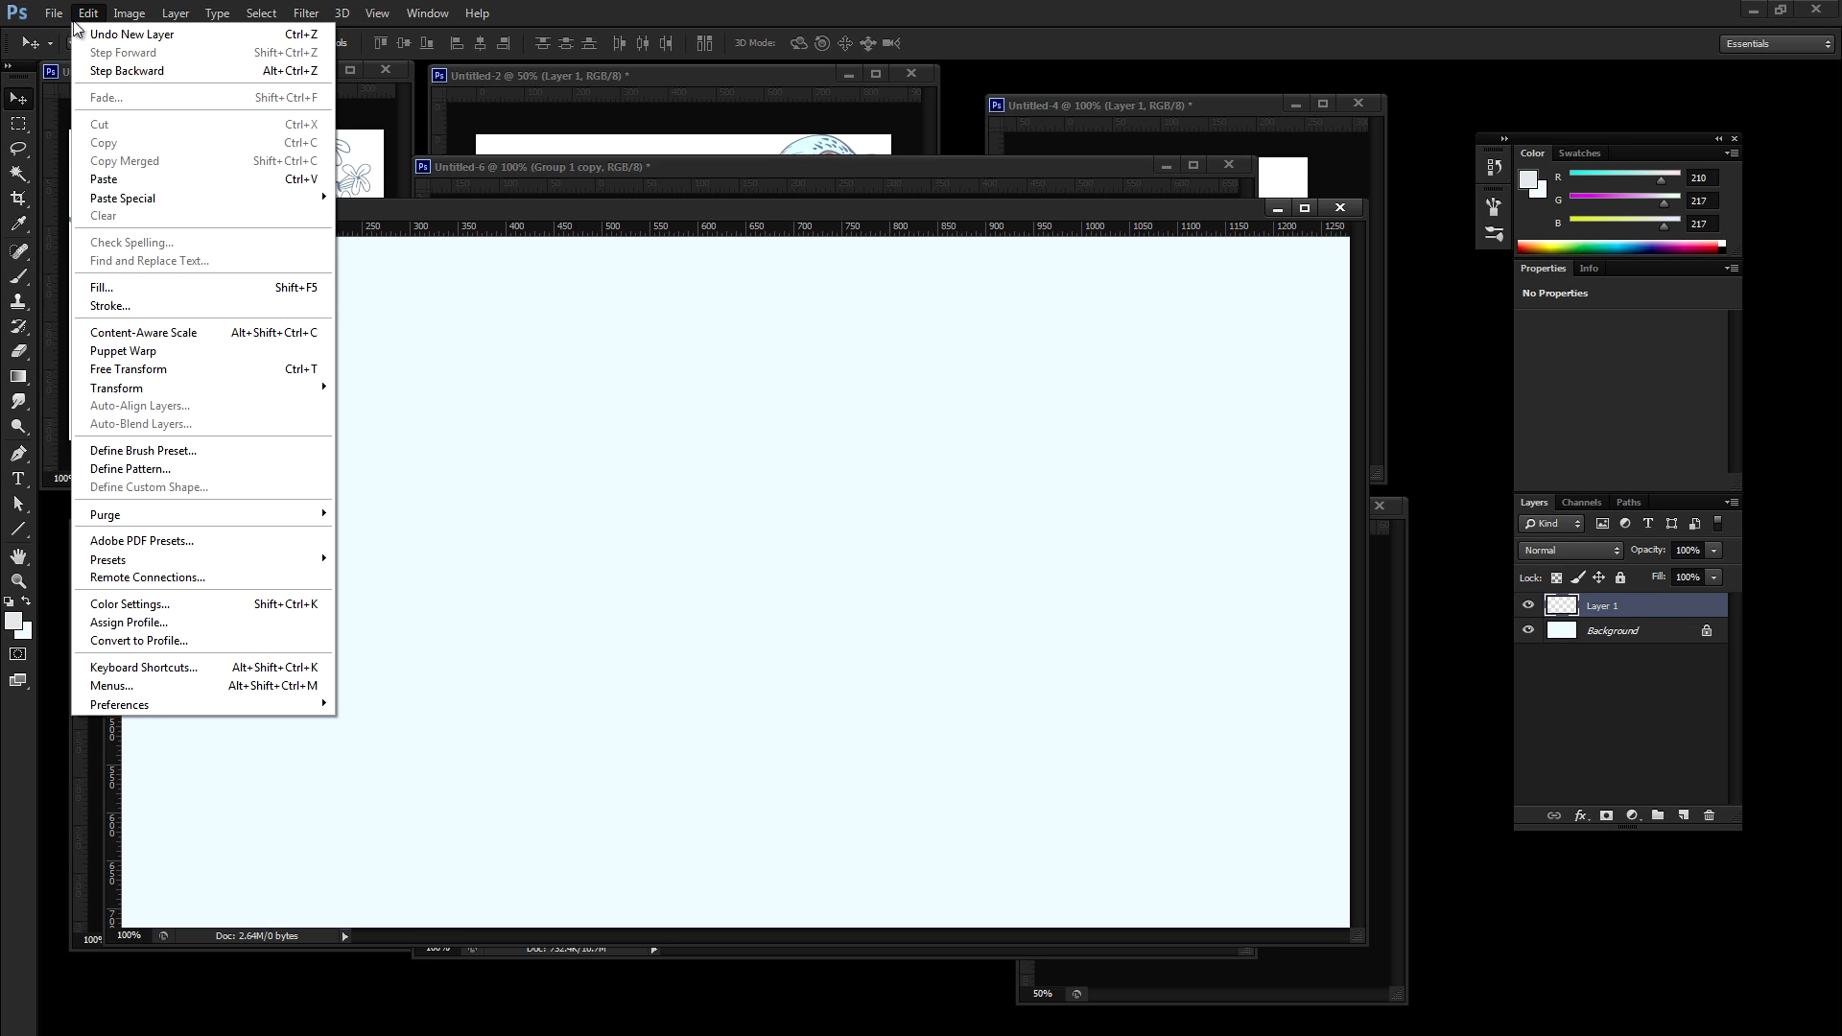
Step: Fill Layer 1 with the custom bird pattern and enlarge the window to view the tiling
click(176, 285)
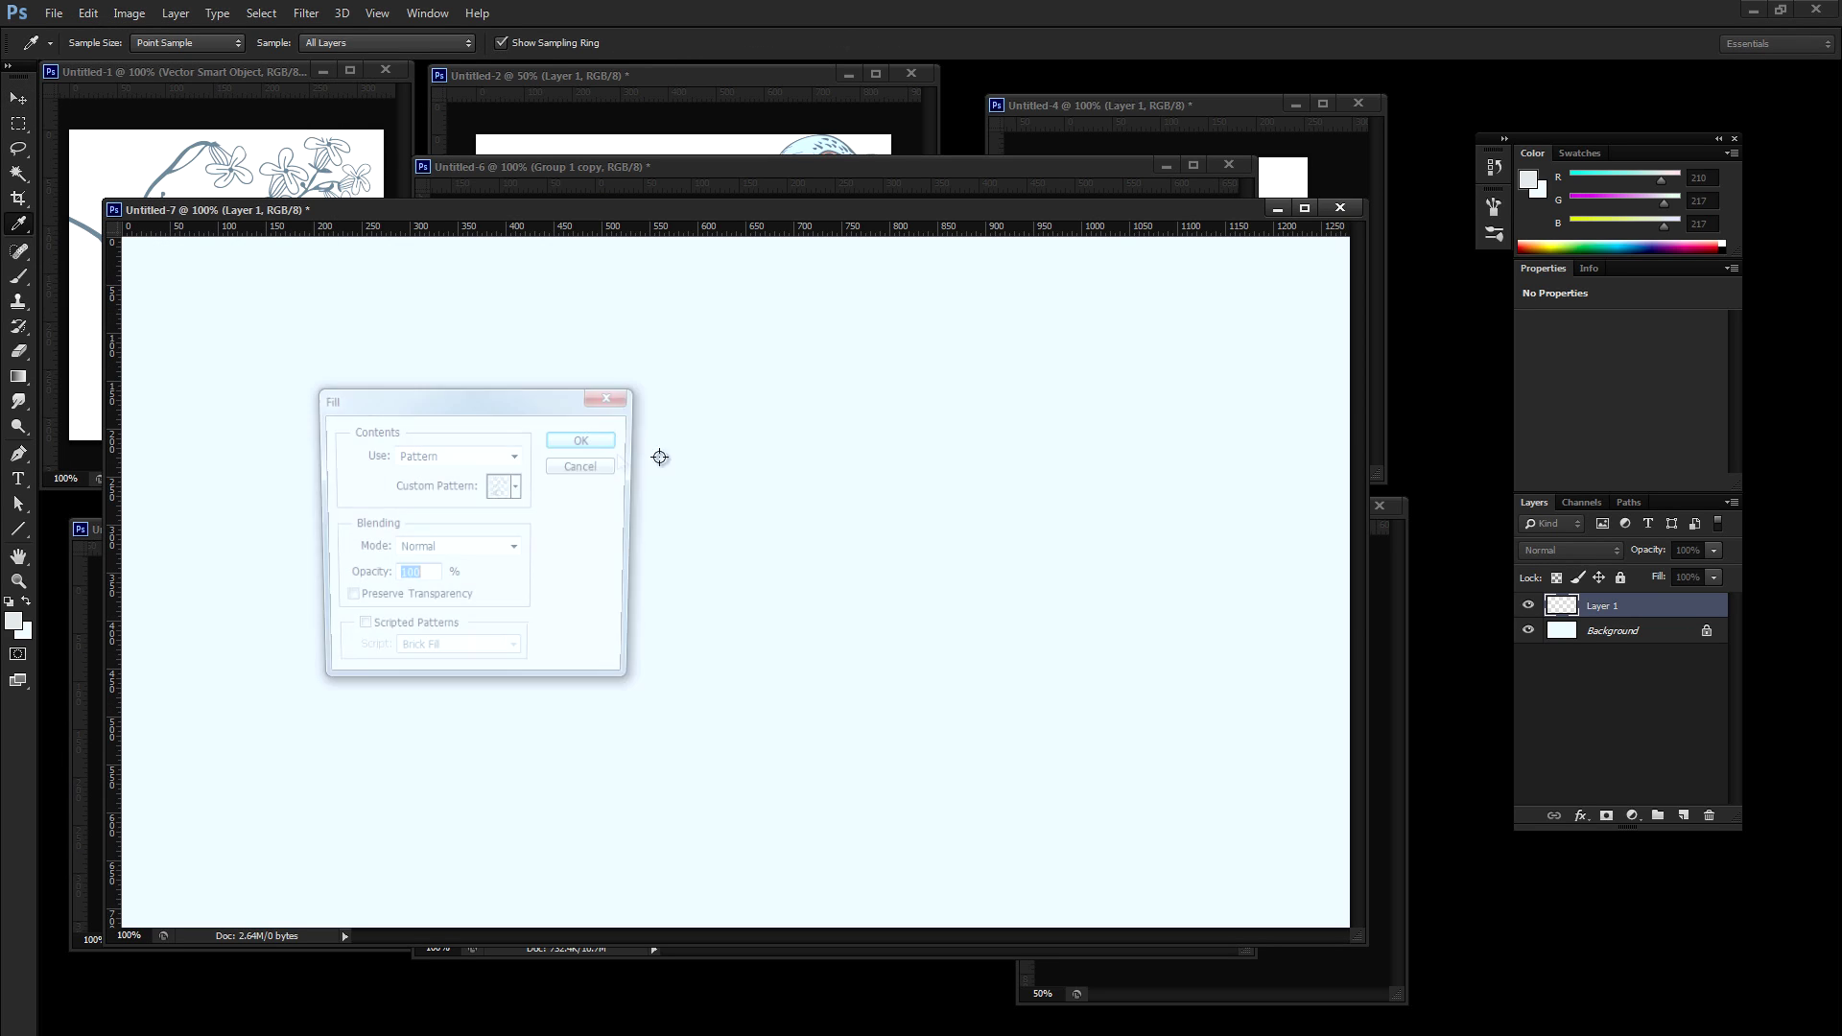
click(475, 453)
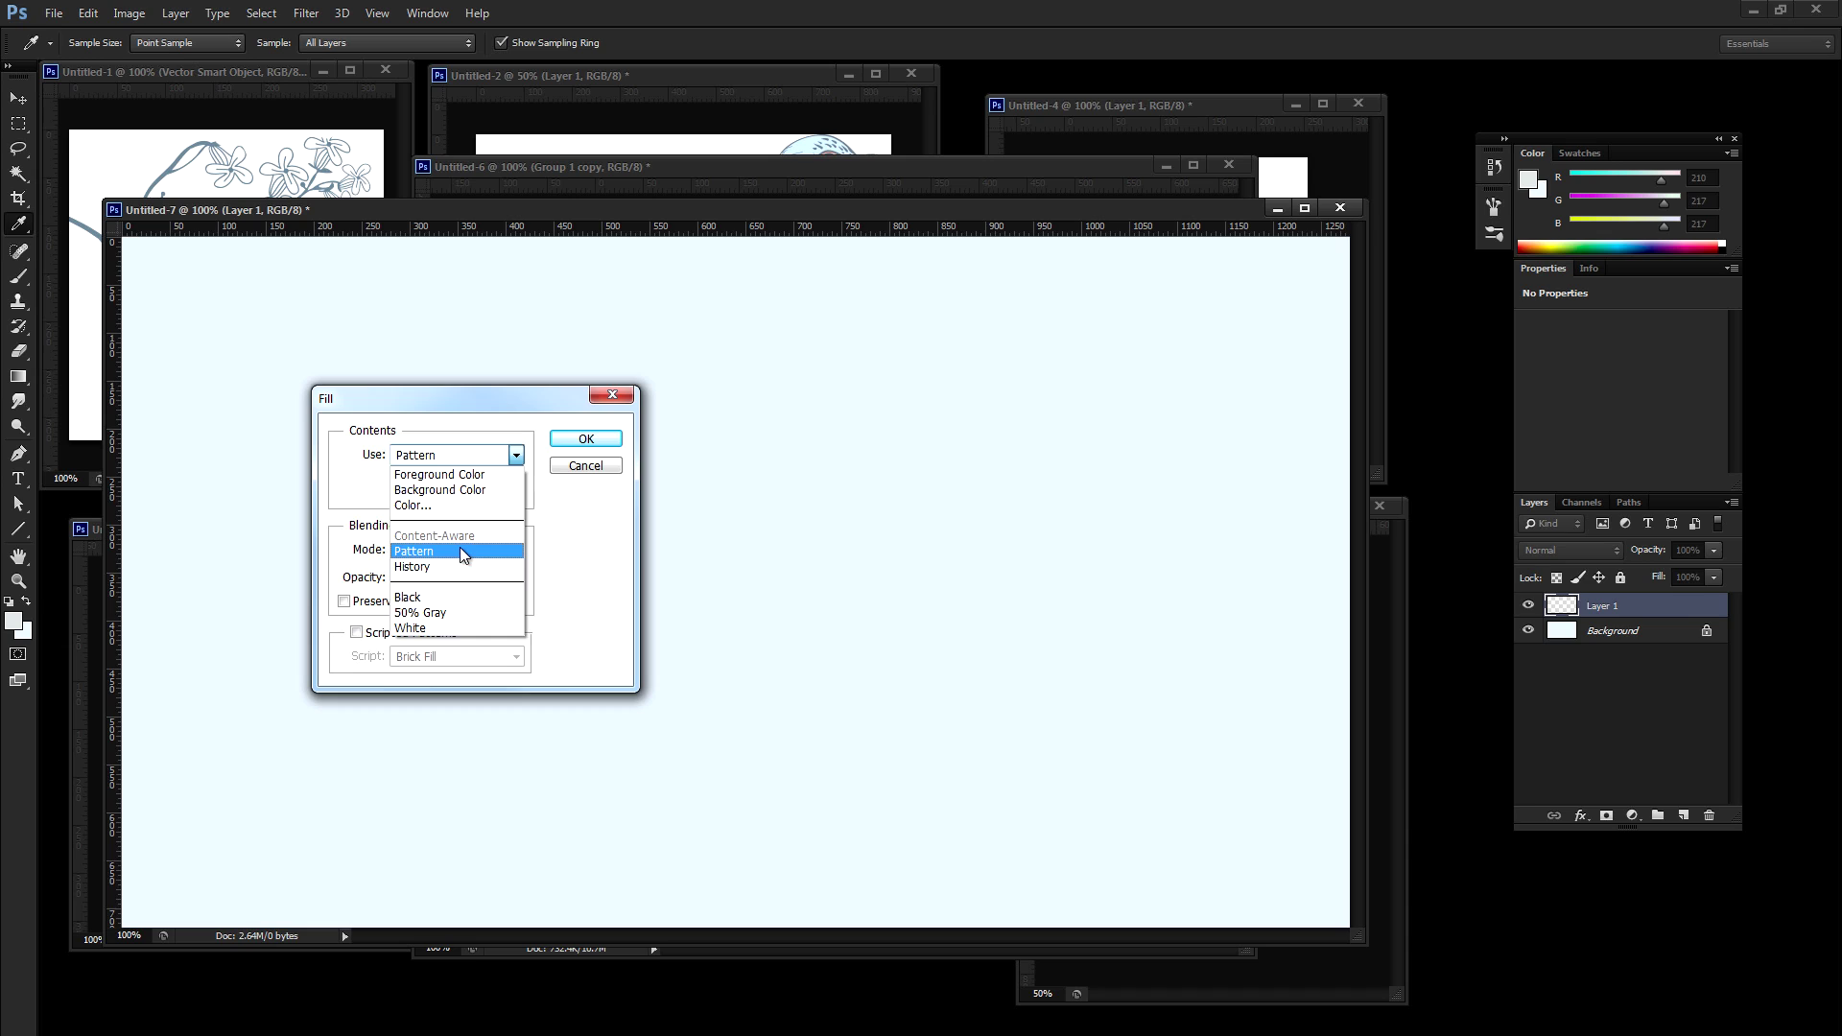
click(459, 546)
click(518, 487)
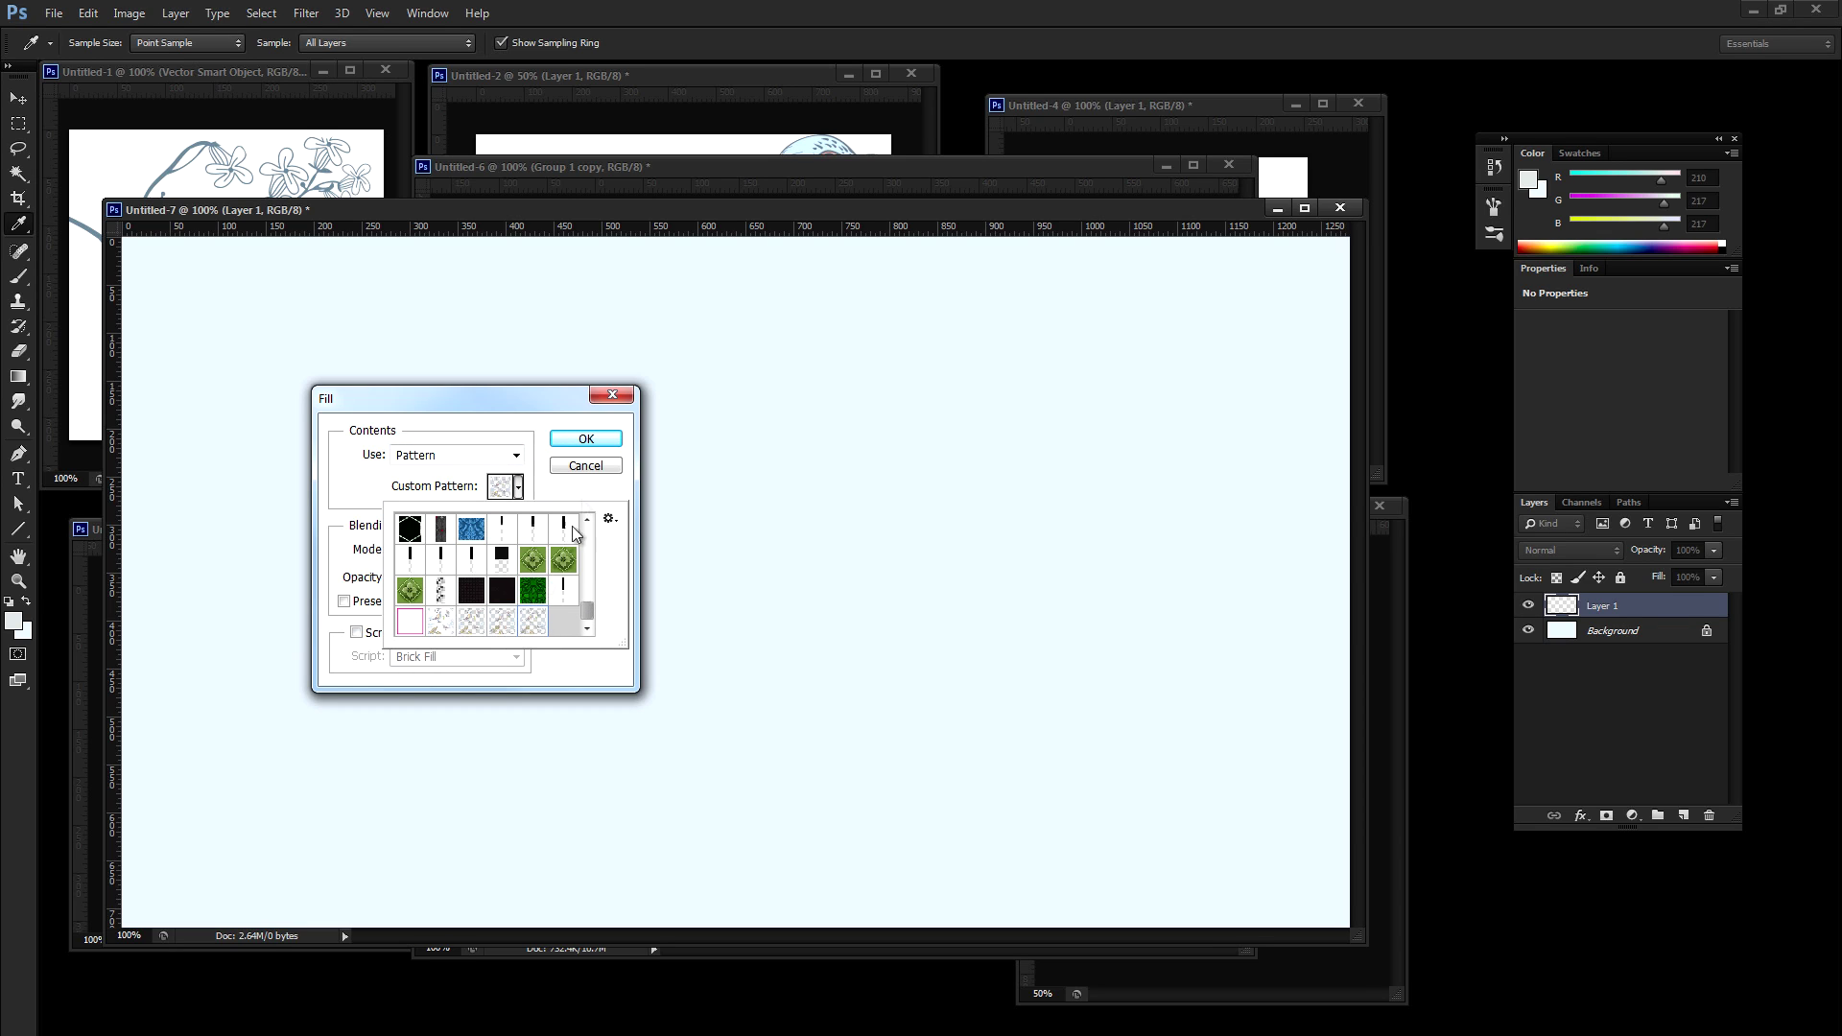
click(585, 439)
key(v)
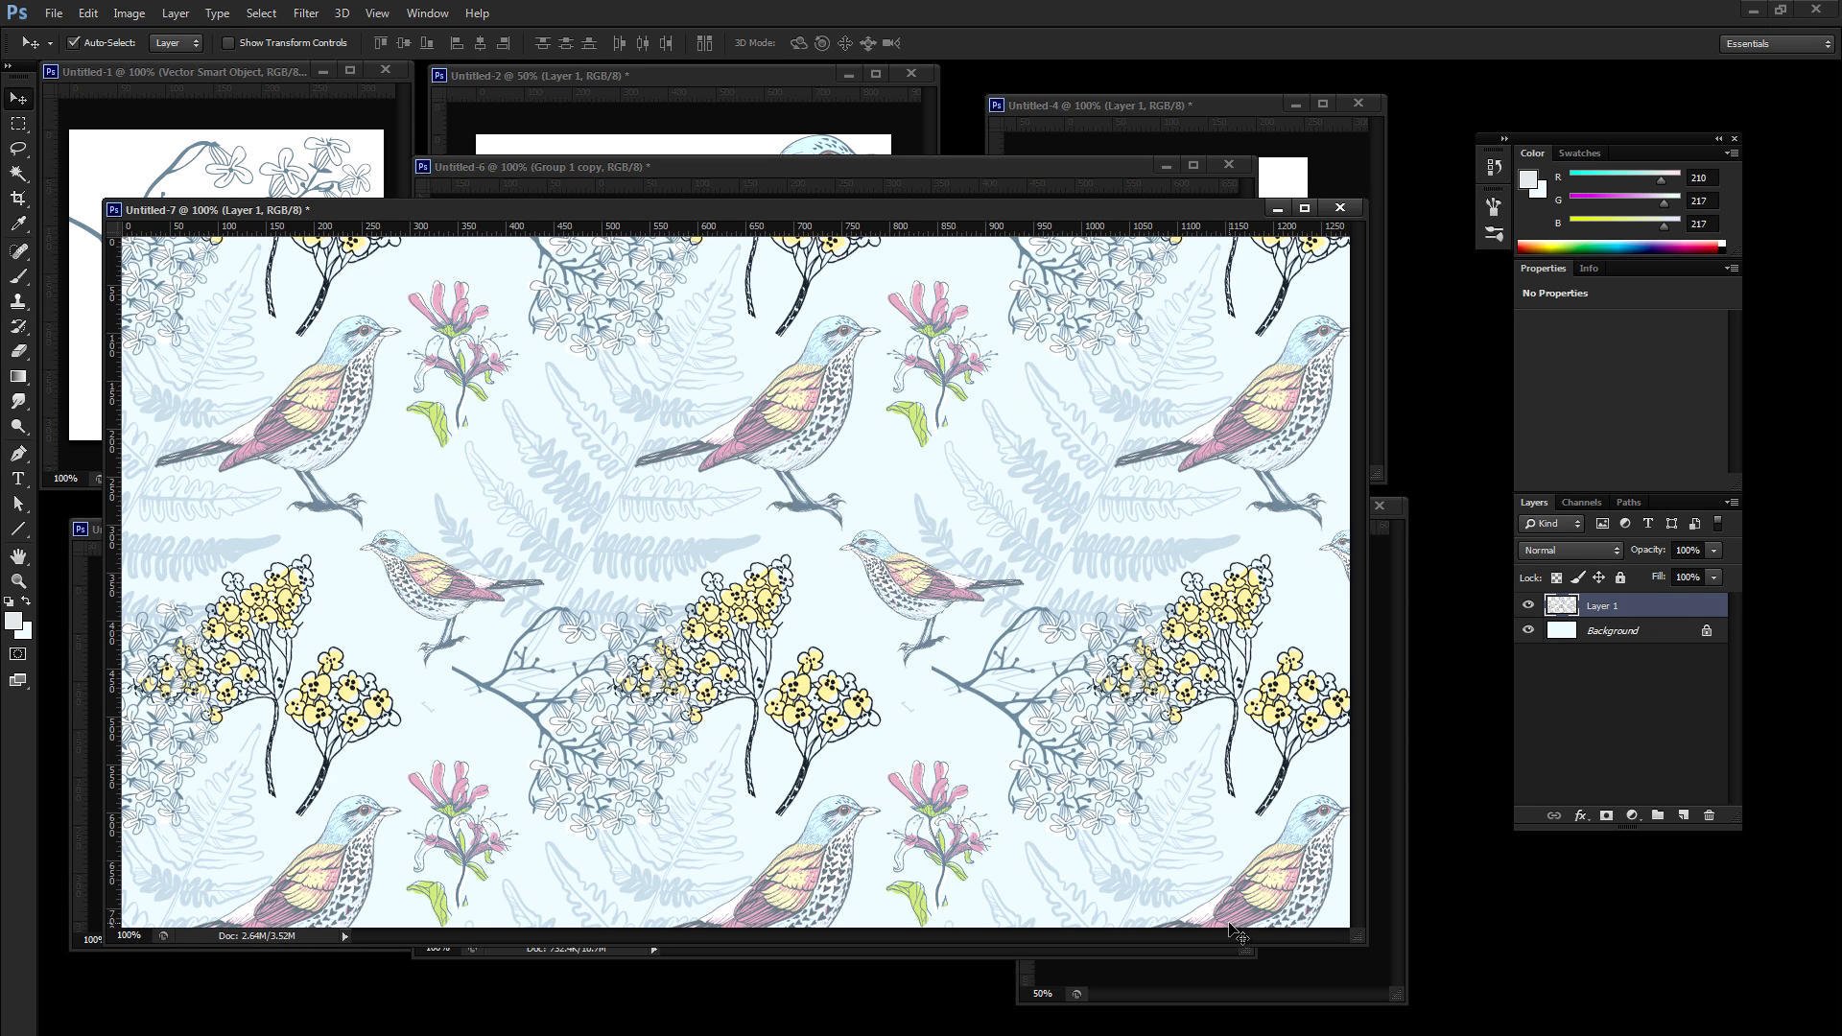
drag(1366, 945, 1465, 1006)
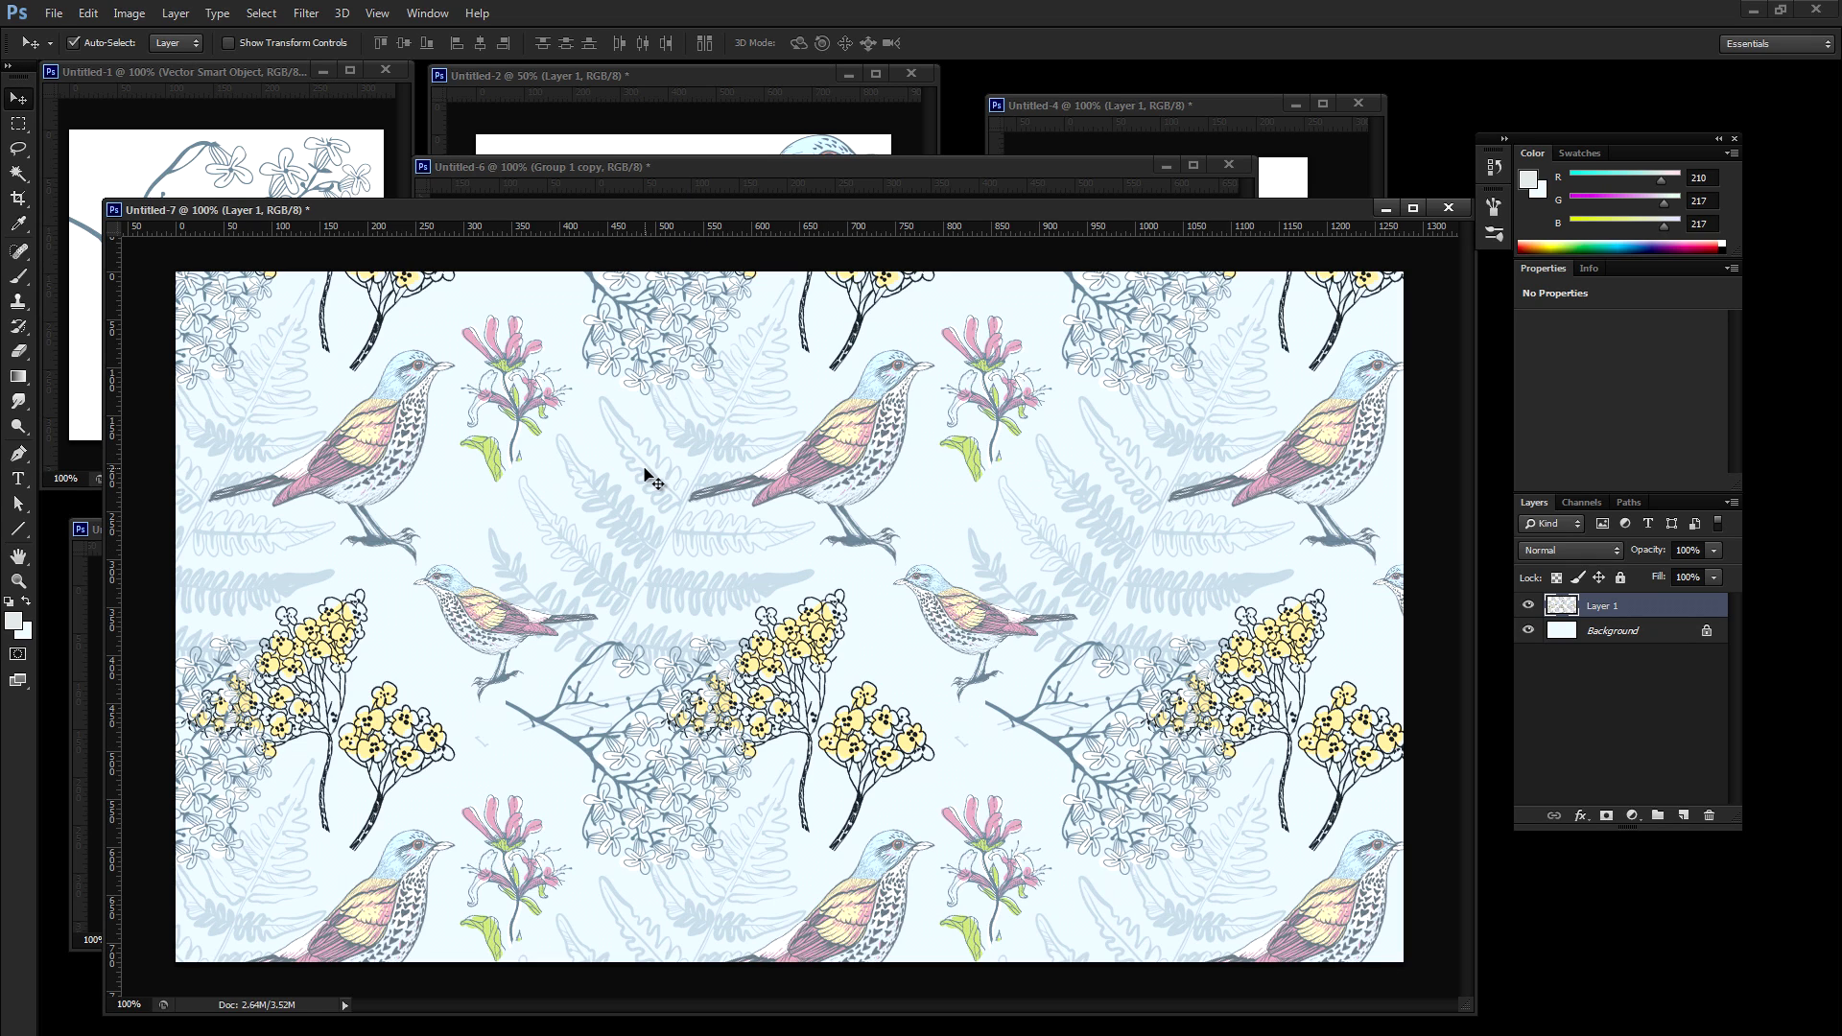
Step: Deselect, show the Background layer again, and fill it with the light blue background colour
click(701, 169)
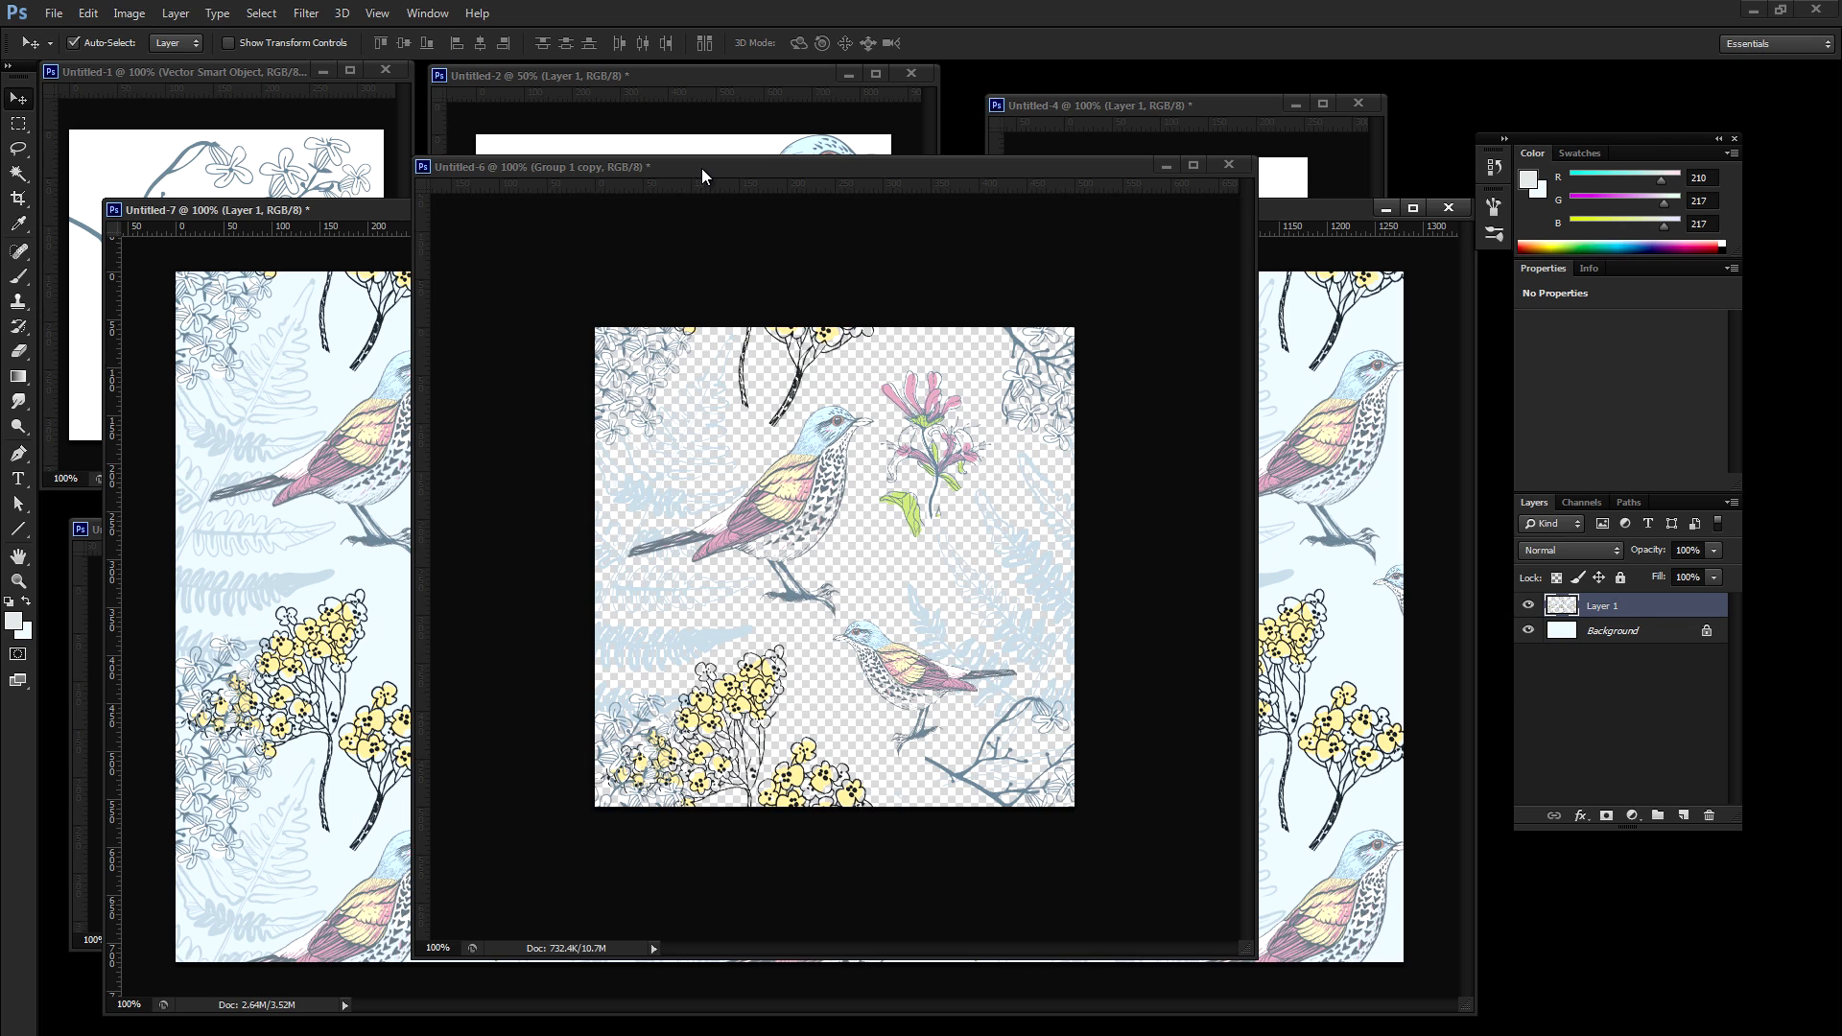
key(ctrl+d)
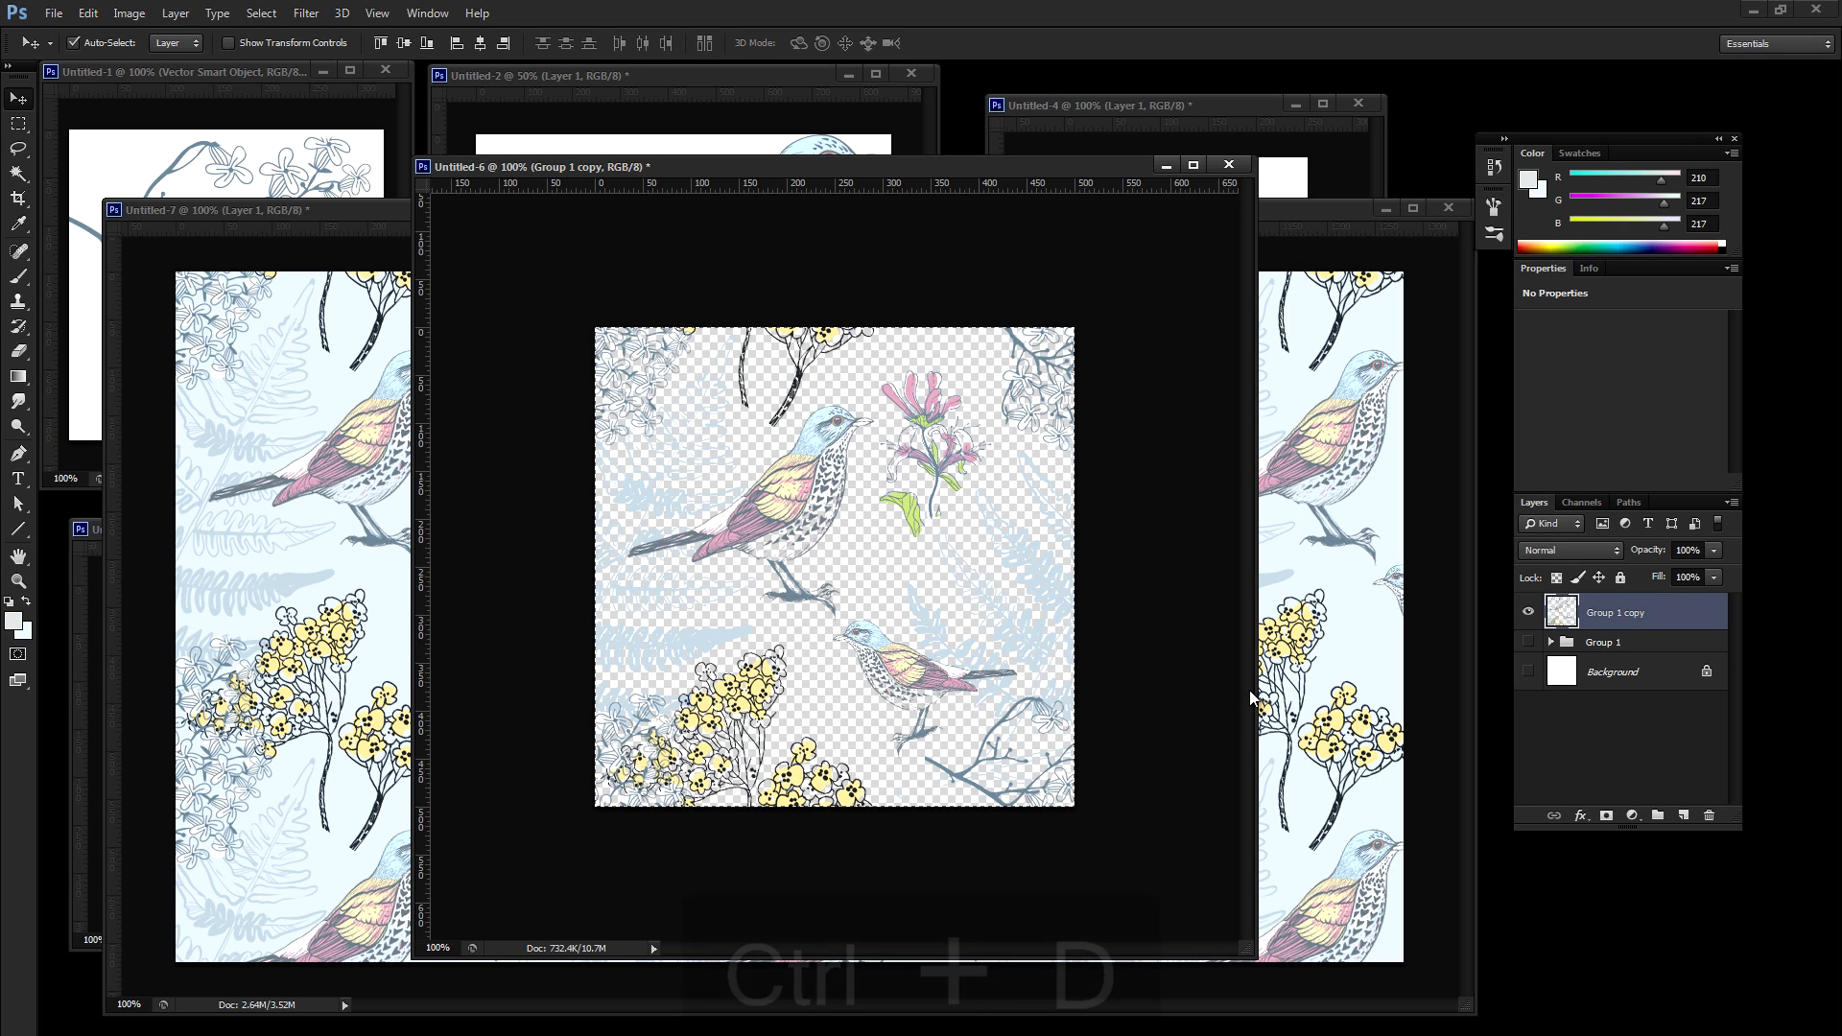
click(1527, 673)
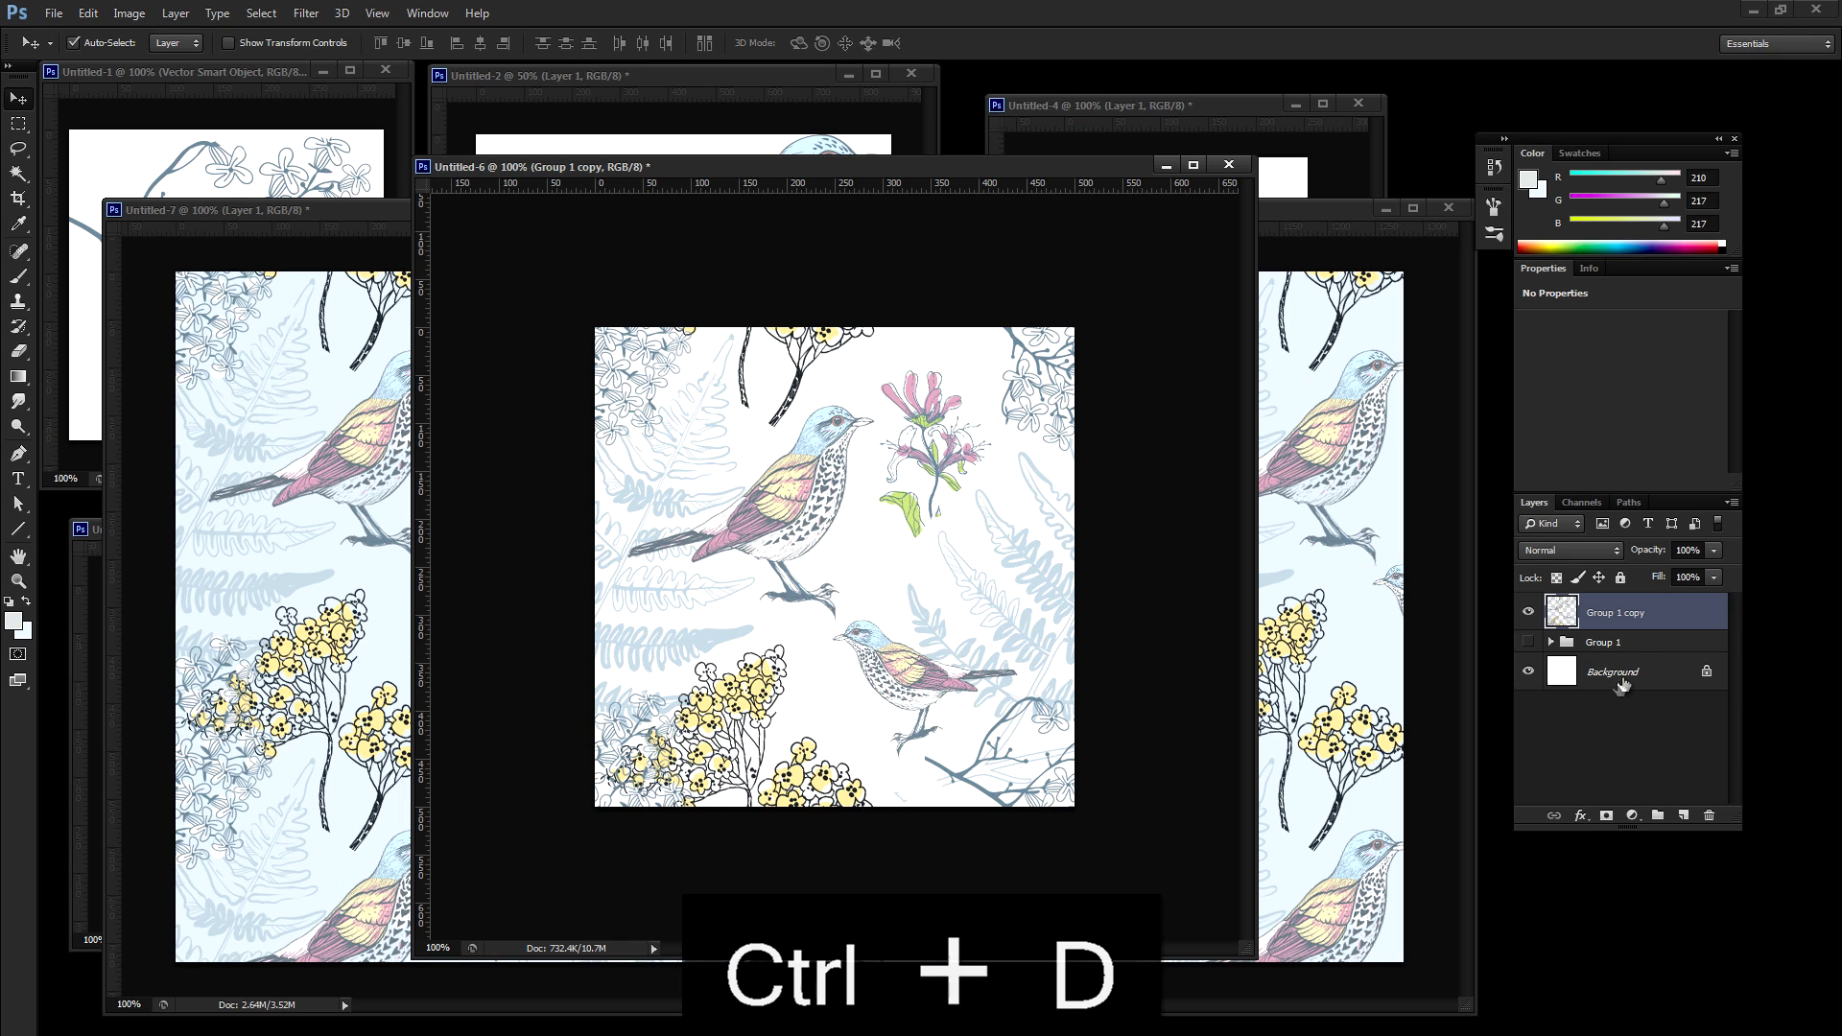
key(alt+[)
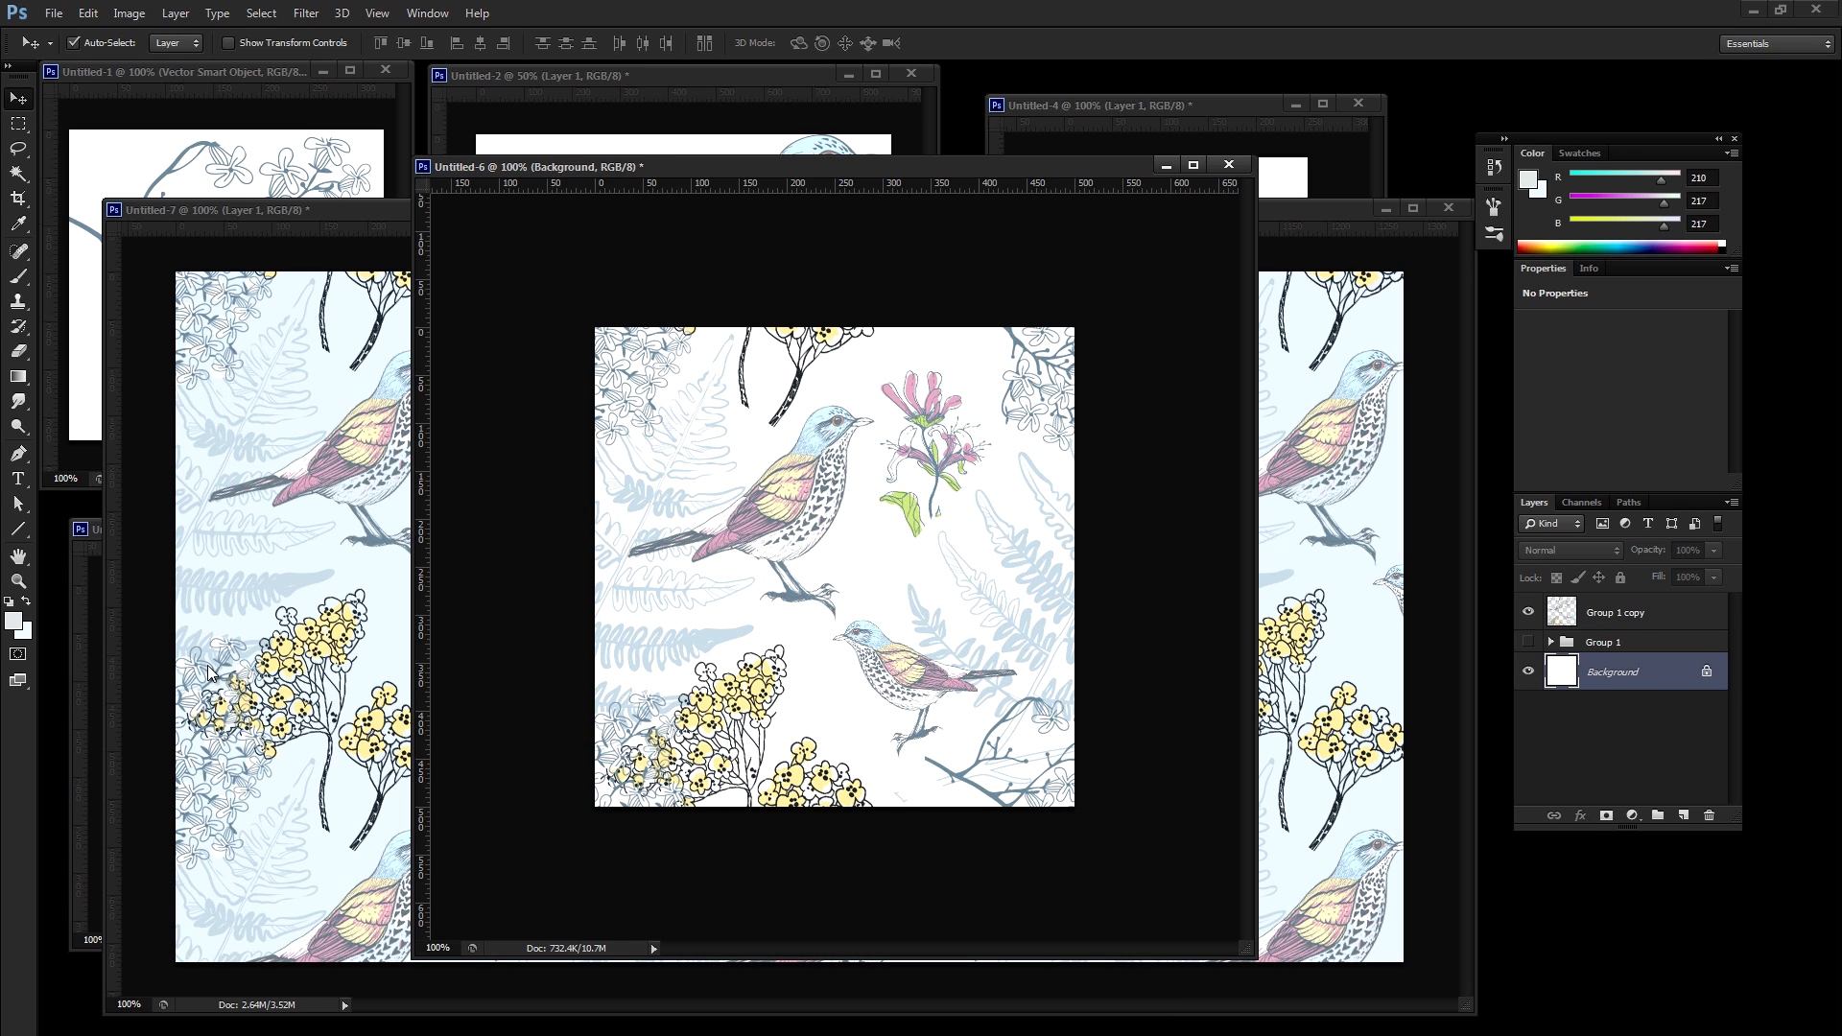
key(ctrl+Delete)
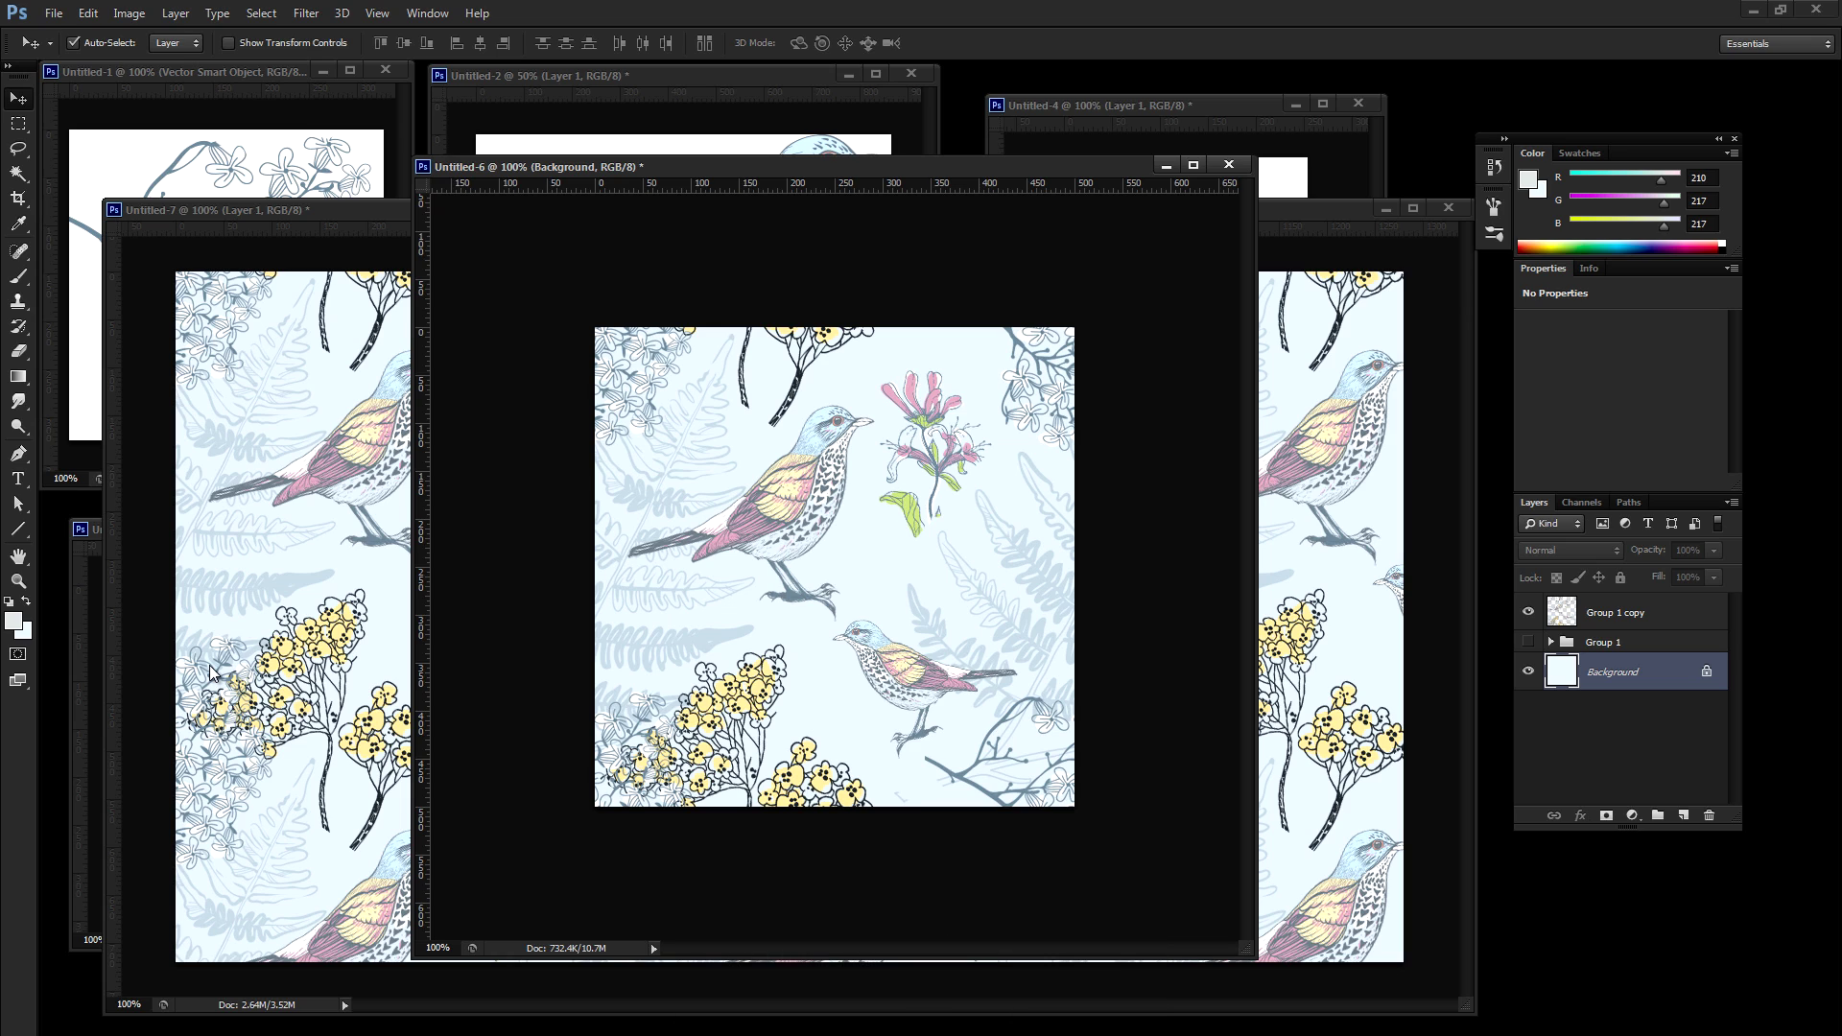
click(54, 14)
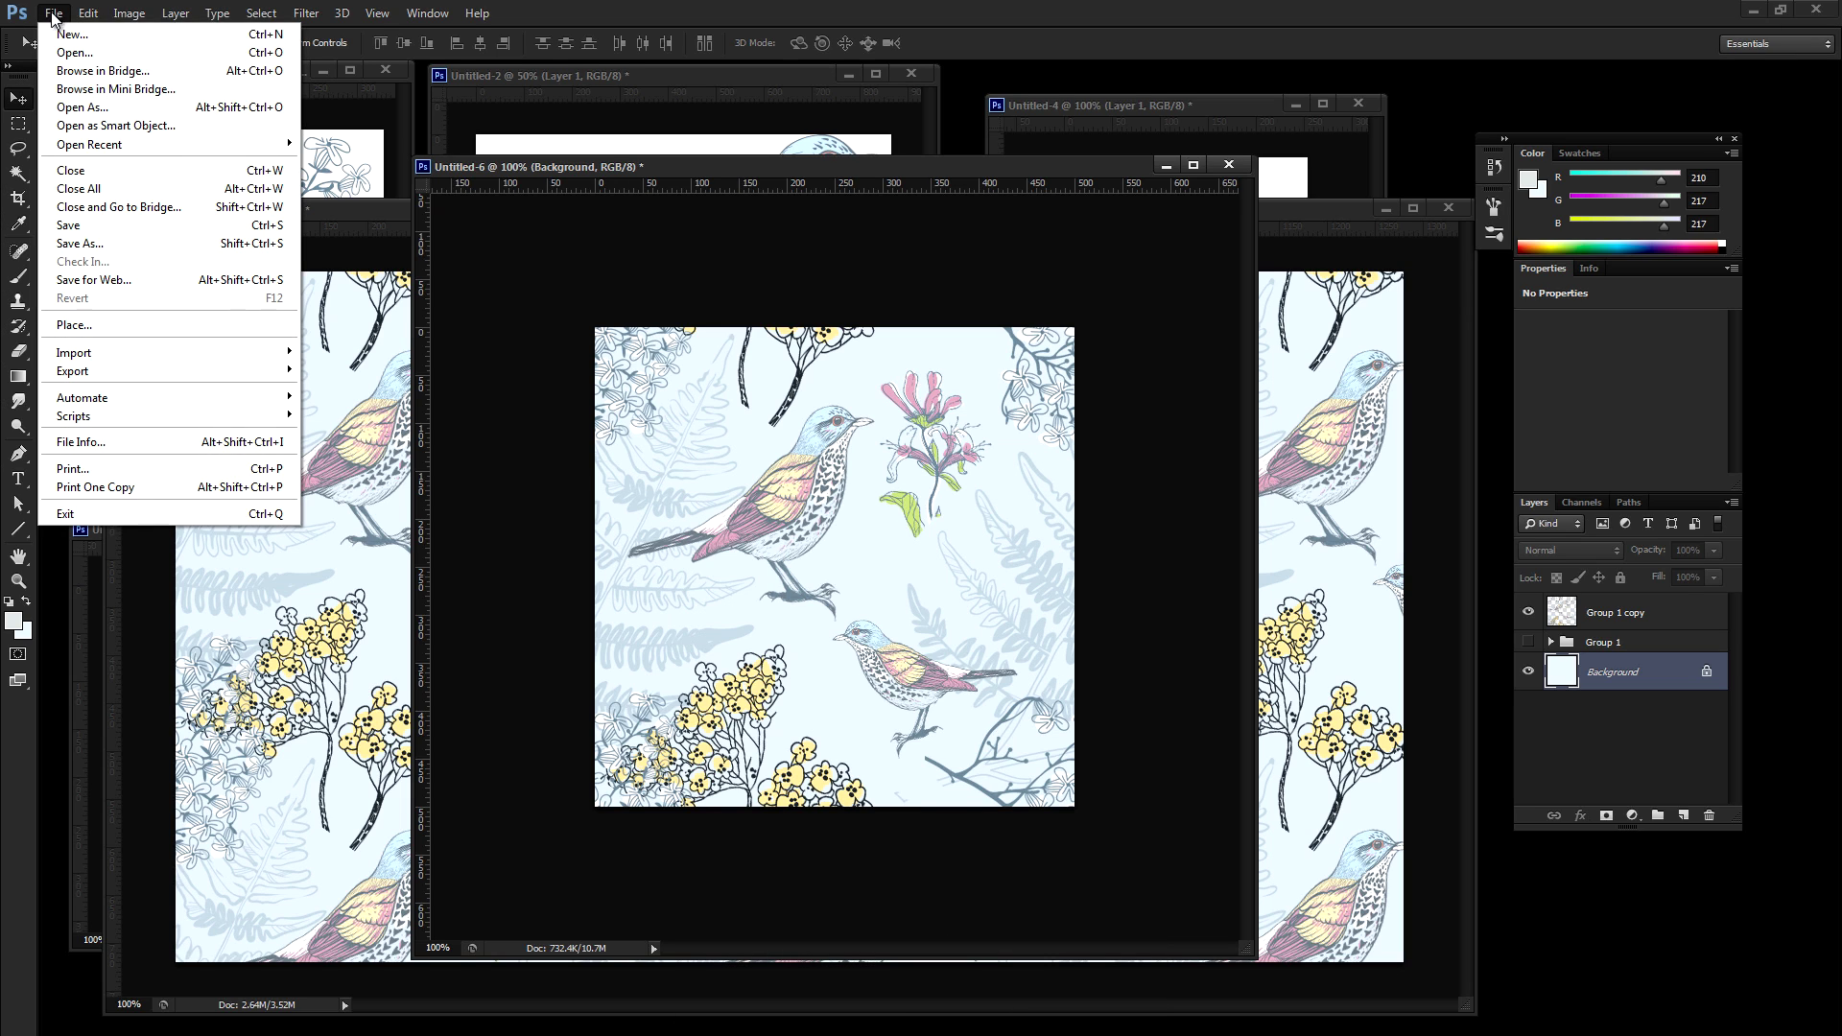
Step: In Save for Web, set the output format to JPEG
click(110, 279)
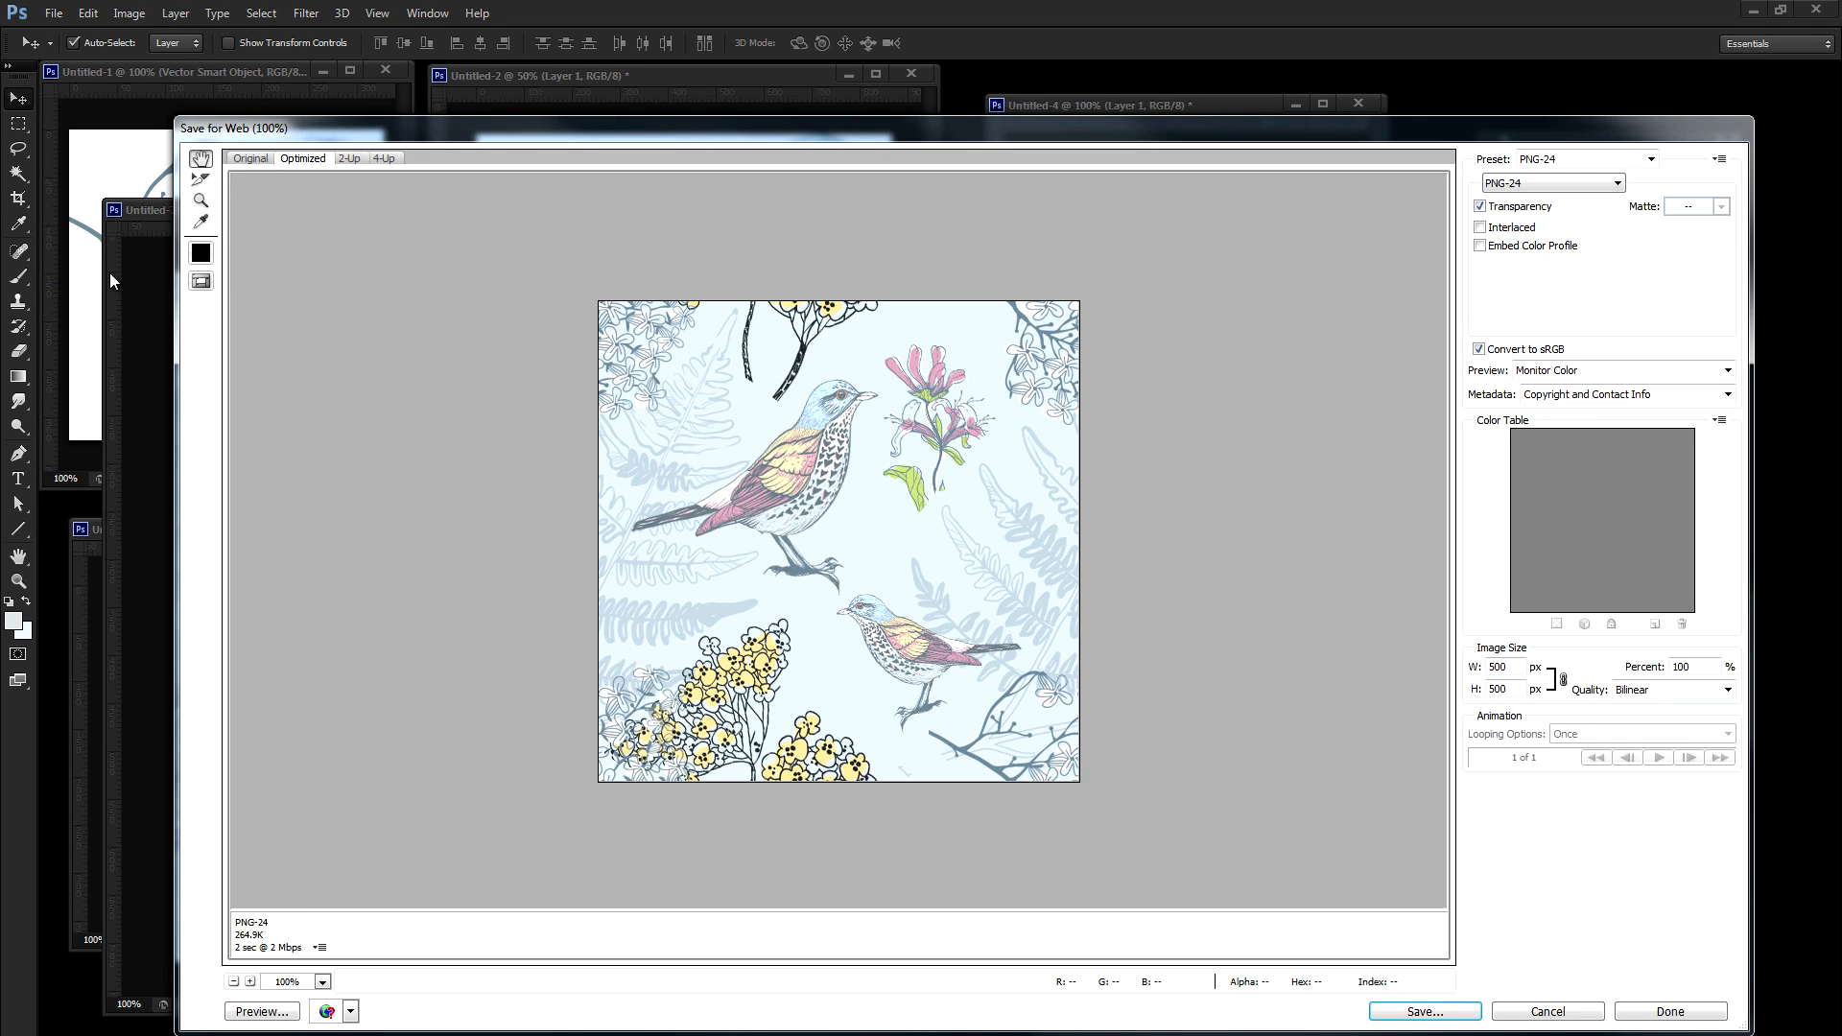
click(1517, 186)
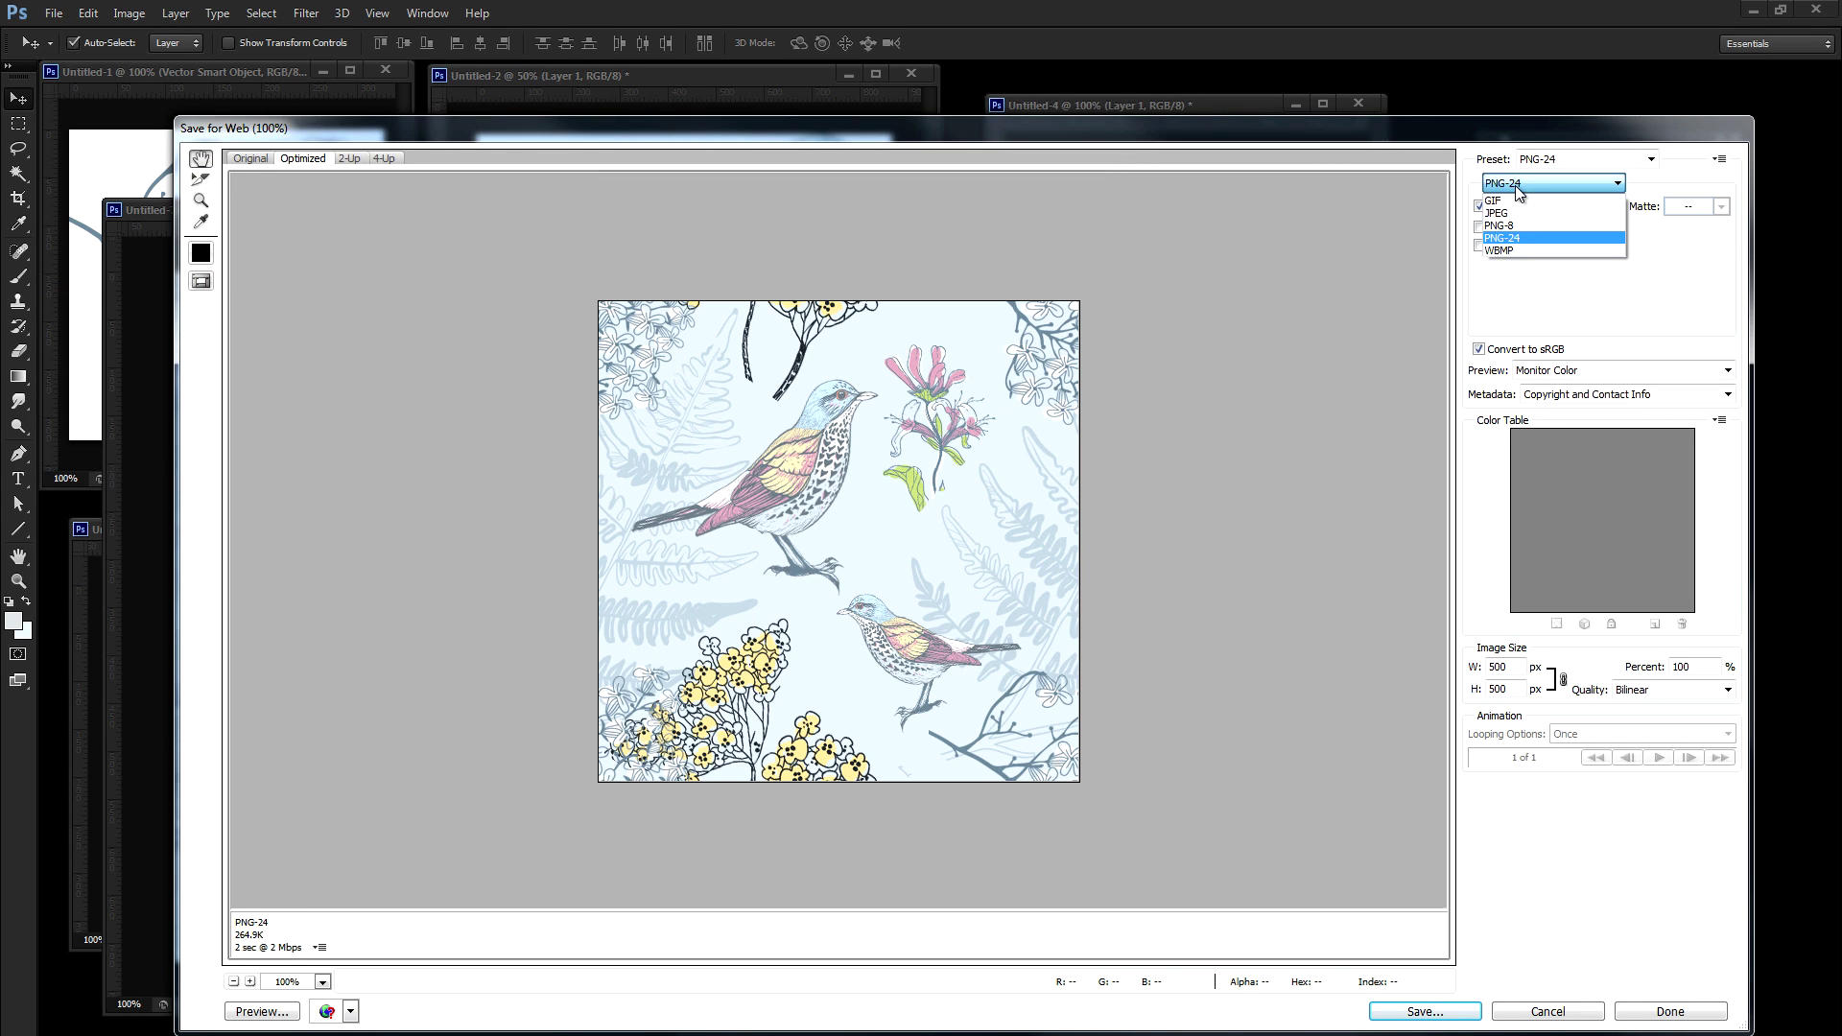
click(1517, 213)
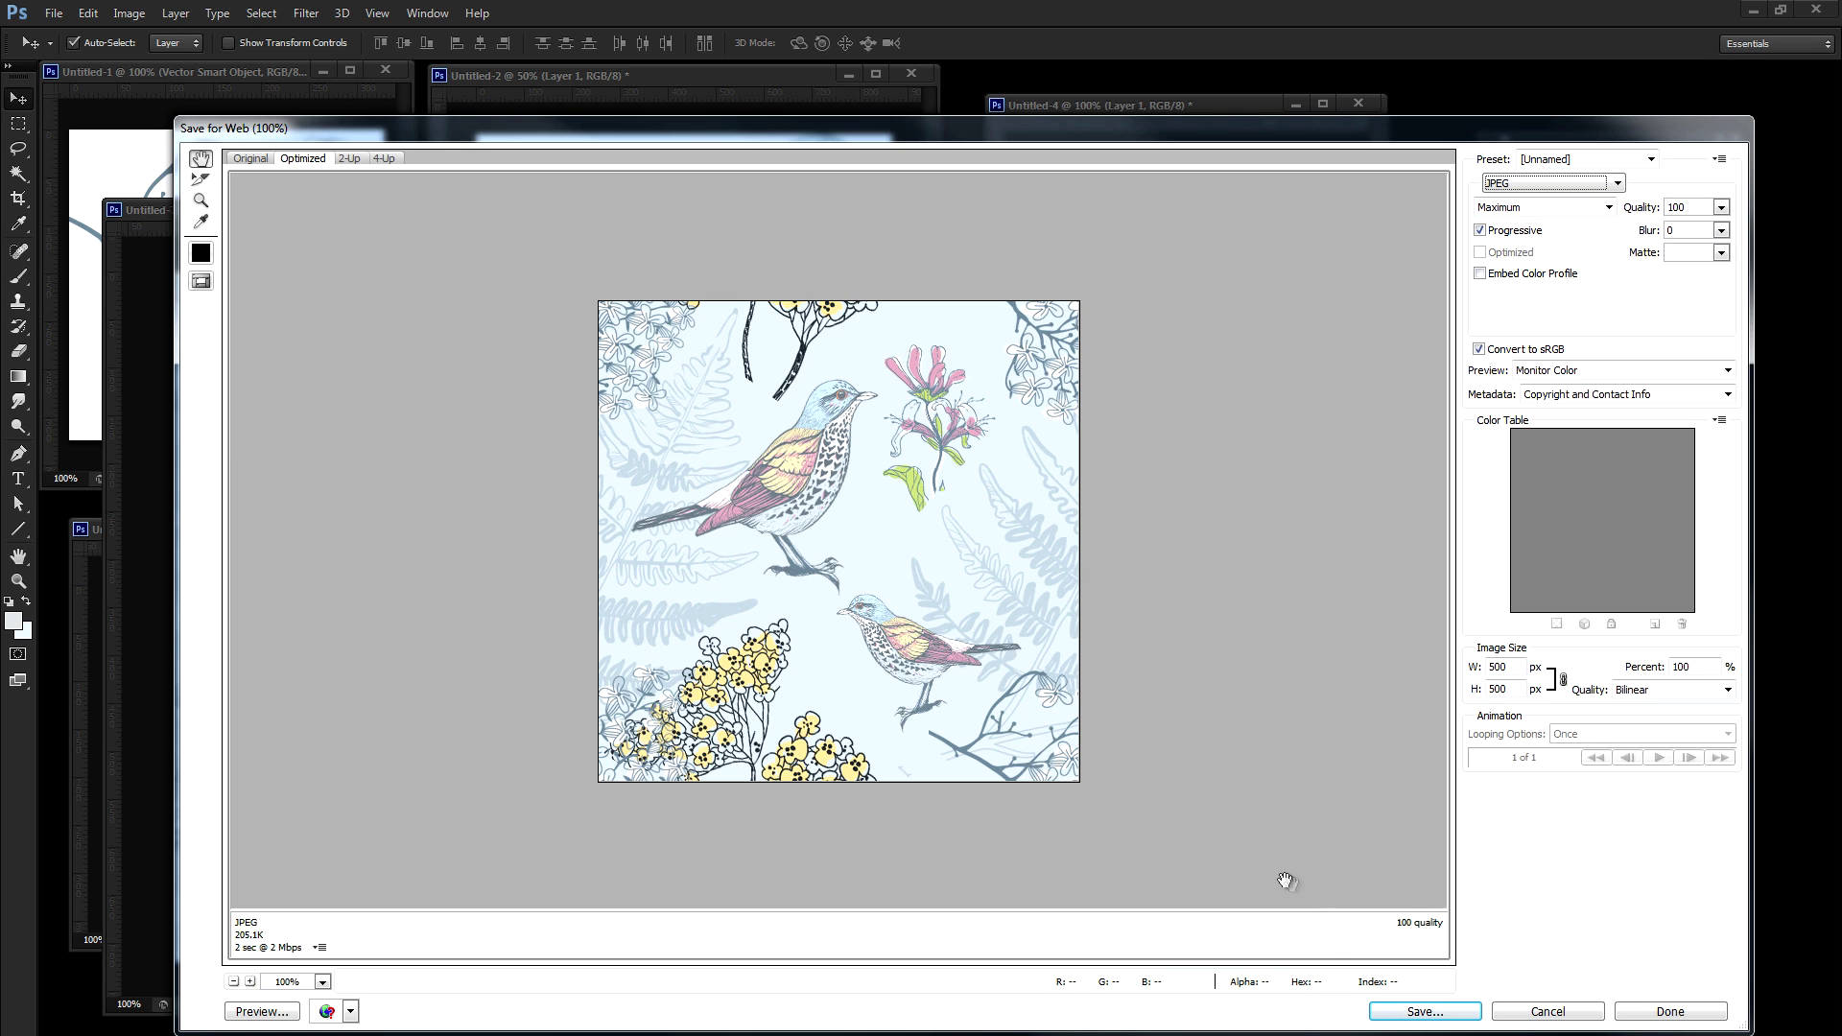
Step: Save the optimized image as bird-pattern in the pattern-tutorial folder
click(1415, 1011)
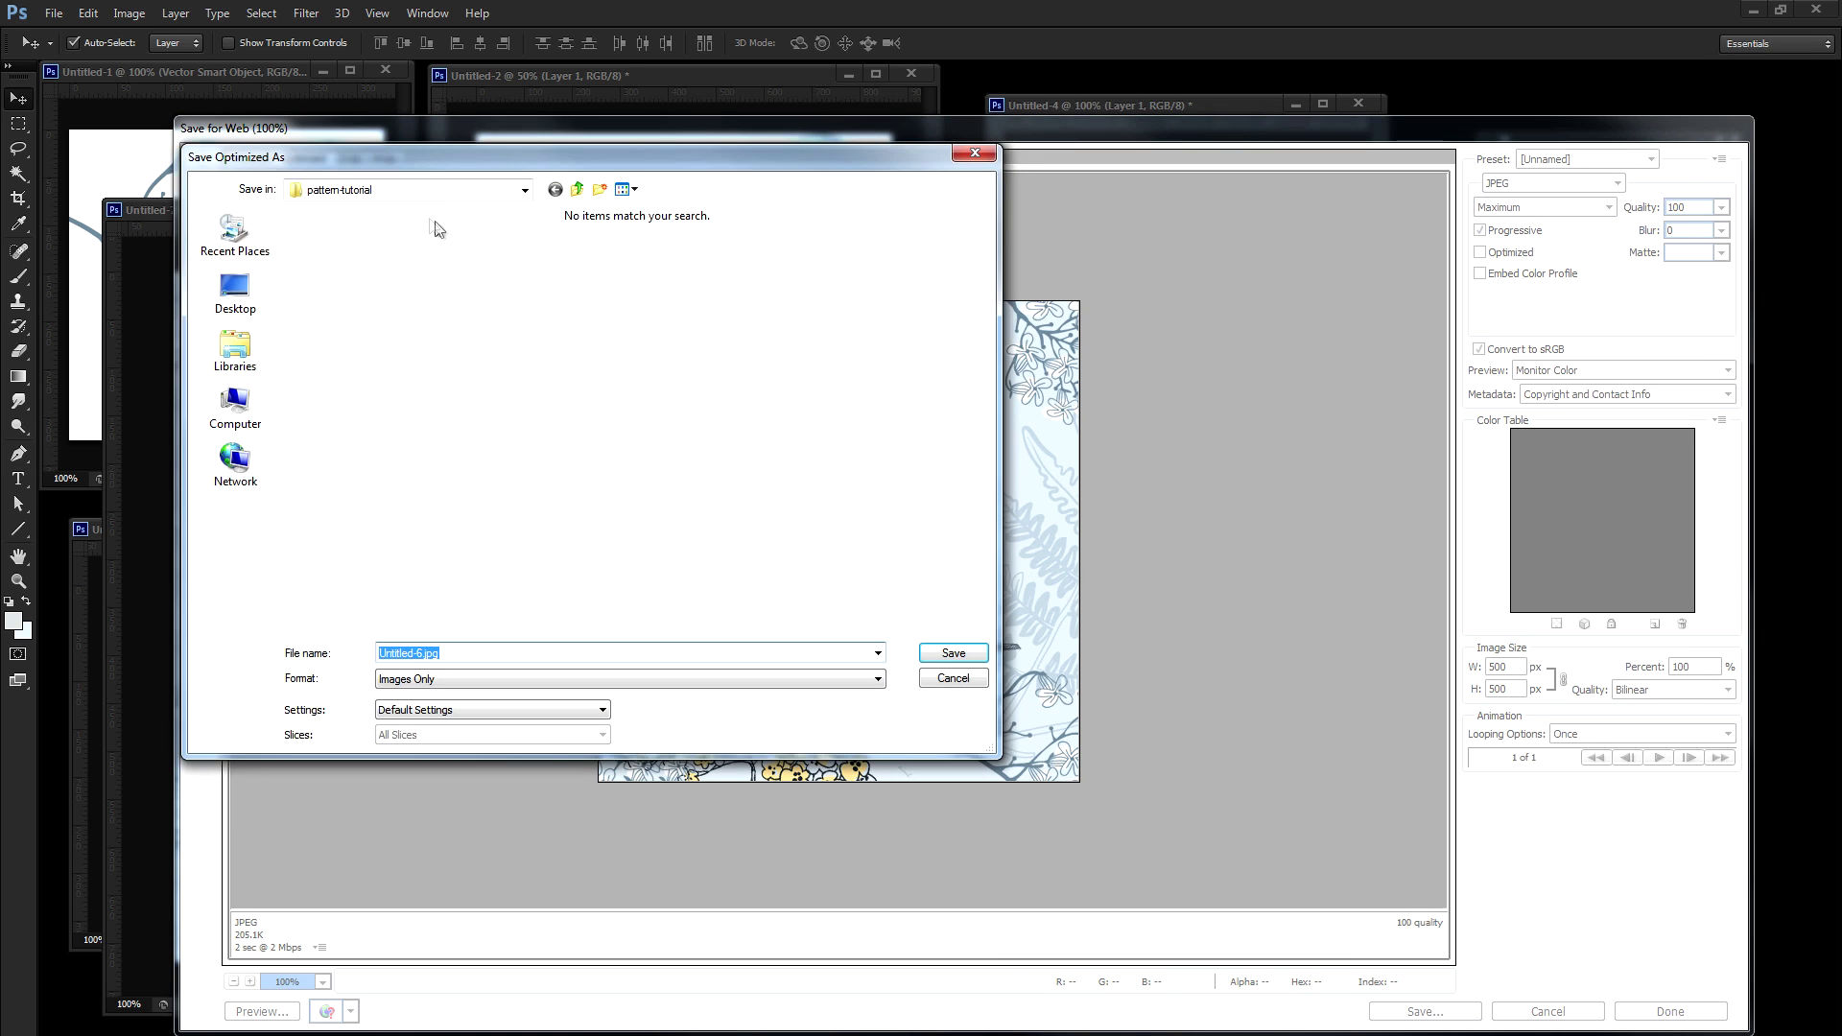
click(431, 189)
click(383, 300)
click(485, 653)
text(bird-pattern)
key(Return)
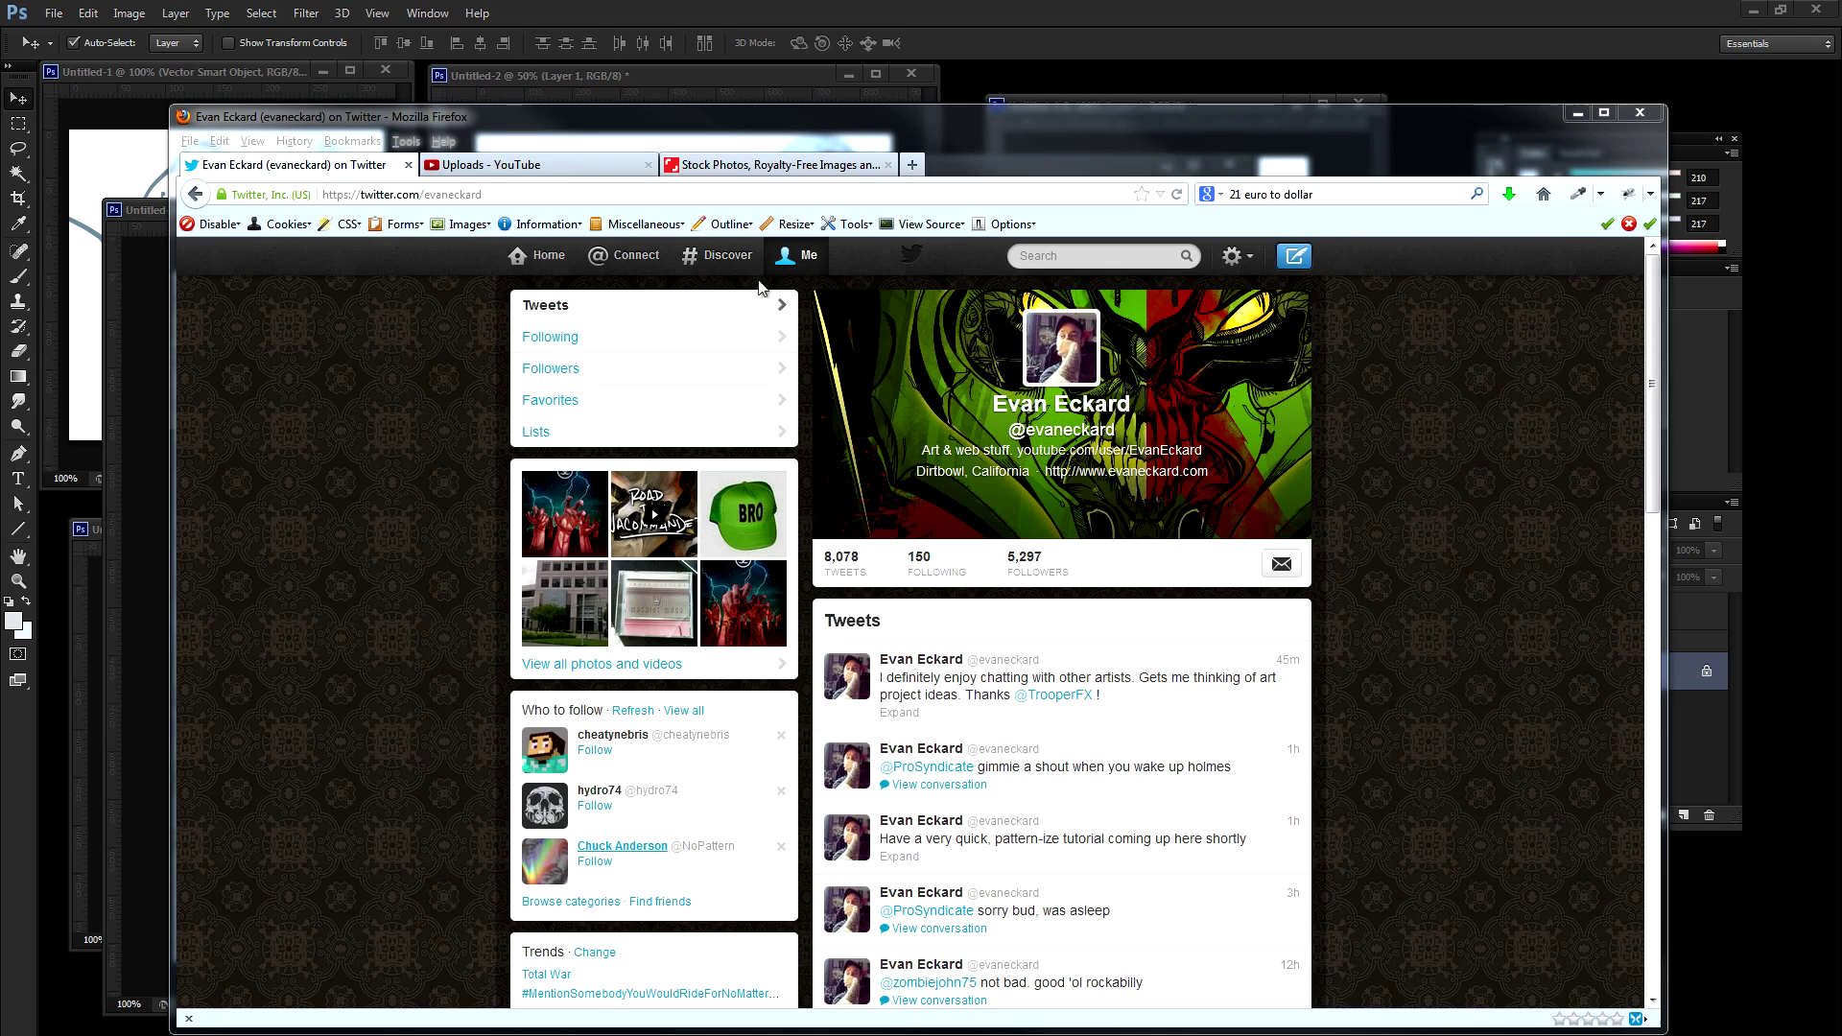
Step: Go to Settings > Design and choose an existing image from disk as the background
click(1251, 261)
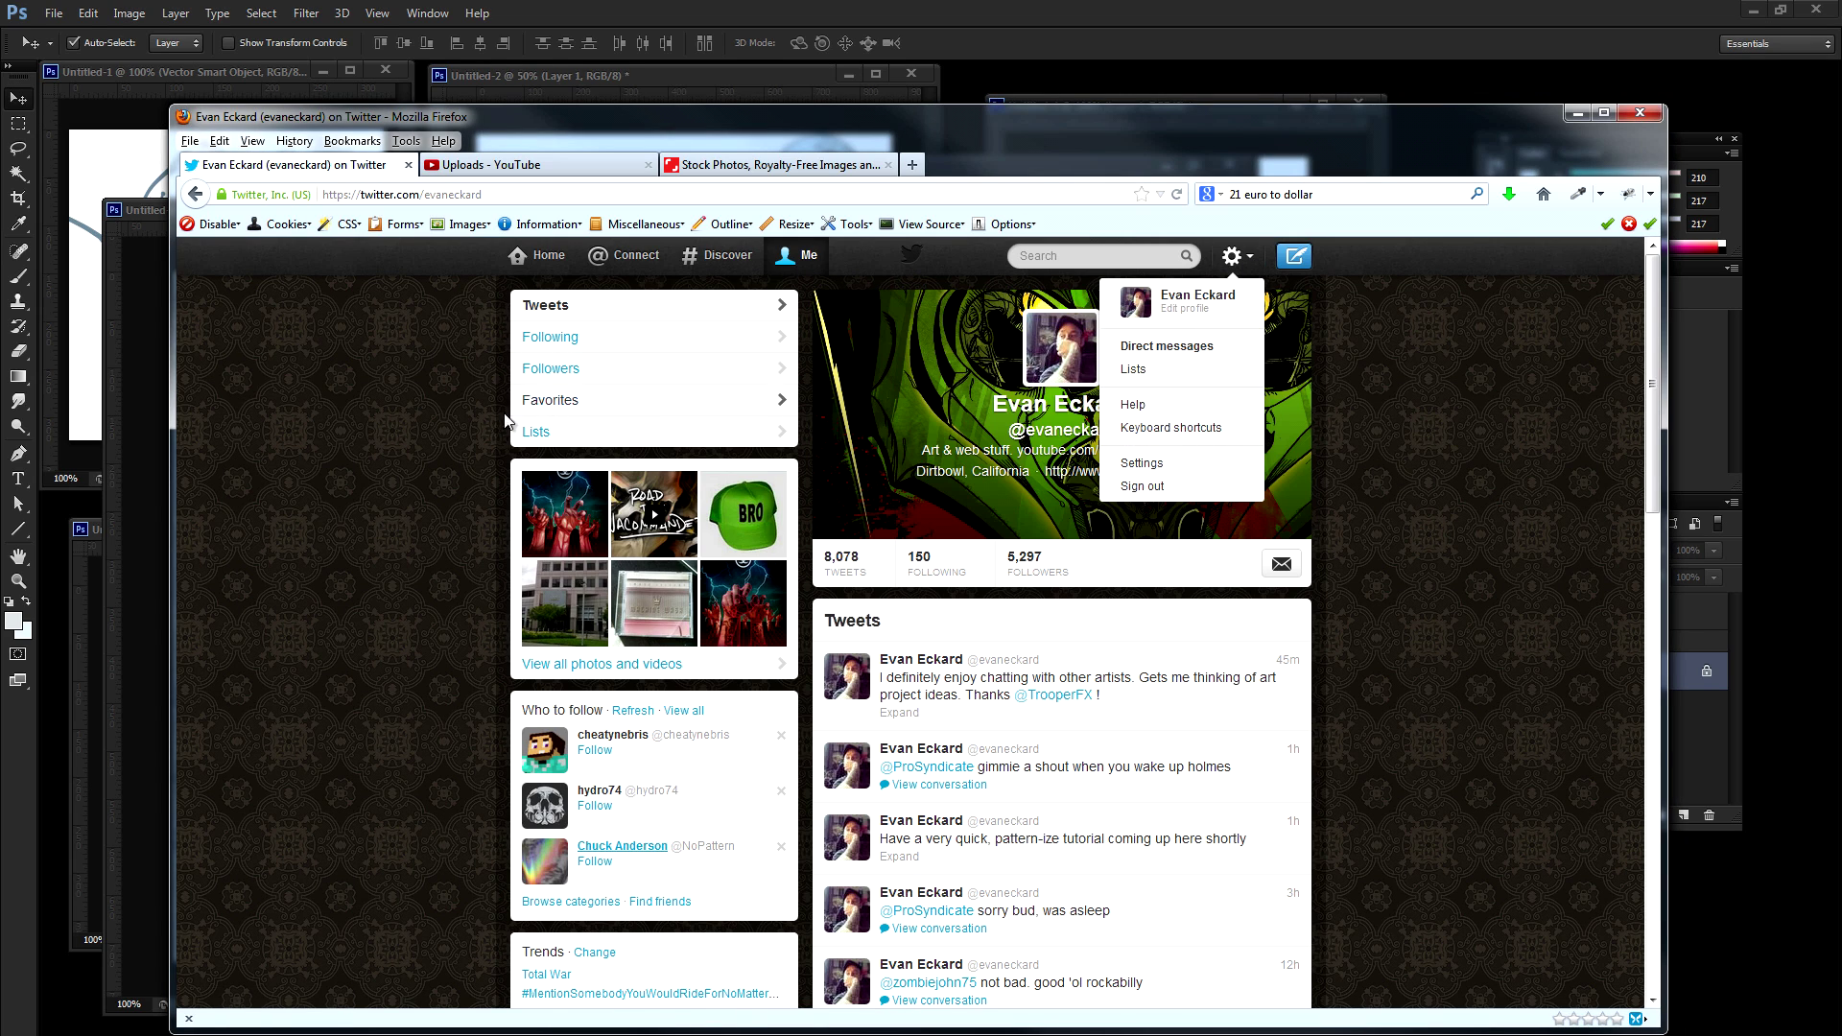
click(1191, 468)
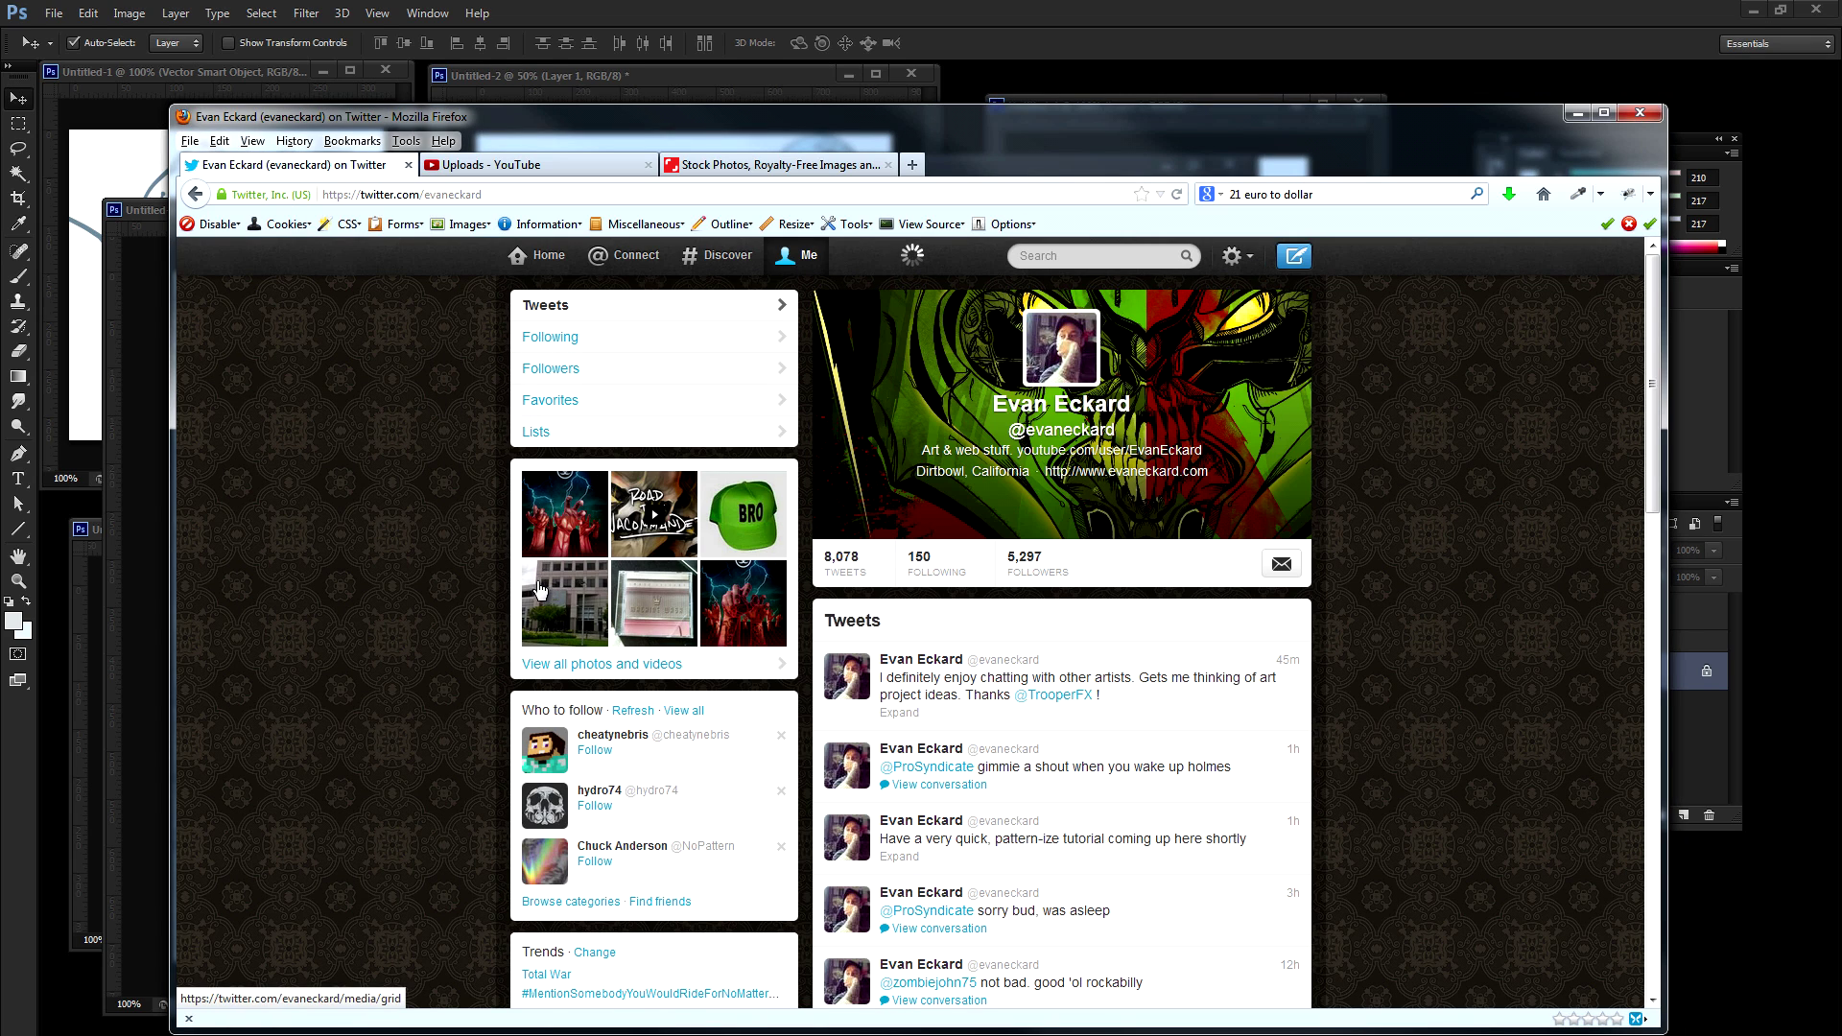
click(537, 530)
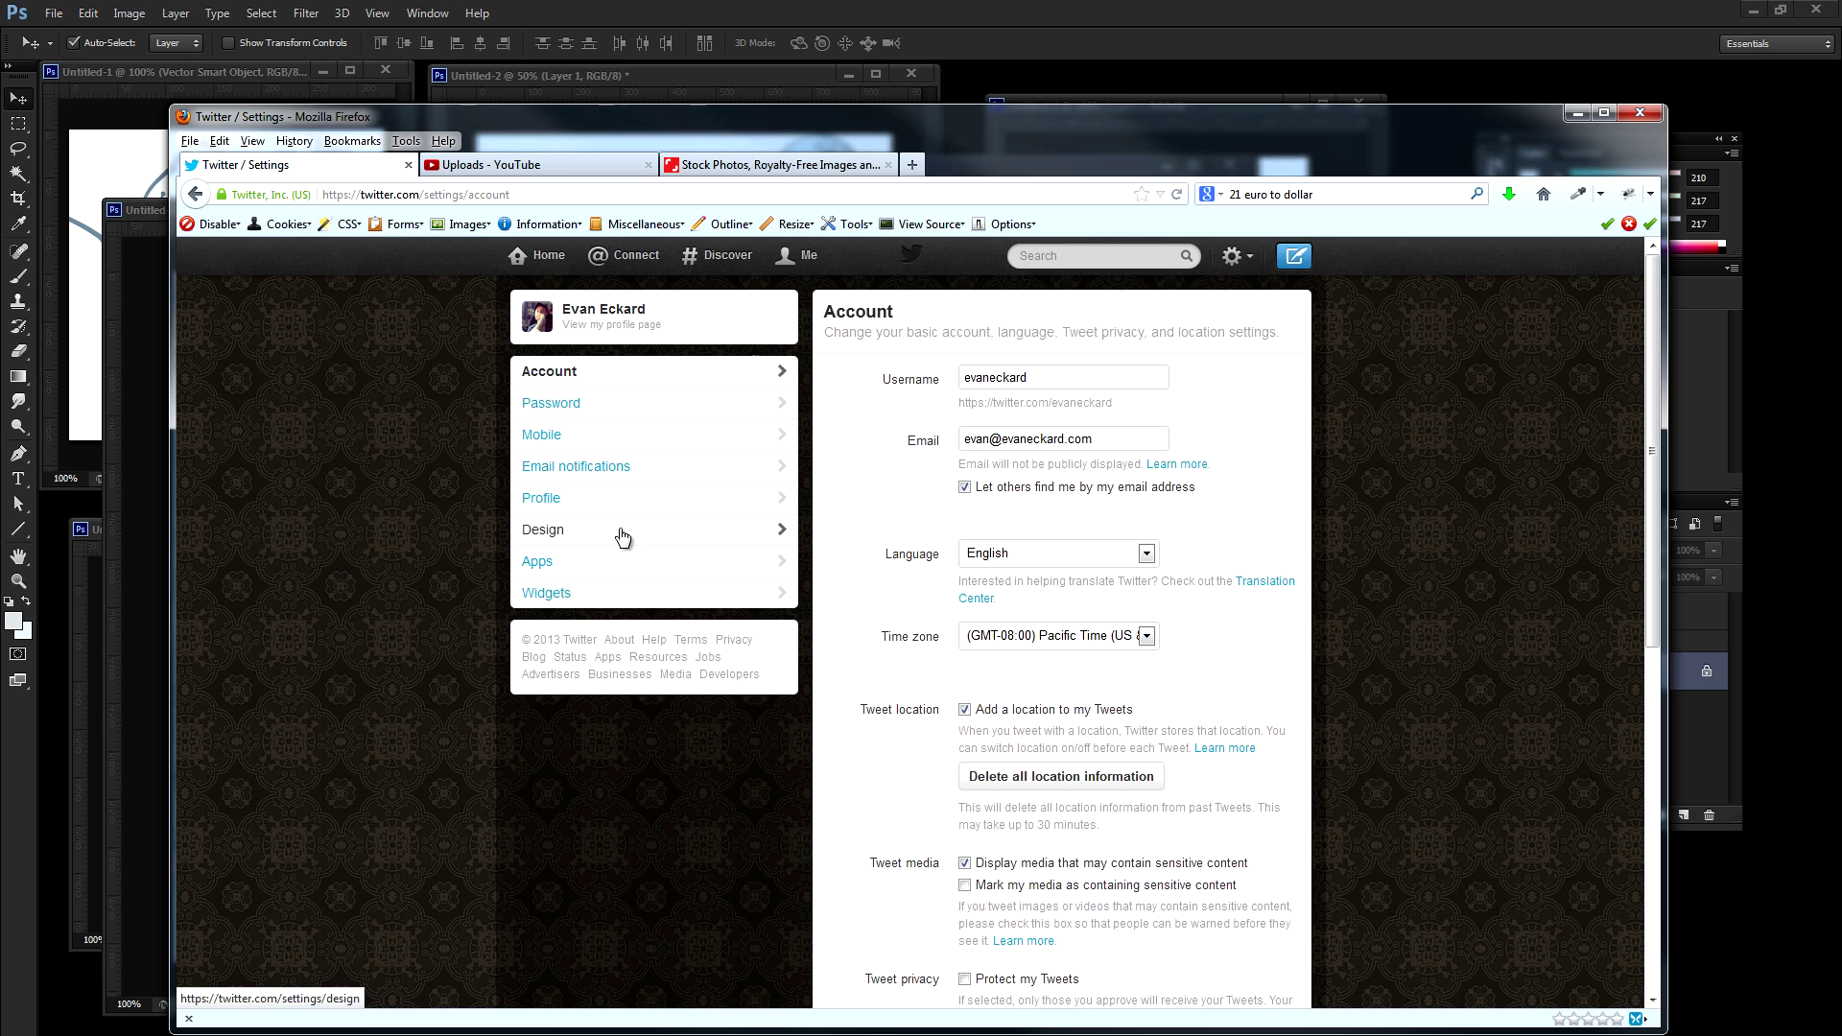
scroll(331, 551, down, 5)
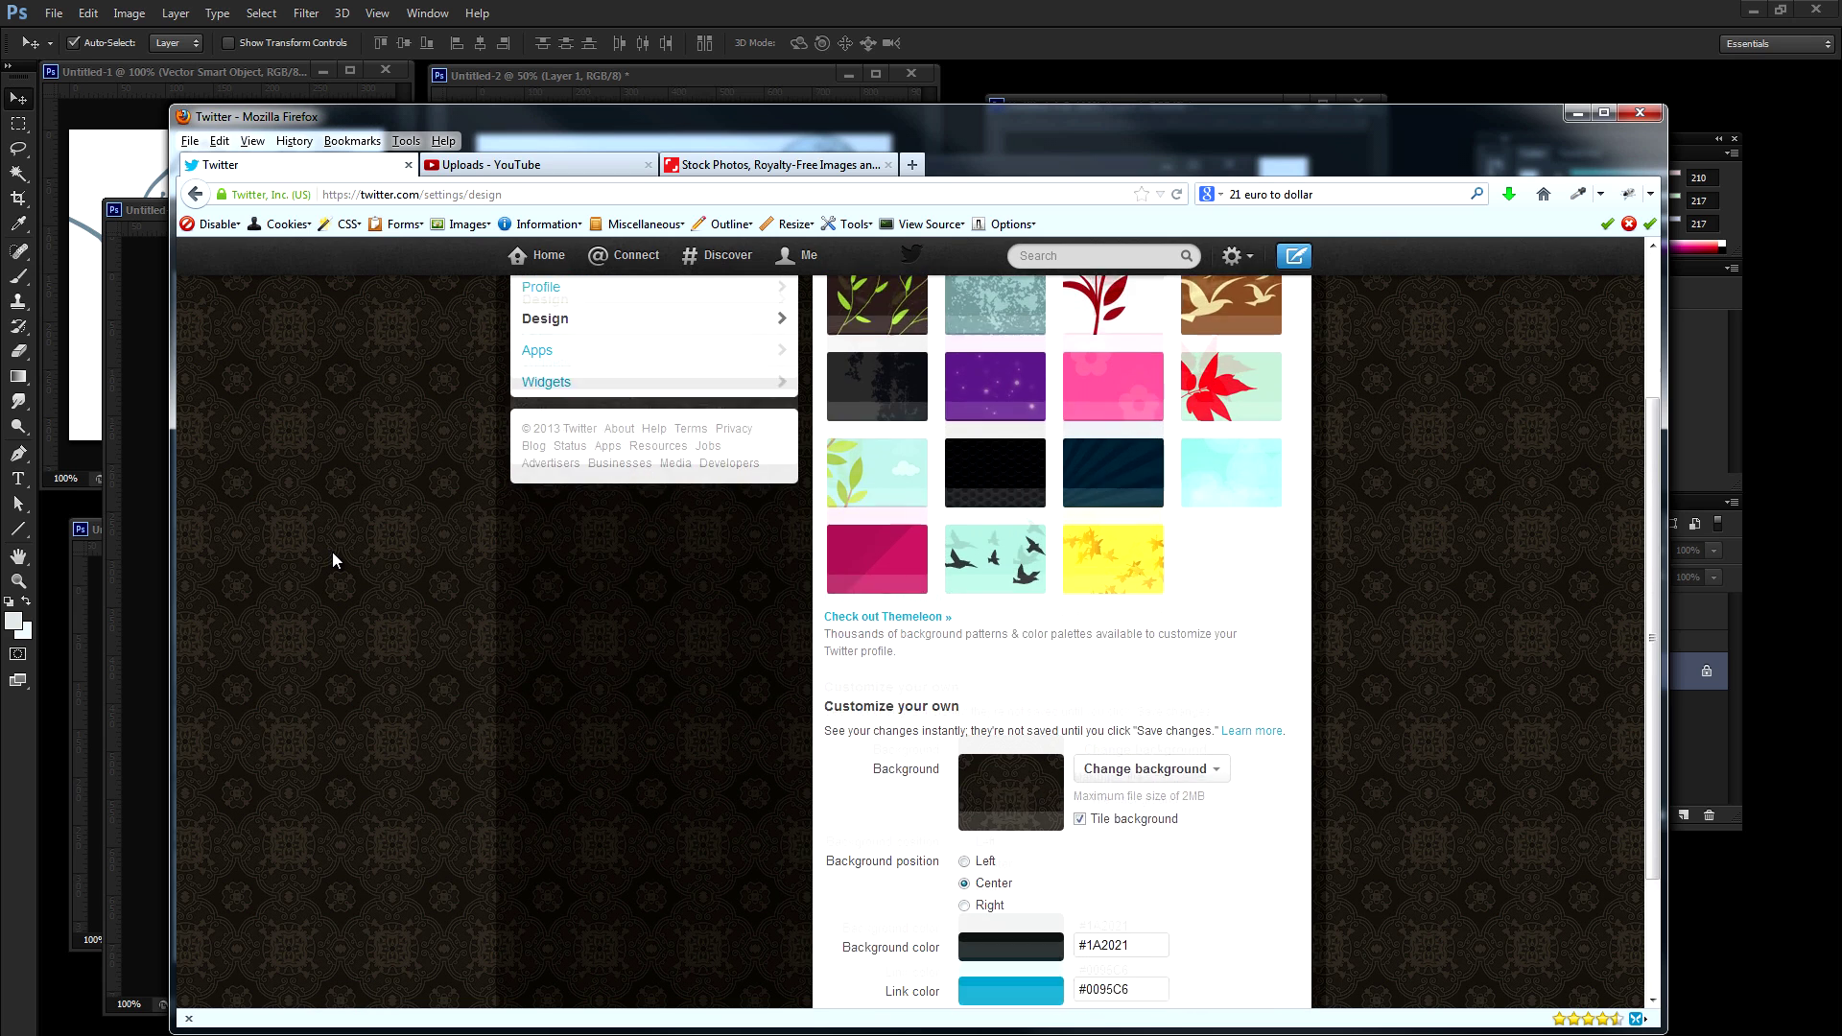
click(1132, 606)
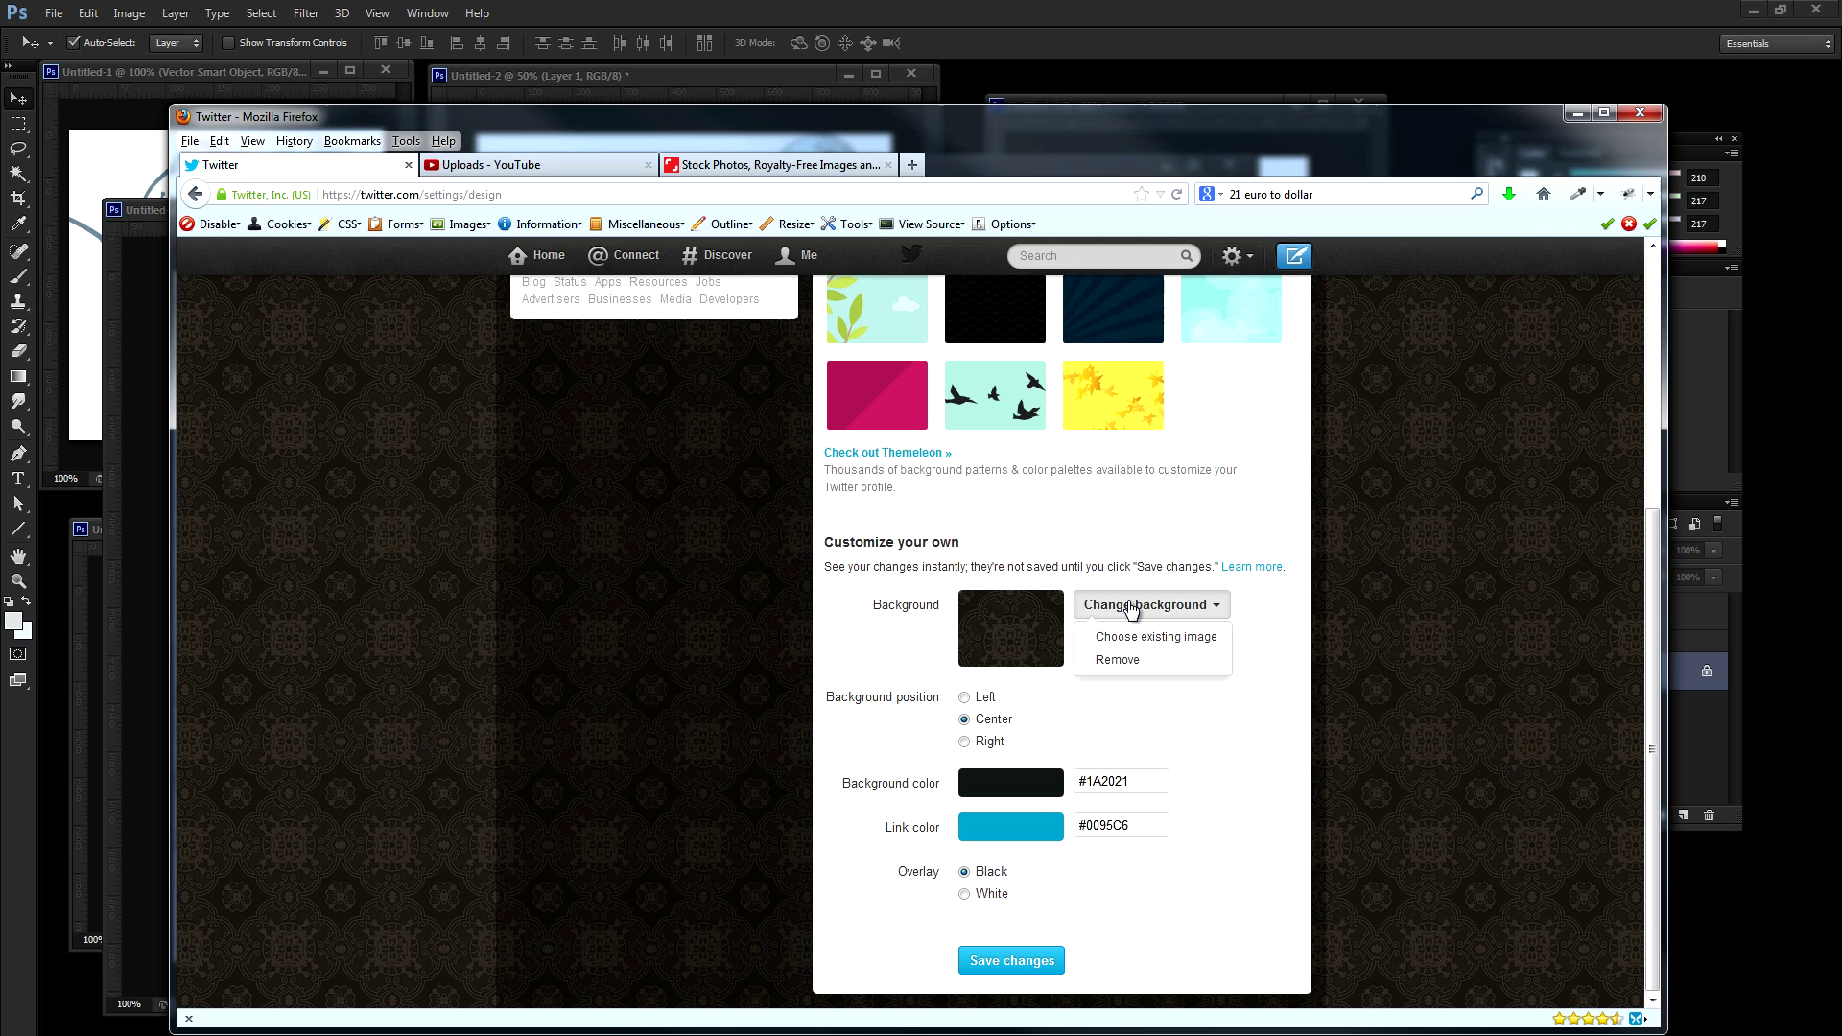
click(1130, 637)
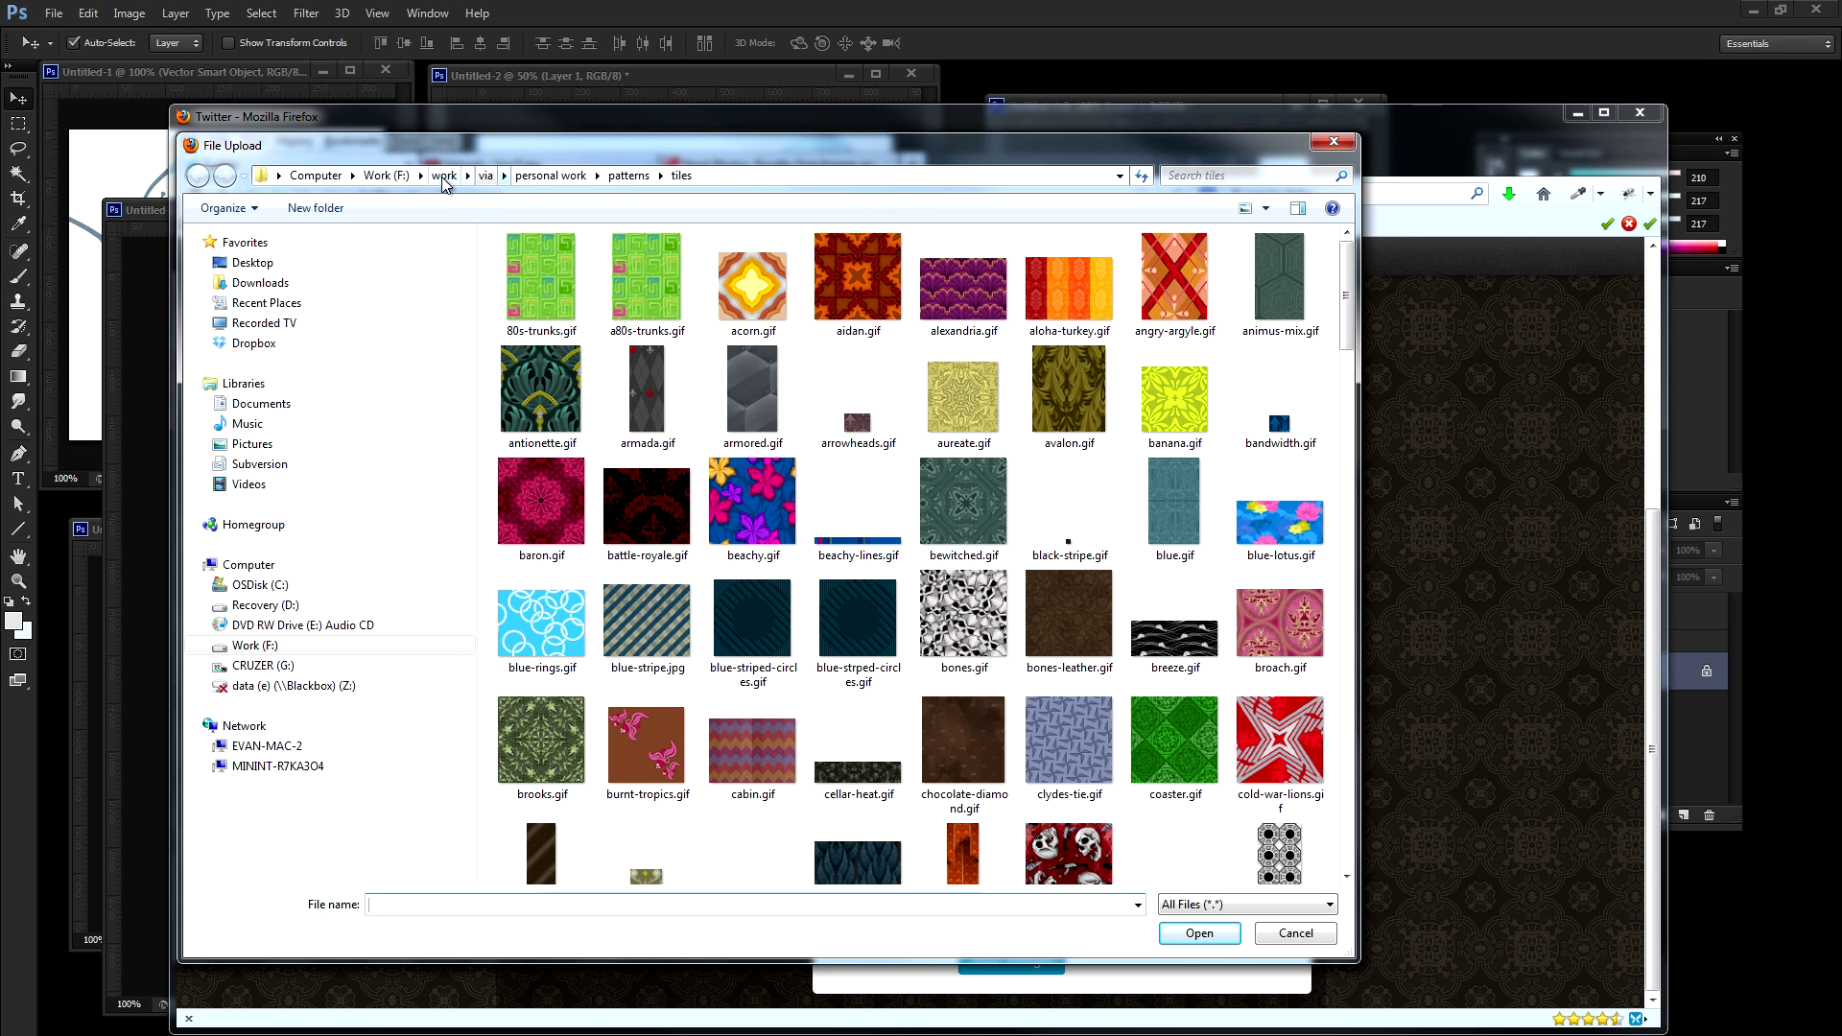
Step: Browse through the art folder into pattern-tutorial and select bird-pattern.jpg
click(550, 175)
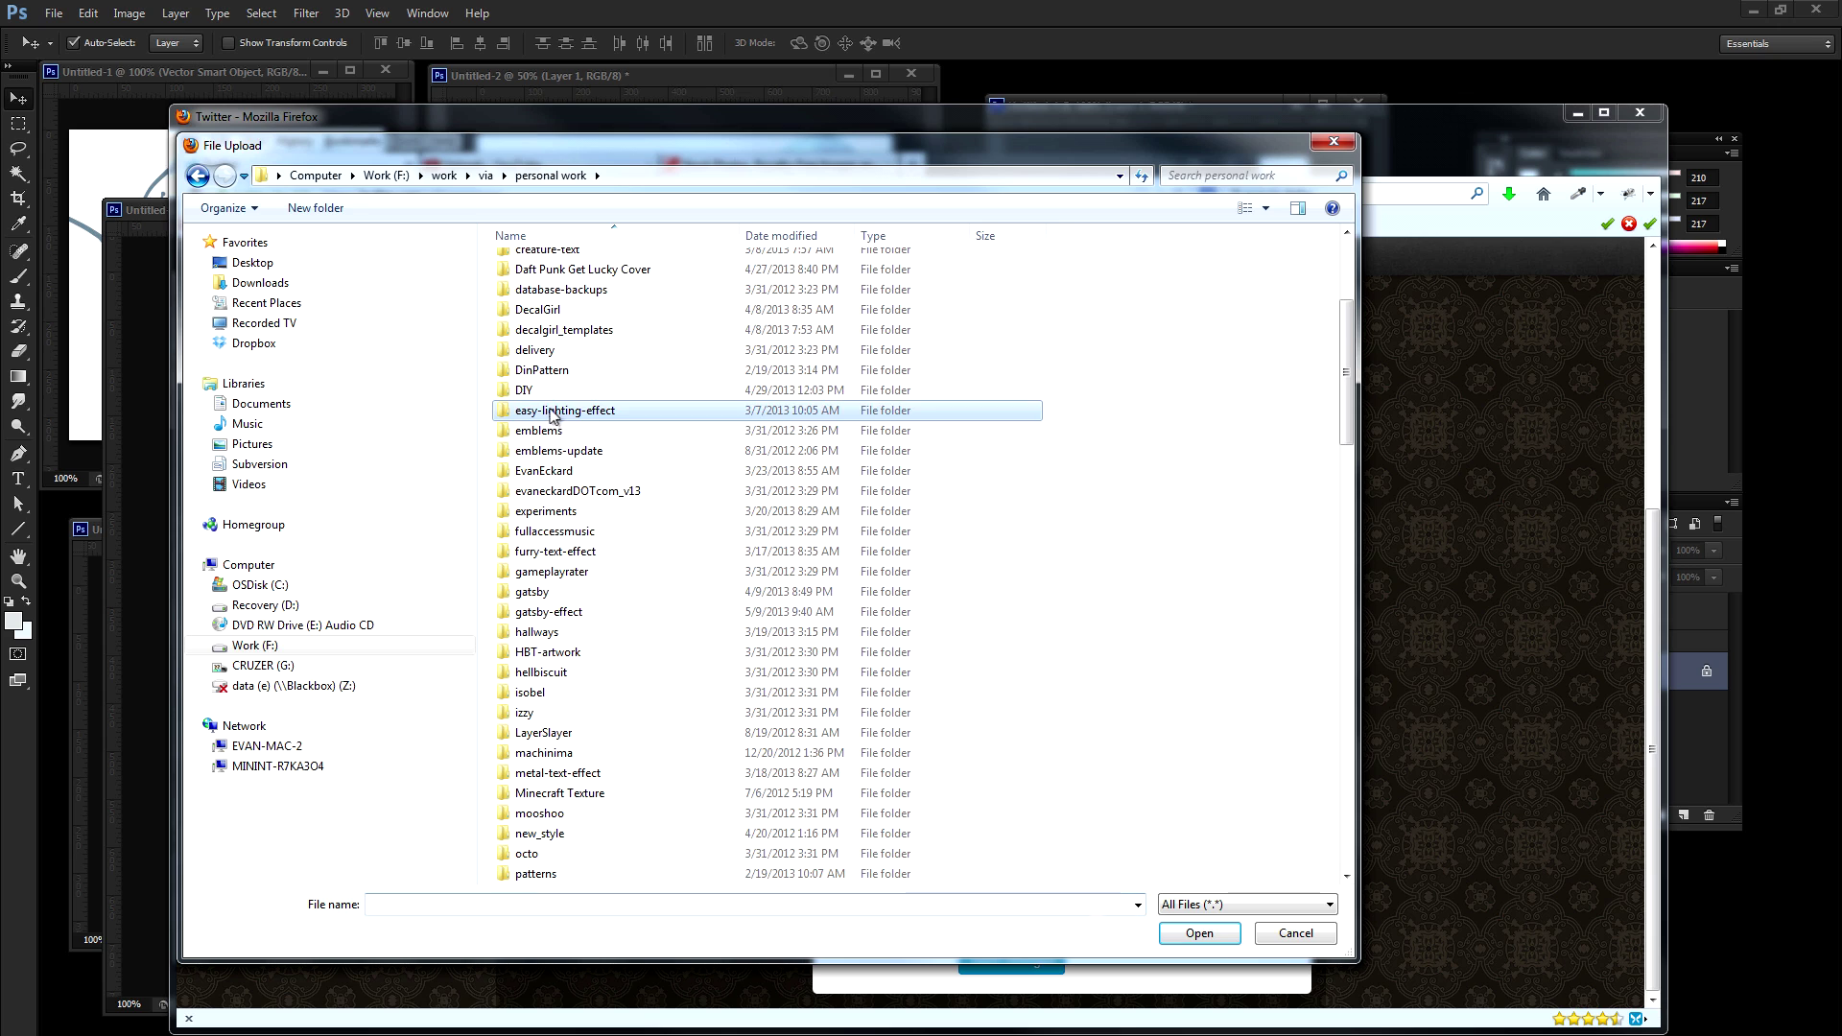
scroll(550, 403, up, 5)
double_click(548, 348)
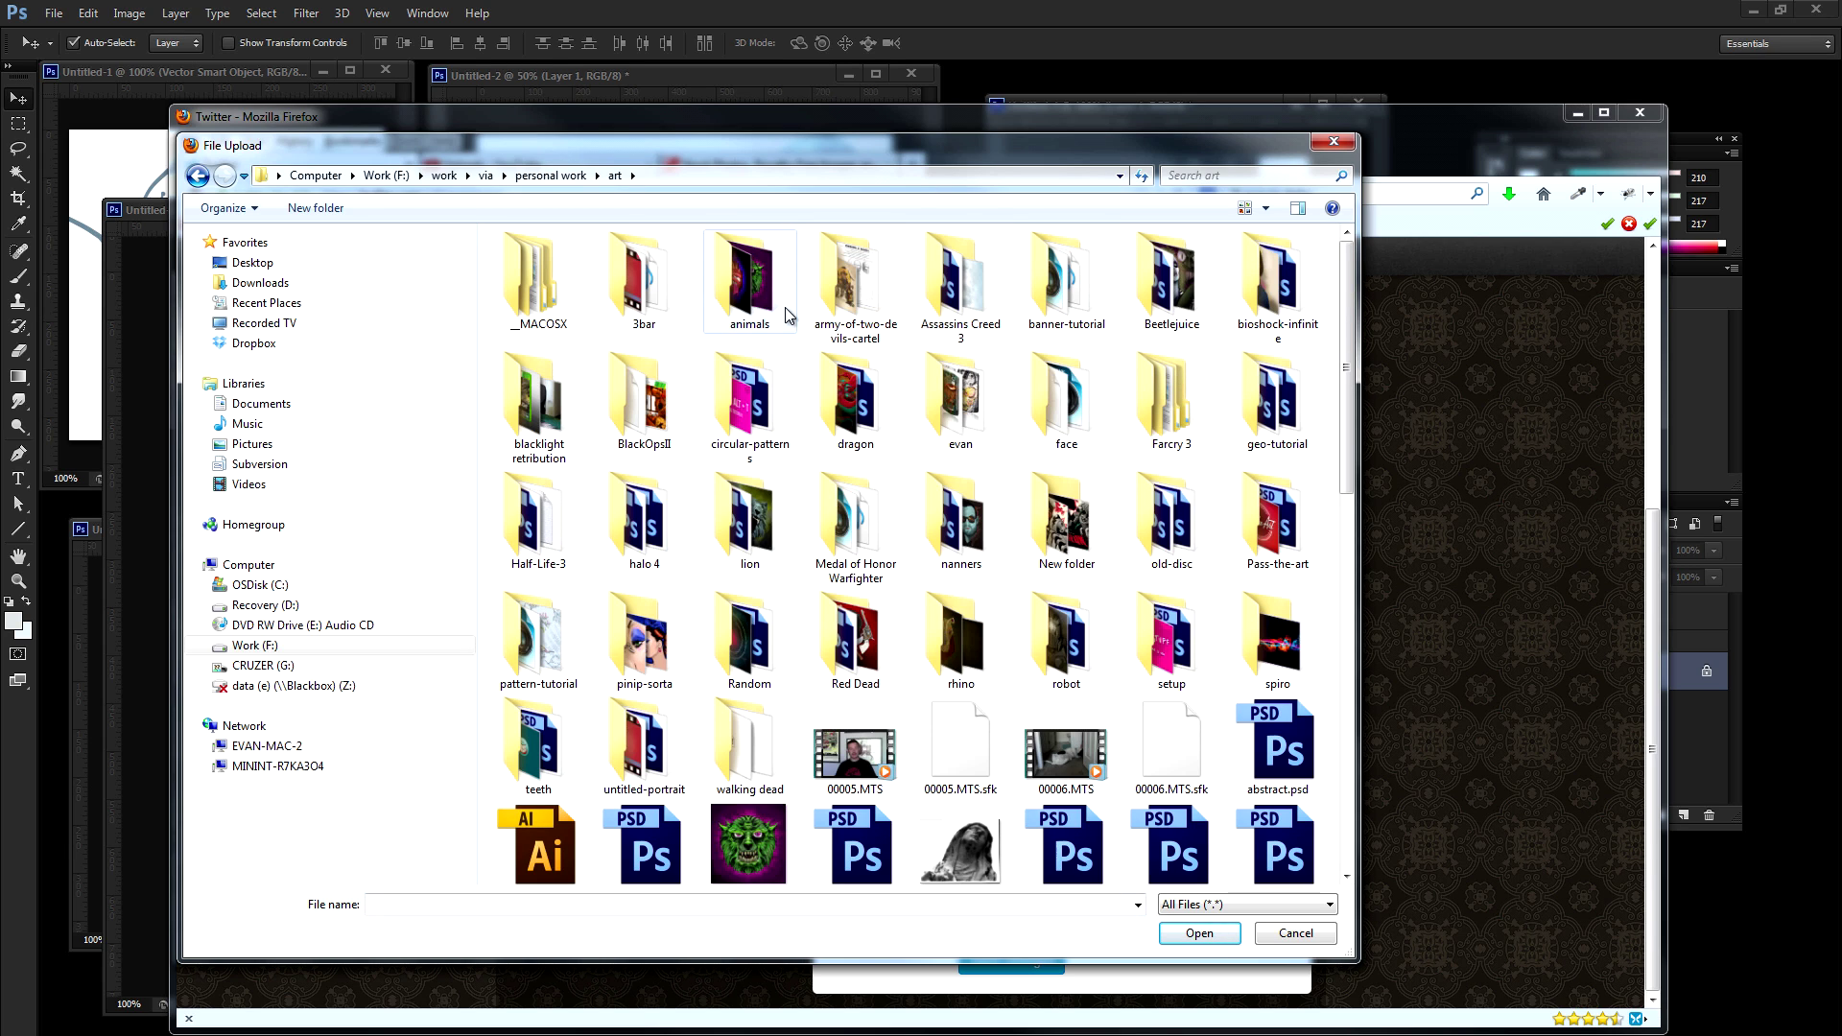
click(552, 652)
double_click(552, 652)
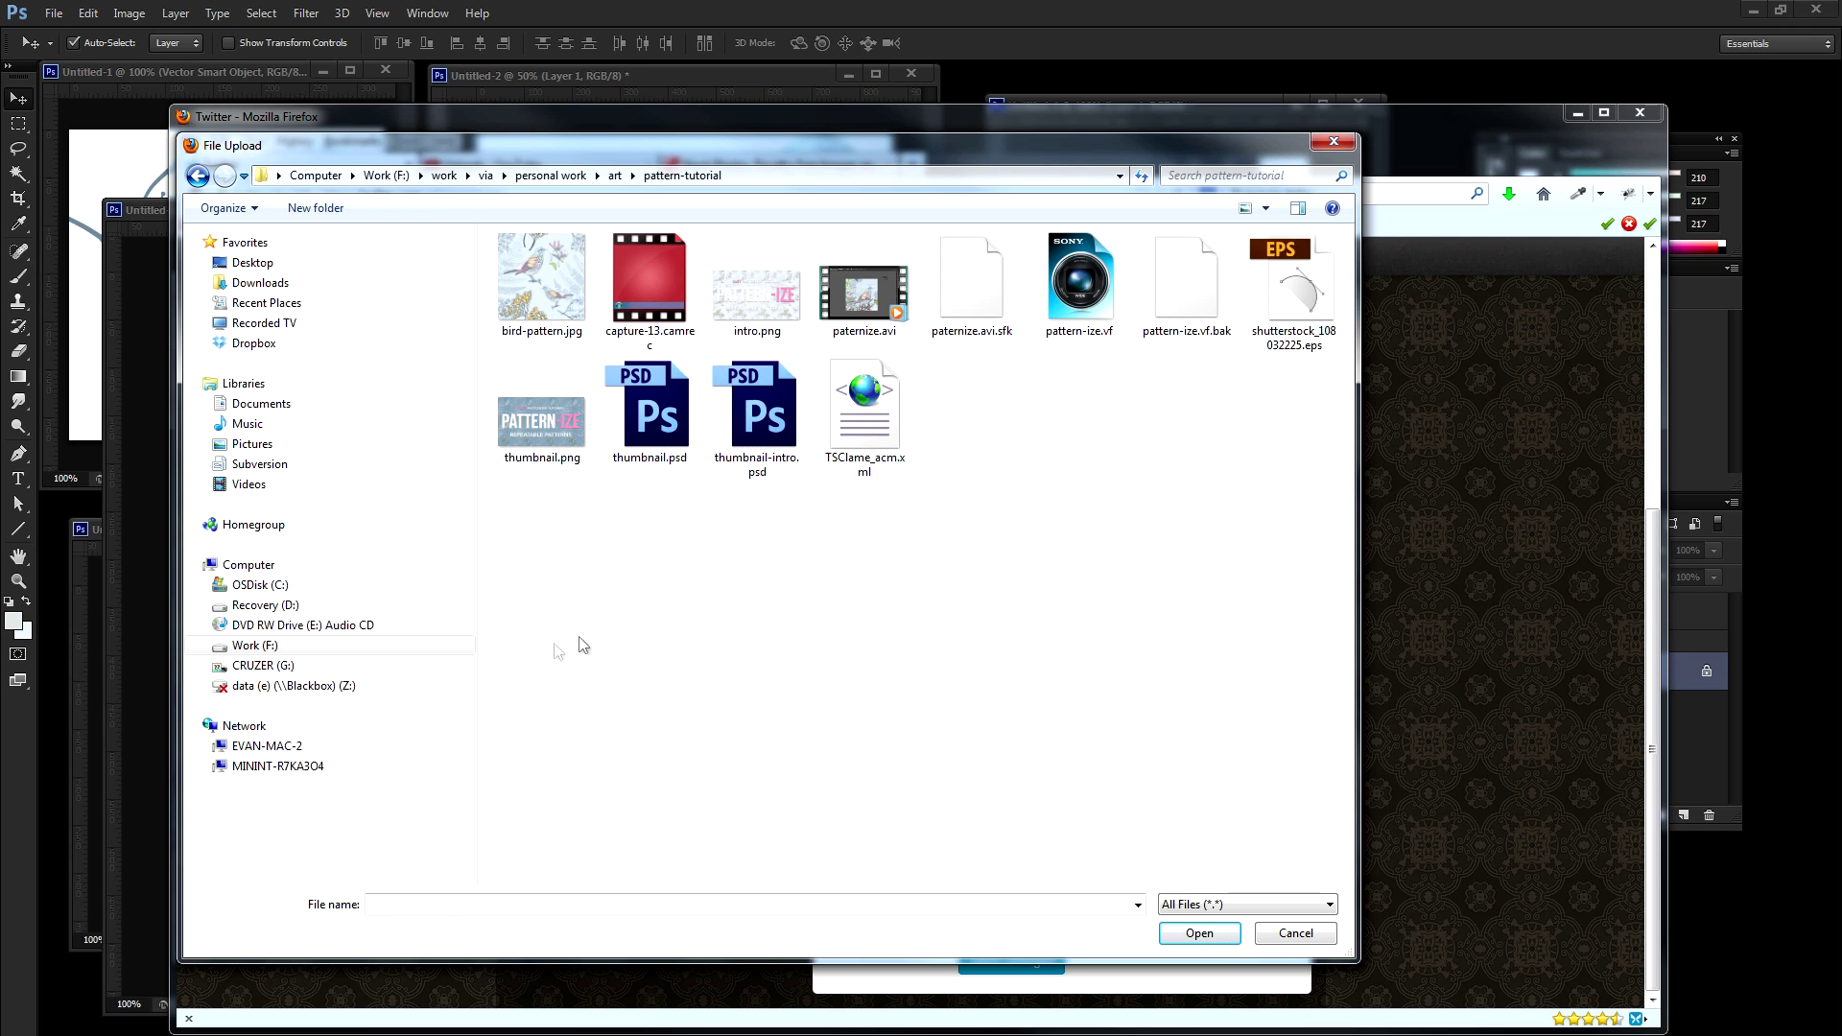
click(542, 283)
Step: Upload bird-pattern.jpg, tick Tile background, and save the profile design
click(1199, 933)
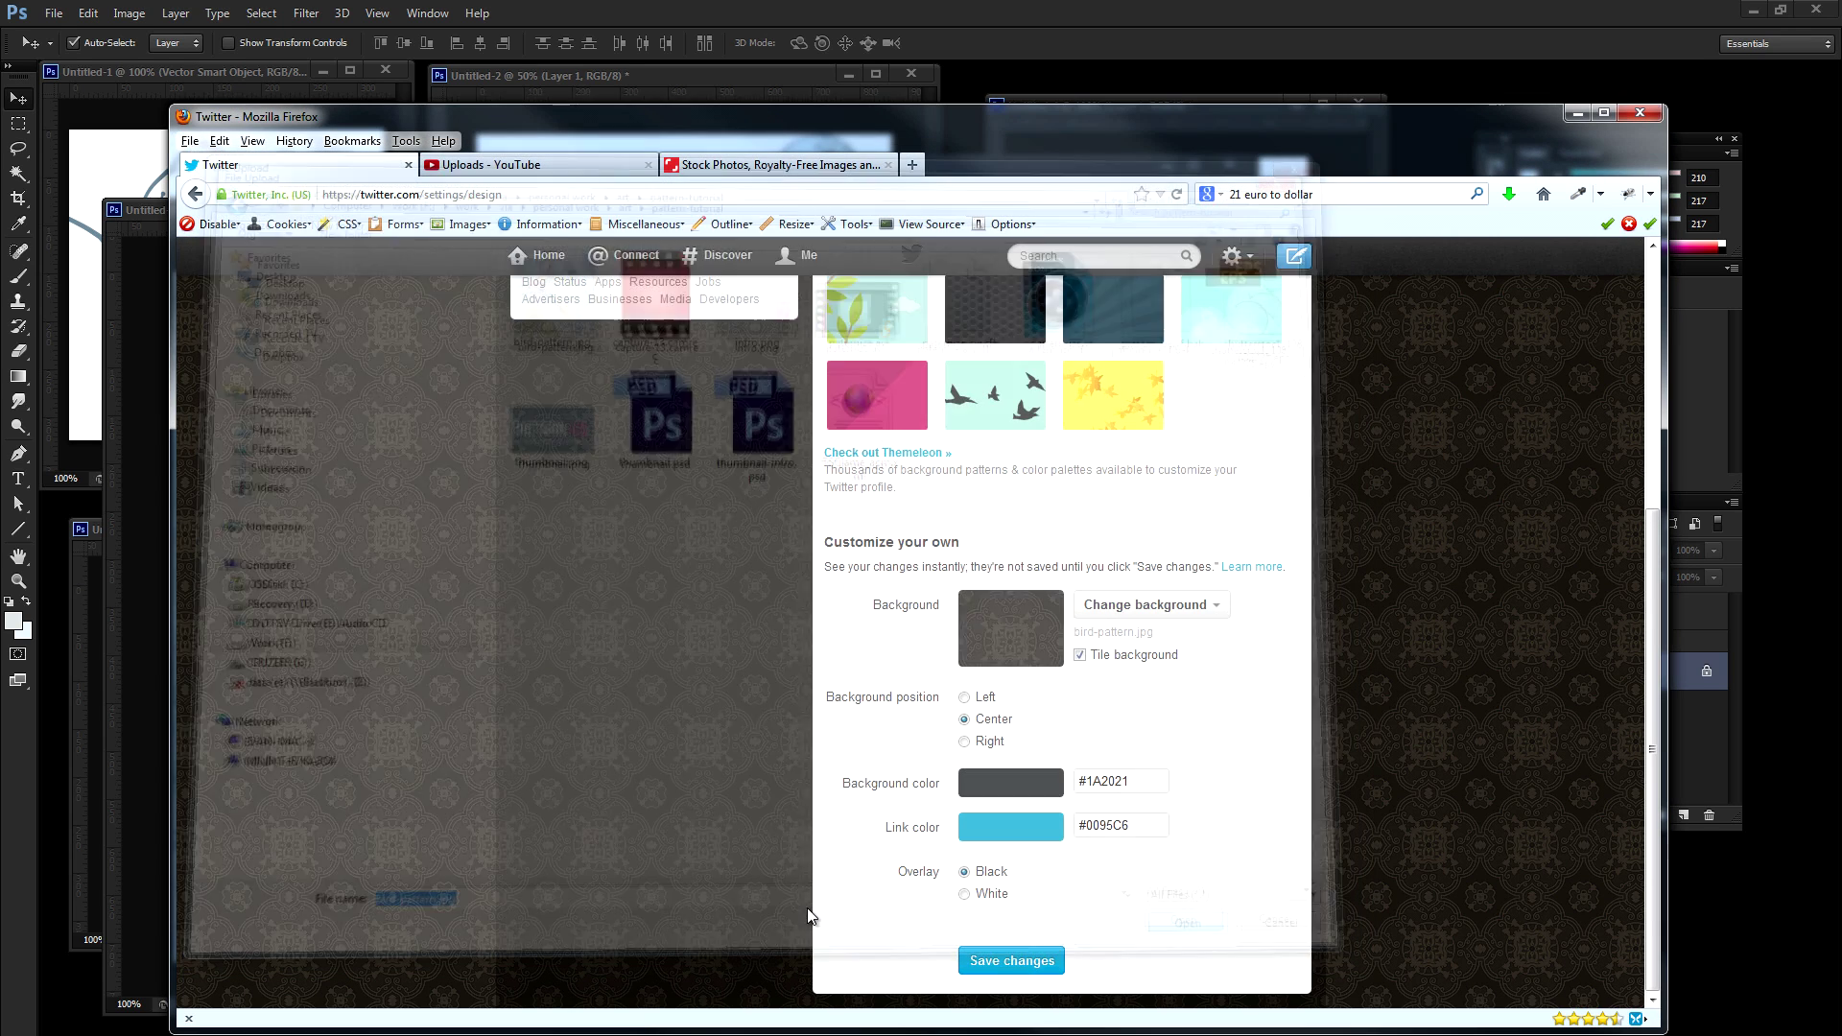
click(1080, 656)
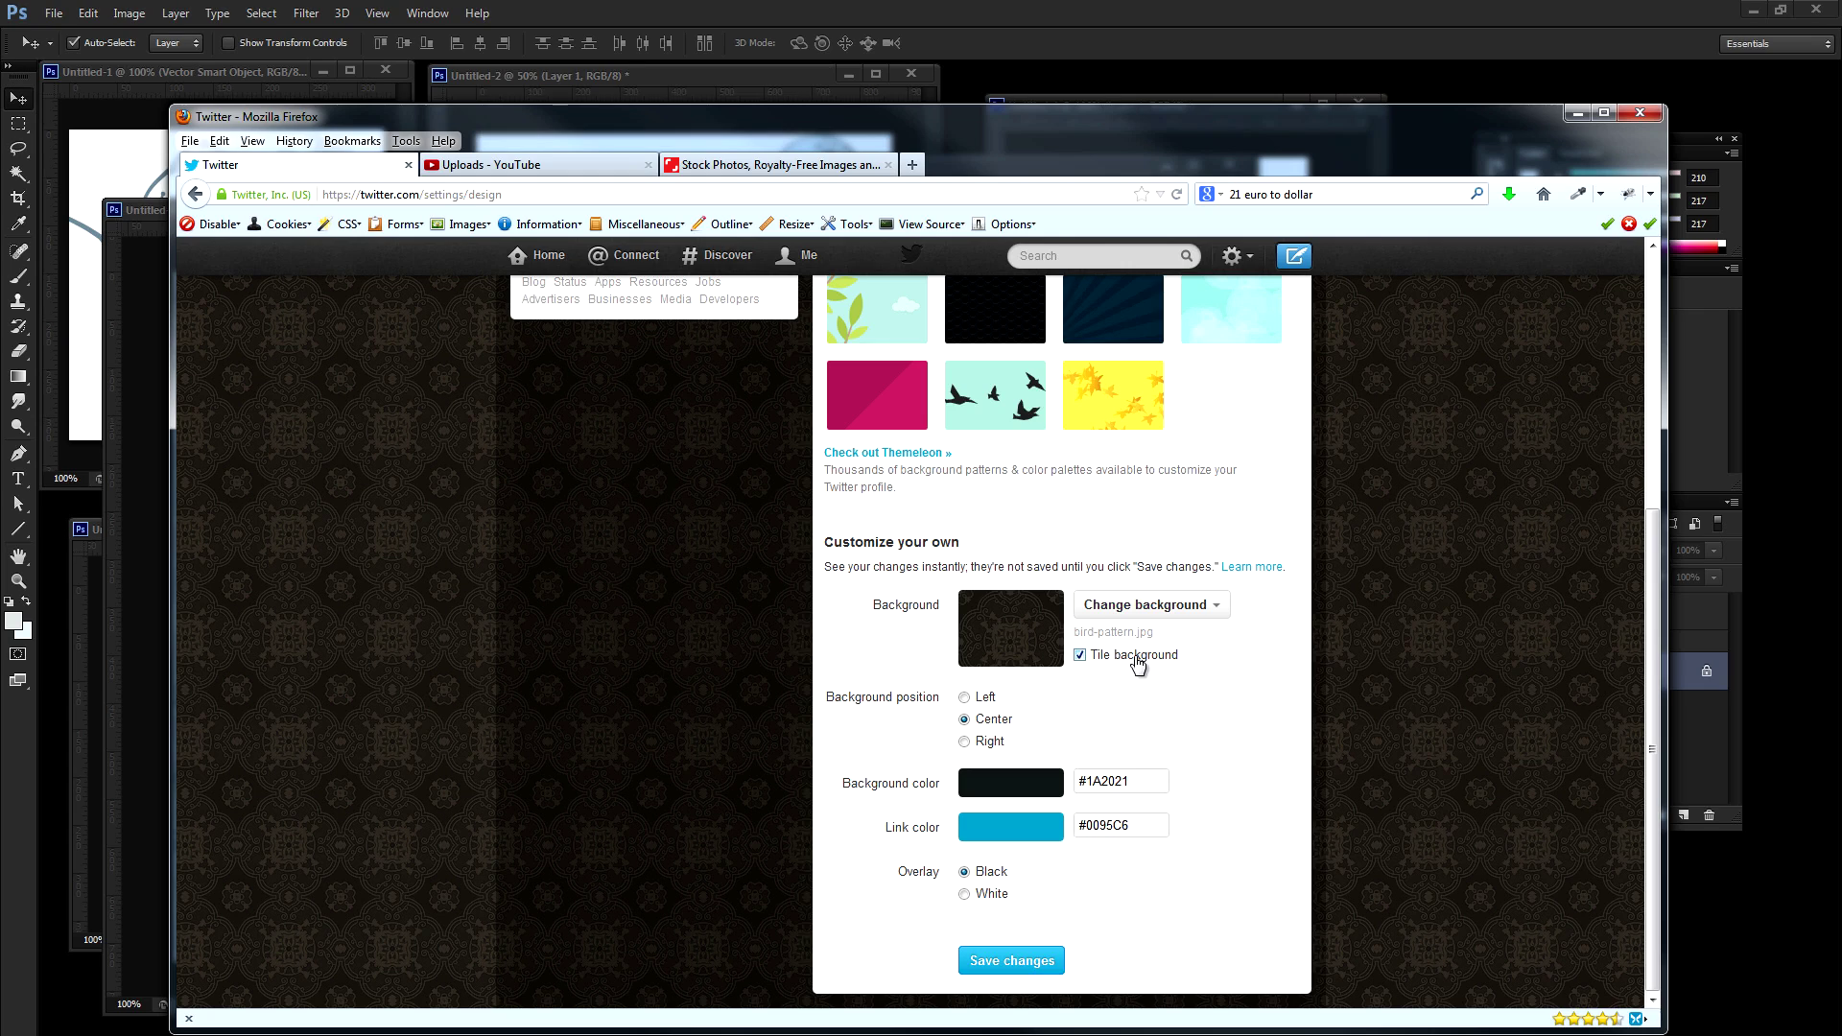
click(1019, 964)
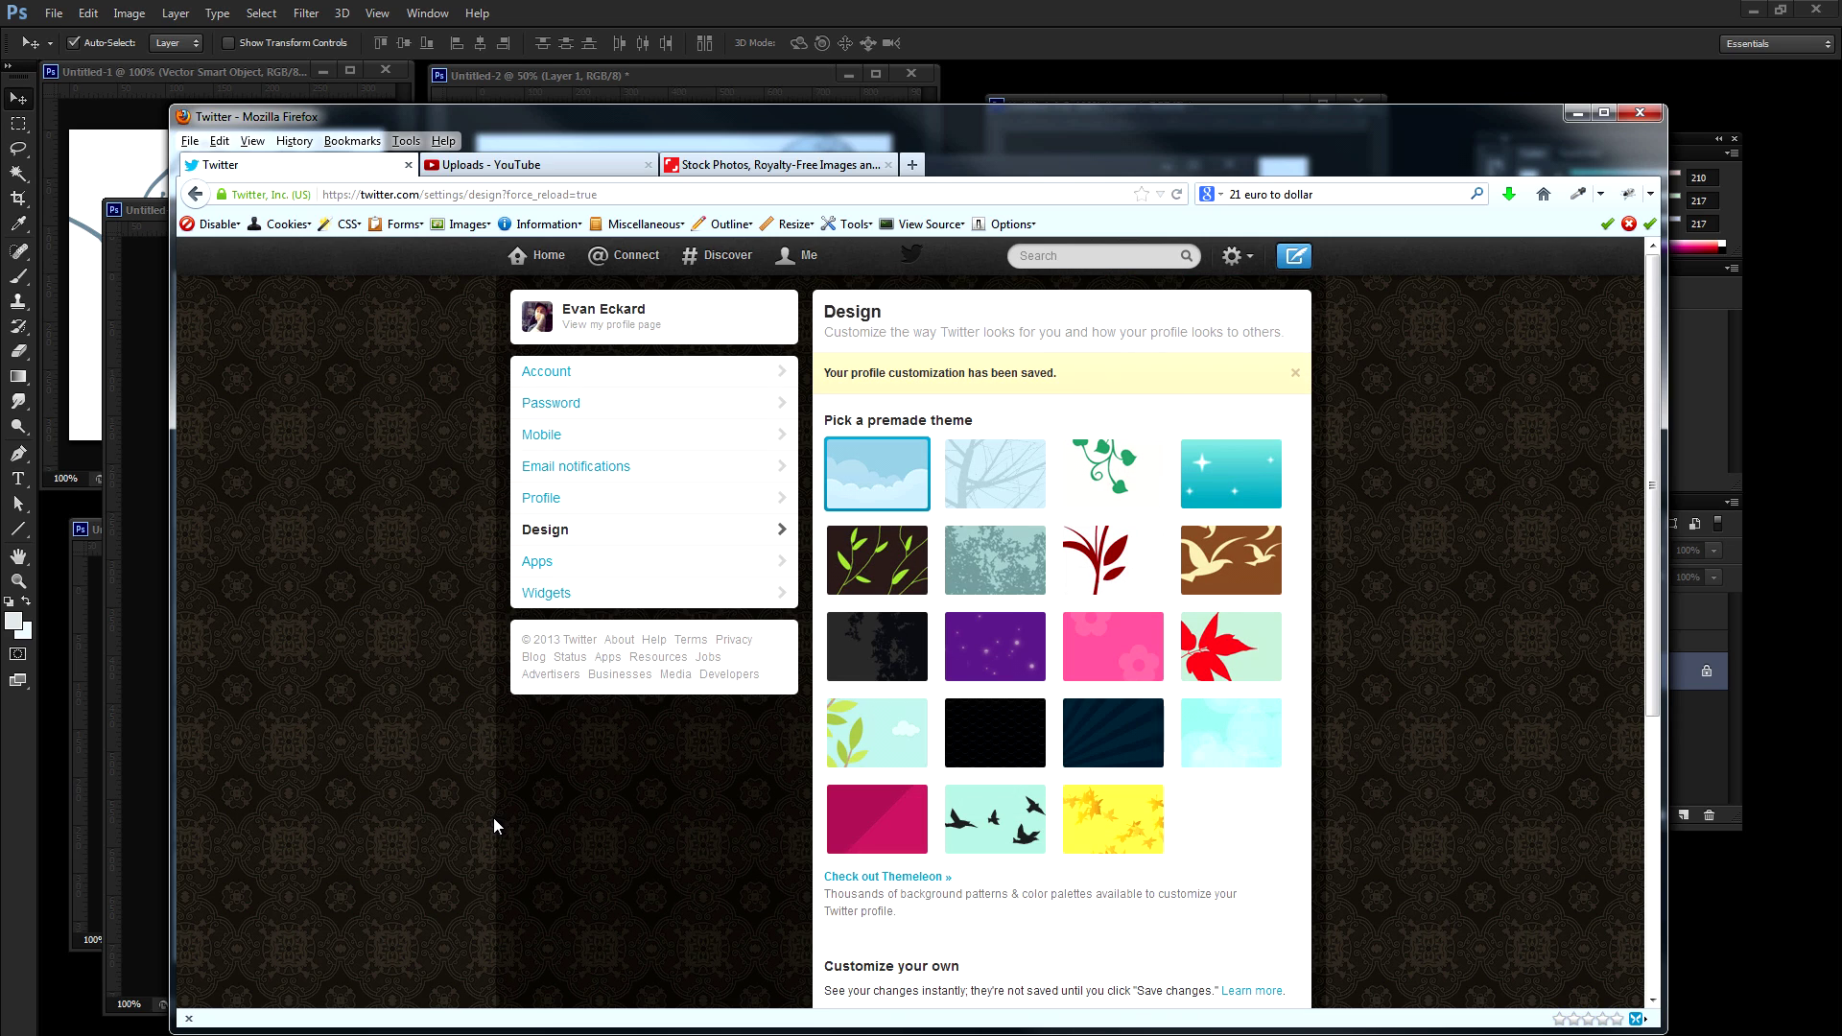
Step: View the profile page, enlarge Firefox to show the tiled bird pattern, then minimize it
click(811, 265)
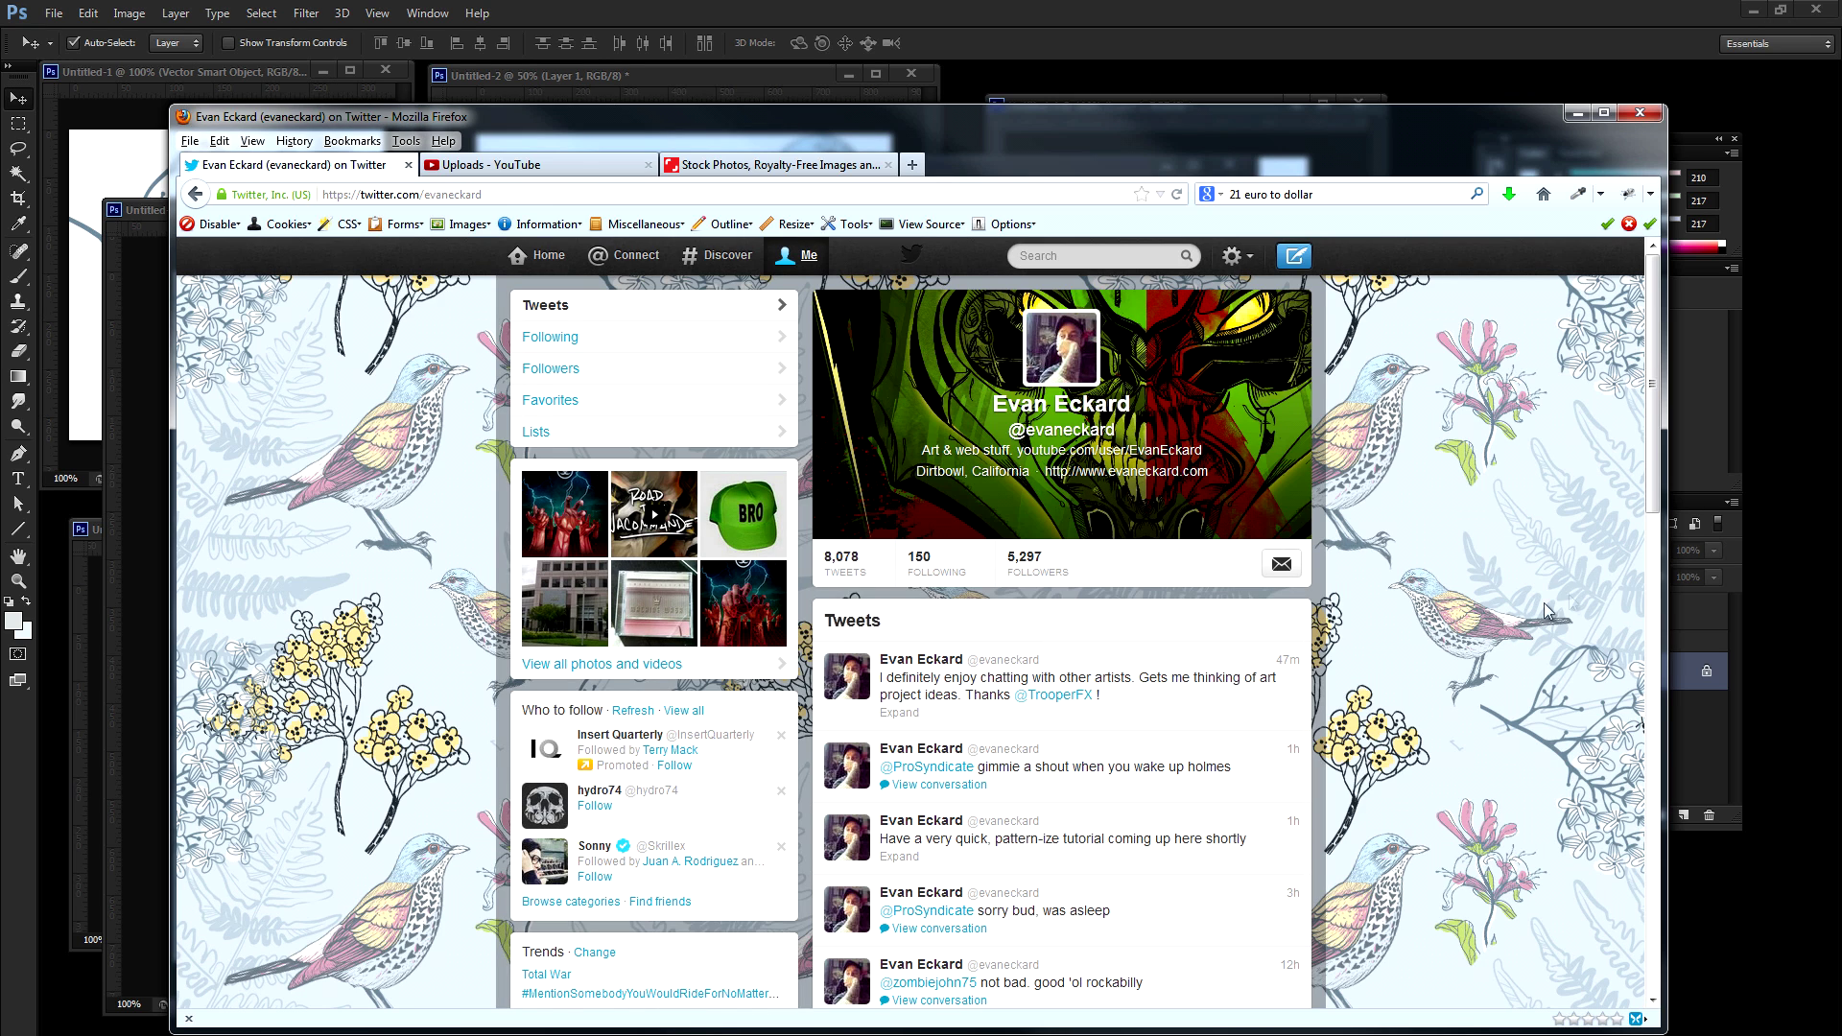
drag(1670, 564, 1750, 564)
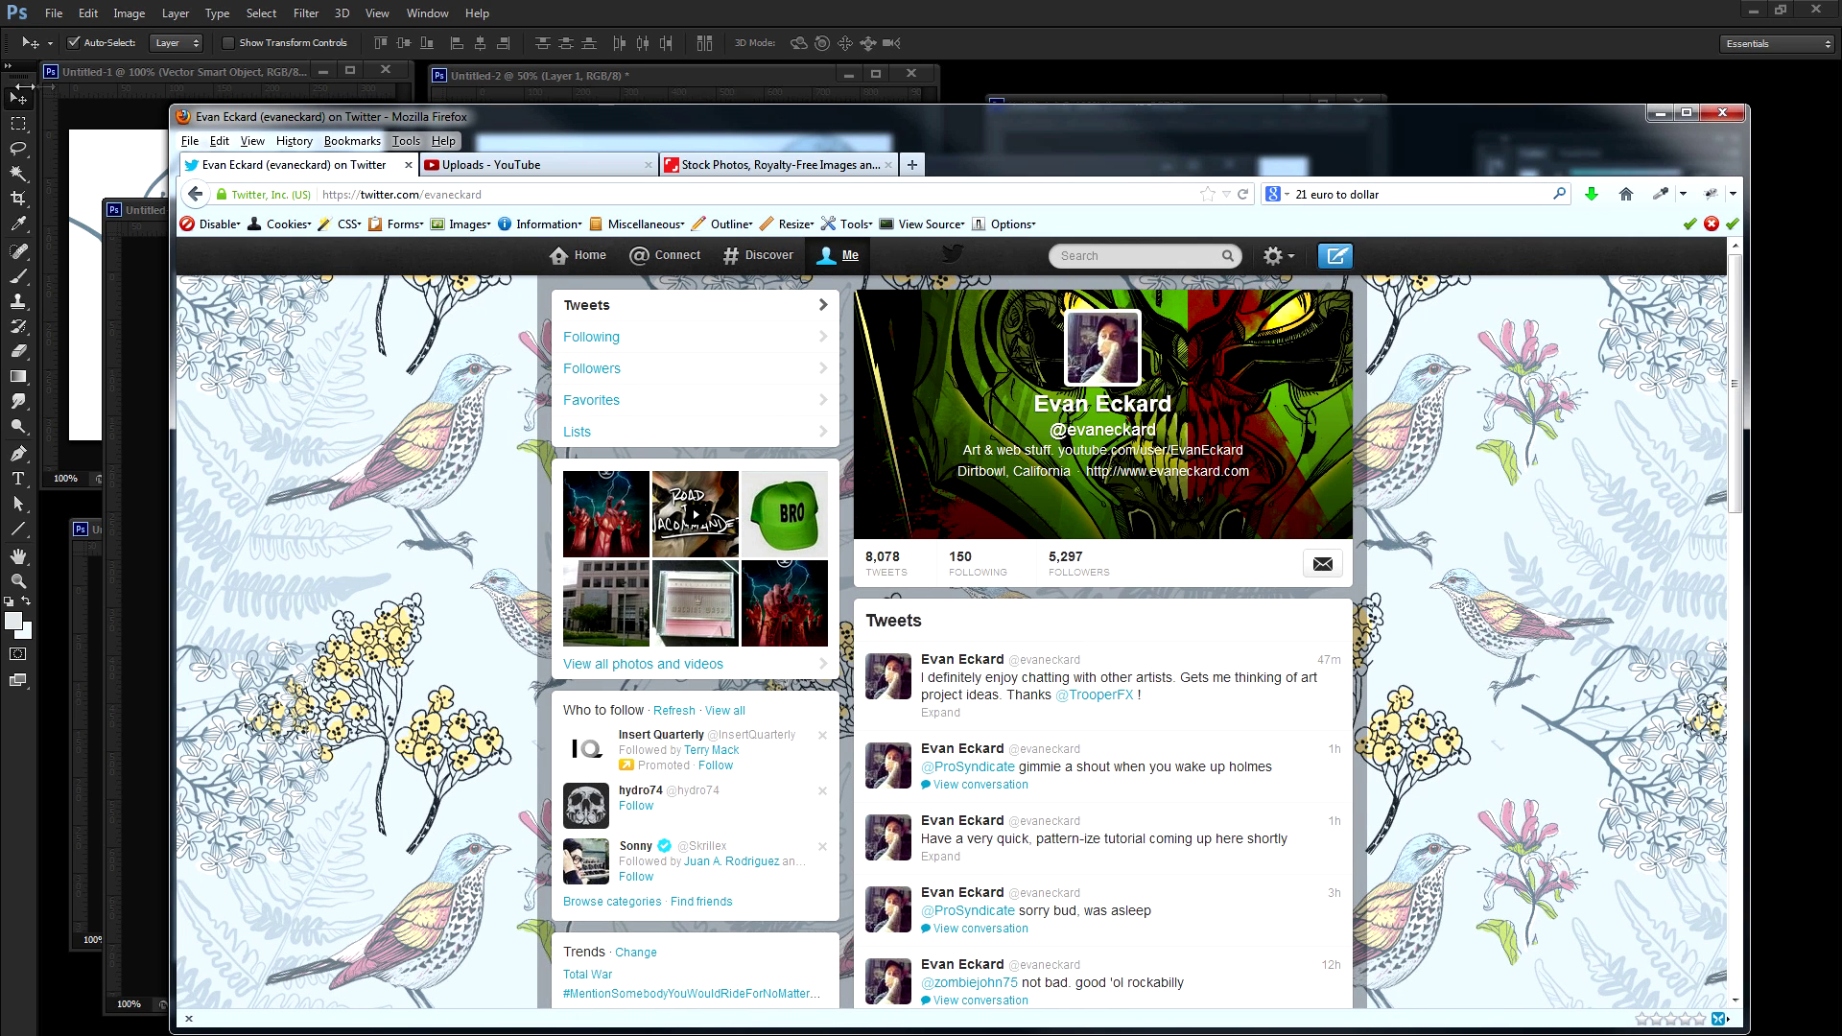
drag(165, 106, 31, 44)
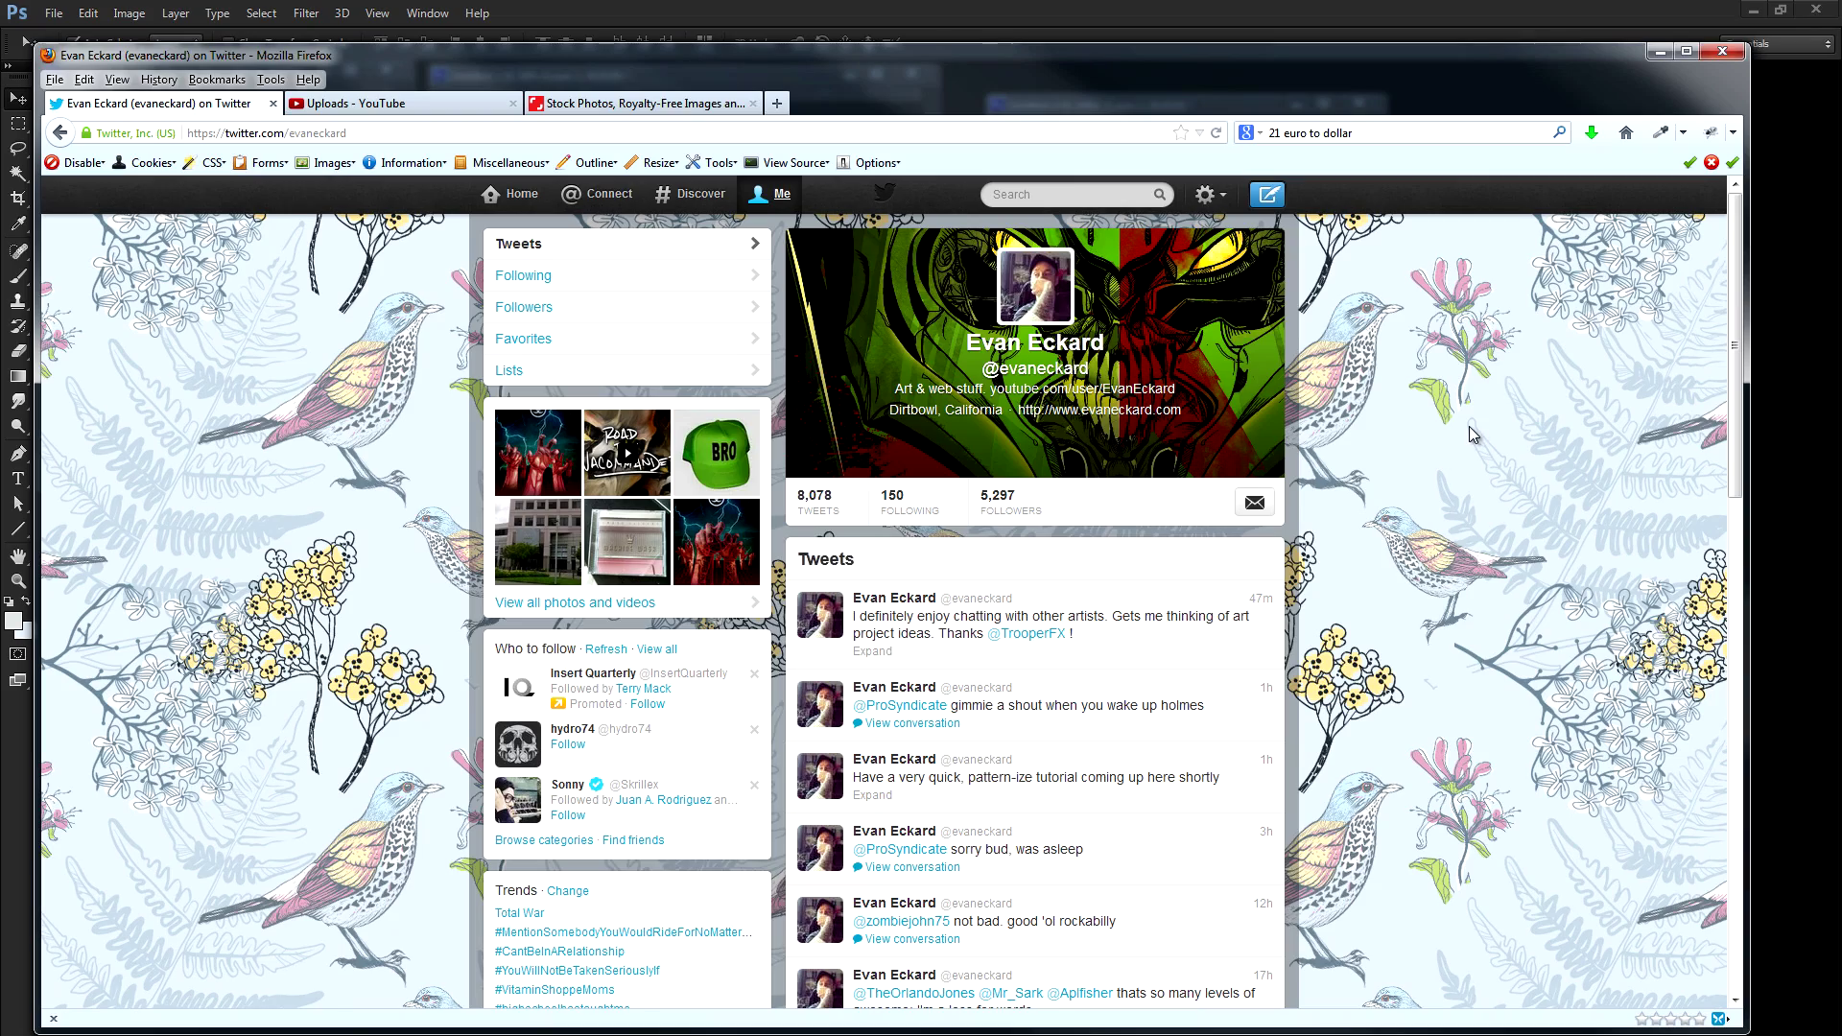
click(1657, 67)
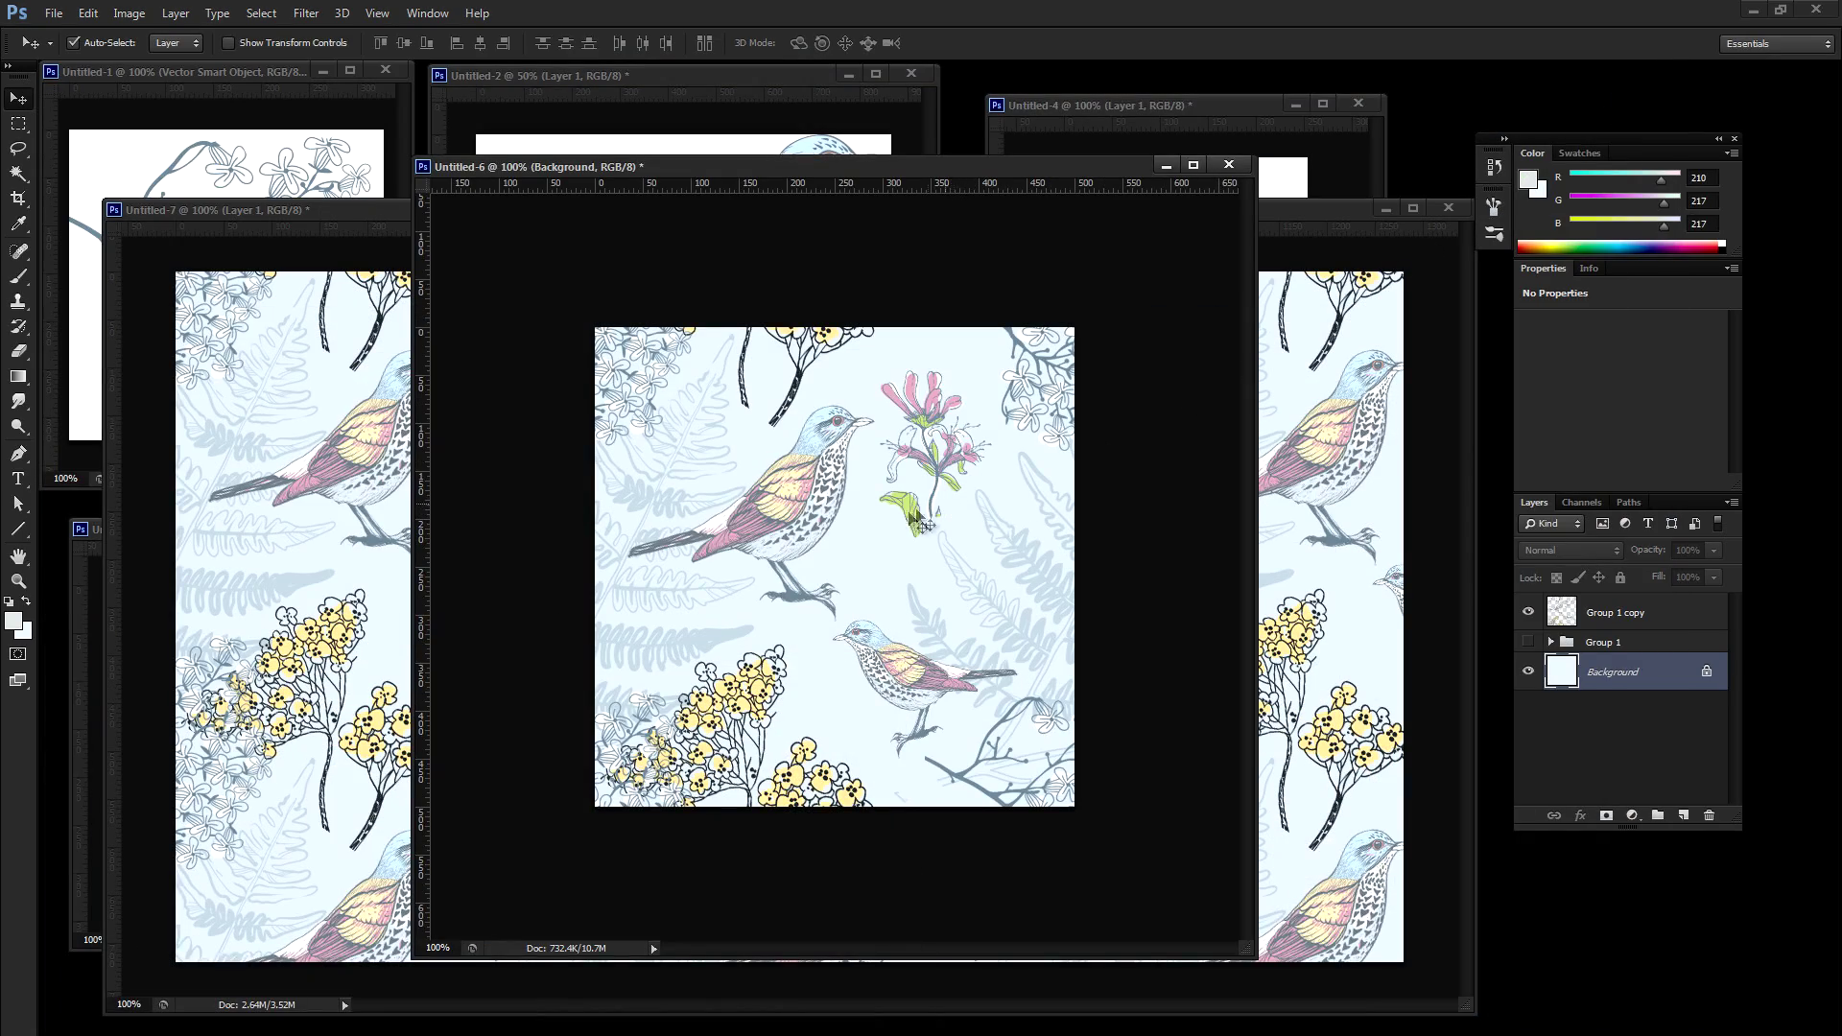